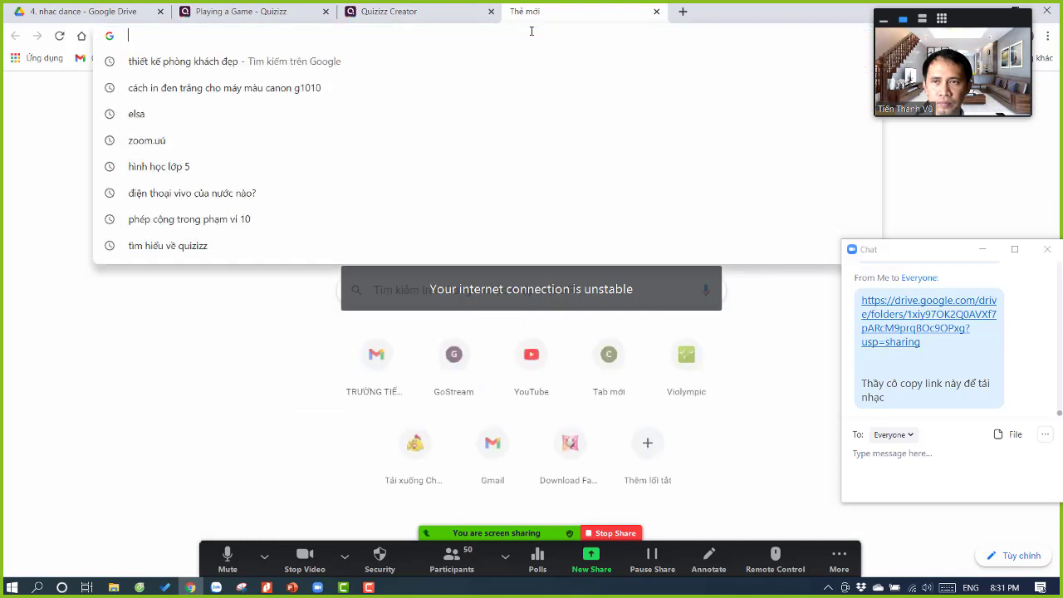
- Open quizizz.com in the new tab and move the floating meeting video lower, clear of the browser's window controls
type("q")
key("Return")
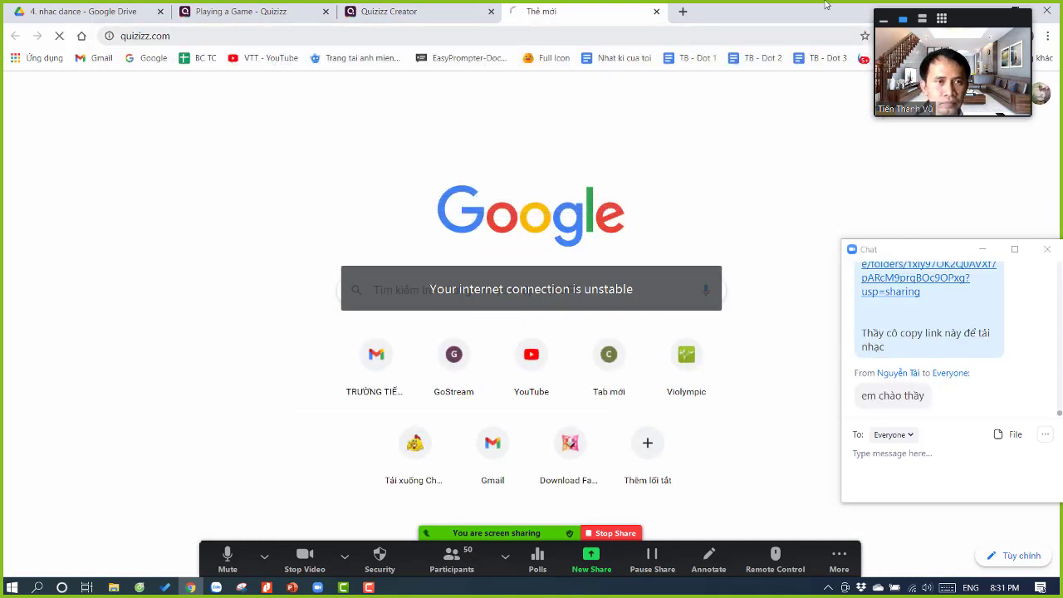
left_click_drag(1009, 46, 1040, 160)
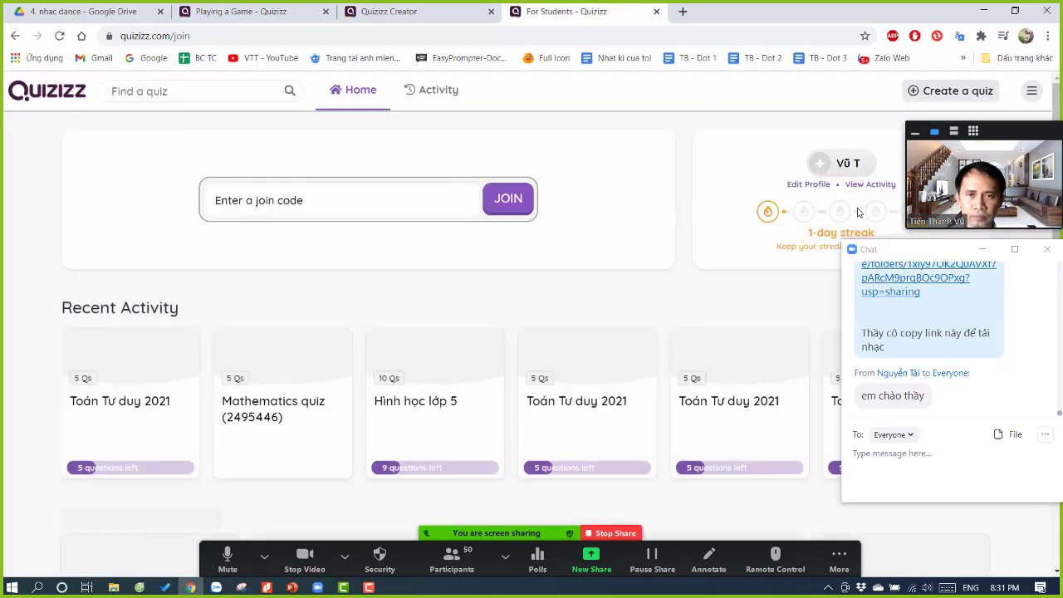
- Briefly resume the first Toán Tư duy 2021 activity, then pause it and return to its start page
left_click(154, 428)
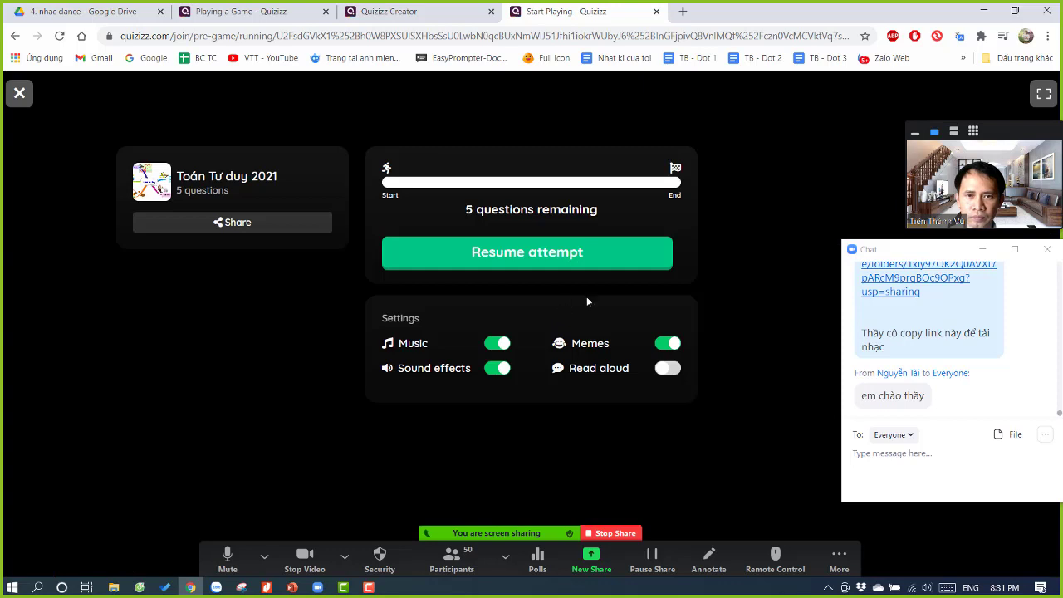
left_click(562, 263)
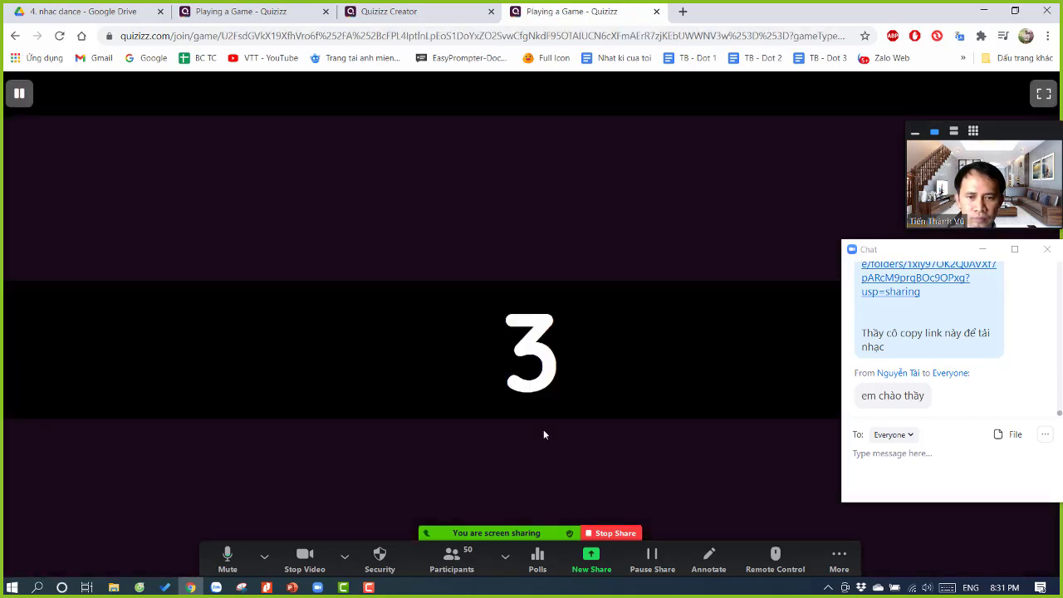
left_click(19, 93)
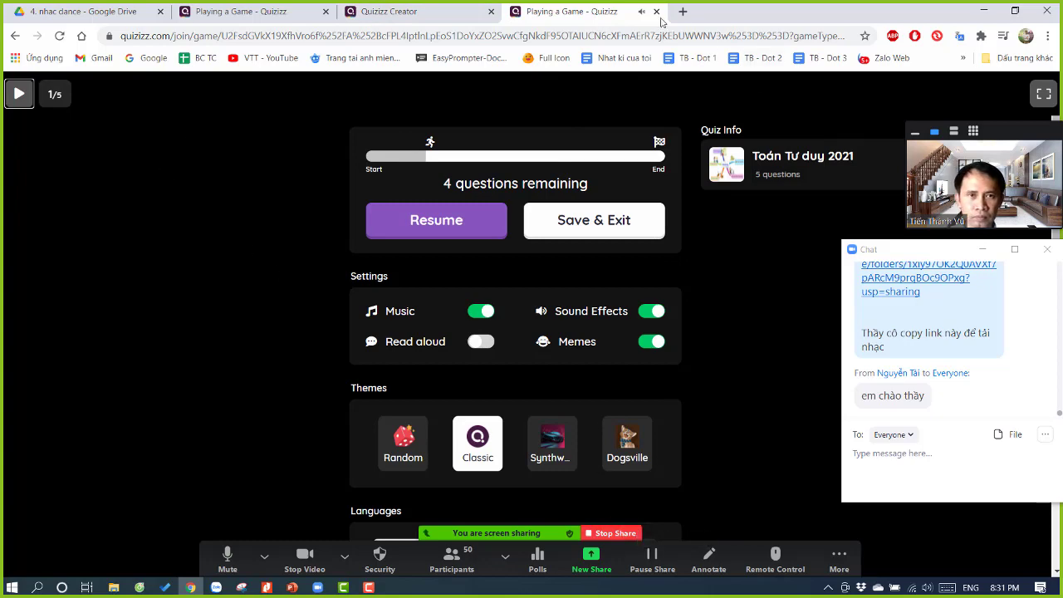
left_click(14, 36)
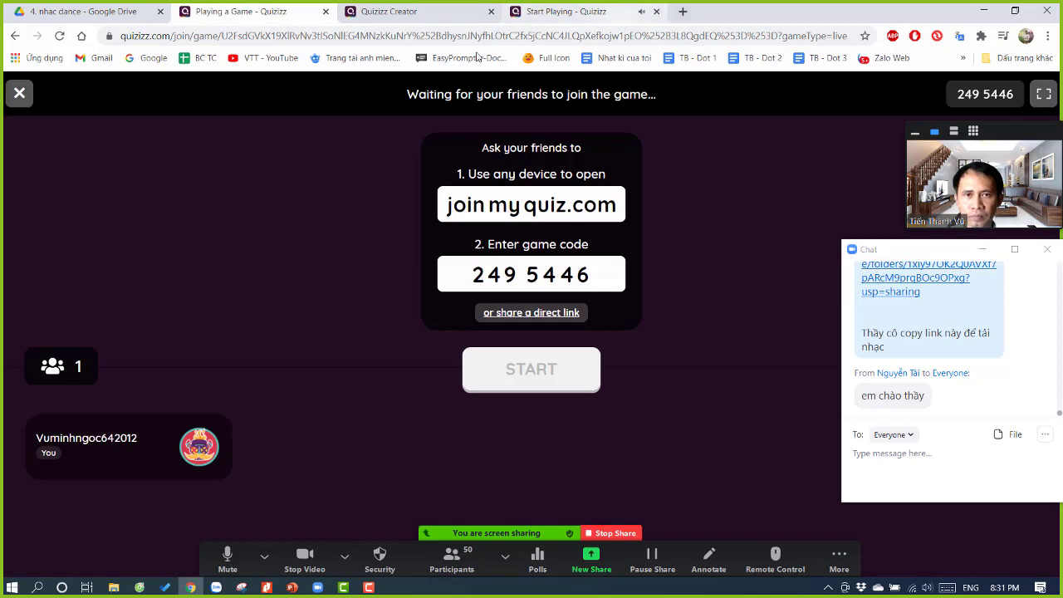
- Send the address of the live game's waiting page to Everyone in the Zoom chat
left_click(456, 35)
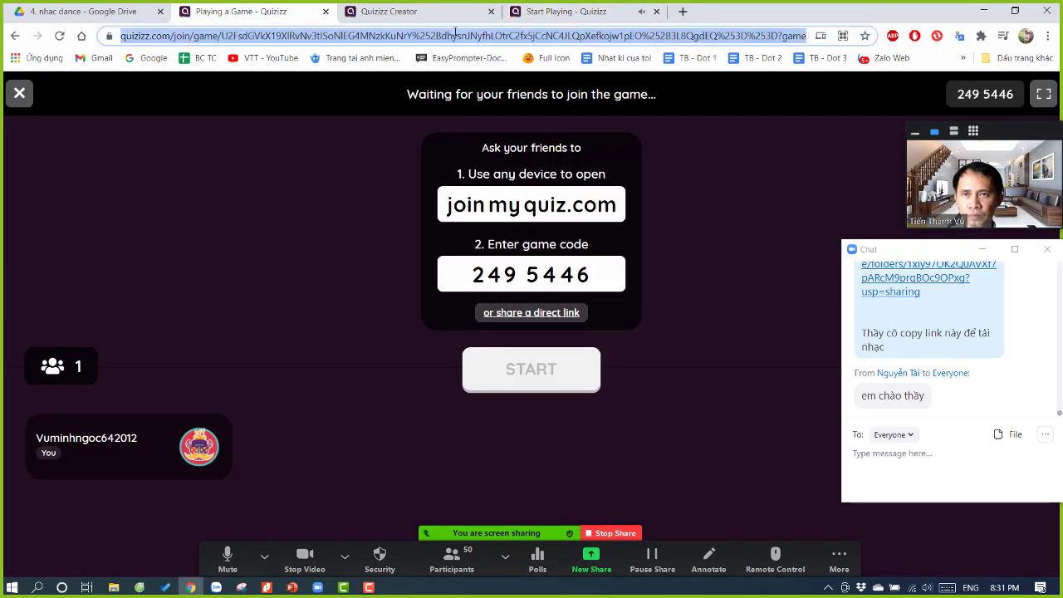
left_click(943, 453)
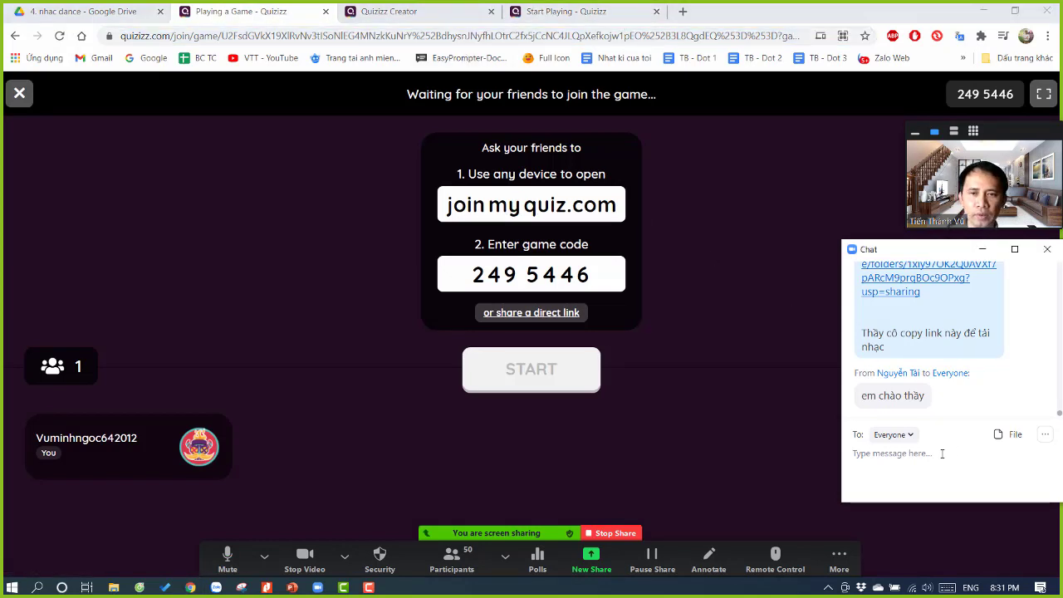
type("https://quizizz.com/join/game/U2FsdGVkX19XlRvNv3tlSoNlEG4MNzkKuNrY%252BdhysnJNyfhLOtrC2fx5jCcNC4JLQpXefkojw1pEO%252B3L8QgdEQ%253D%253D?gameType=live")
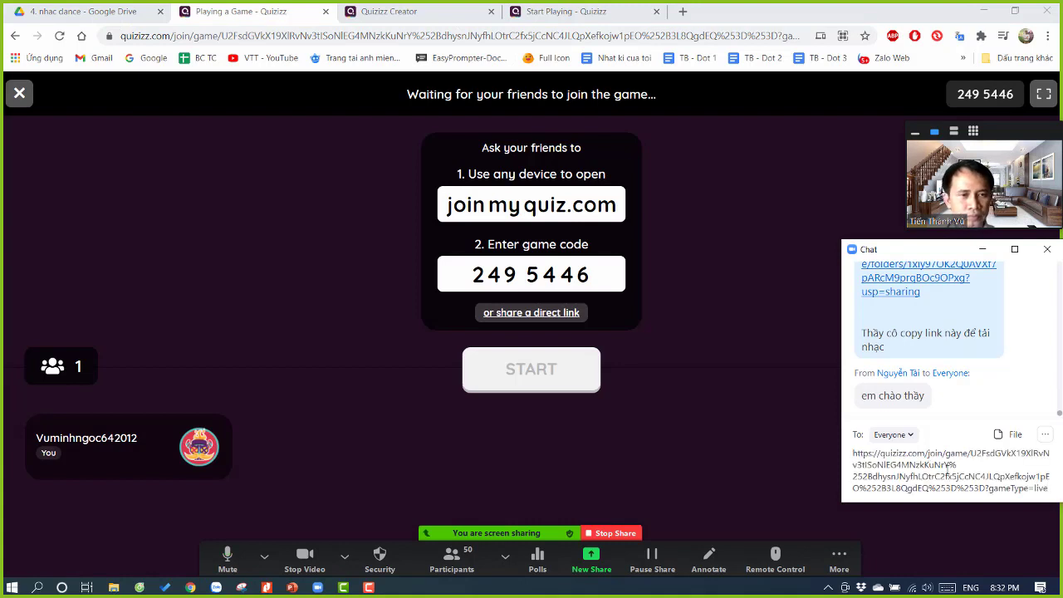
key("Return")
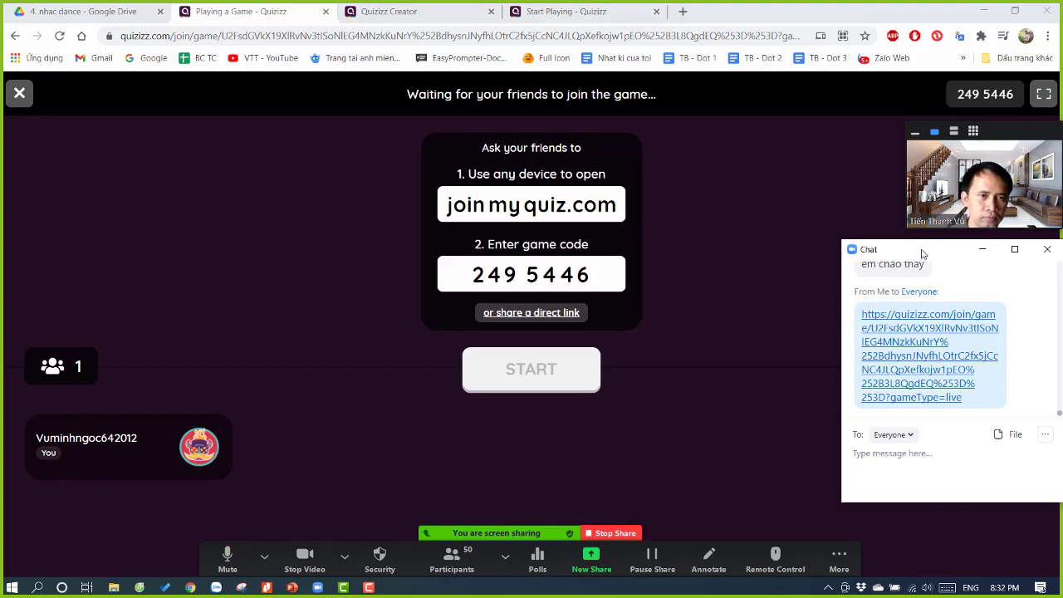
- Move the chat window higher, admit the waiting participant, and bring up the Zoom meeting window
left_click_drag(922, 253, 851, 137)
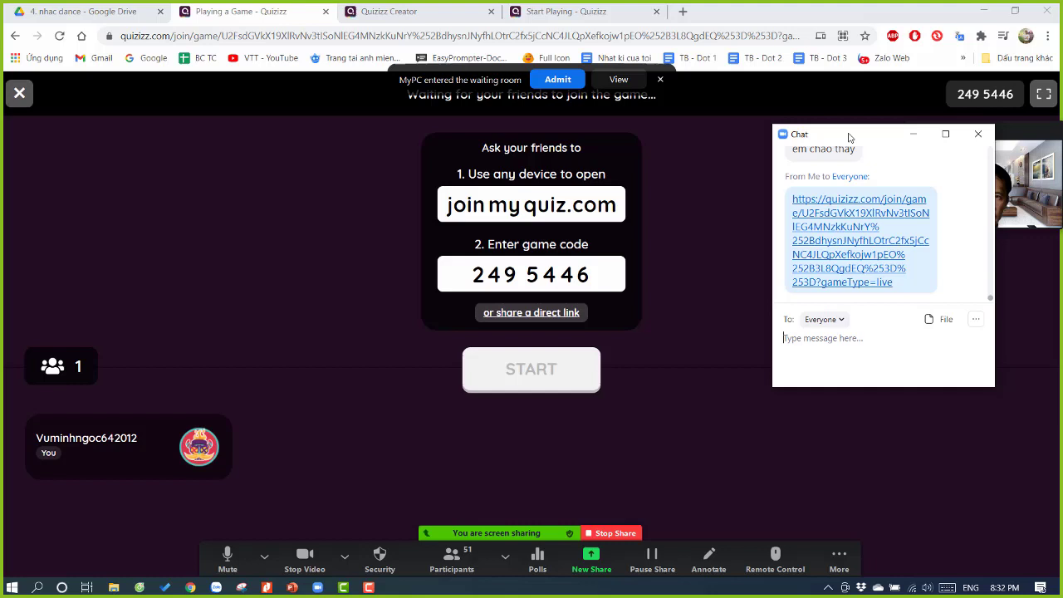
left_click(558, 80)
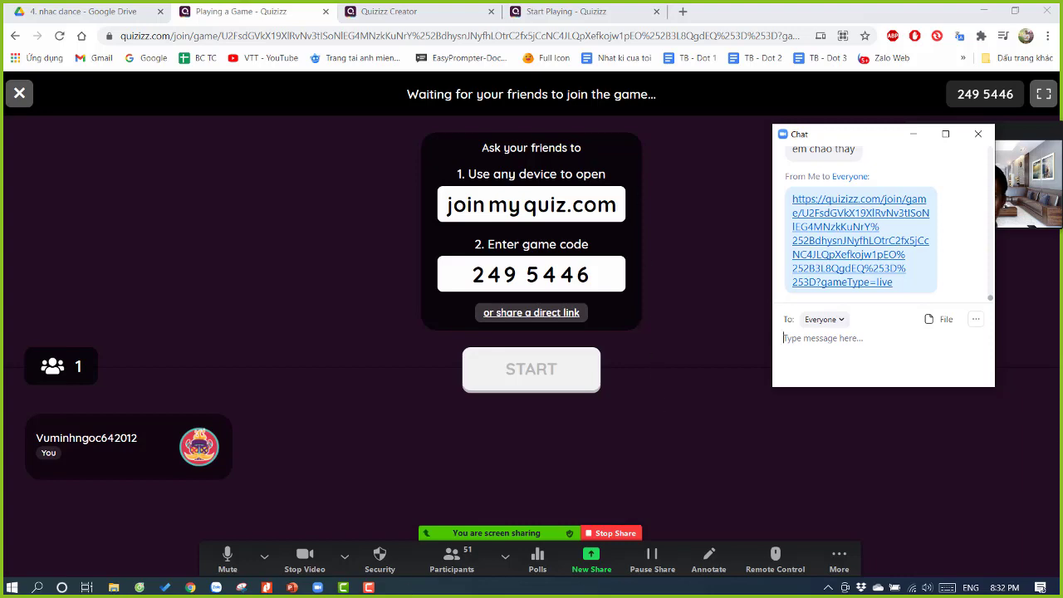
left_click(323, 589)
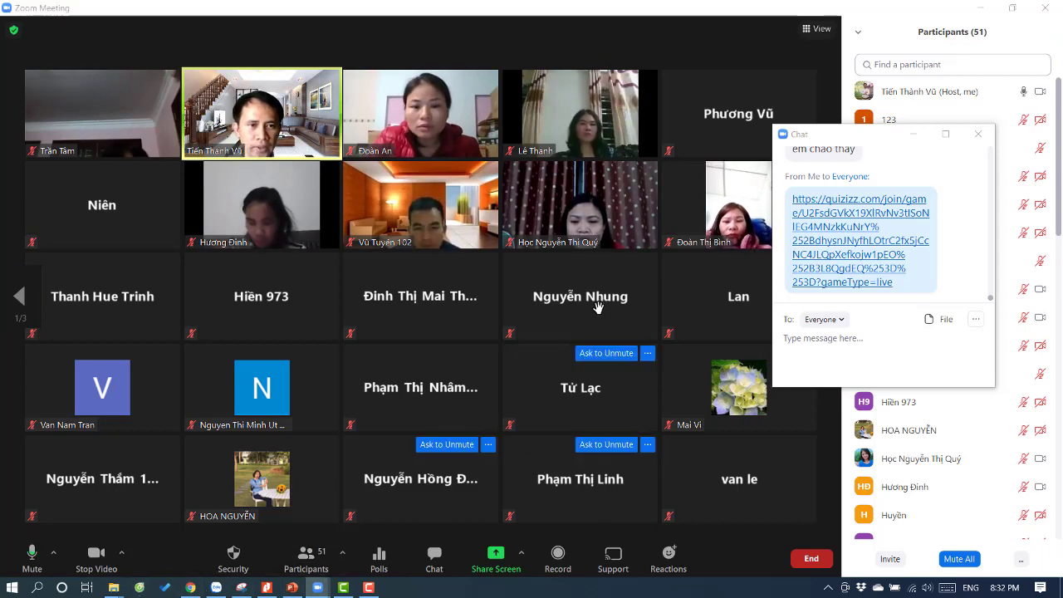
- Switch to the Cốc Cốc browser, try opening the shared live game link, and dismiss the message dialog
key("alt+Tab")
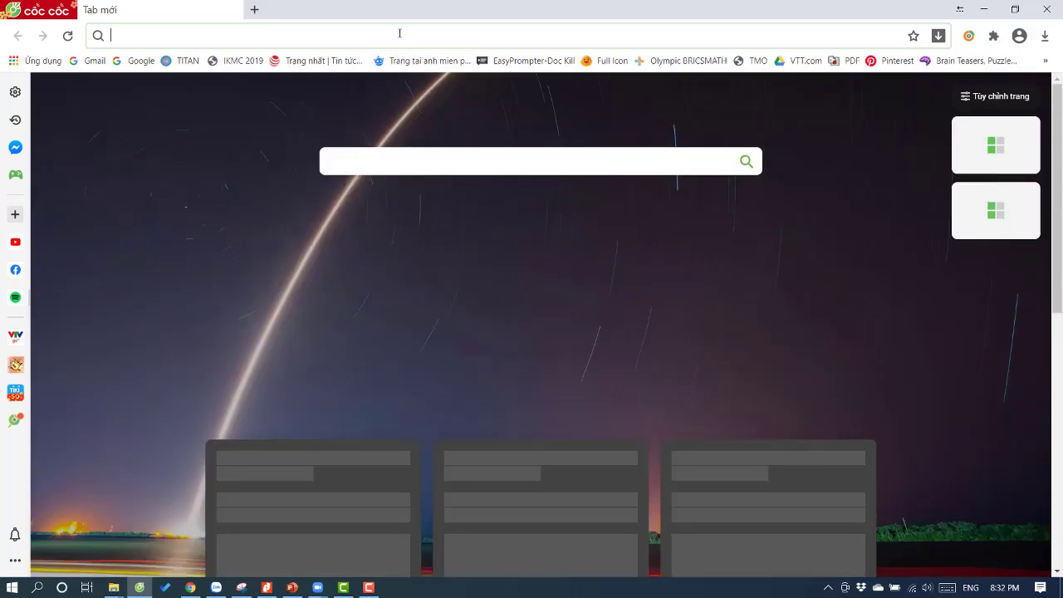
type("https://quizizz.com/join/game/U2FsdGVkX19XlRvNv3tISoNIEG4MNzkKuNr%252BdhysnJNyfhLOtrC2fx5jCcNC4JLQpXefkojw1pEO%252B3L8QgdEQ%253D%253D?gameType=live")
key("Return")
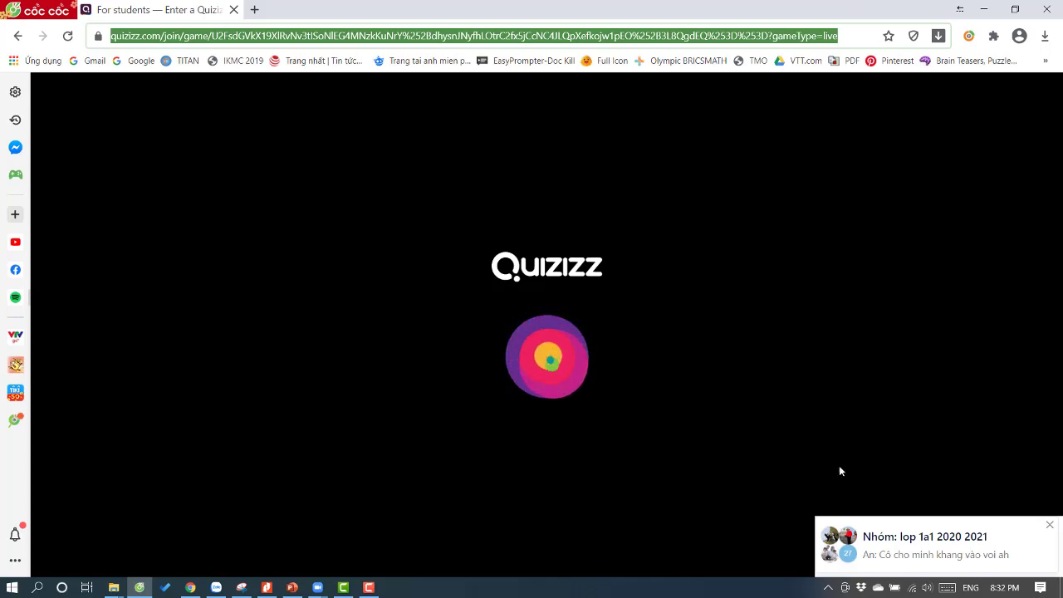
left_click(1051, 526)
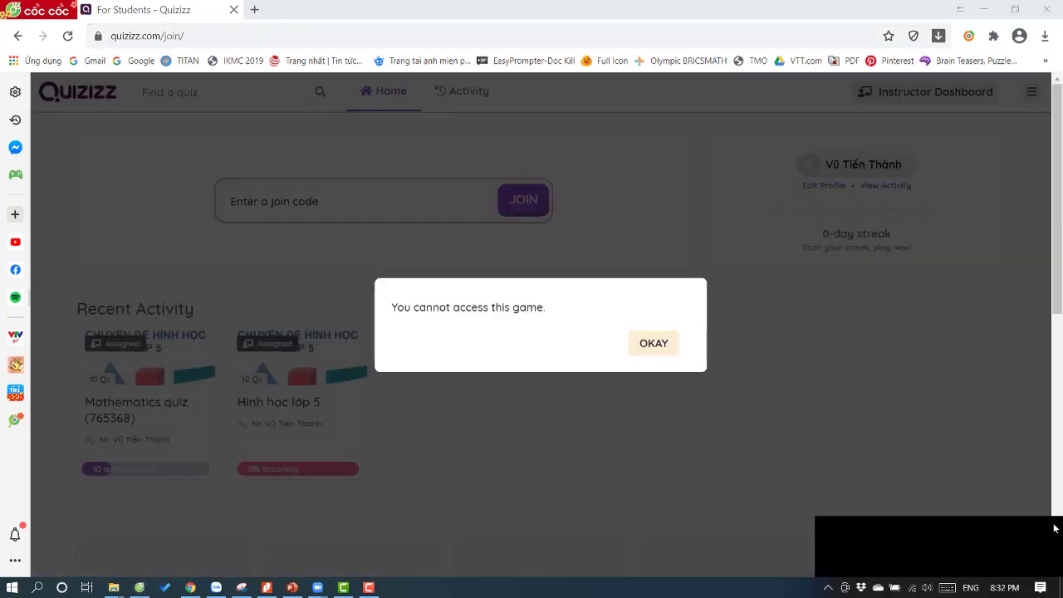
left_click(661, 347)
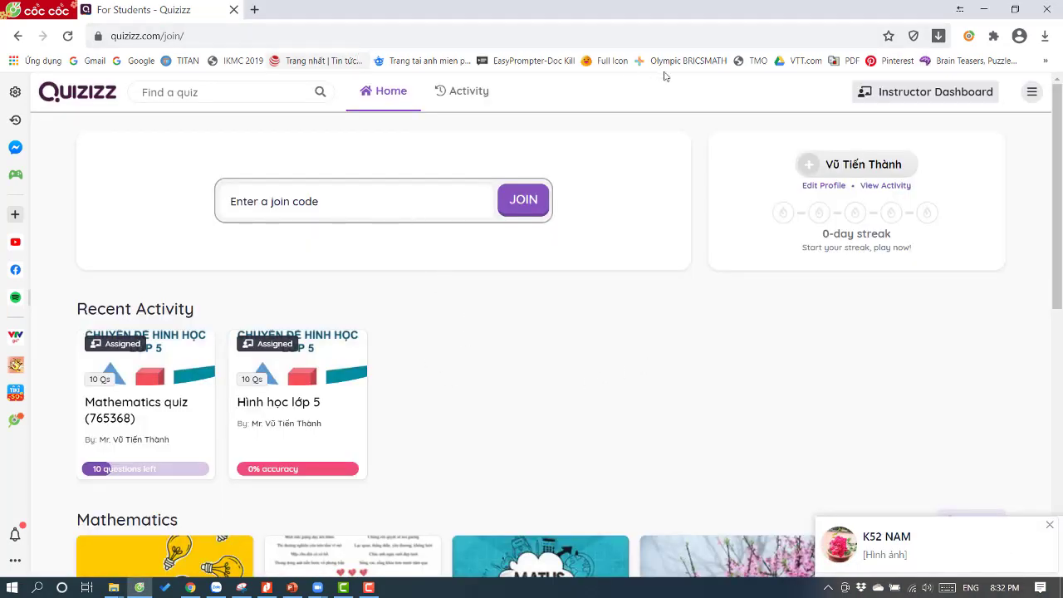
- Look at the newly received picture message in Zalo and return to the Quizizz tabs in Chrome
left_click(912, 551)
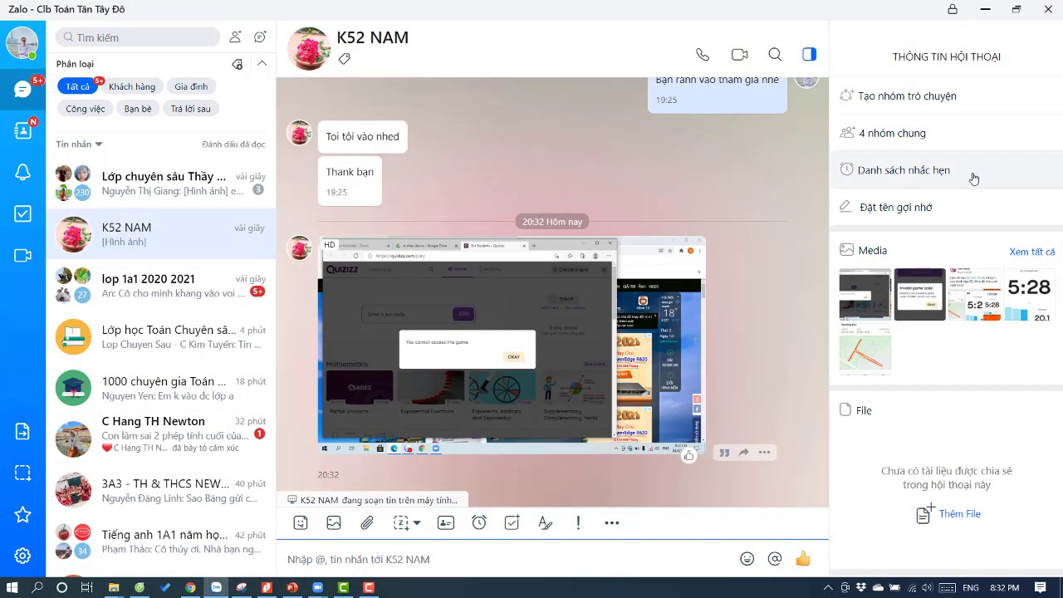
left_click(984, 10)
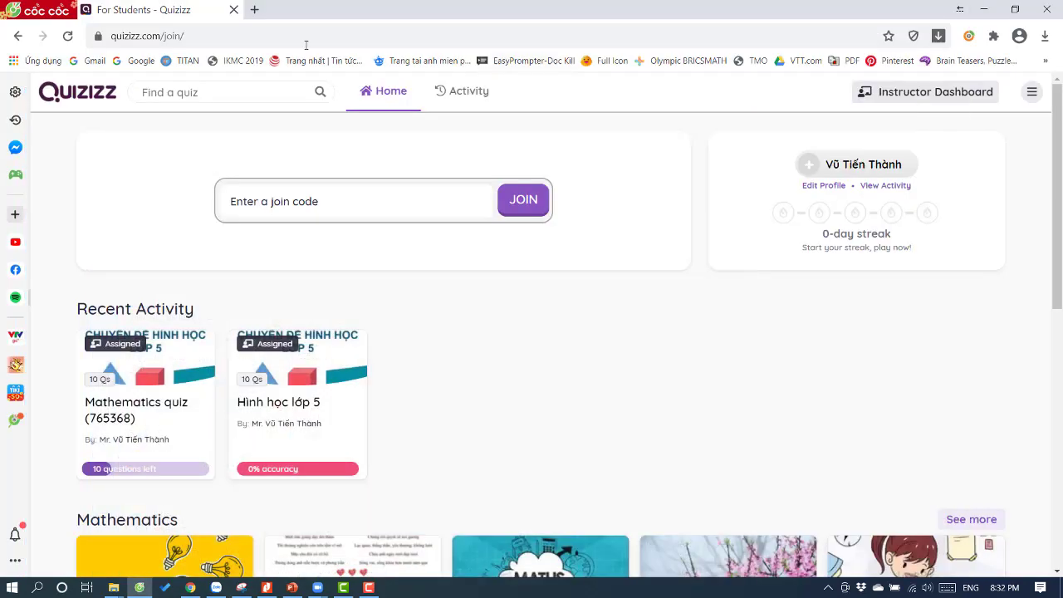
left_click(986, 10)
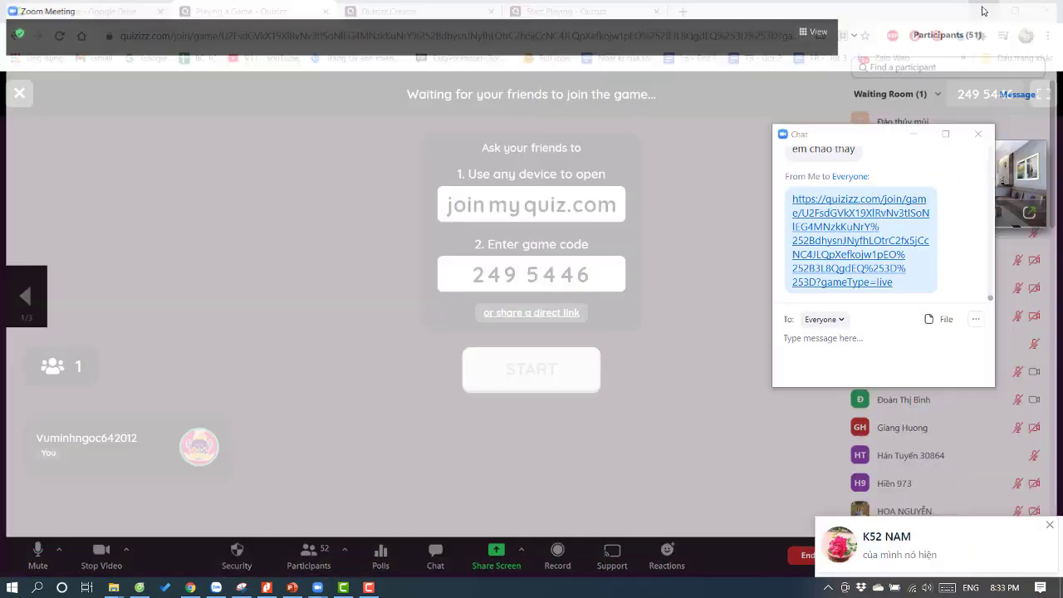
left_click(980, 7)
- Send the address of the Toán Tư duy 2021 start page to Everyone in the Zoom chat
left_click(465, 12)
left_click(569, 14)
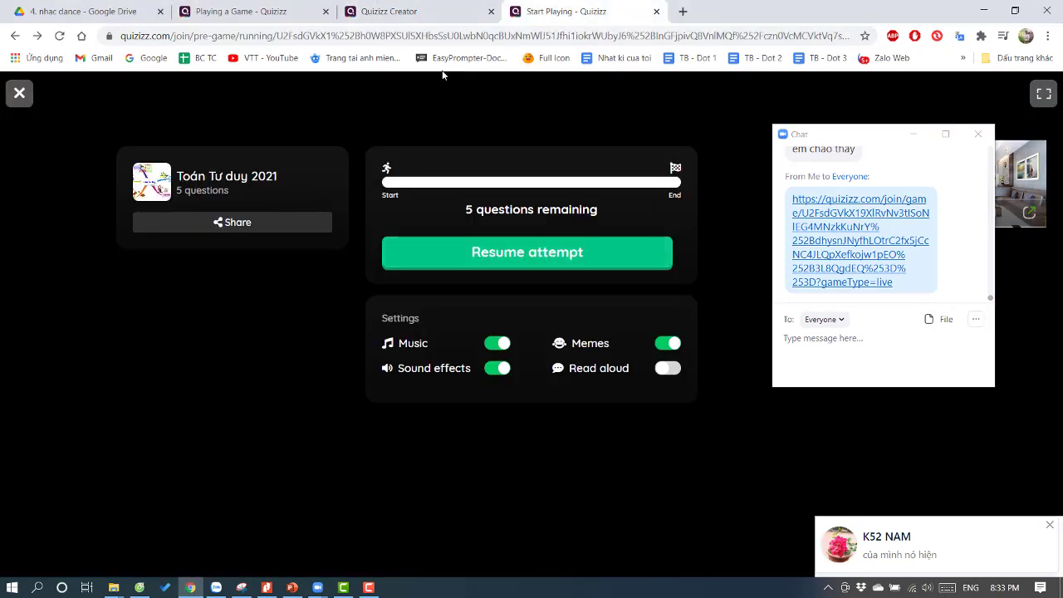
left_click(523, 35)
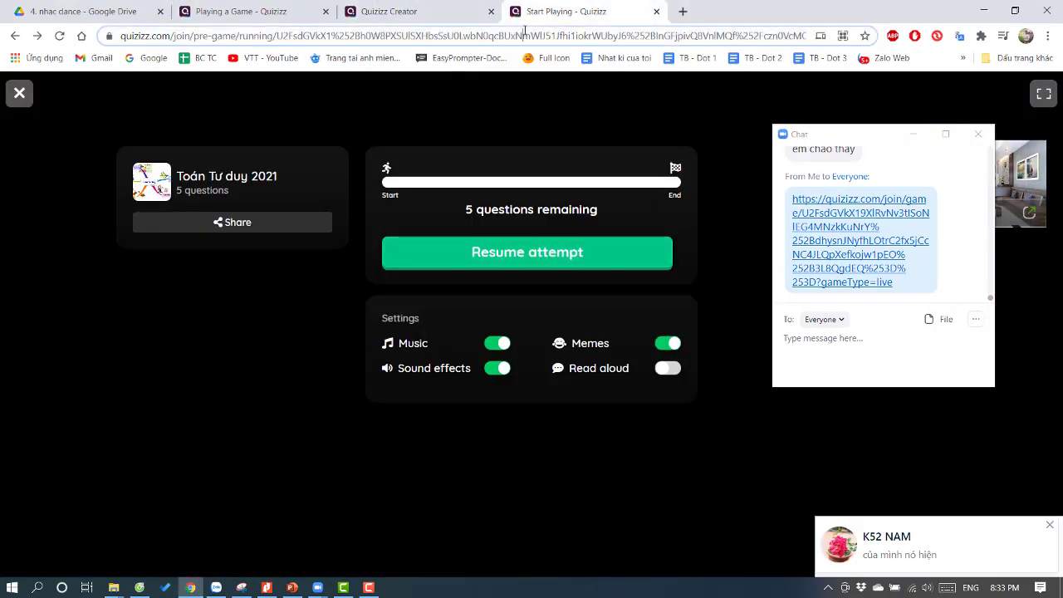
left_click(853, 345)
type("https://quizizz.com/join/pre-game/running/U2FsdGVkX1%252Bh0W8PXSUlSXHbsSsU0LwbN0qcBUxNmWlJ51Jfhi1iokrWUbyJ6%252BlnGFjpivQ8VnlMQf%252Fczn0VcMCVkIVq7sdLuY%252F2htmMaek%253D/start")
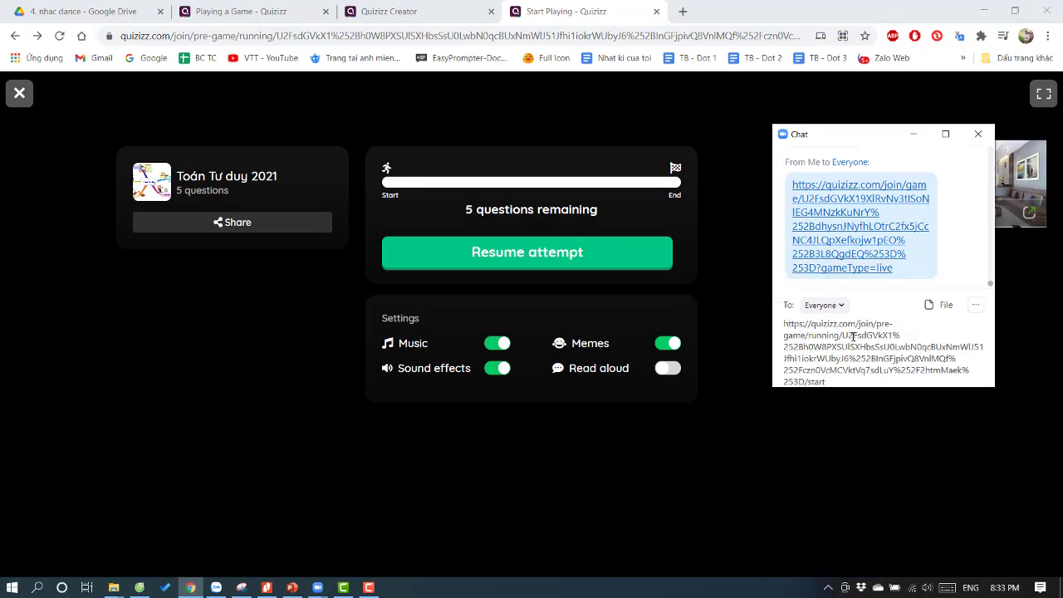
key("Return")
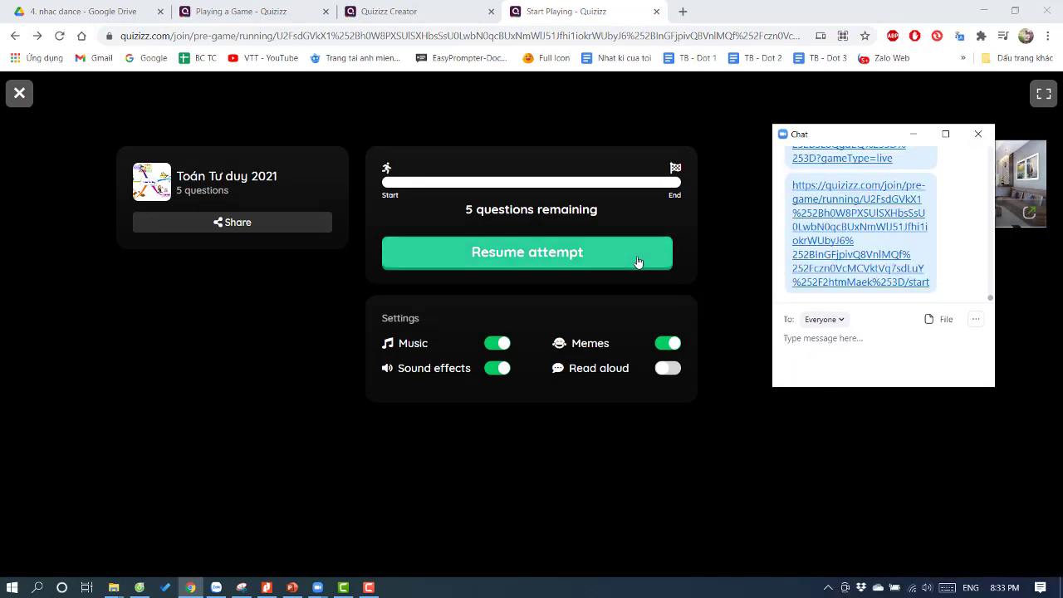
- Resume the Toán Tư duy 2021 attempt and place the chat window beneath the floating meeting video
left_click_drag(877, 139, 900, 284)
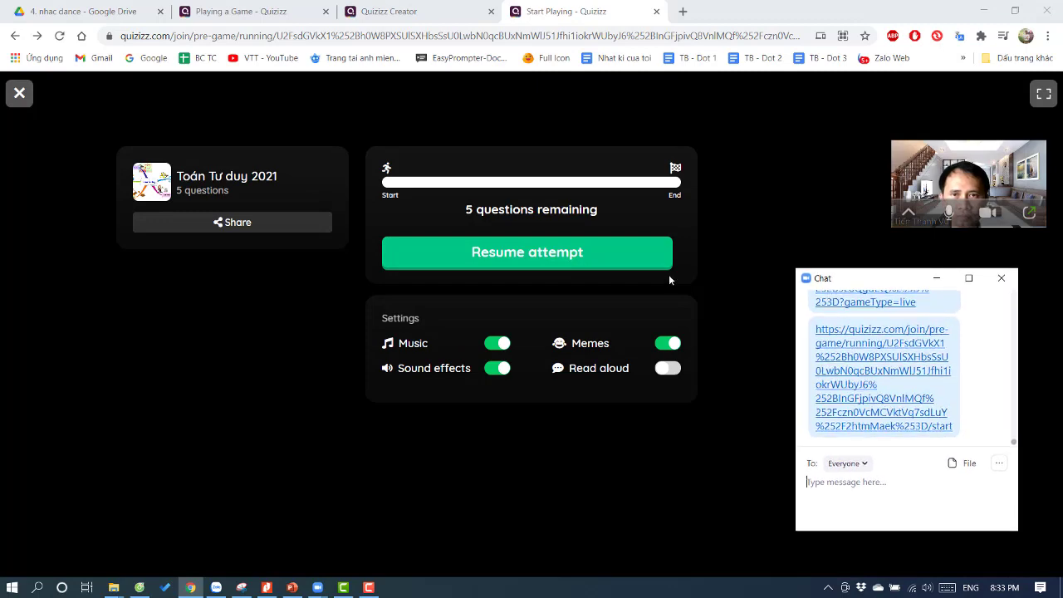
left_click(524, 264)
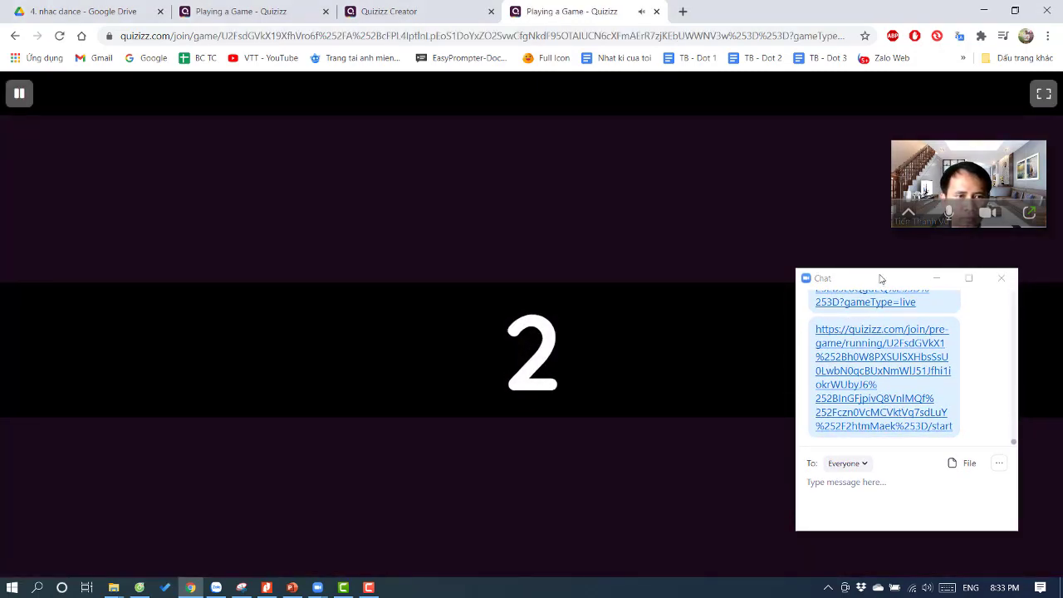
left_click_drag(881, 287, 914, 254)
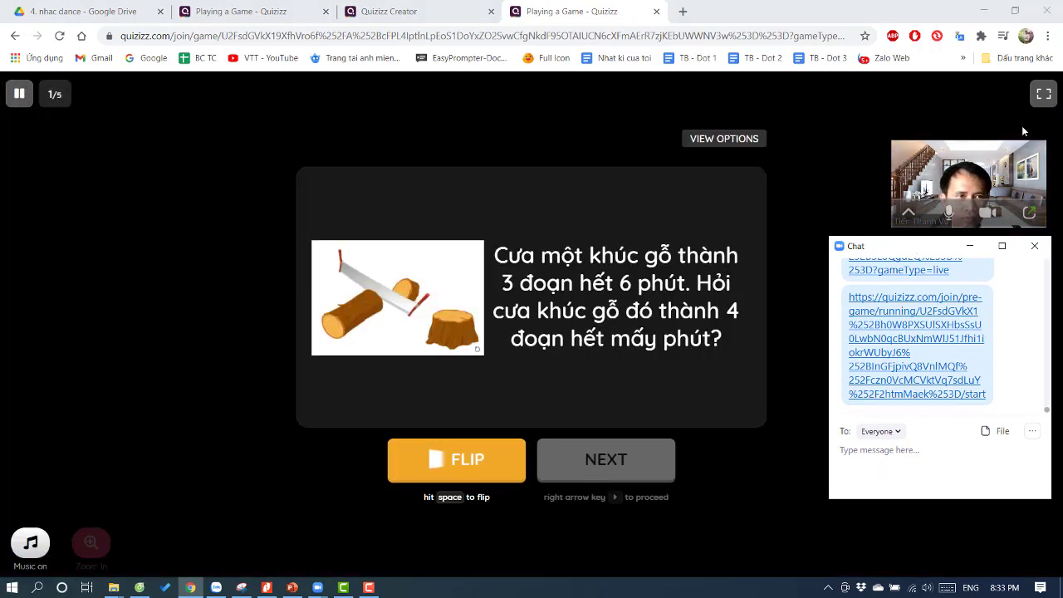
- Check the live game link in the chat and flip the log-sawing flashcard to its answer
scroll(976, 365, "up", 3)
right_click(980, 356)
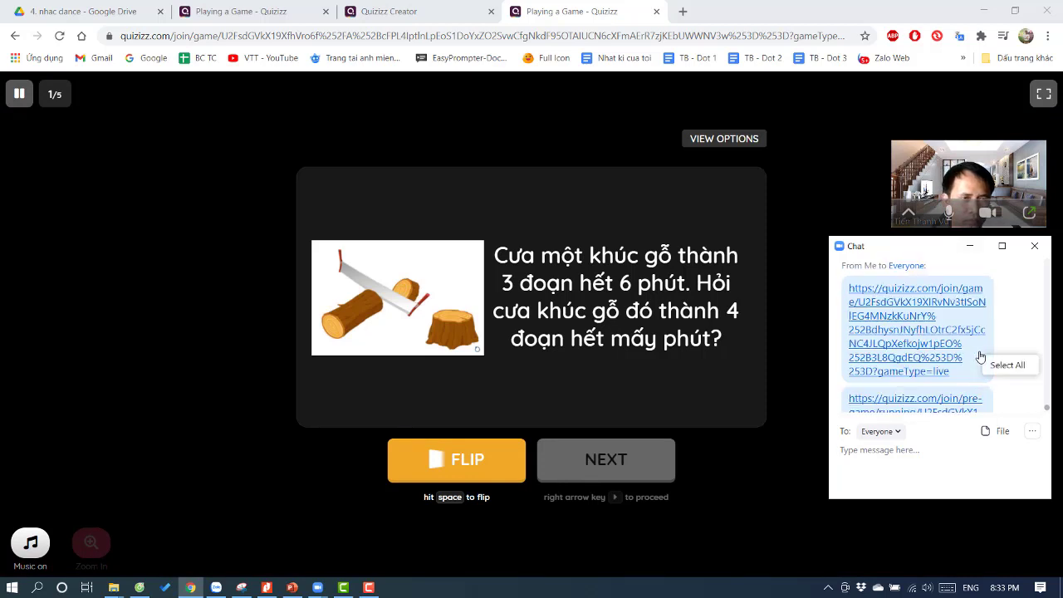
left_click(678, 364)
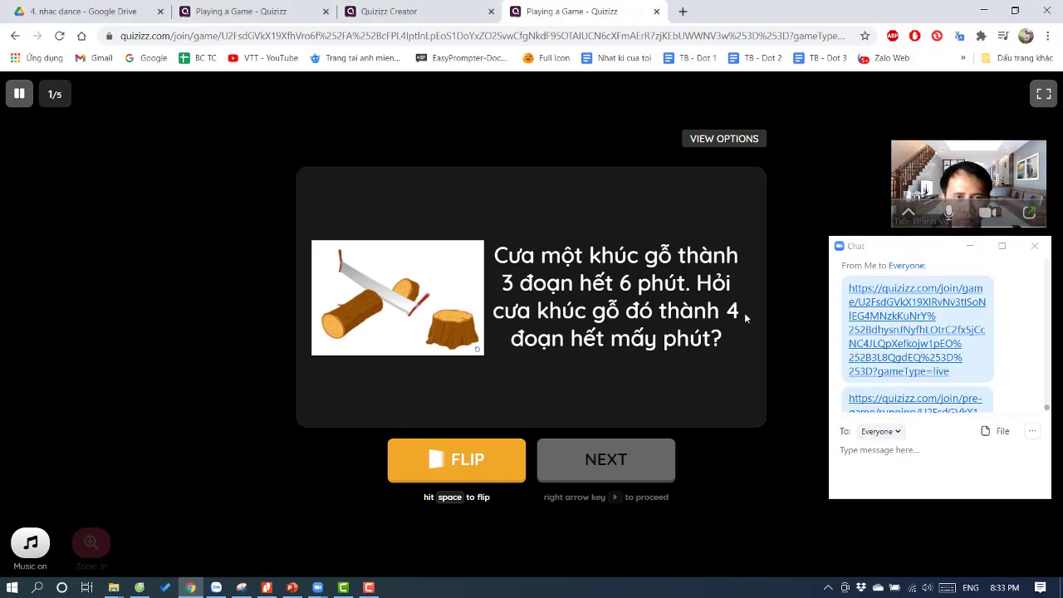
left_click(498, 476)
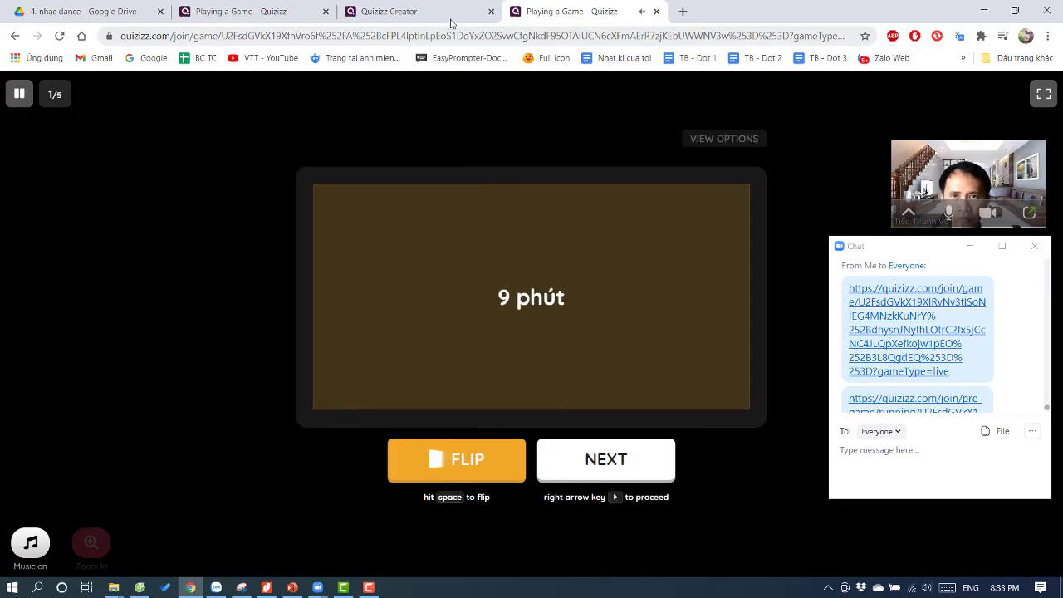
left_click(195, 37)
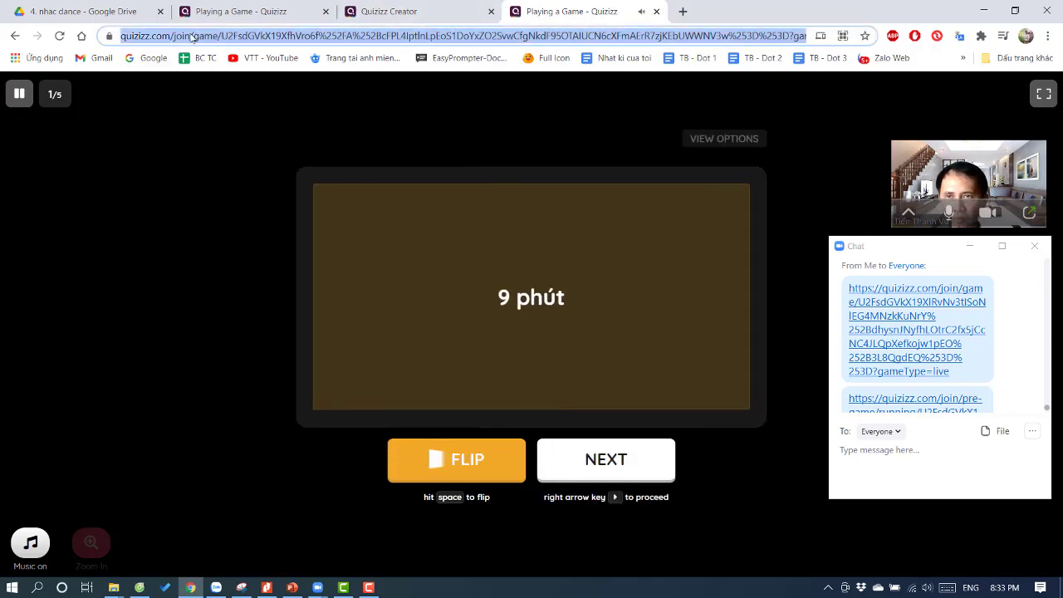
left_click(226, 36)
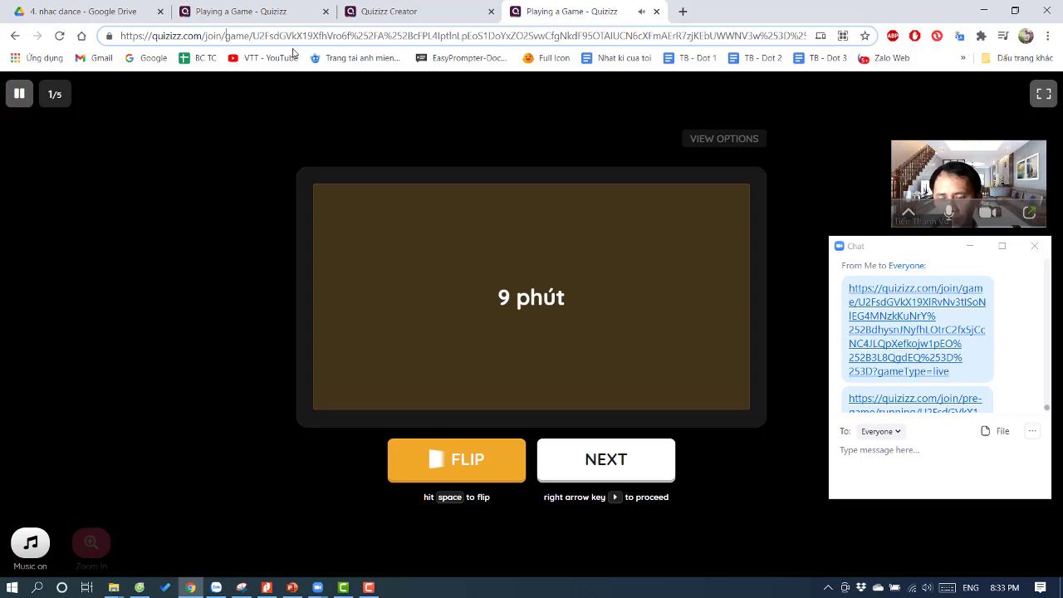
key("shift+End")
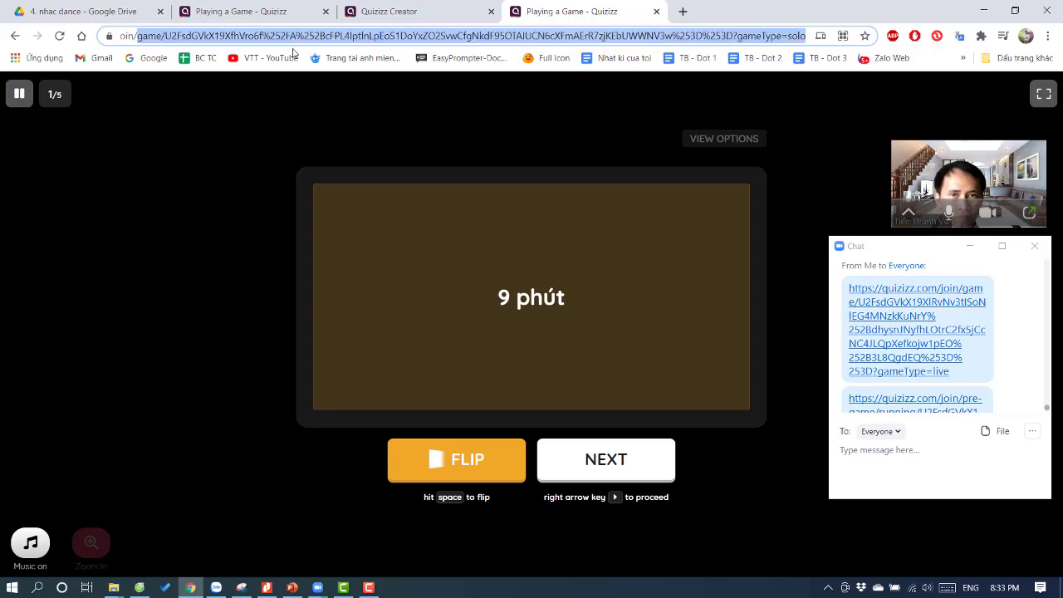
key("BackSpace")
key("BackSpace")
key("BackSpace")
key("BackSpace")
key("BackSpace")
key("BackSpace")
key("BackSpace")
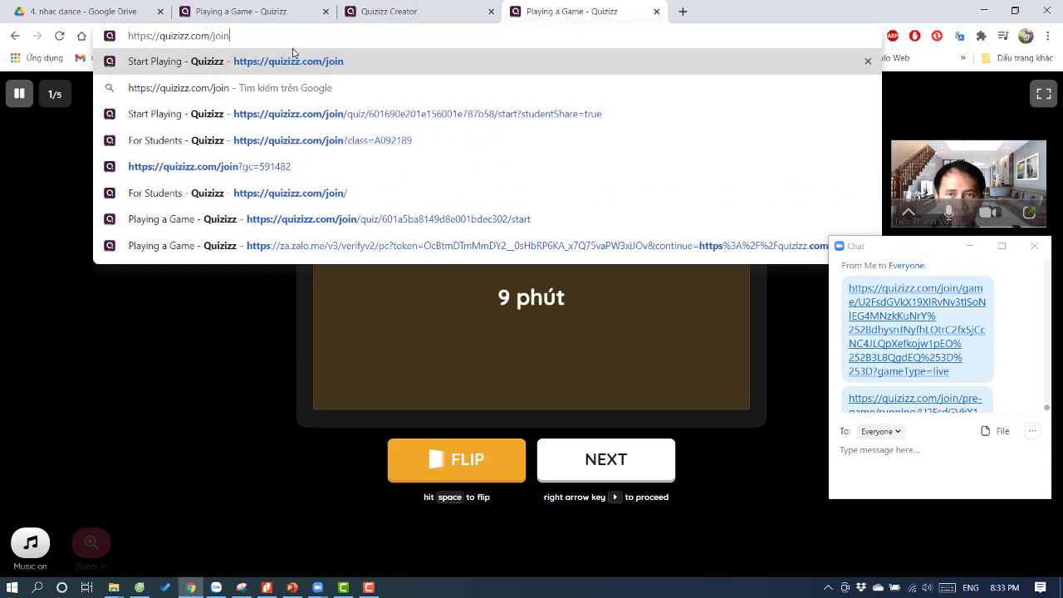
key("Return")
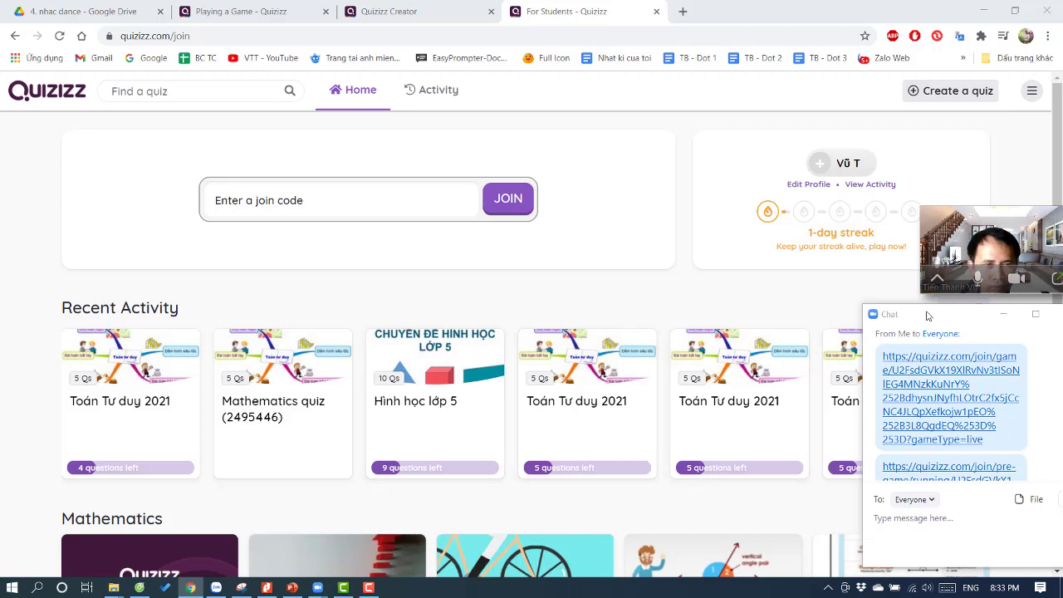
- Copy the share link of a Toán Tư duy 2021 attempt and try to open it in a new browser tab
left_click_drag(932, 315, 970, 482)
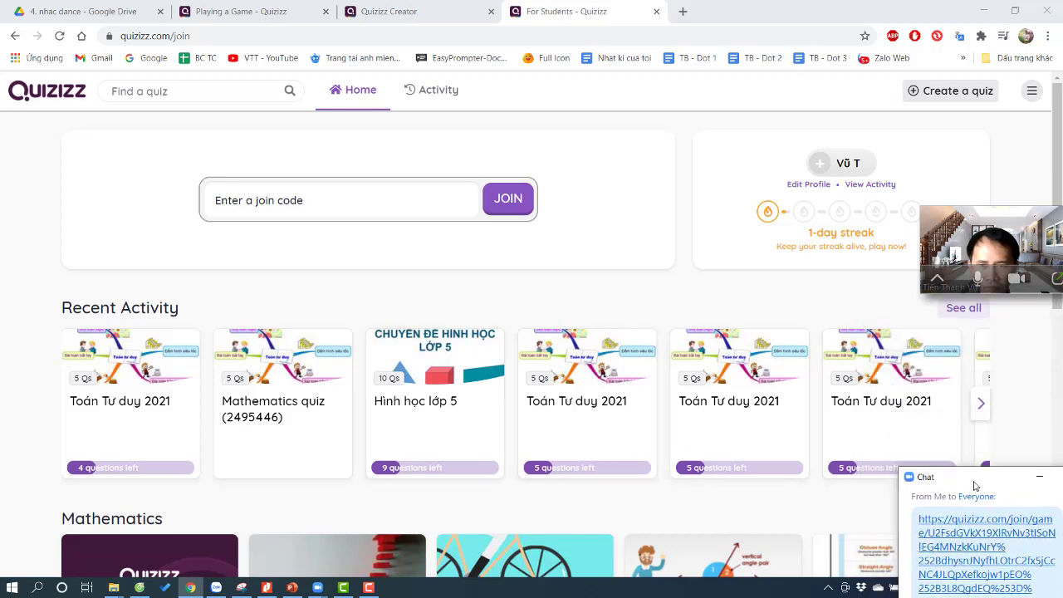
left_click(891, 431)
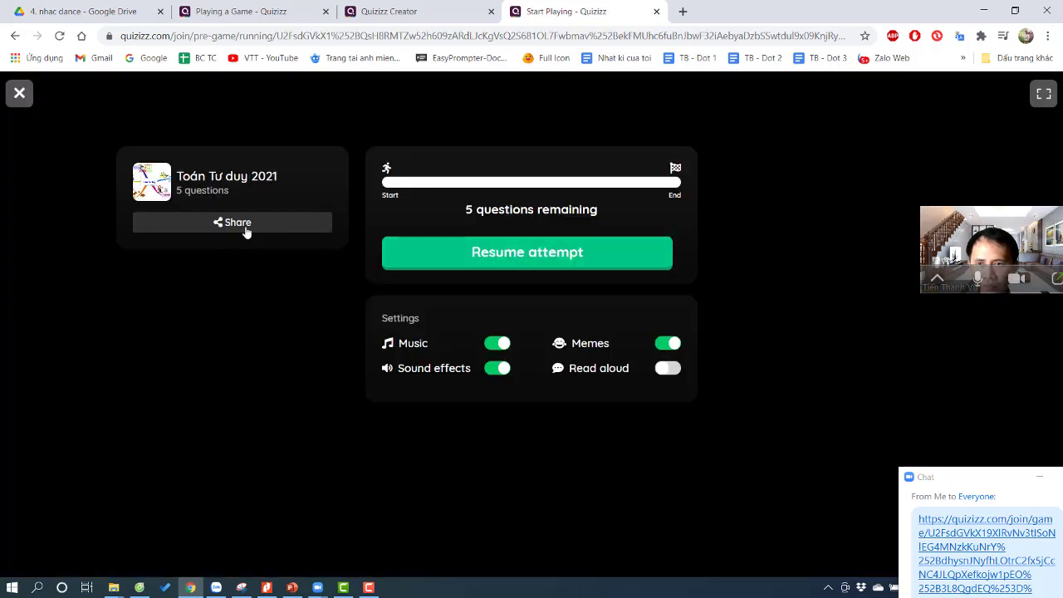
left_click(245, 223)
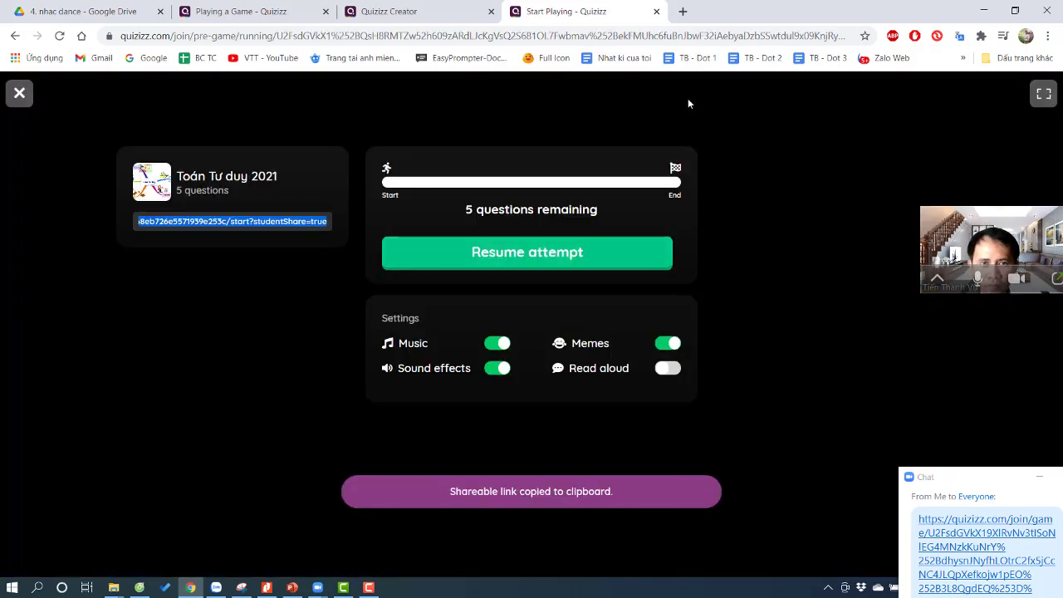
left_click(683, 10)
key("ctrl+v")
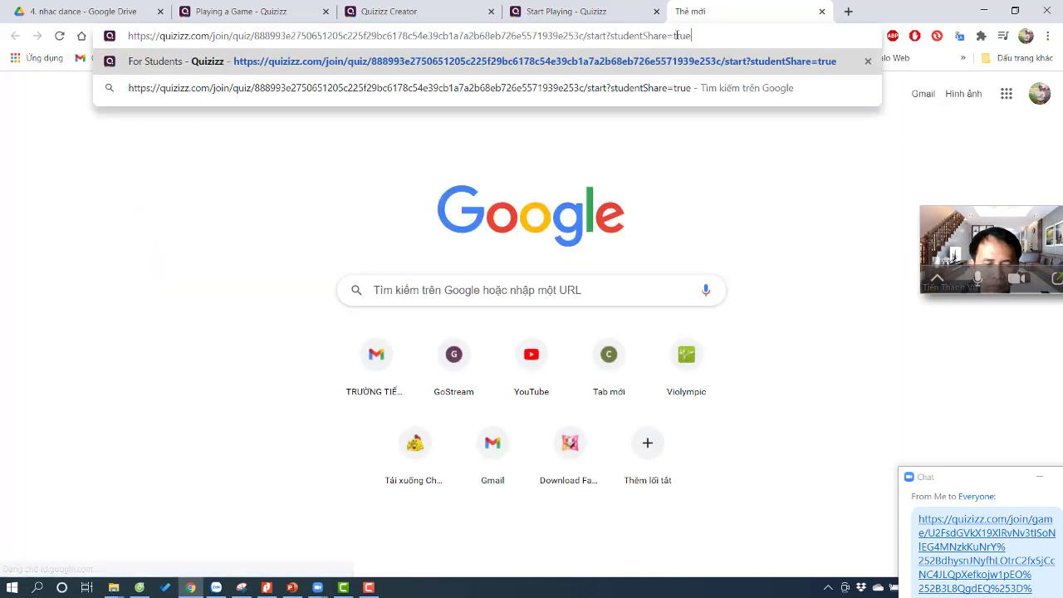
key("Return")
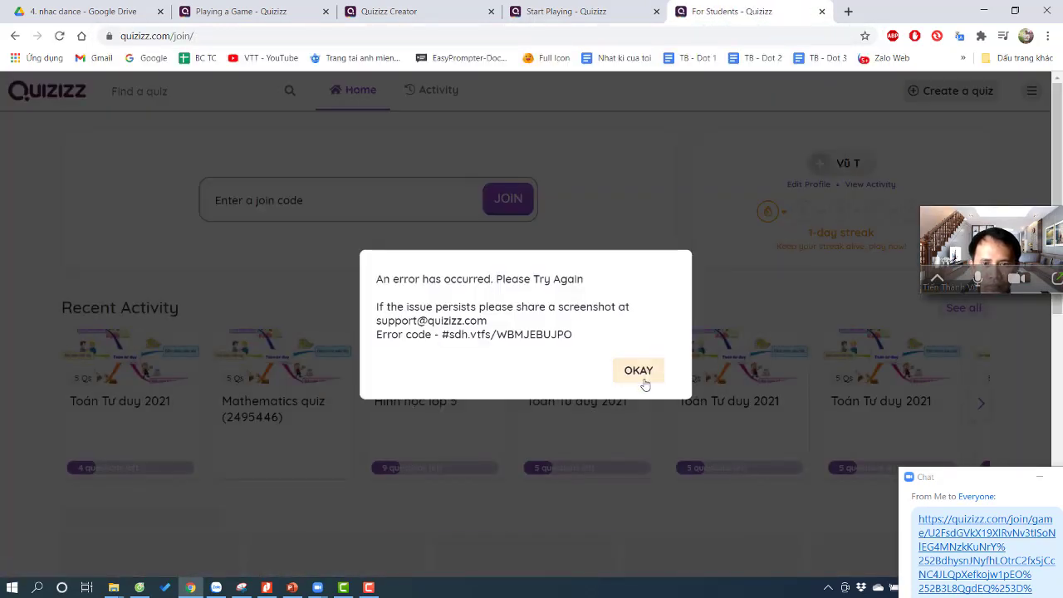
left_click(640, 372)
- Move the meeting video and chat windows aside and open another Toán Tư duy 2021 quiz from Recent Activity
left_click_drag(1007, 225, 999, 328)
left_click_drag(956, 475, 817, 340)
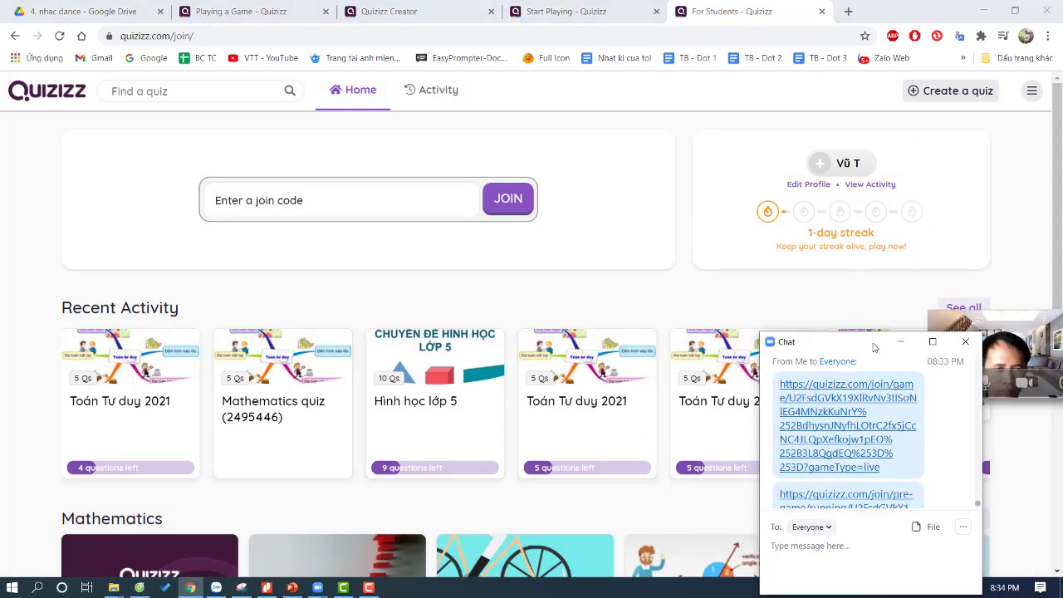
left_click_drag(874, 347, 244, 151)
left_click(982, 405)
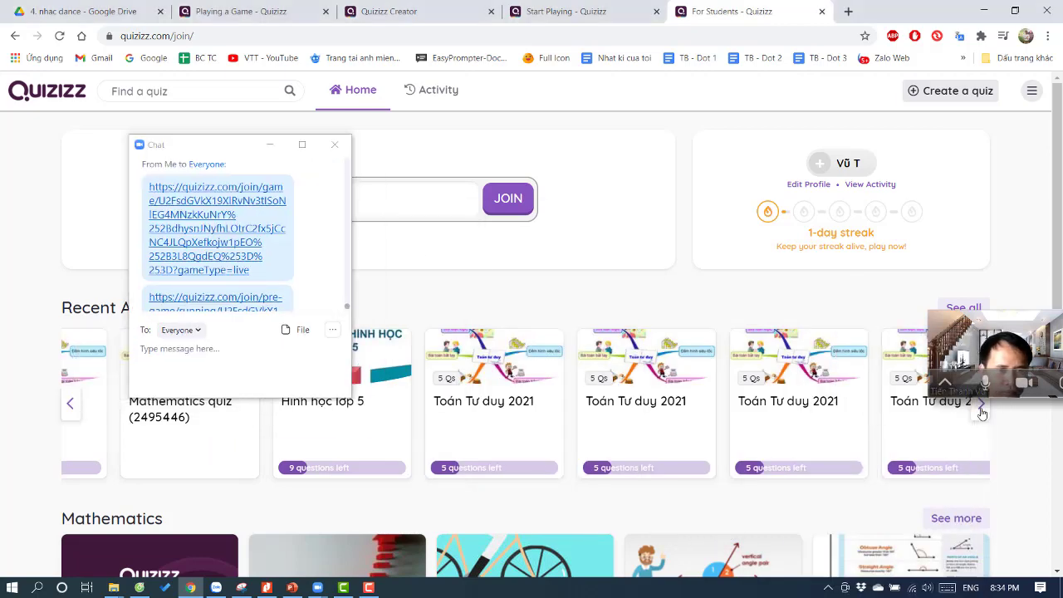
left_click(831, 427)
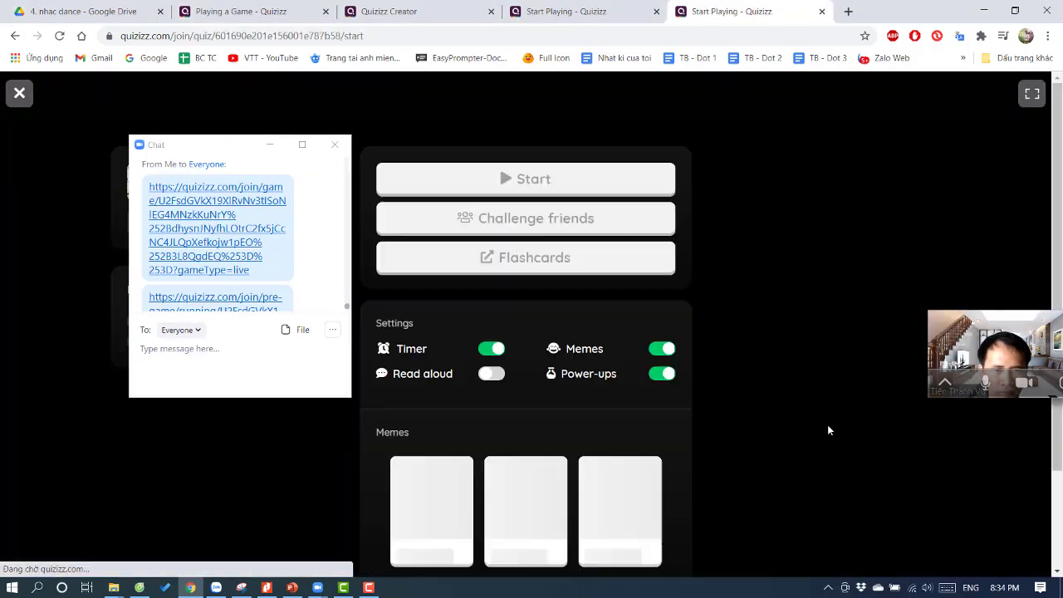
left_click(504, 37)
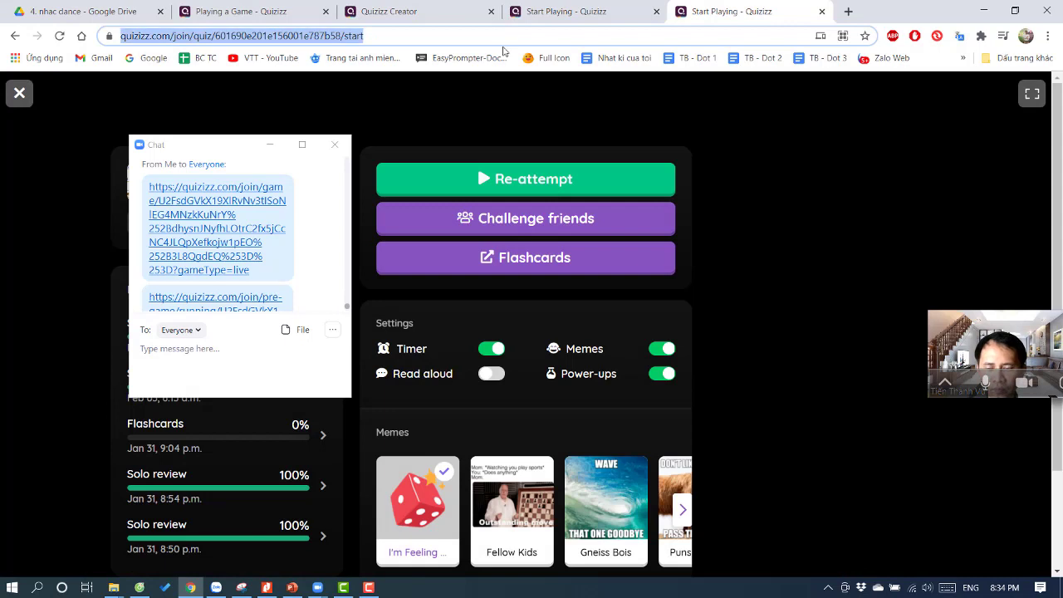
left_click(204, 348)
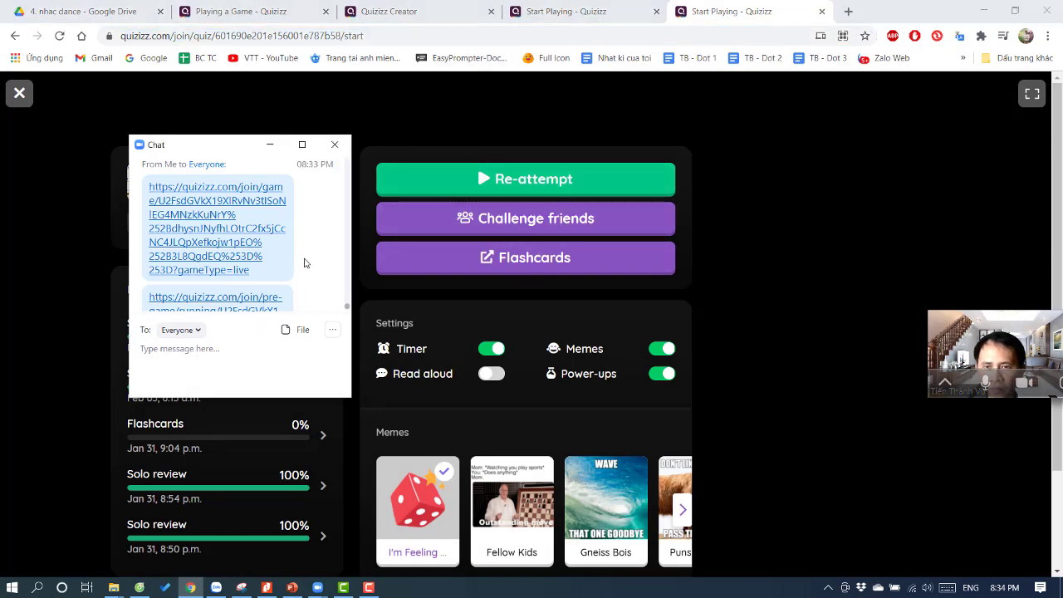
scroll(304, 262, "down", 3)
key("ctrl+v")
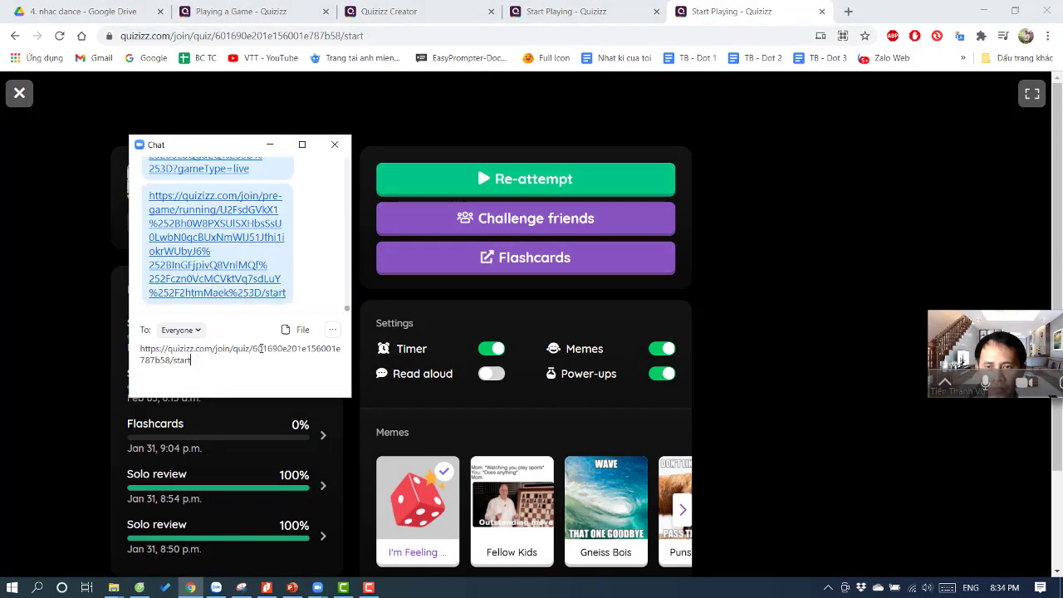
key("Return")
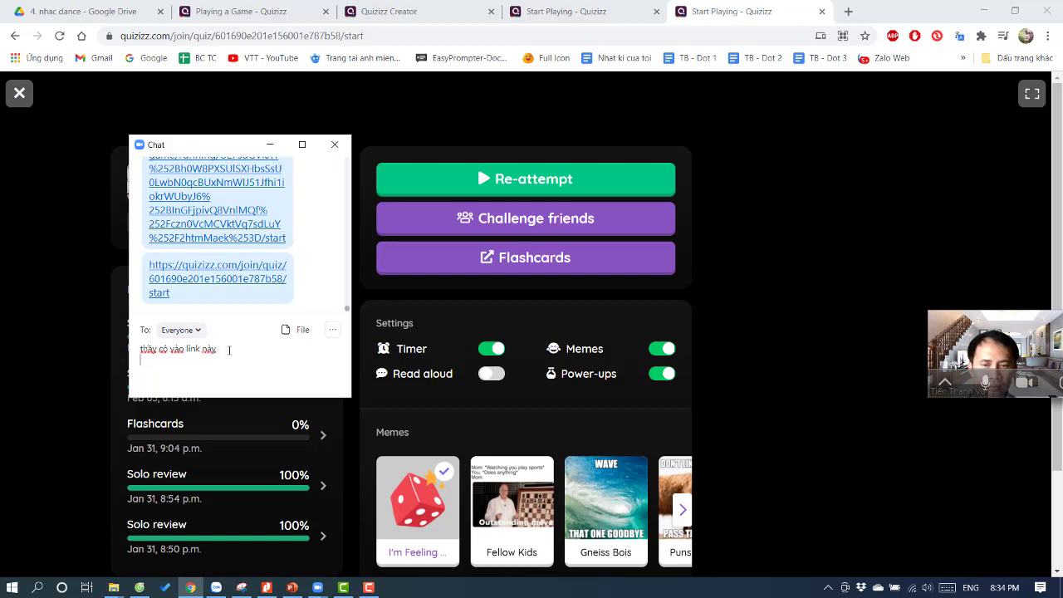
key("ctrl+v")
key("Return")
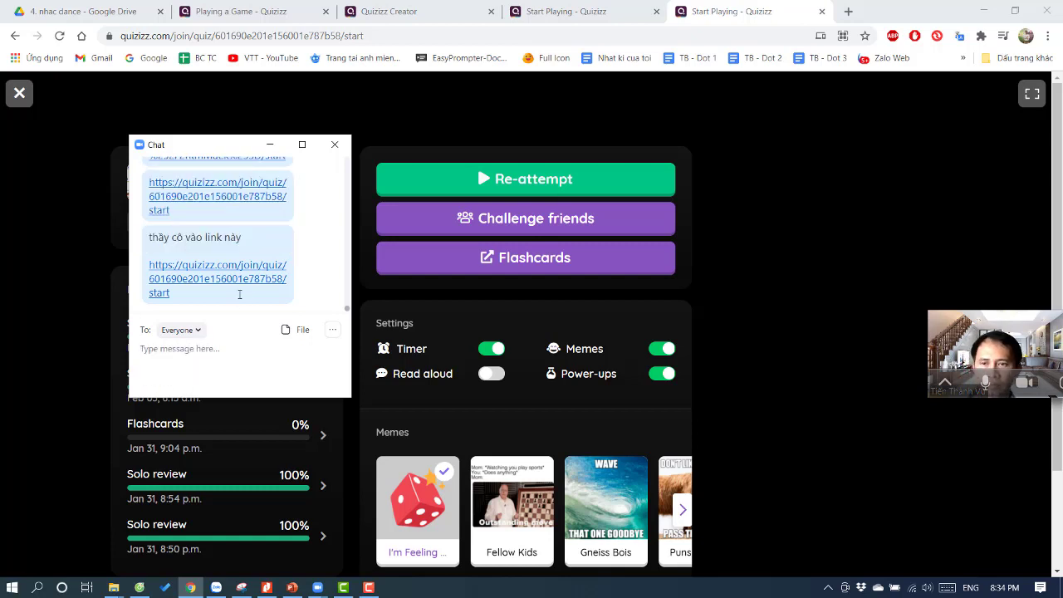
- Switch to Zalo and send the Quizizz practice link to the contact in the open conversation
left_click(586, 11)
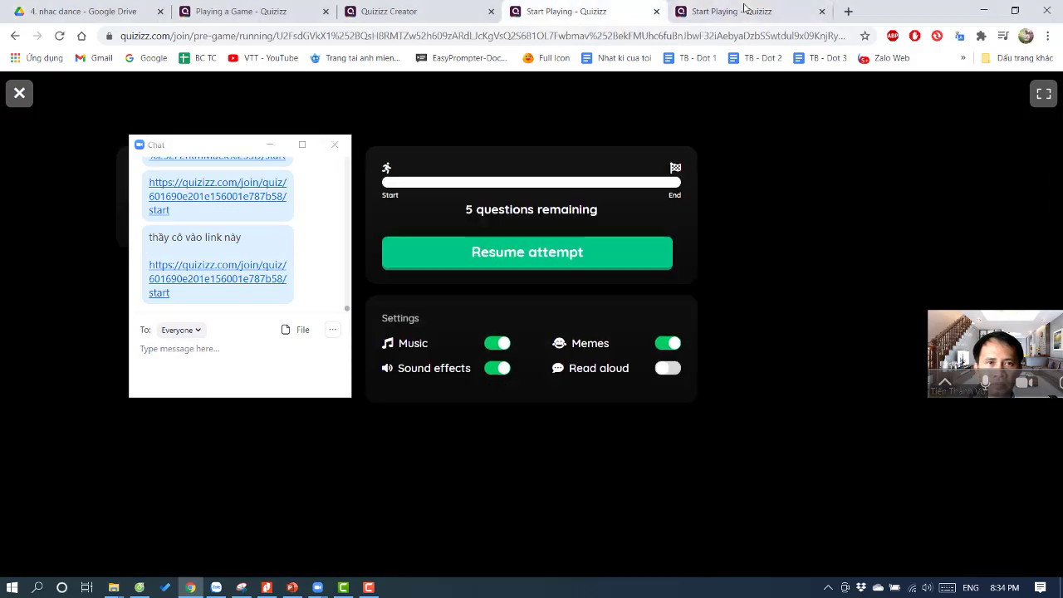
left_click(745, 10)
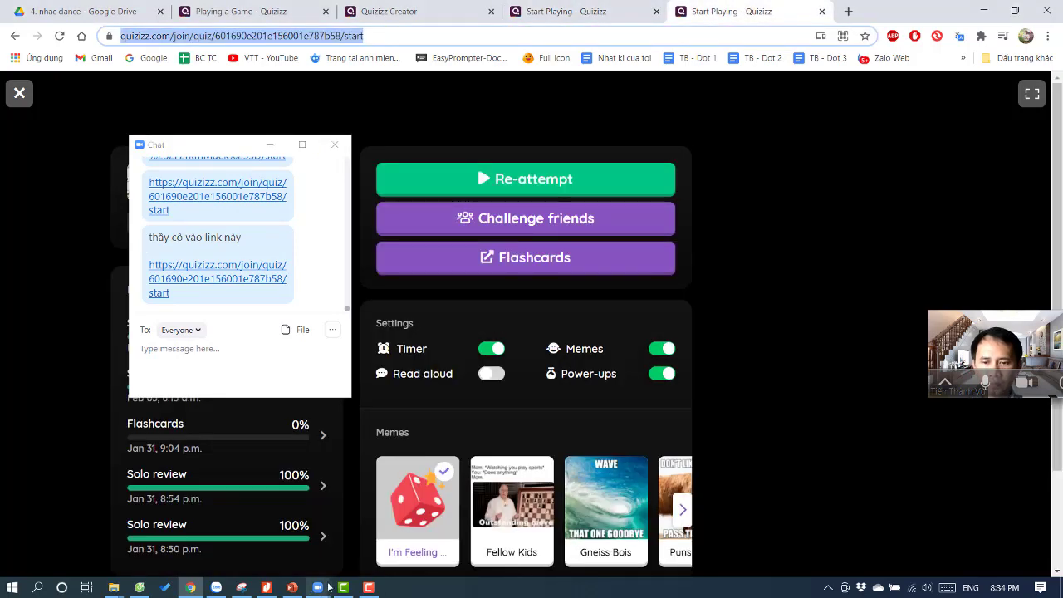
left_click(219, 590)
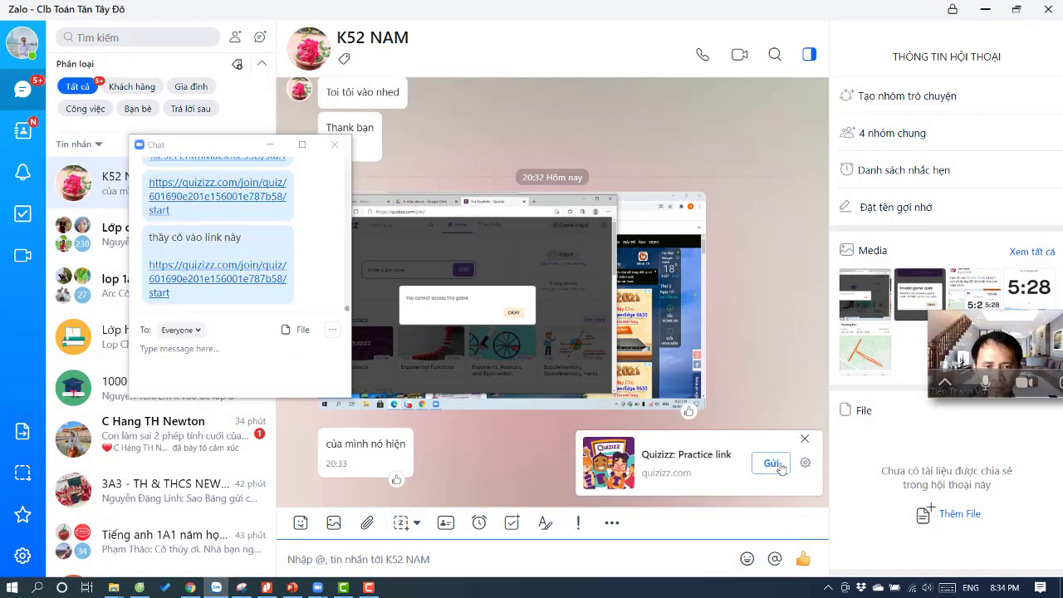
left_click(772, 463)
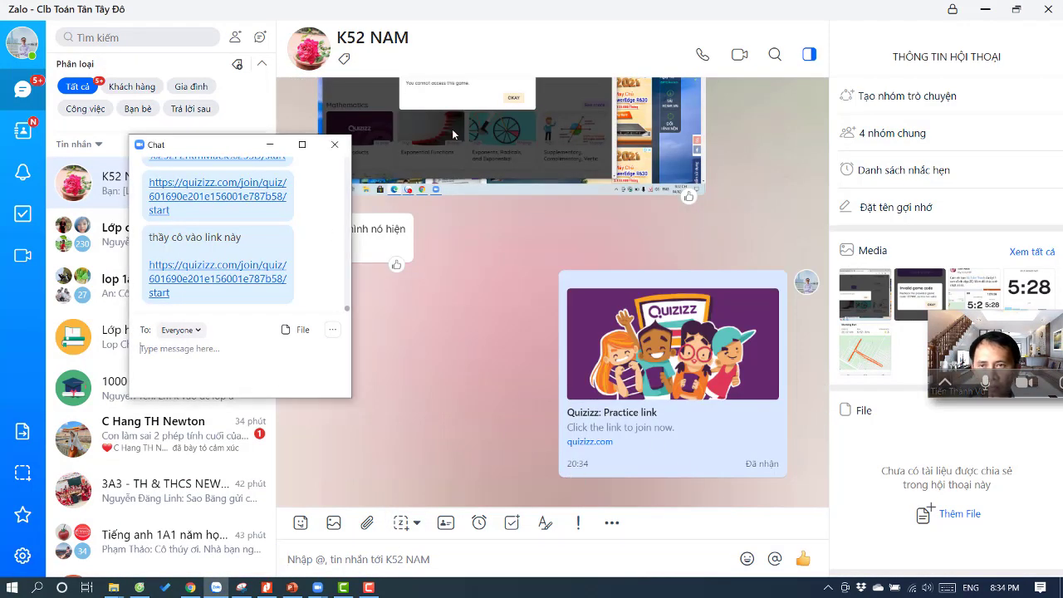
- Return to the full Zoom meeting window and admit everyone from the waiting room
left_click_drag(230, 145, 518, 110)
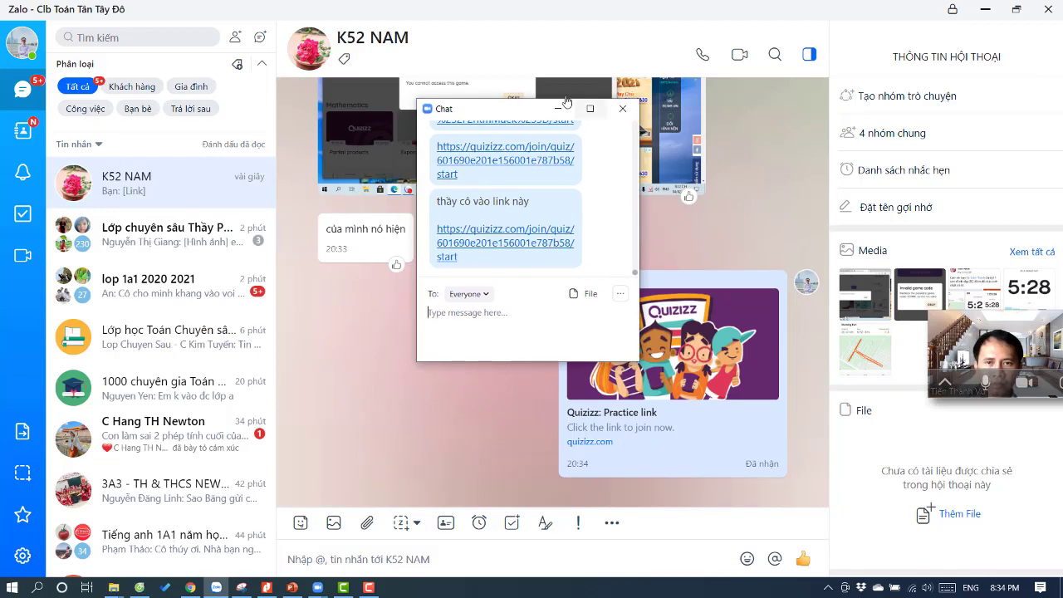
left_click_drag(519, 117, 812, 80)
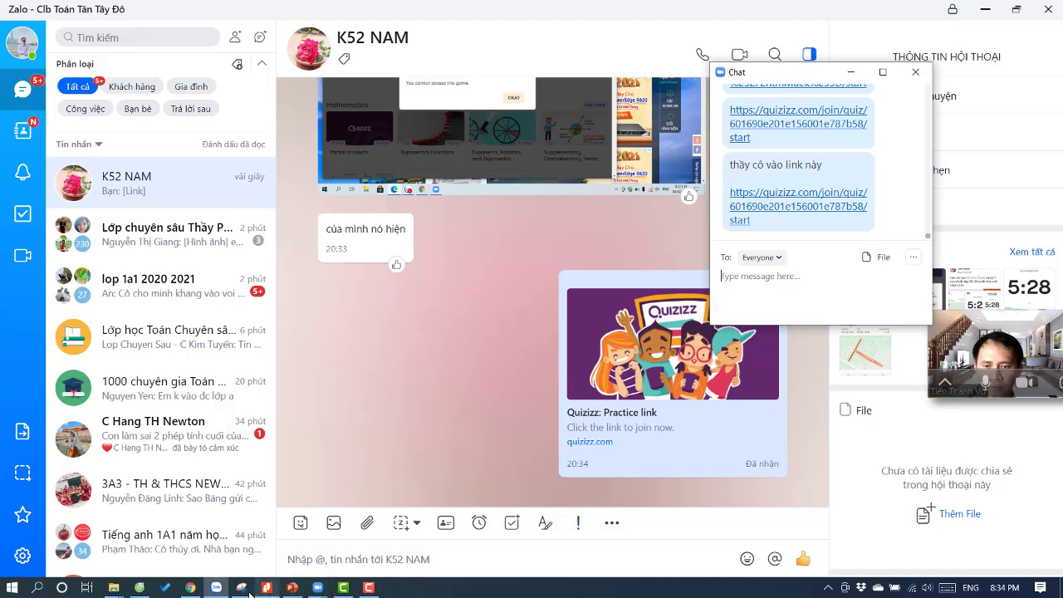
left_click(317, 588)
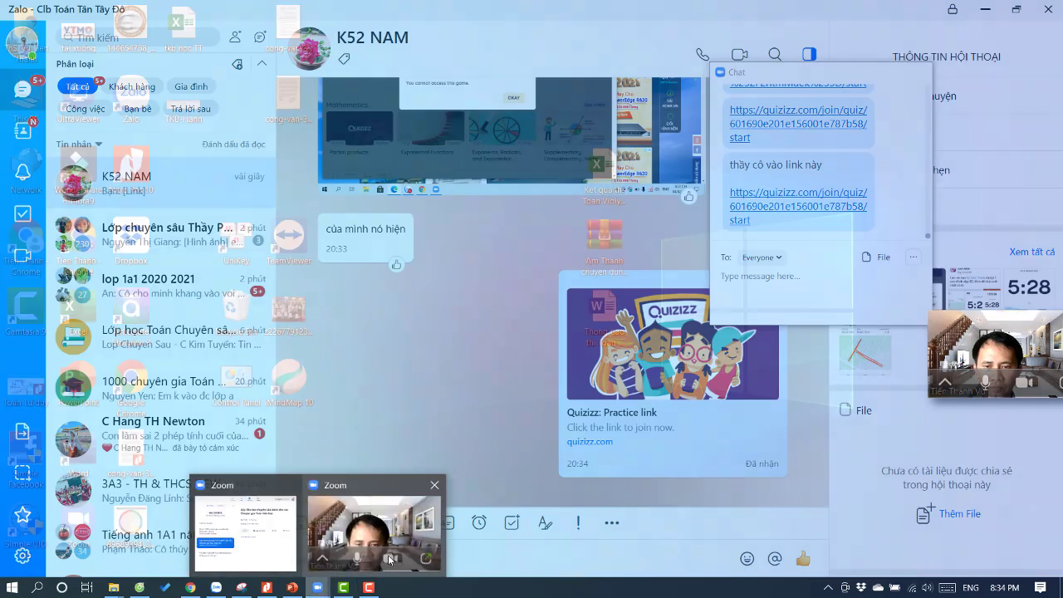
left_click(374, 553)
left_click(1043, 380)
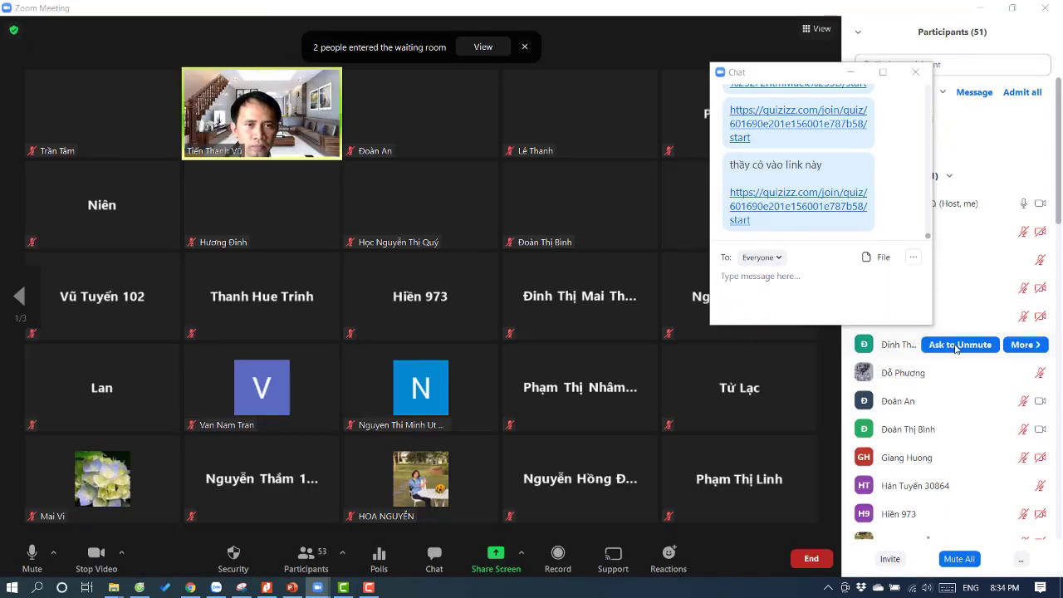
left_click_drag(822, 72, 703, 115)
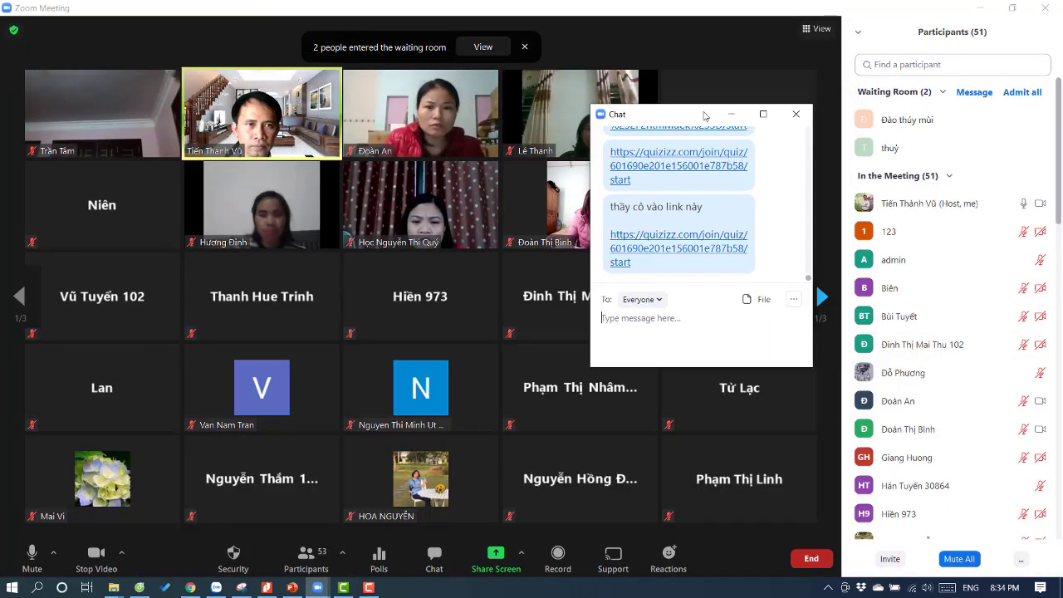
left_click(1021, 93)
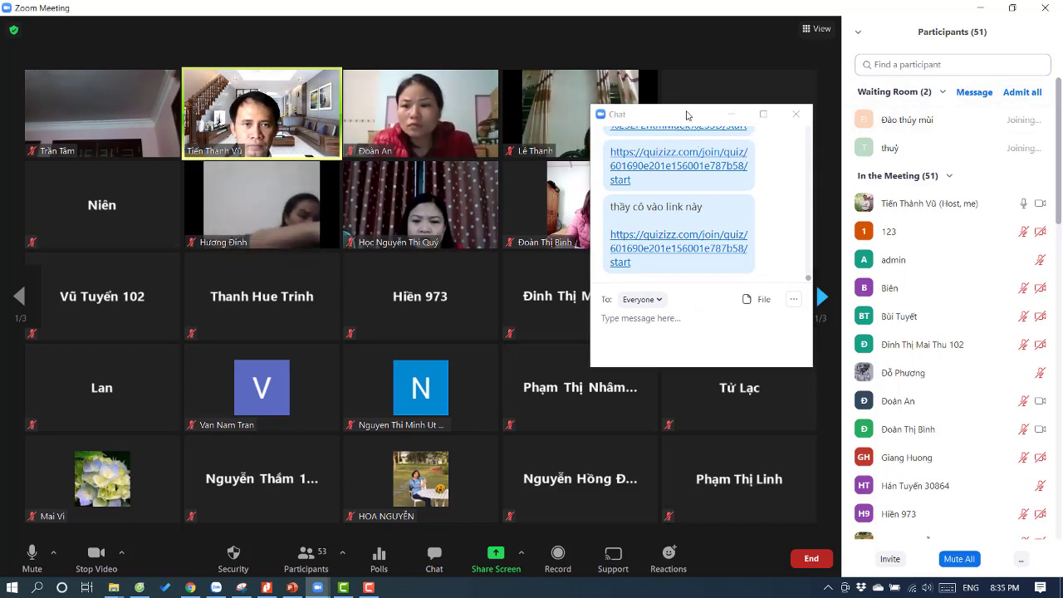
- Reposition the Zoom chat window over the video gallery, beside the participants list
left_click_drag(687, 115, 825, 124)
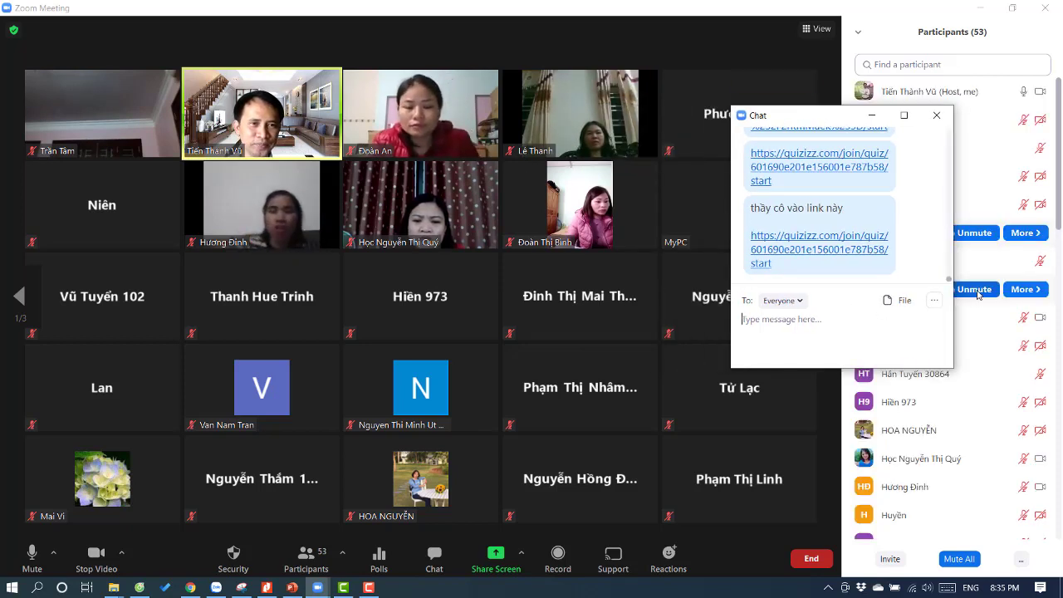
left_click_drag(828, 117, 713, 70)
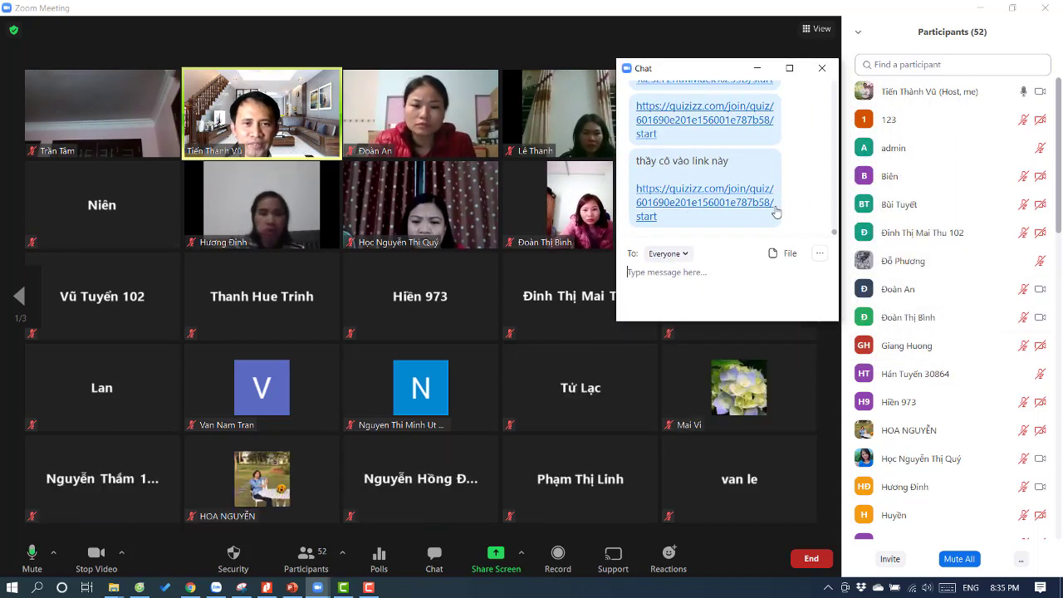
left_click(434, 558)
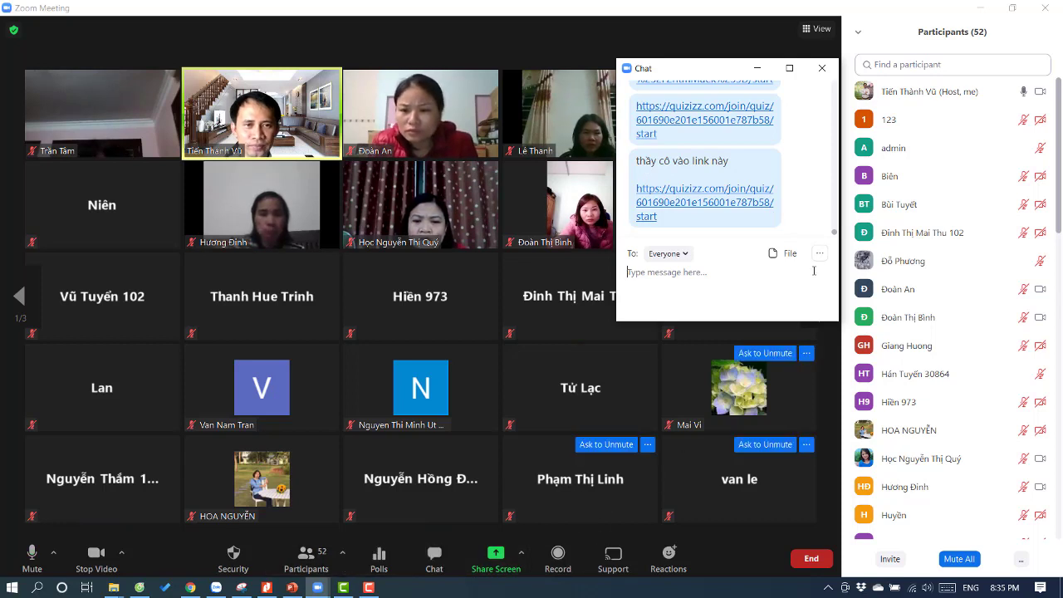
left_click_drag(728, 64, 755, 57)
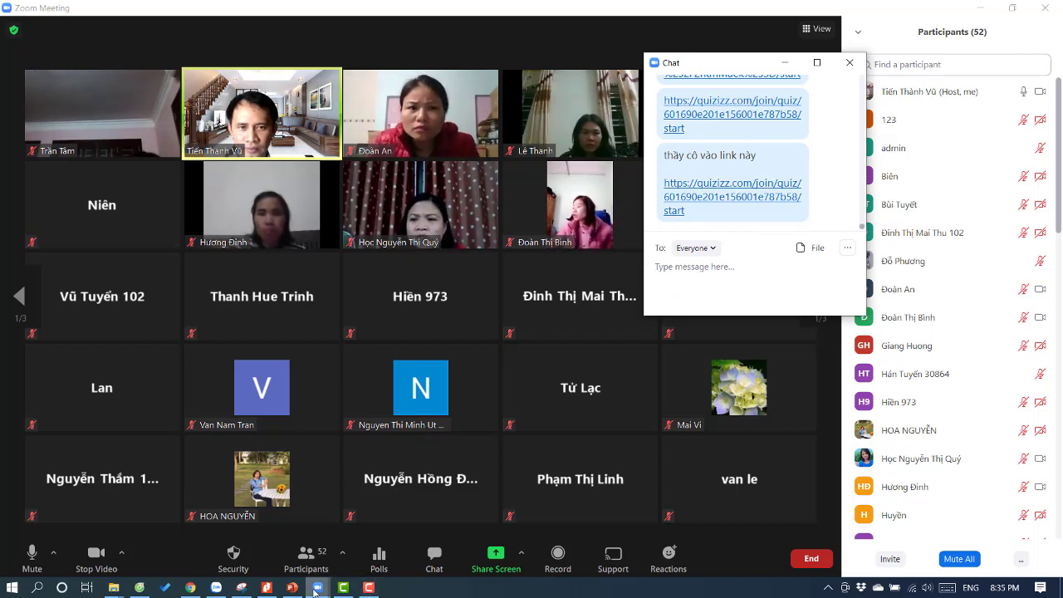
- Test the quiz link from the chat by starting a re-attempt in the browser, and close that tab
left_click(758, 199)
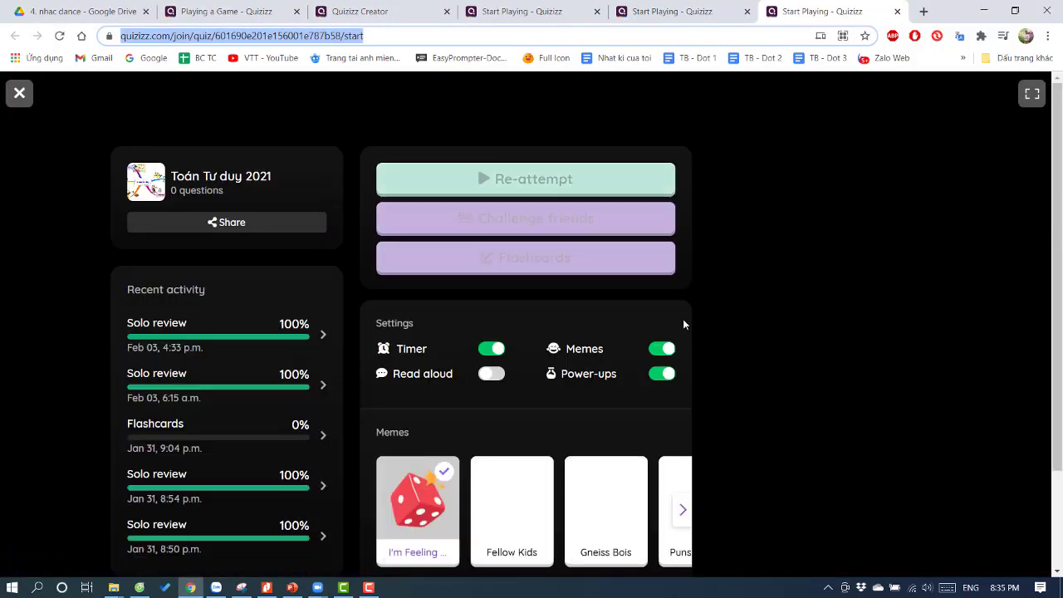
left_click(553, 184)
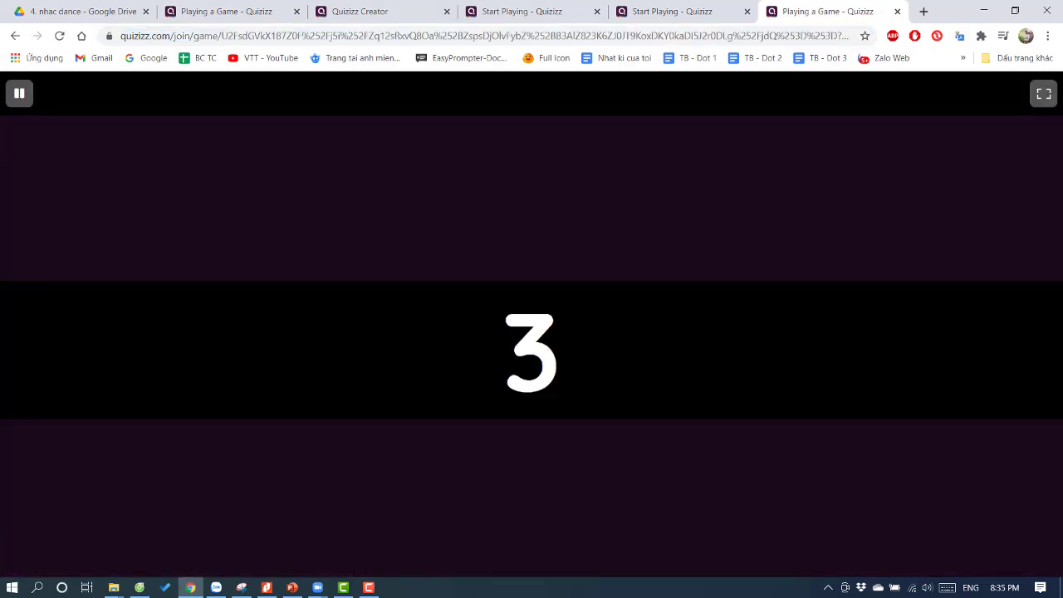
left_click(897, 10)
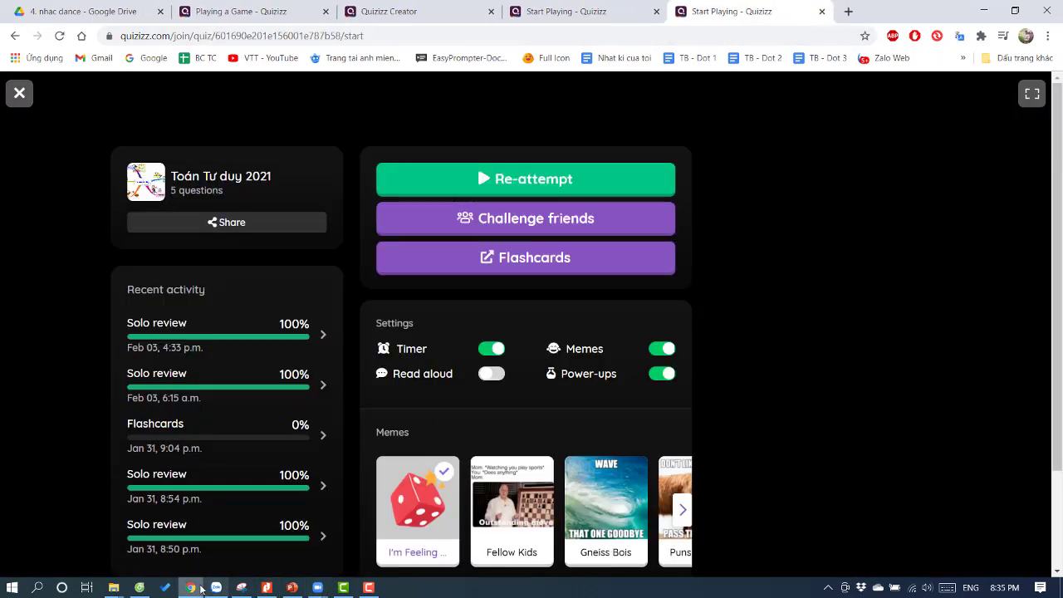
left_click(139, 587)
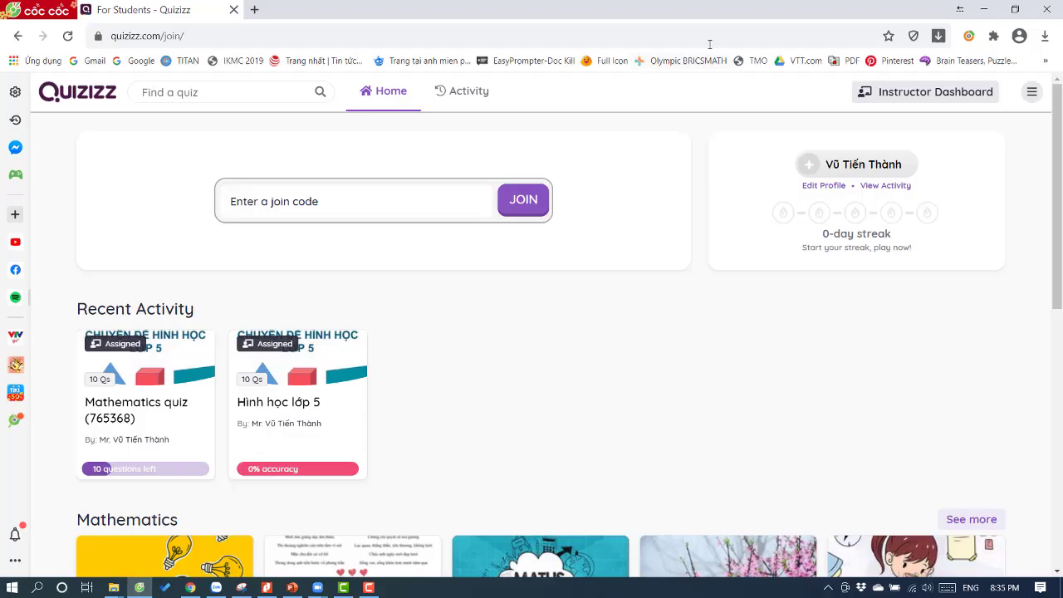
left_click(733, 35)
type("https://quizizz.com/join/quiz/601690e201e156001e787b58/start")
key("Return")
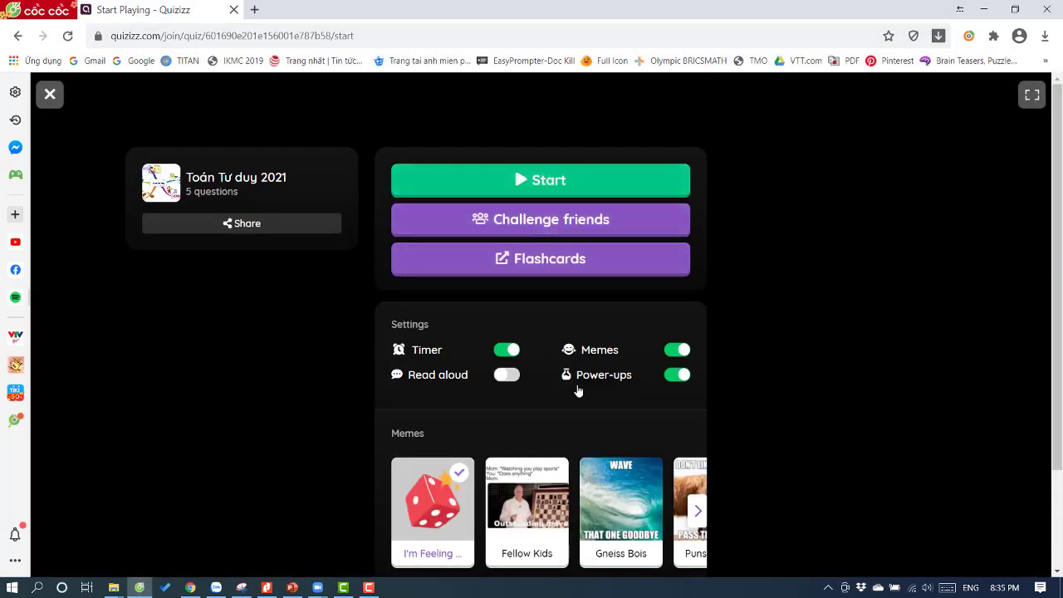
- Start the Toán Tư duy 2021 quiz, turn its music on, and minimize the Cốc Cốc window
left_click(608, 188)
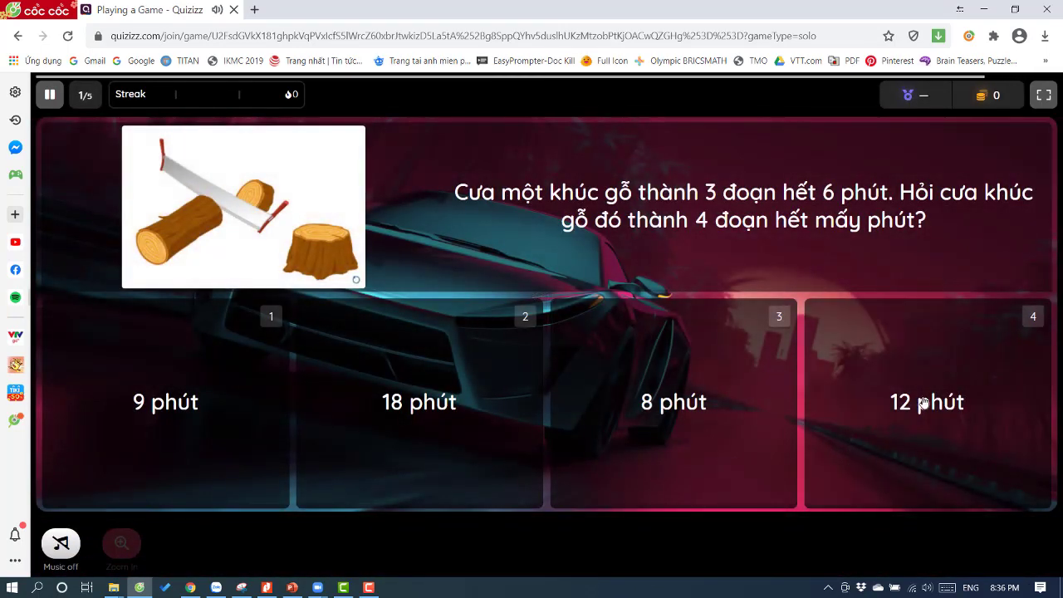
left_click(62, 544)
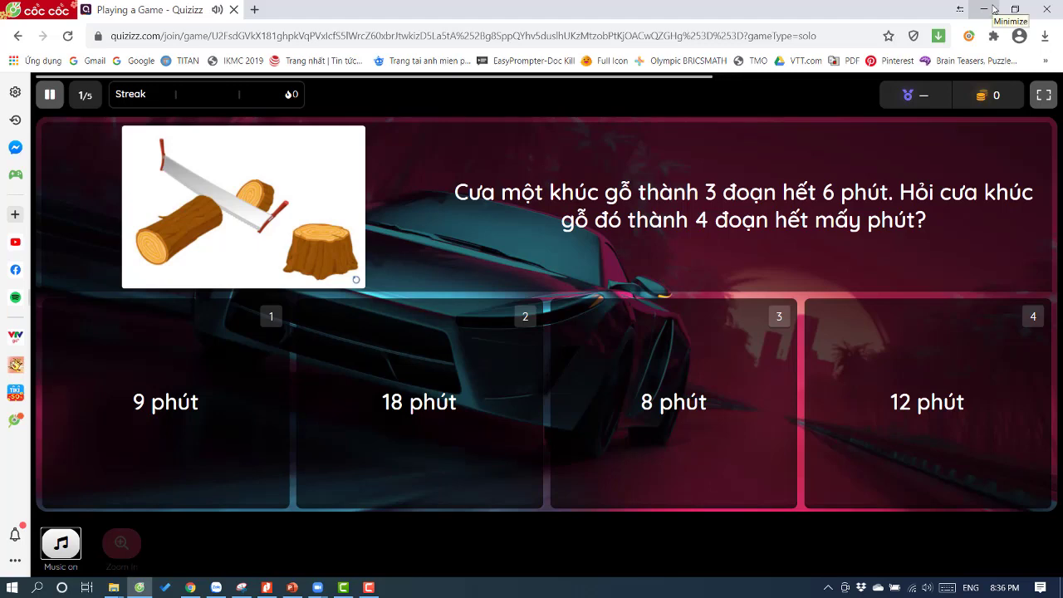
left_click(986, 9)
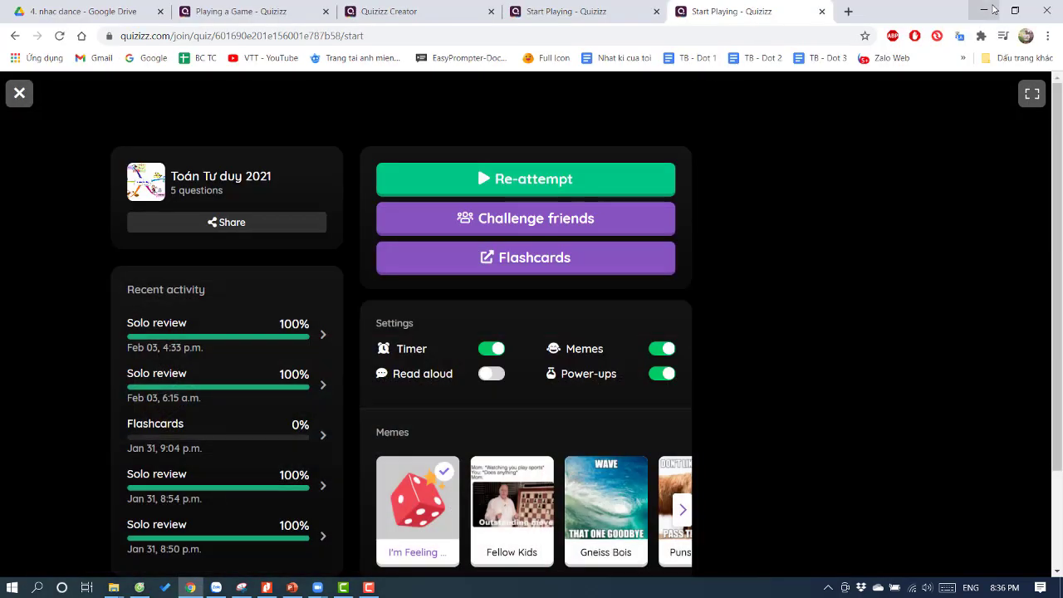
- Create a Challenge friends game from the Toán Tư duy 2021 quiz and copy its web address
left_click(584, 219)
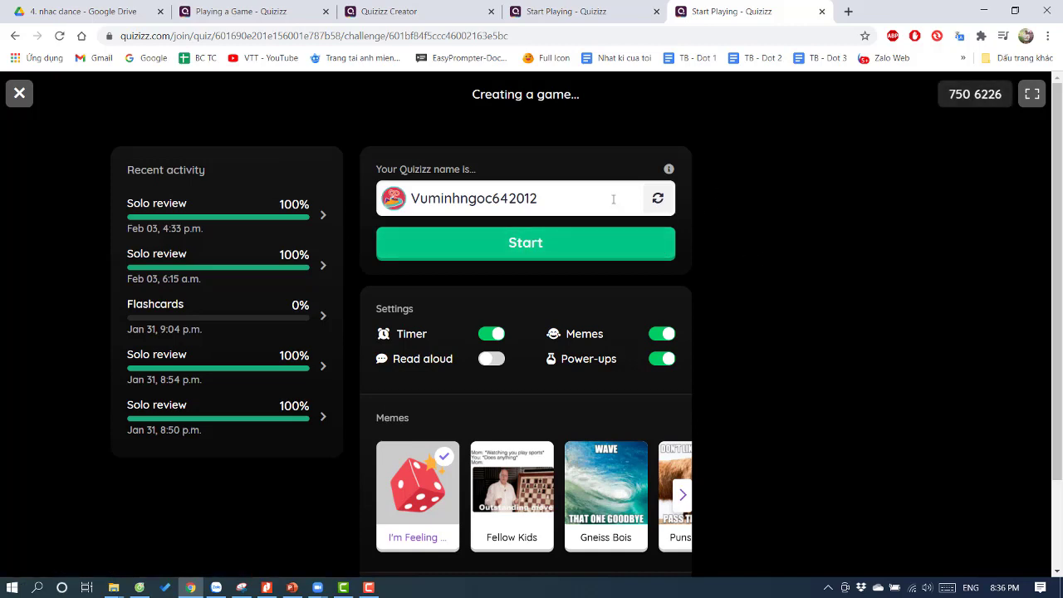
left_click(521, 35)
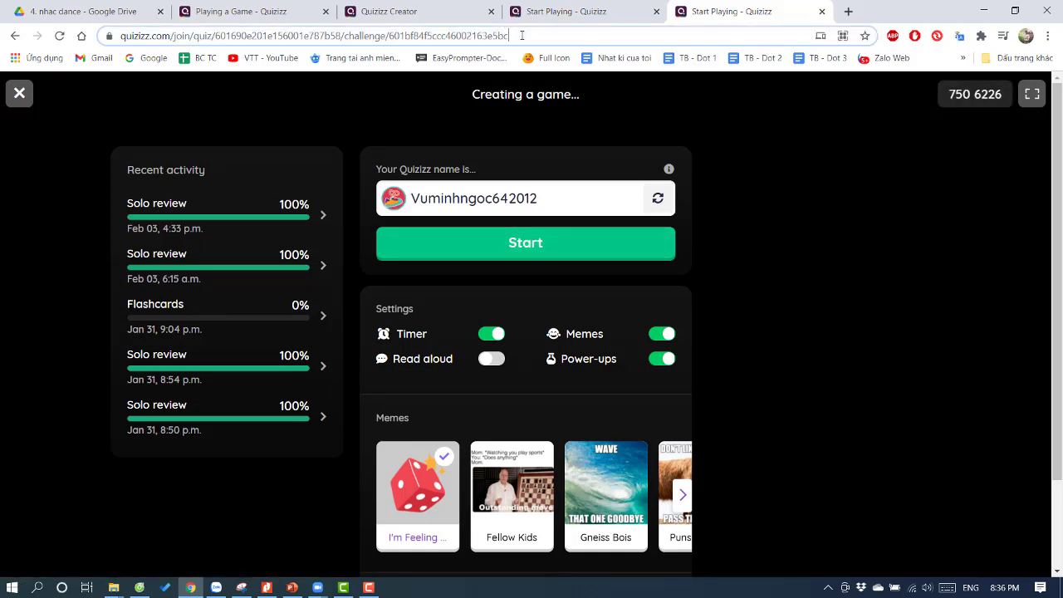
key("ctrl+a")
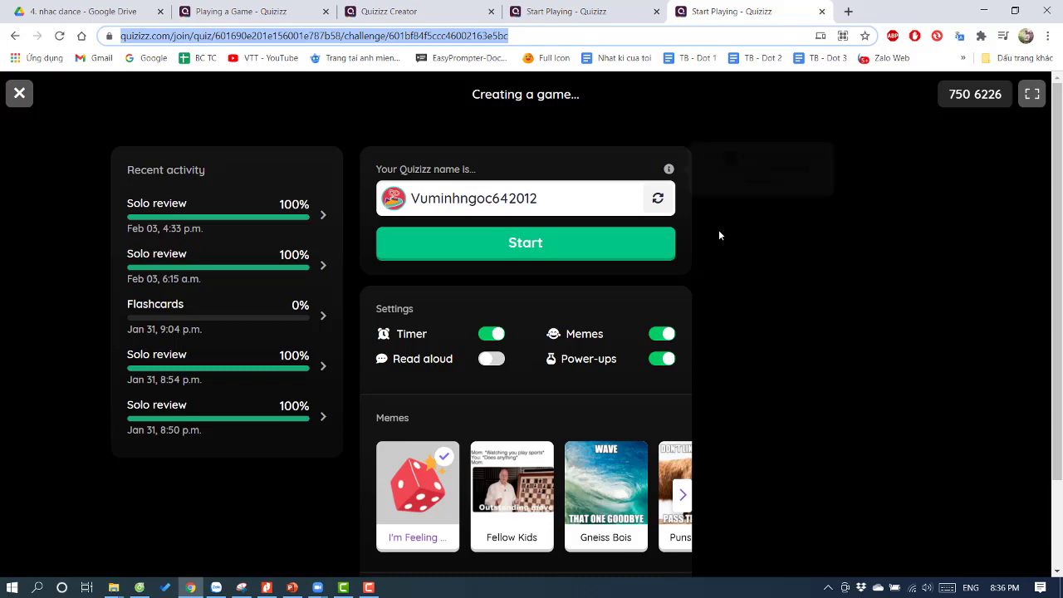
- Look through the open Quizizz editor and game tabs, and minimize the browser to return to the Zoom meeting
left_click(581, 12)
left_click(439, 18)
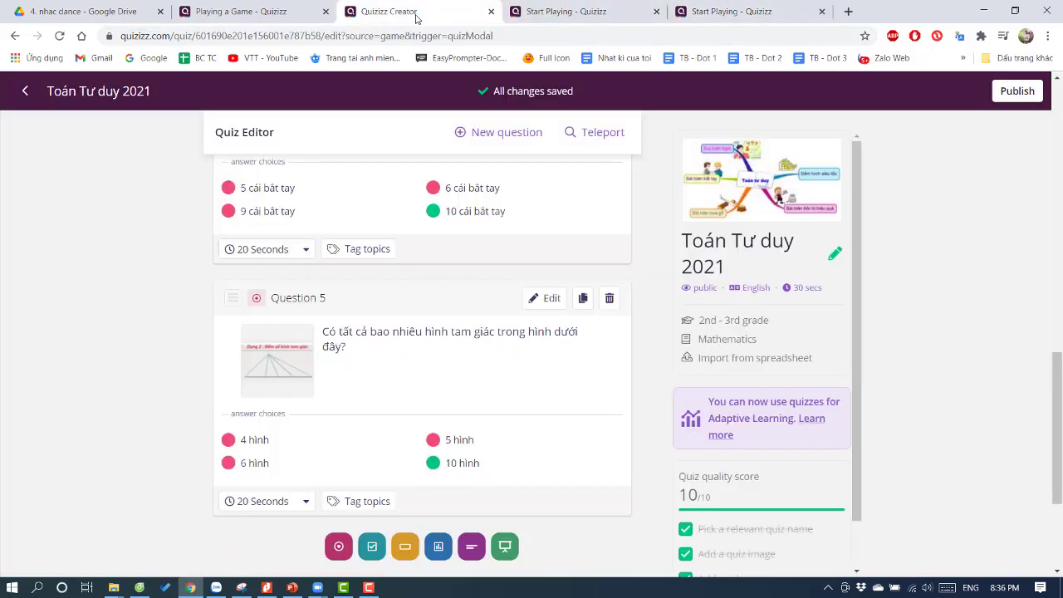
left_click(249, 12)
left_click(419, 10)
left_click(566, 10)
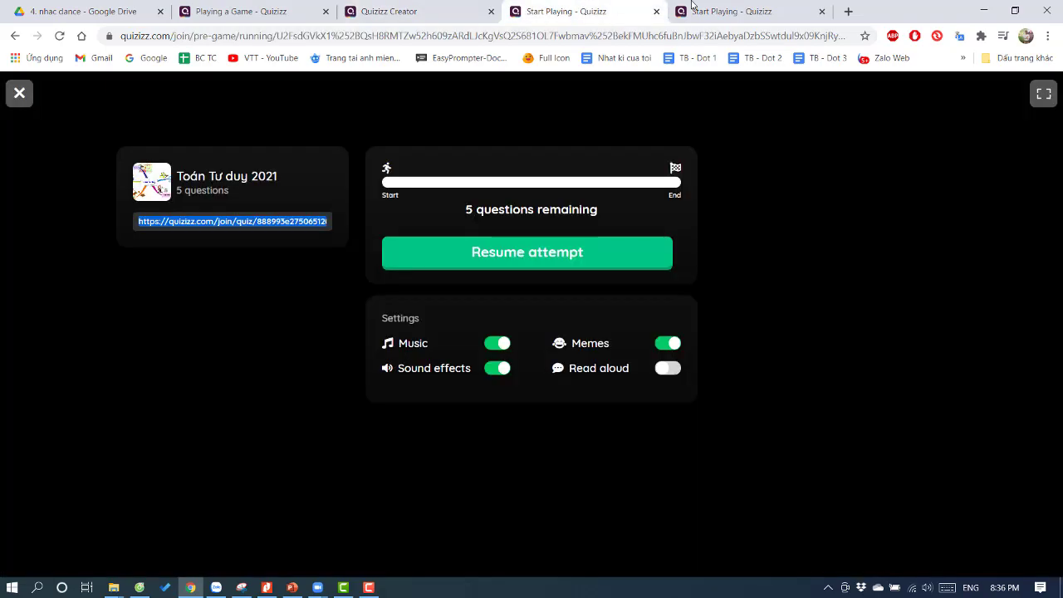
left_click(731, 11)
left_click(996, 11)
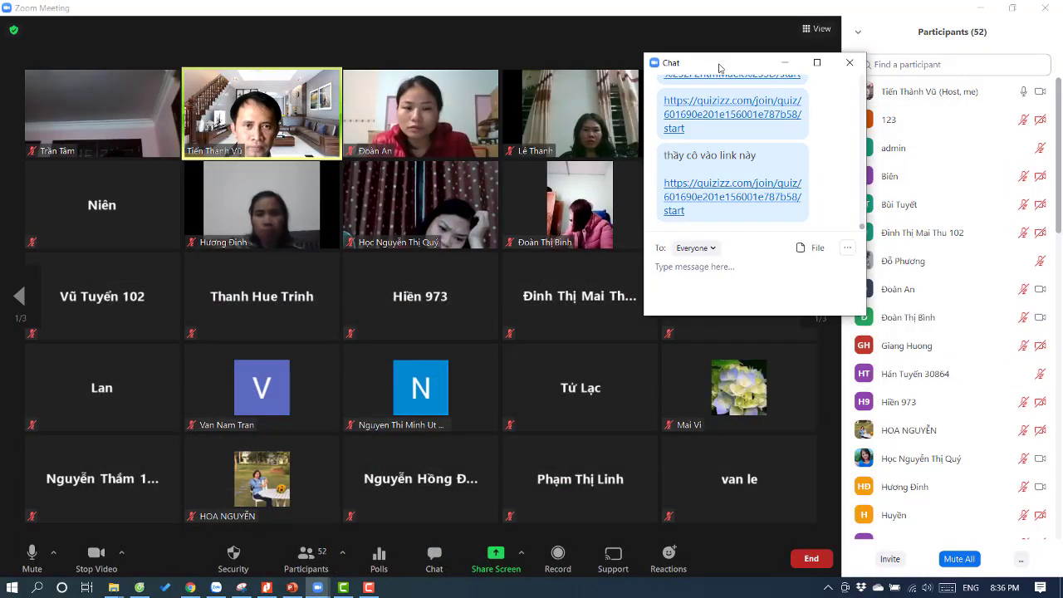
left_click_drag(719, 68, 917, 20)
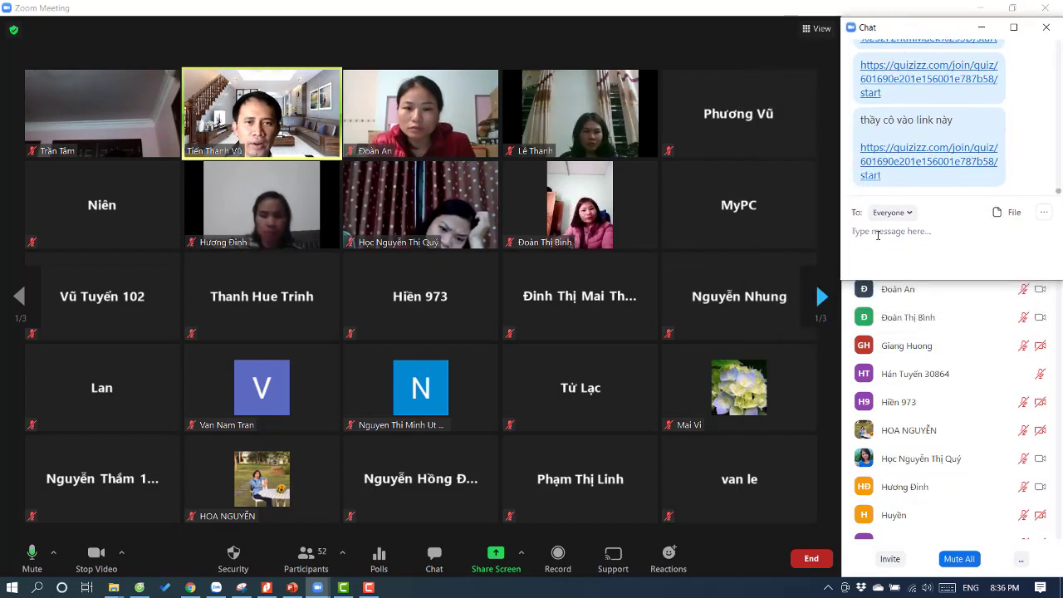
left_click_drag(917, 30, 792, 72)
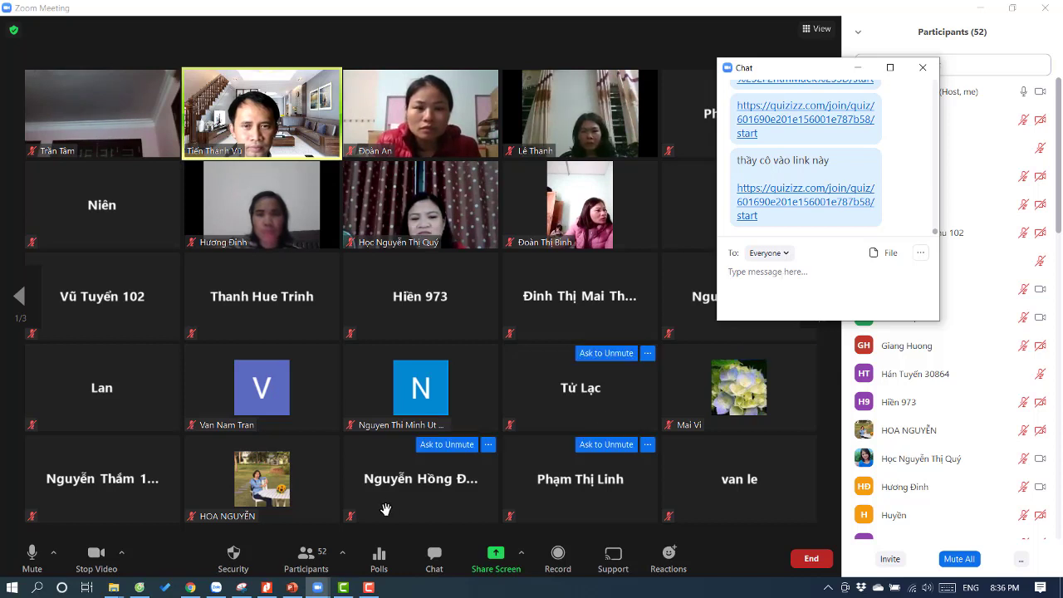
left_click(763, 274)
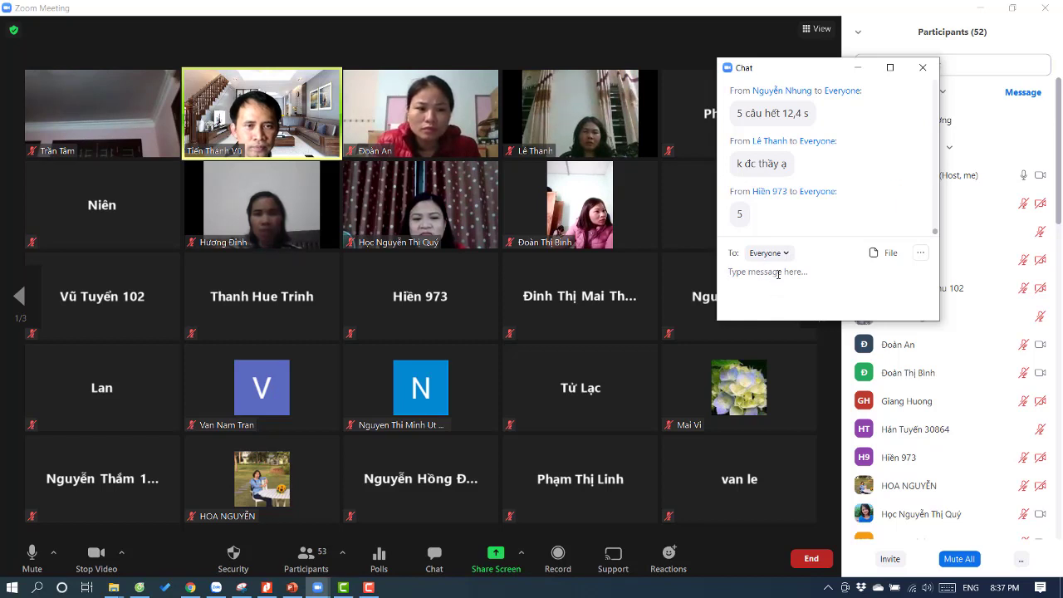
type("https://quizizz.com/join/quiz/601690e201e156001e787b58/challenge/601bf04f5ccc46002163e5bc")
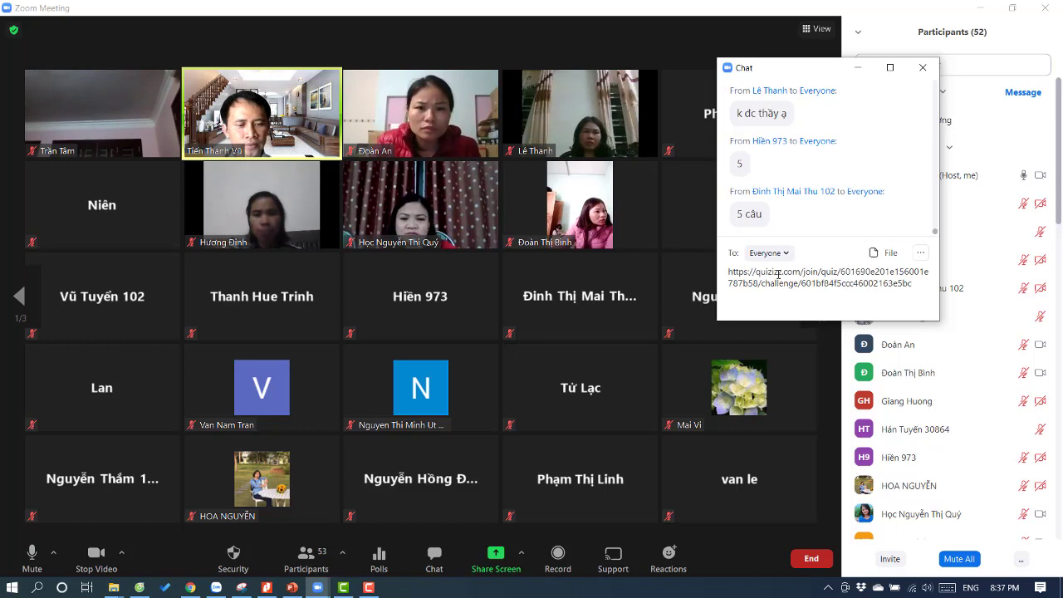
key("Return")
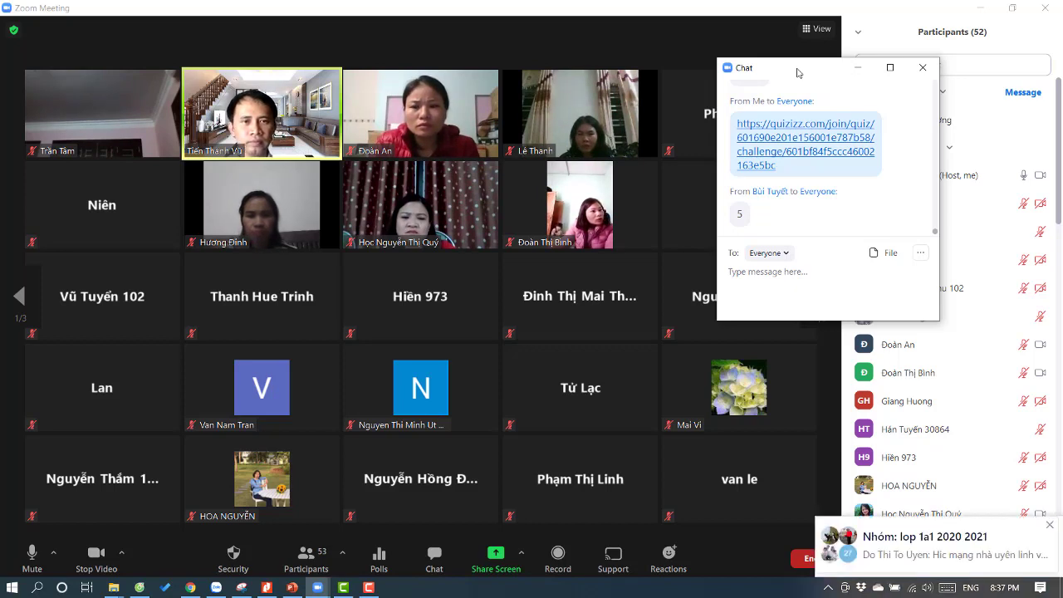
left_click(1050, 526)
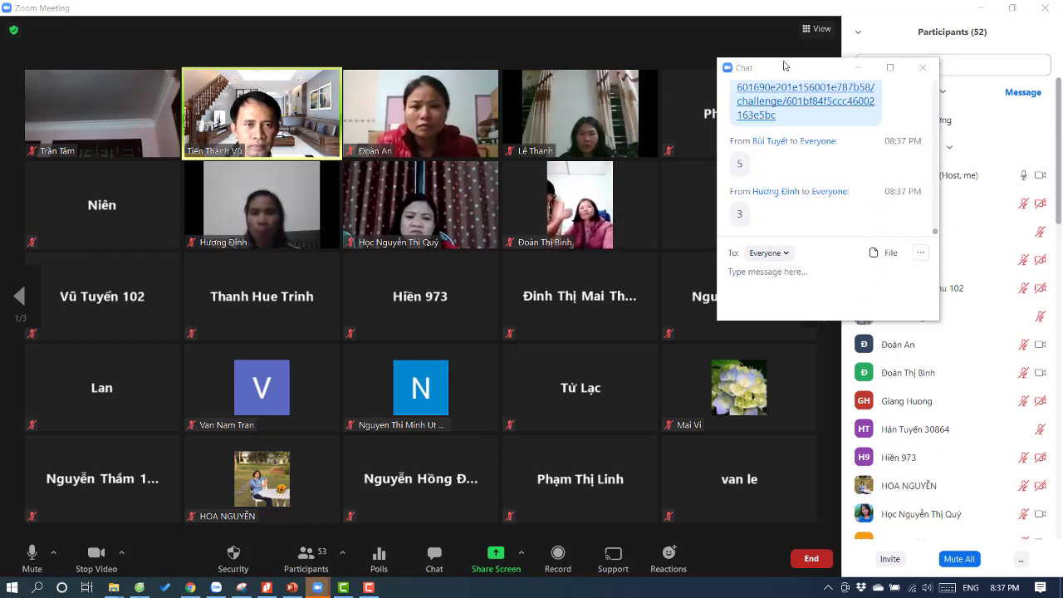
left_click_drag(784, 66, 878, 34)
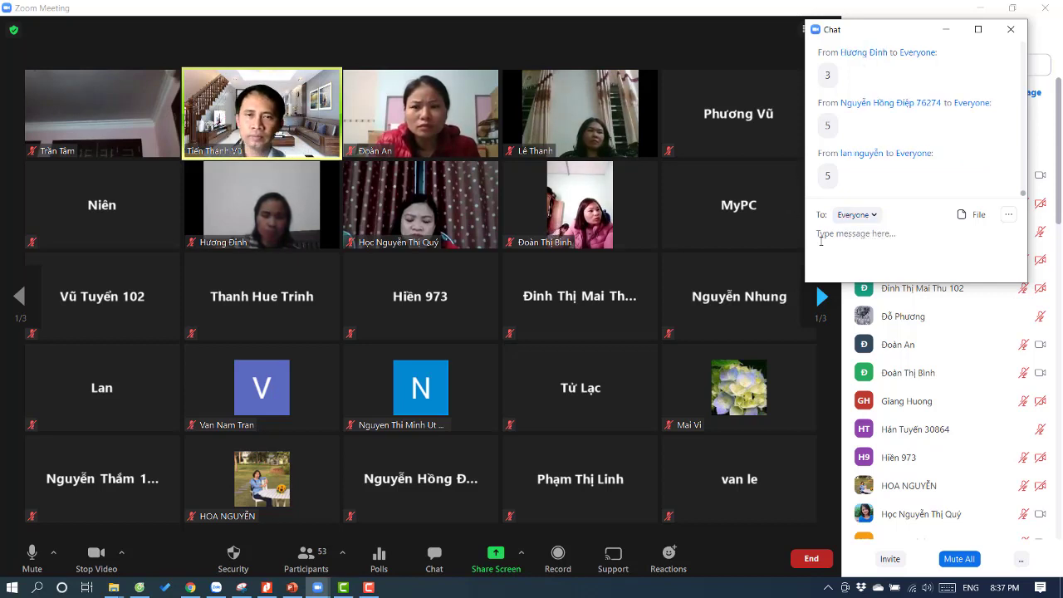
- Switch to the Cốc Cốc browser, load the Hình học lớp 5 quiz page in a new tab and open its preview
left_click(141, 589)
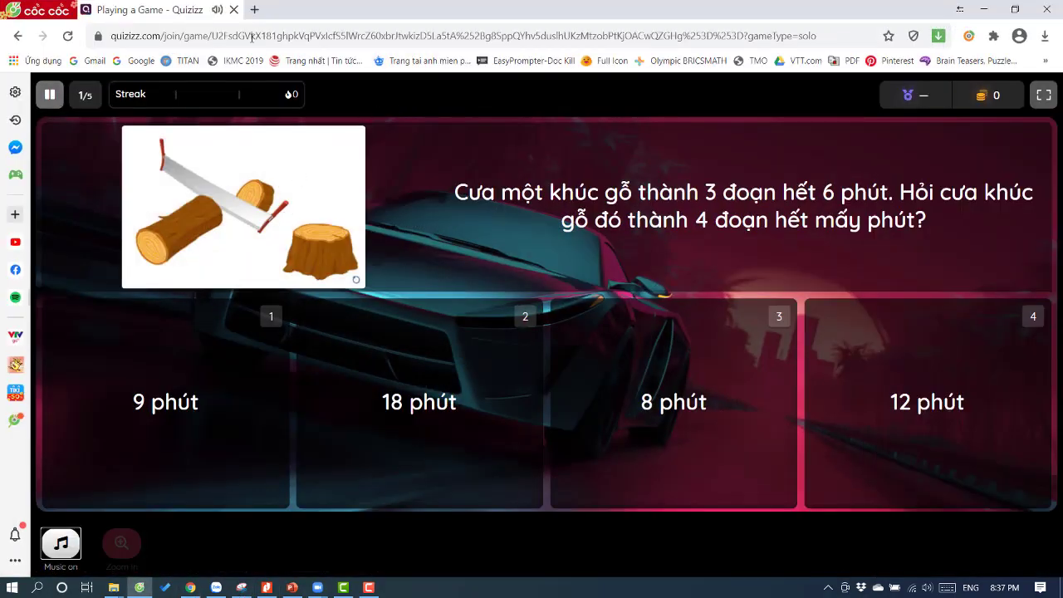
left_click(255, 9)
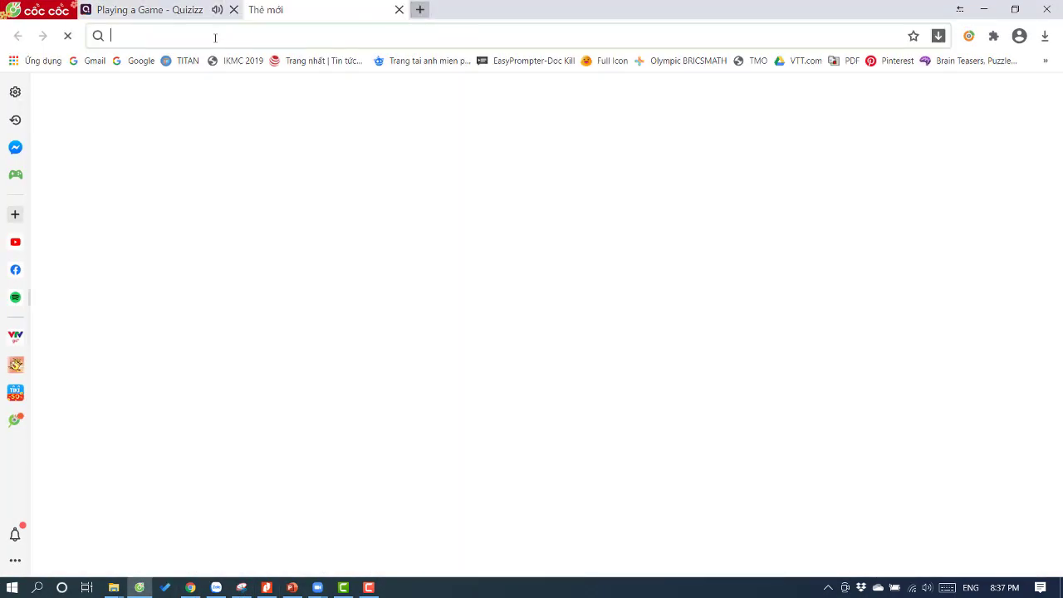
type("q")
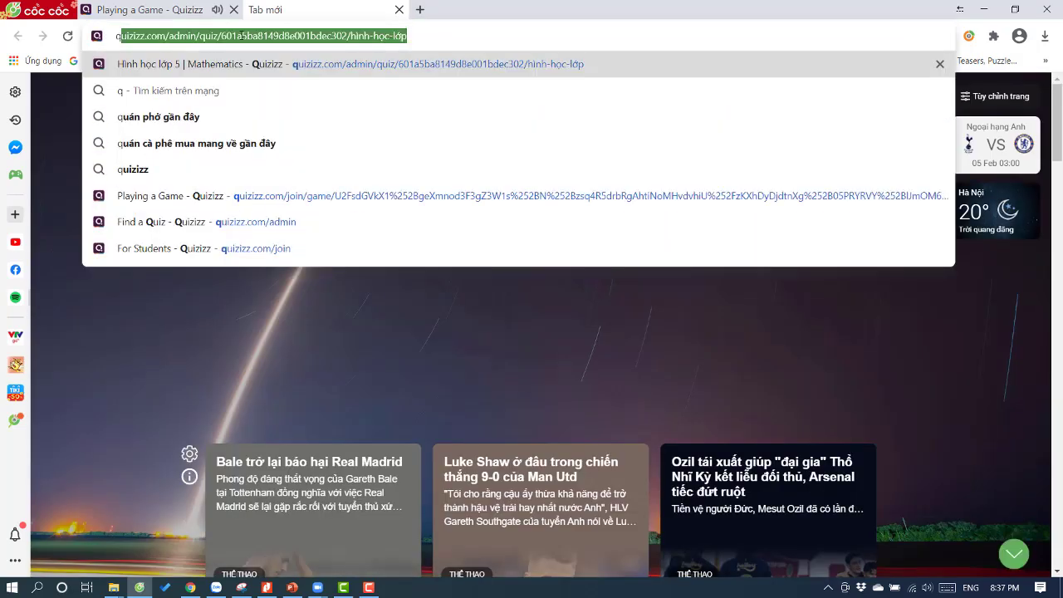
key("Return")
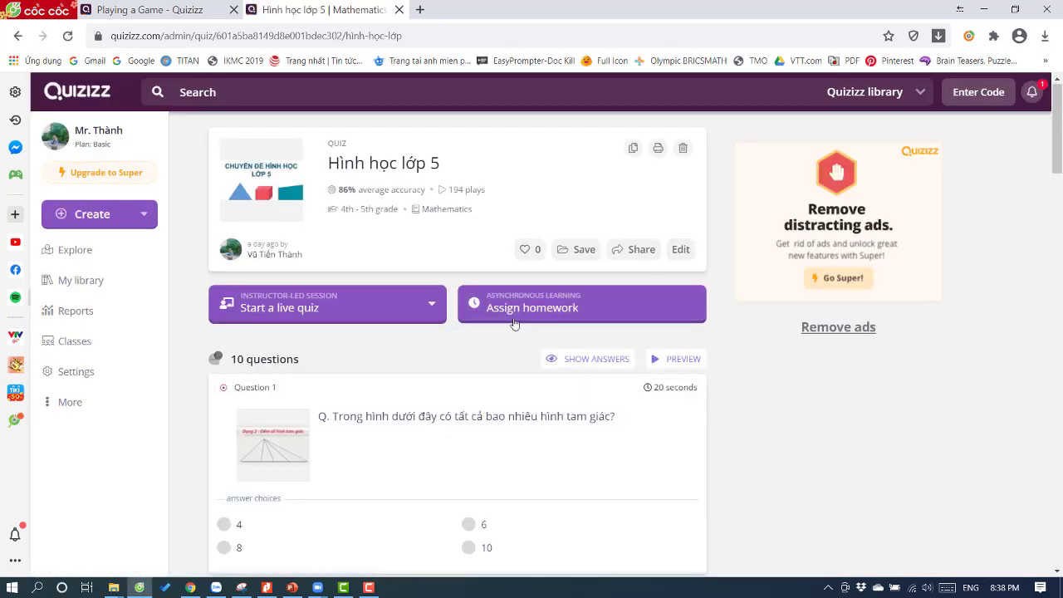
left_click(682, 360)
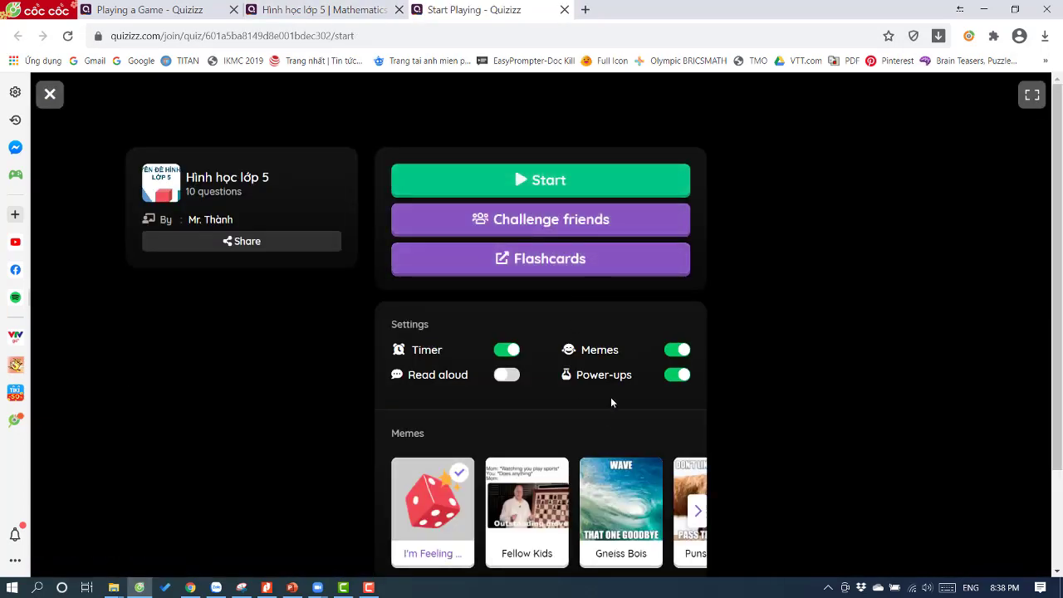
- Select the preview page's web address, check the Hình học lớp 5 quiz page again, and minimize the Cốc Cốc window
left_click(407, 37)
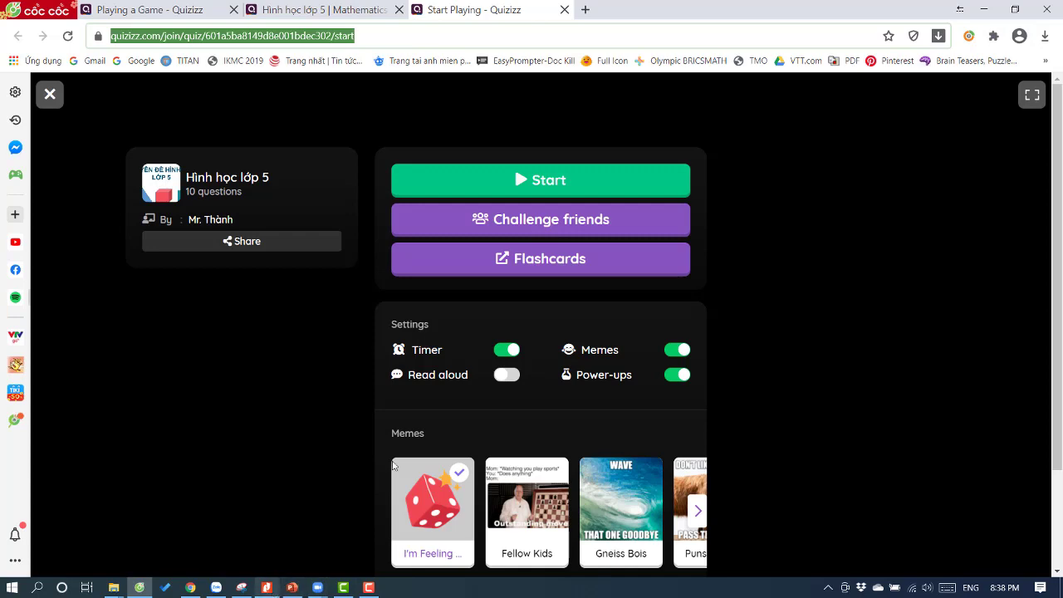
left_click(324, 10)
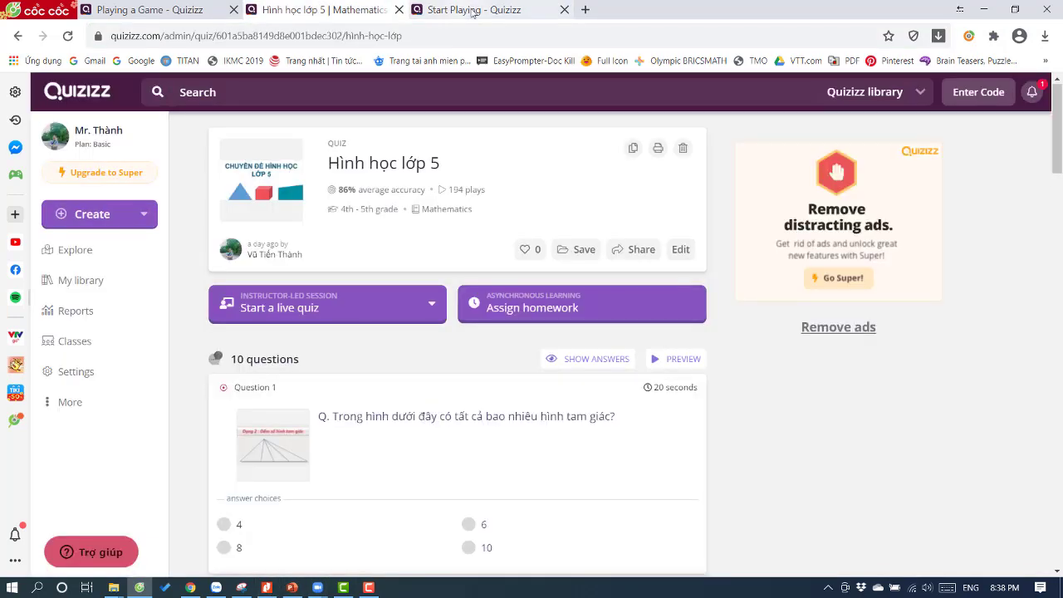
left_click(471, 10)
left_click(986, 10)
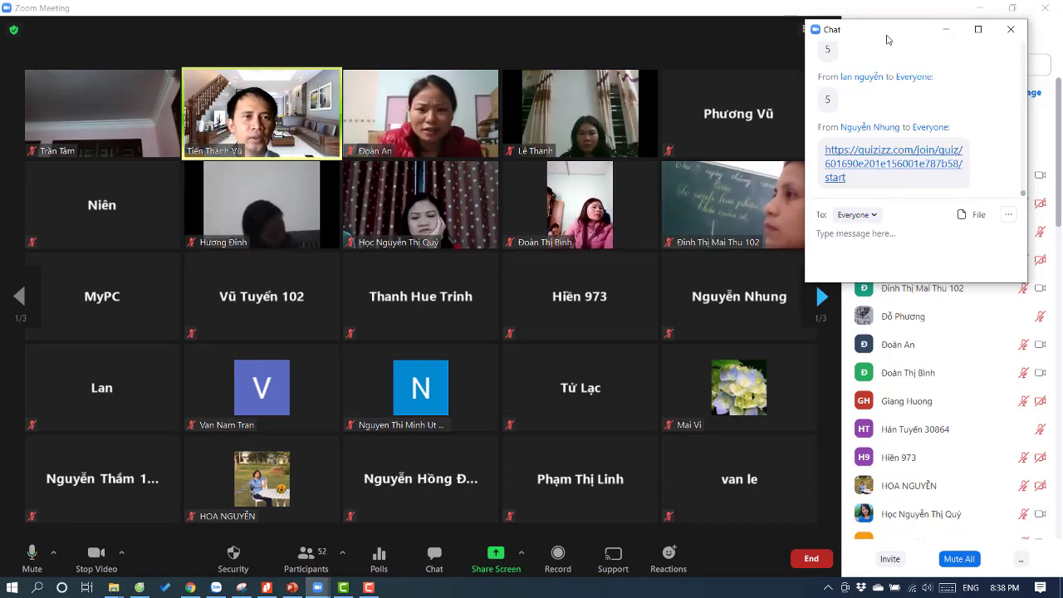
- Move the Zoom chat window down to uncover the waiting room list, and admit the waiting participant
left_click_drag(886, 48, 918, 40)
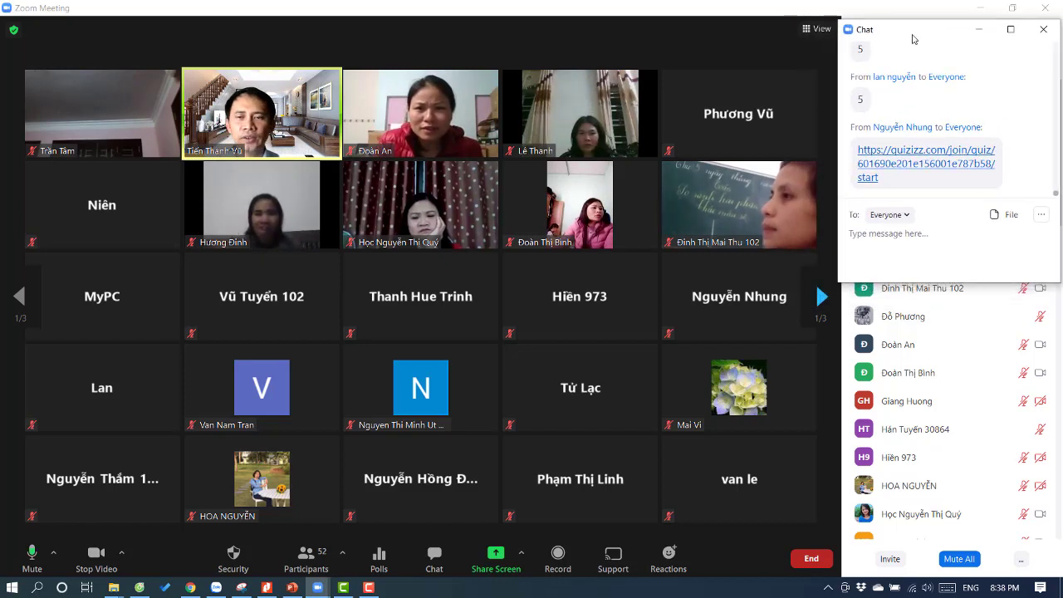
mouse_move(409, 298)
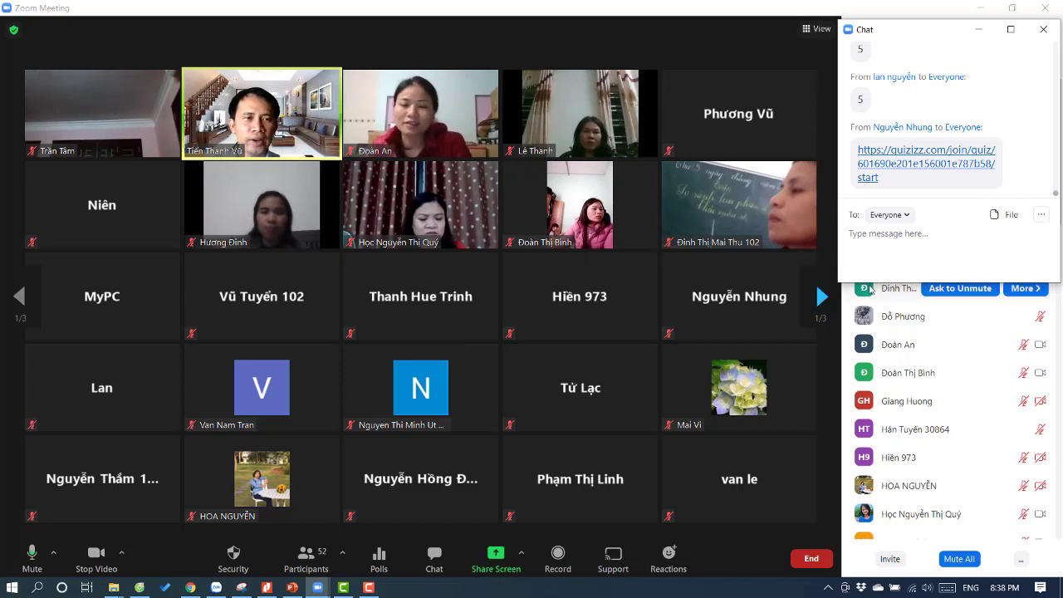
mouse_move(327, 363)
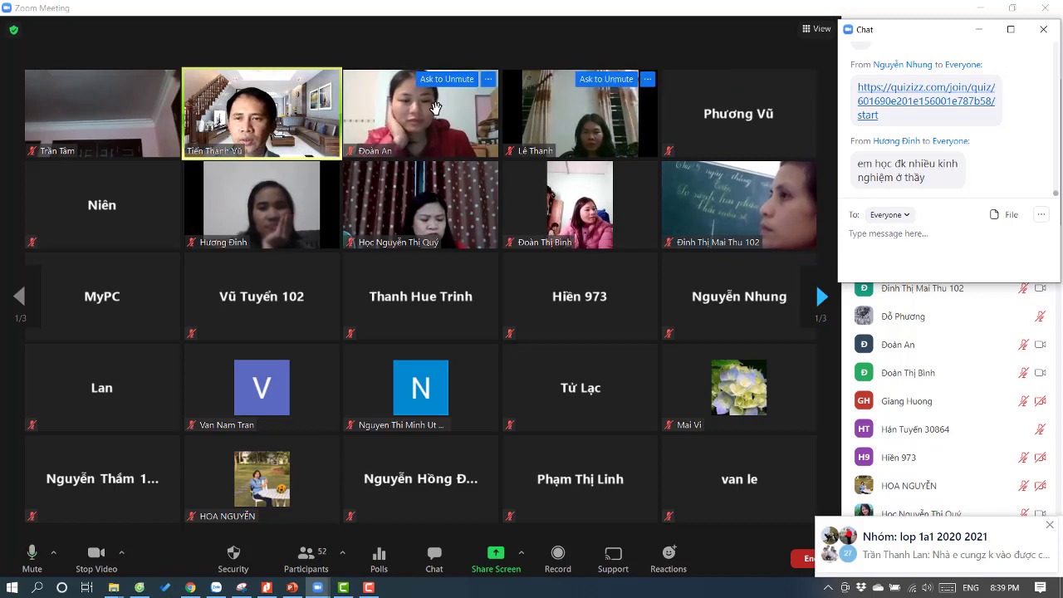
left_click(980, 249)
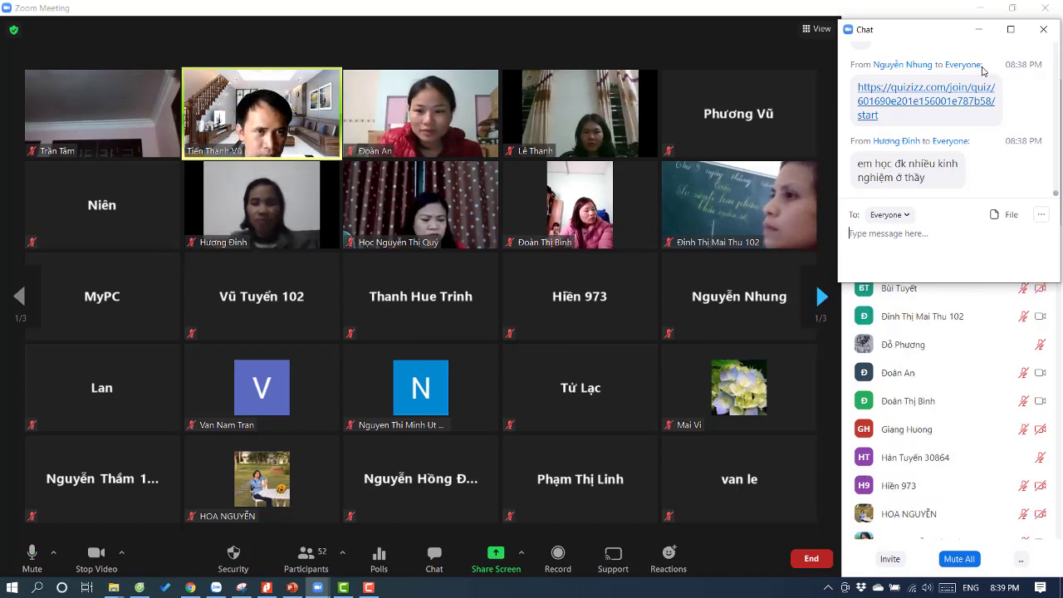
left_click_drag(948, 38, 950, 166)
left_click_drag(951, 207, 923, 125)
left_click(969, 121)
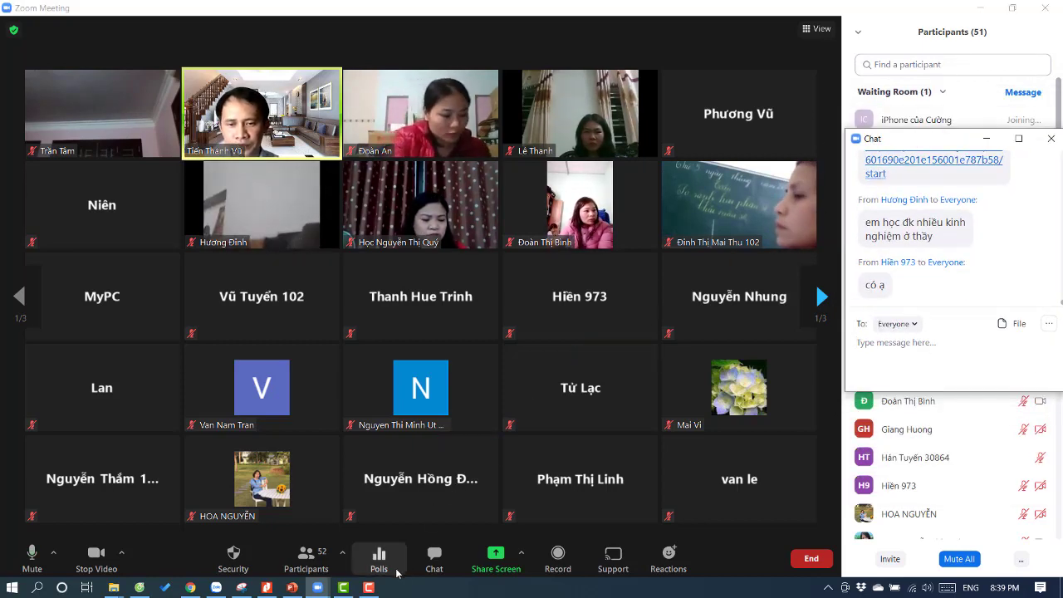
- Switch back to Cốc Cốc, review the Hình học lớp 5 quiz page, and copy the web address of its start page
mouse_move(192, 589)
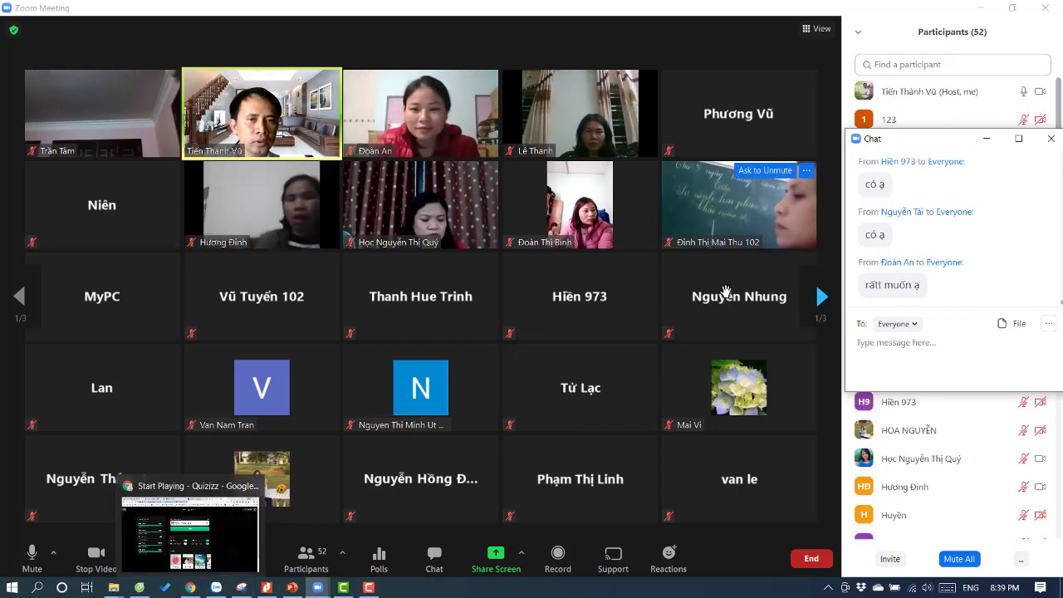
left_click(140, 589)
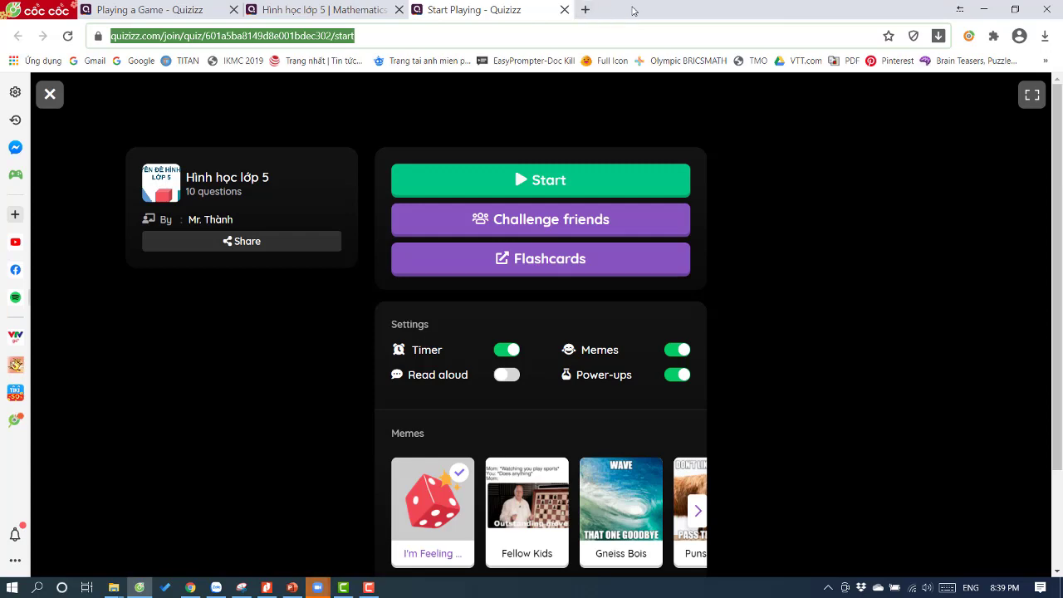
left_click(406, 10)
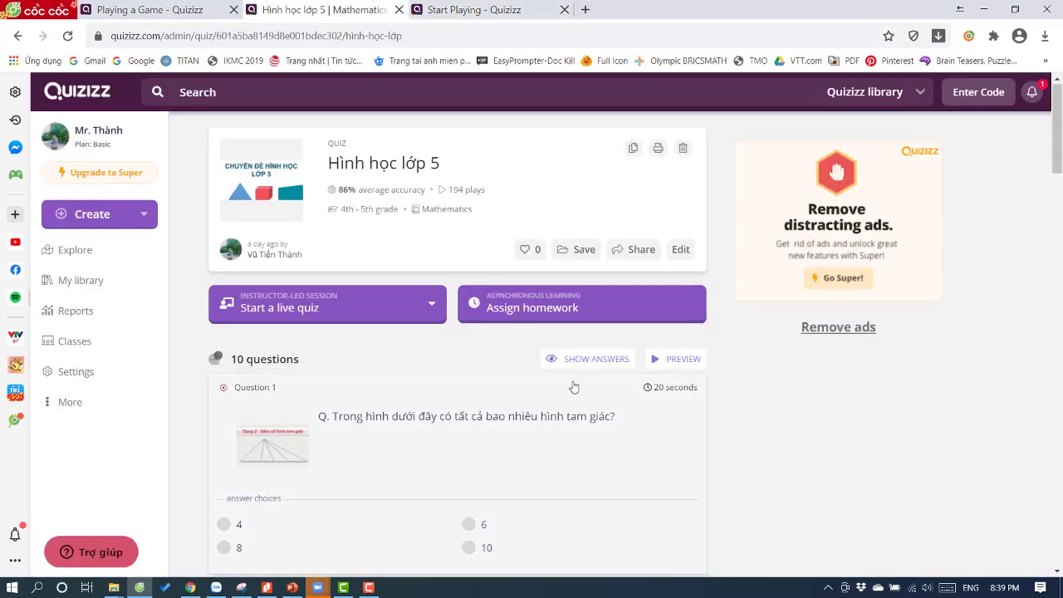
scroll(574, 380, "down", 1)
scroll(578, 378, "down", 1)
scroll(577, 375, "up", 2)
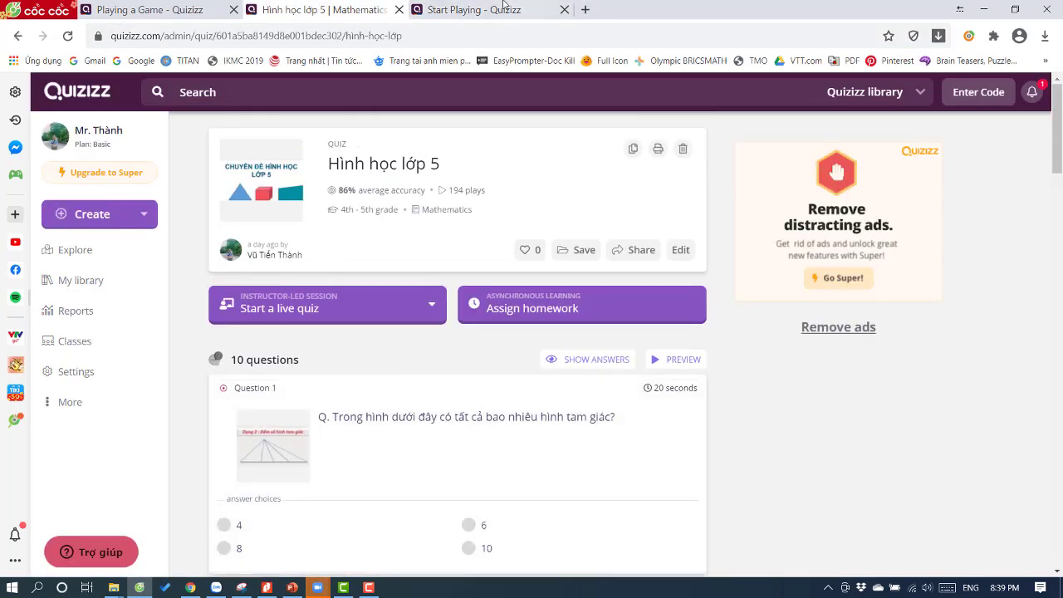
left_click(503, 12)
left_click(547, 38)
key("ctrl+c")
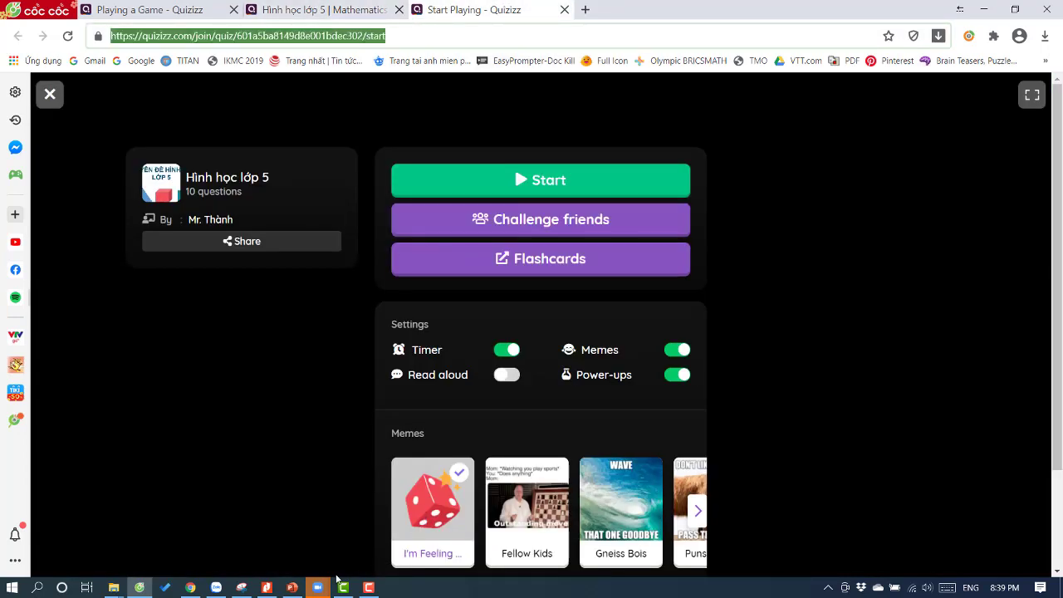
- Switch to the Zoom meeting and send everyone the copied Hình học lớp 5 start link with the message "Thầy cô làm bài tập sau"
mouse_move(336, 579)
left_click(374, 523)
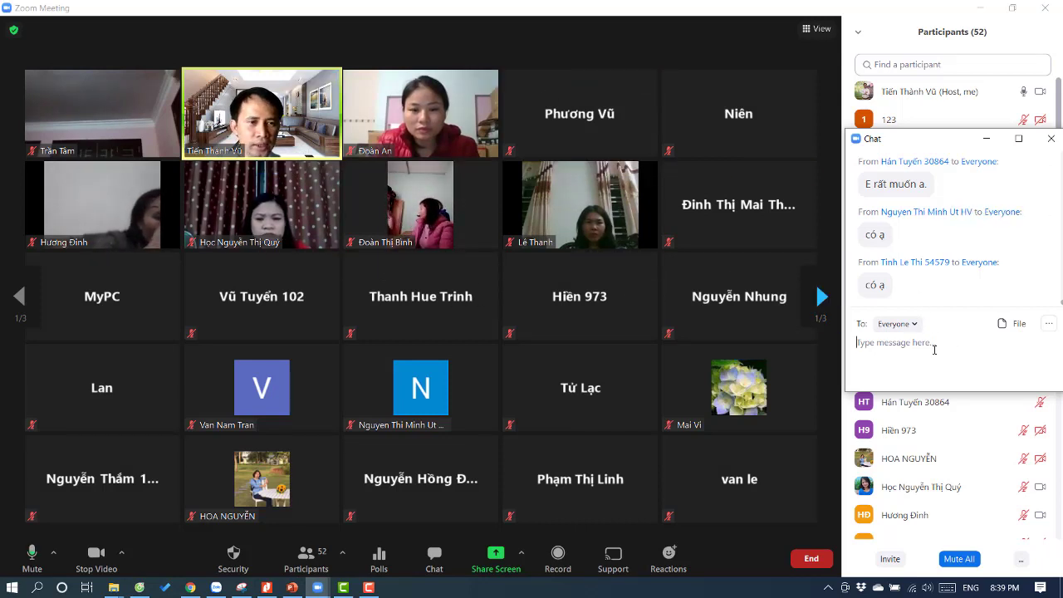
key("ctrl+v")
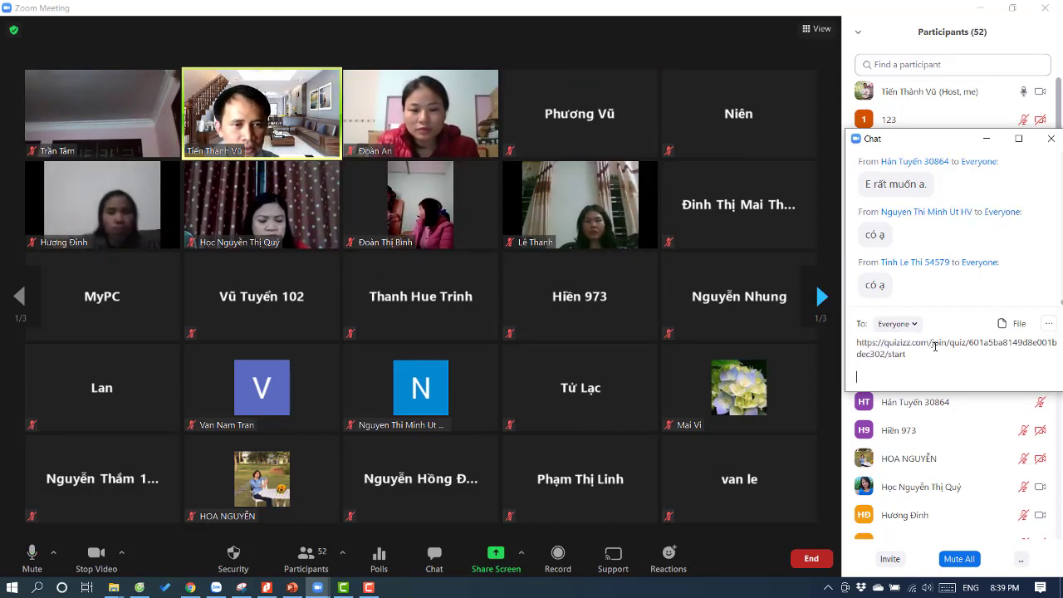
type("Thầy cô ")
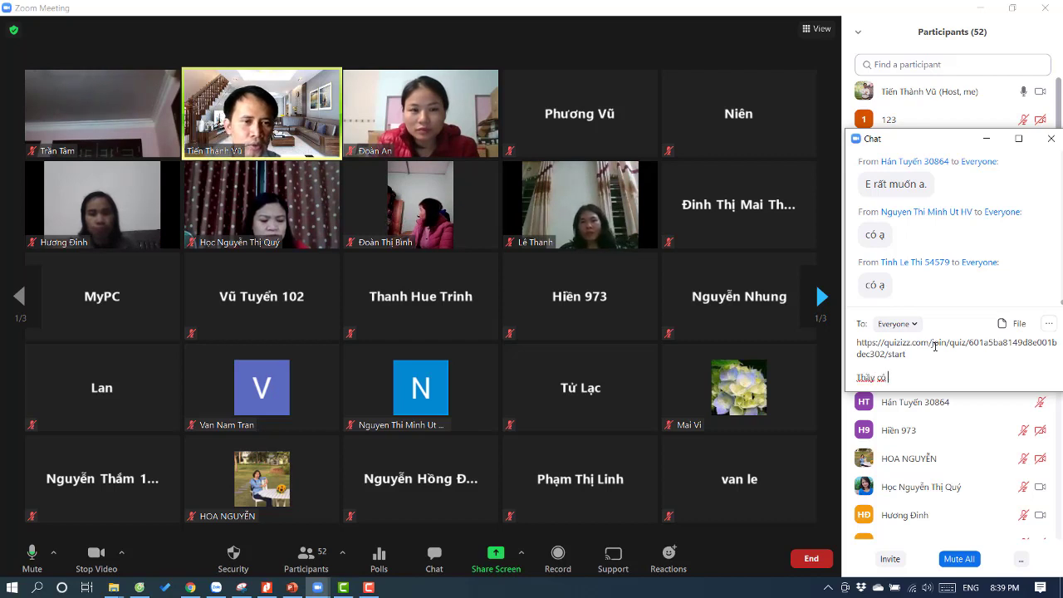
type("làm bài ta")
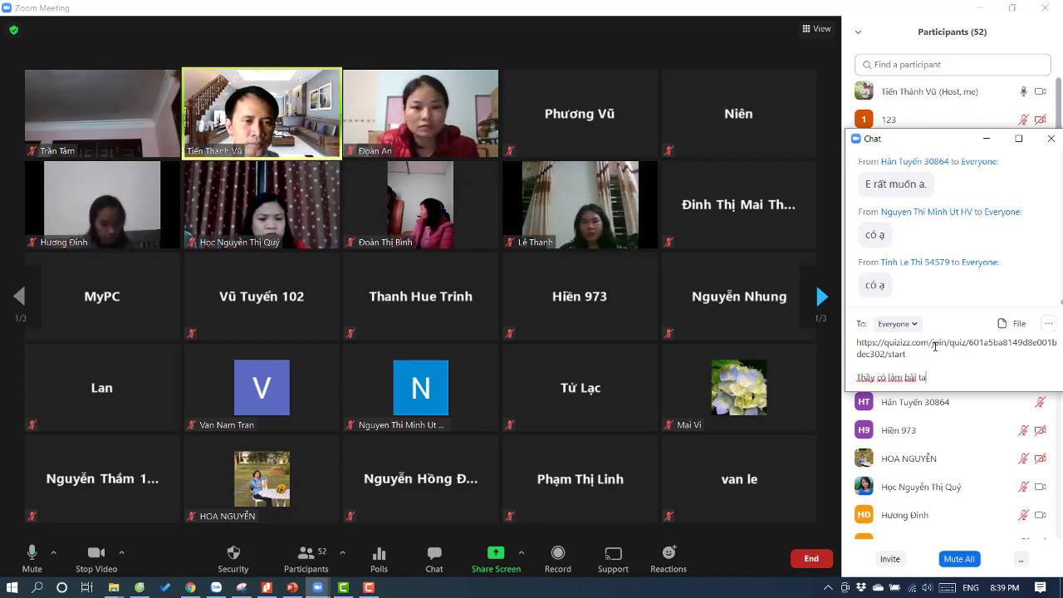
key("BackSpace")
type("ập sau")
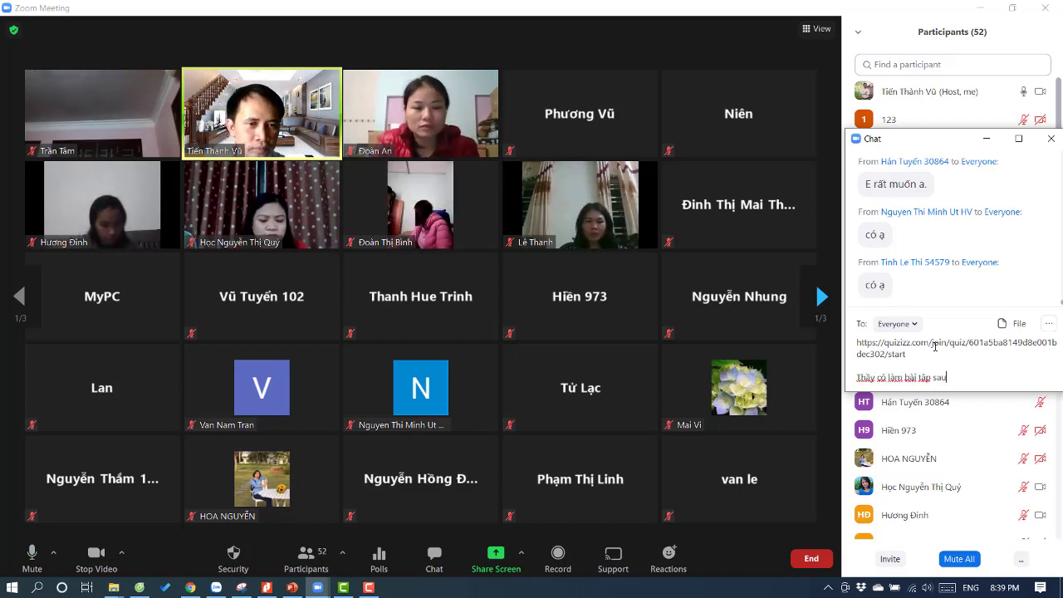
key("Return")
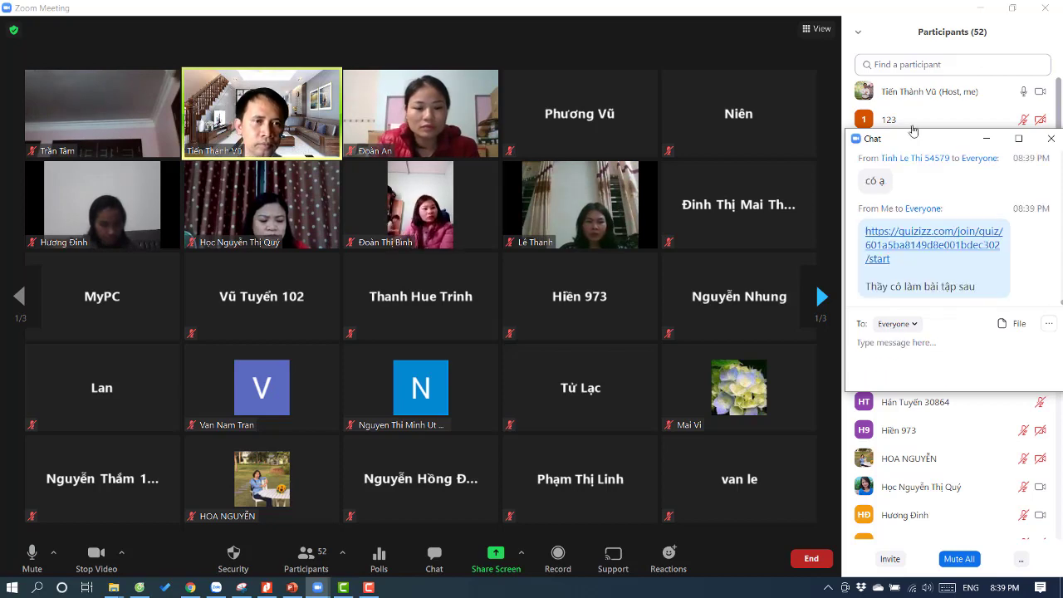
- Minimize the Zoom meeting, create a Challenge friends game for the Hình học lớp 5 quiz, and clear the prefilled Quizizz name
left_click(982, 8)
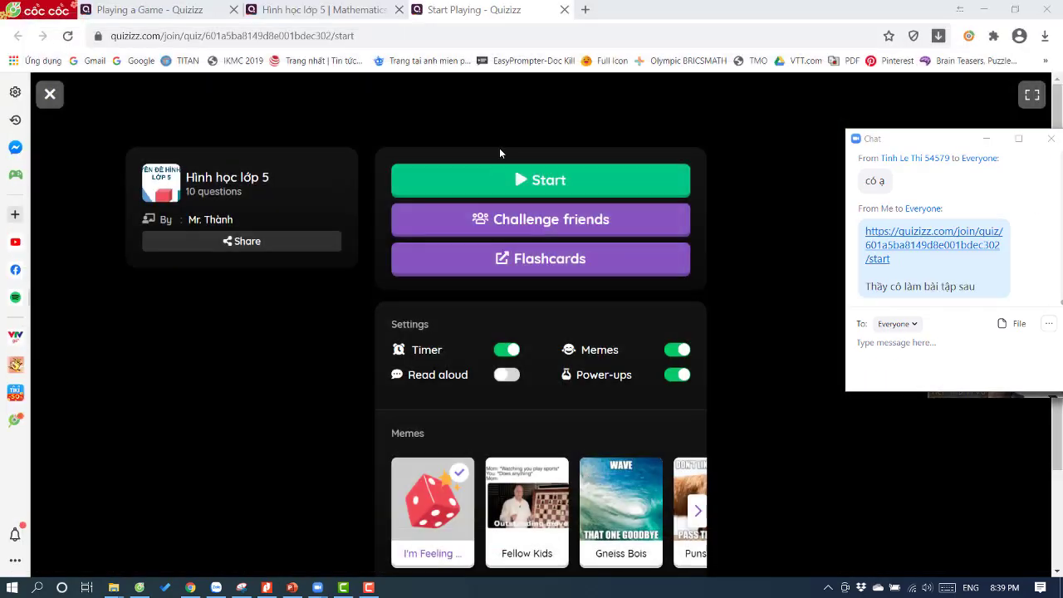
left_click(607, 225)
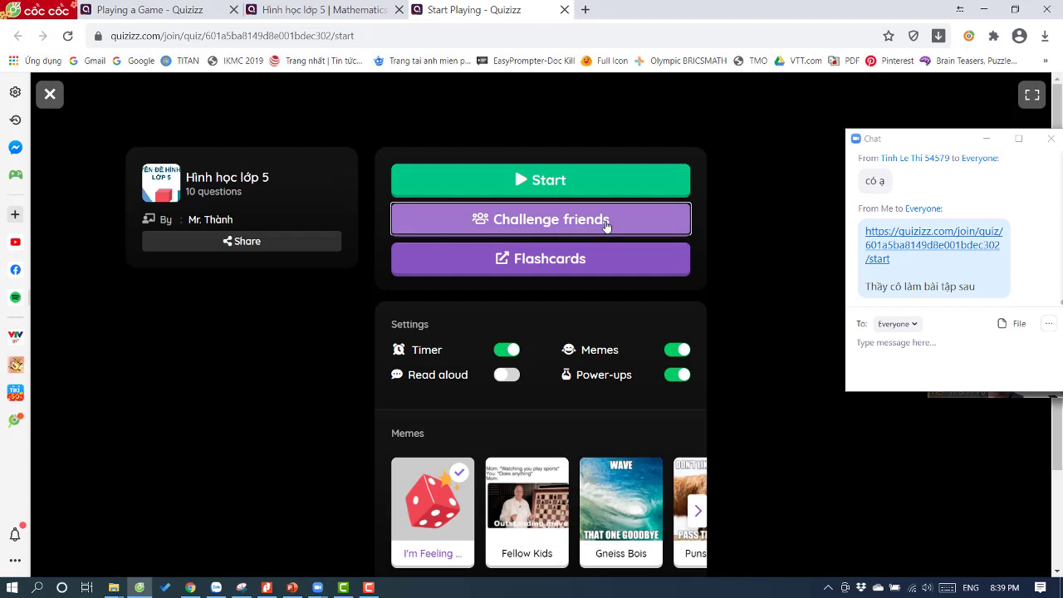
left_click(606, 225)
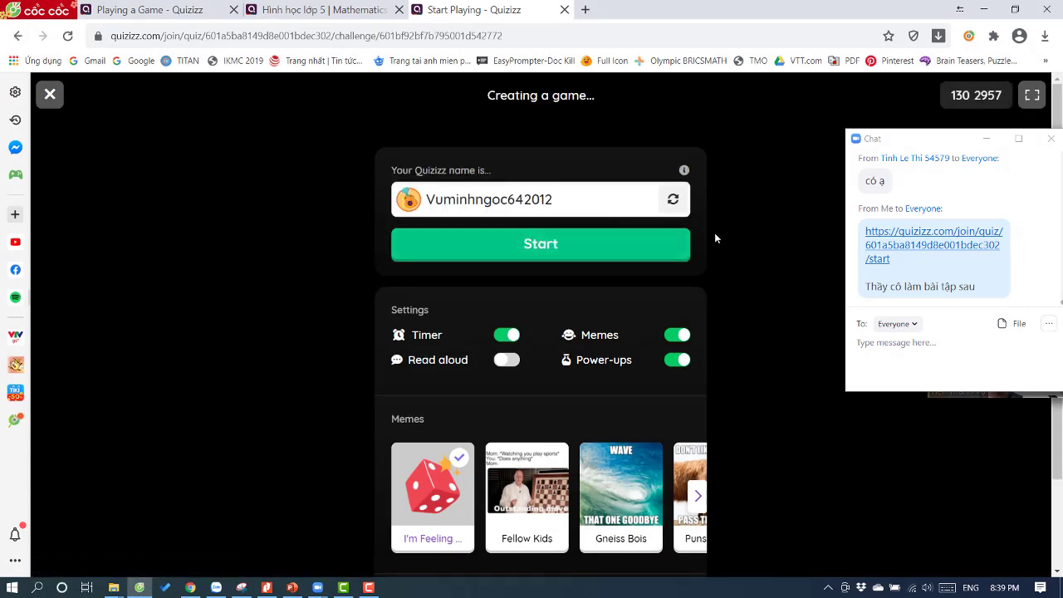
left_click_drag(438, 204, 419, 210)
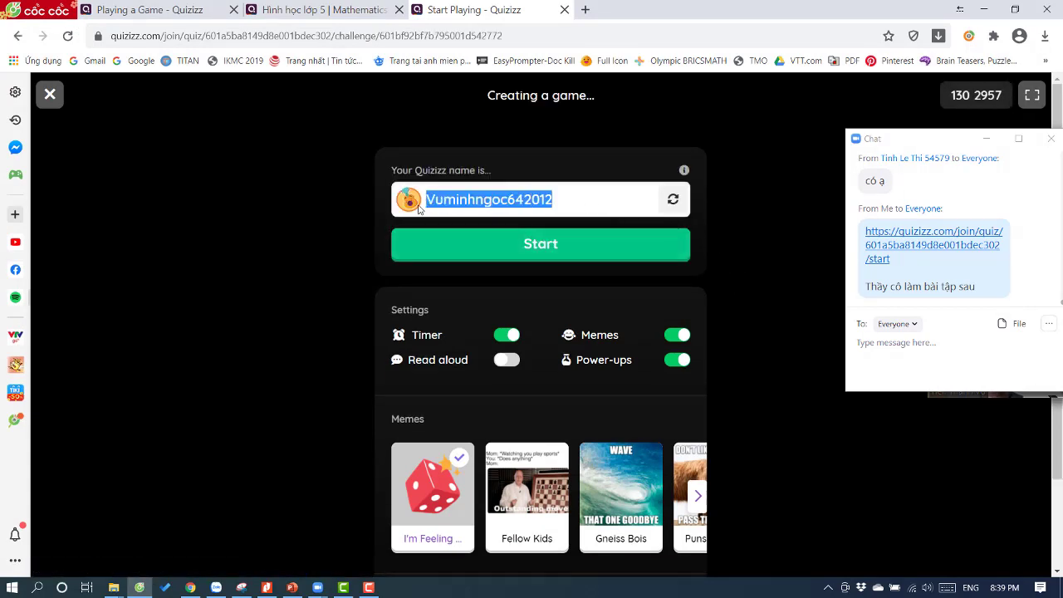
key("BackSpace")
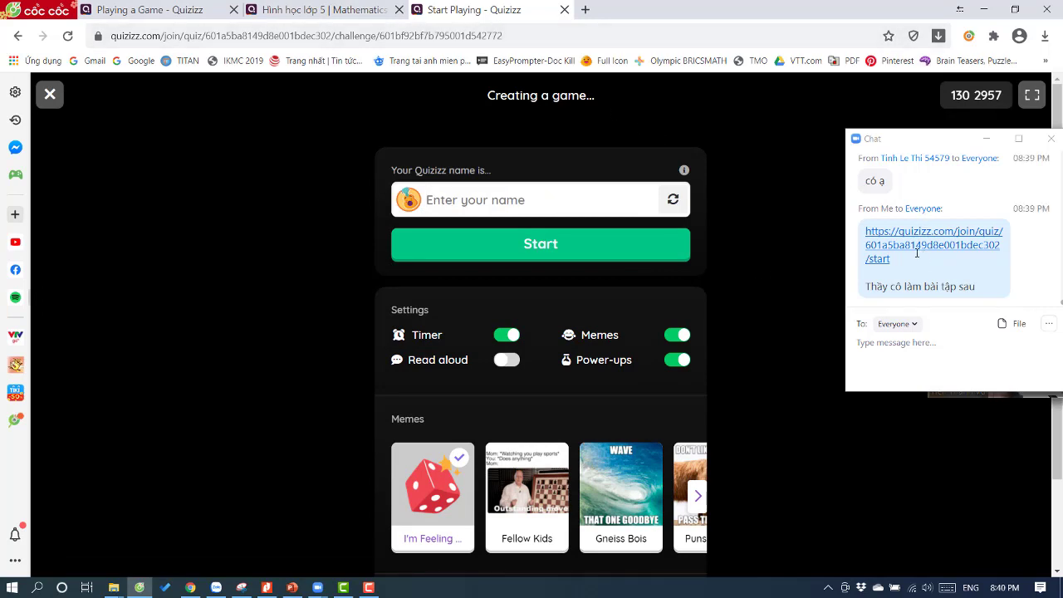
- Select the challenge page's web address, compare it with the Hình học lớp 5 quiz page, and look through the quiz questions
left_click_drag(510, 35, 54, 43)
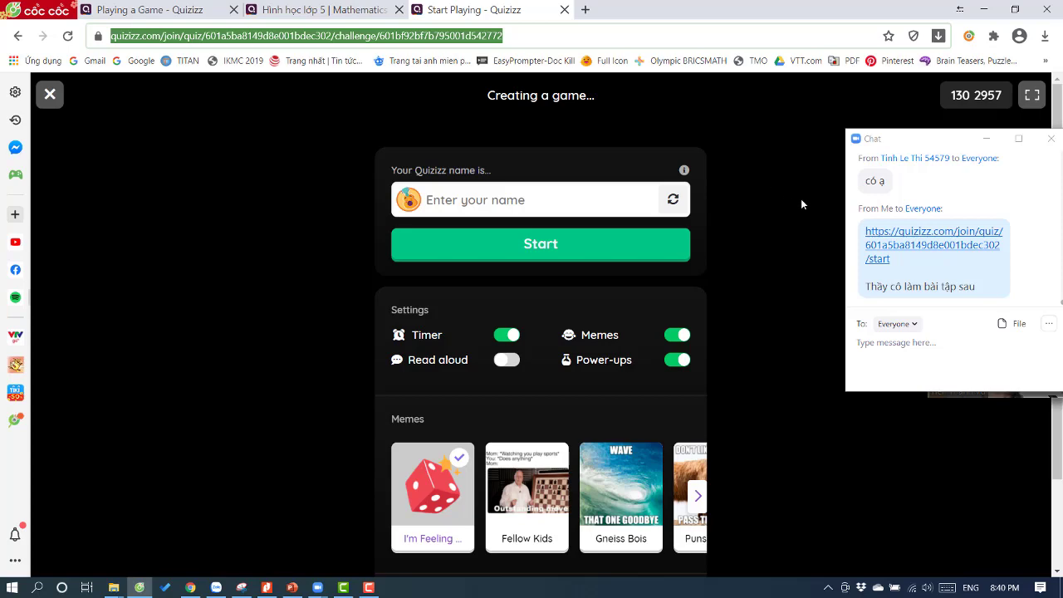
left_click(331, 9)
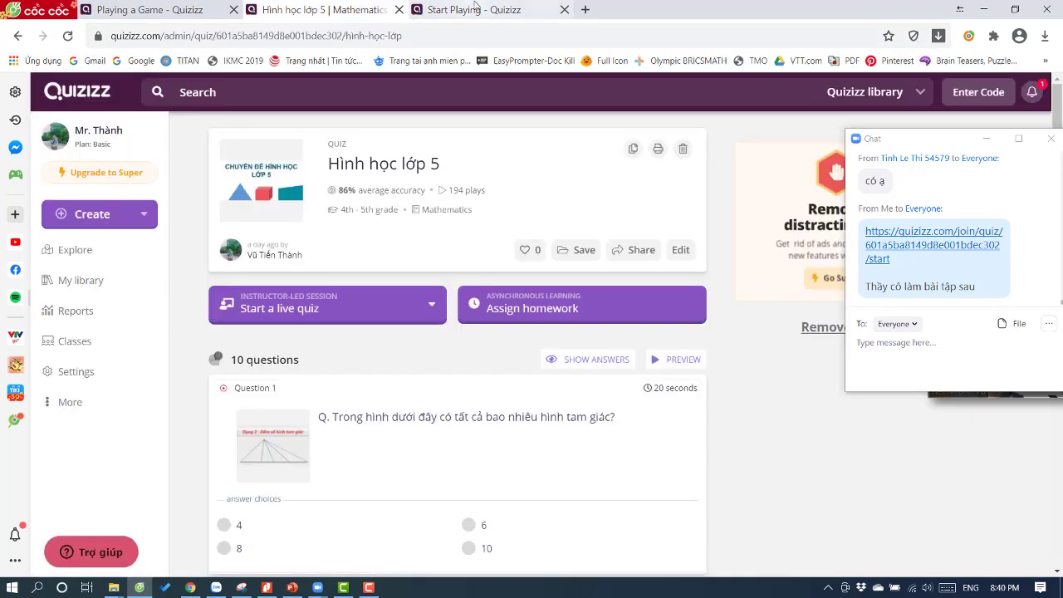
left_click(475, 9)
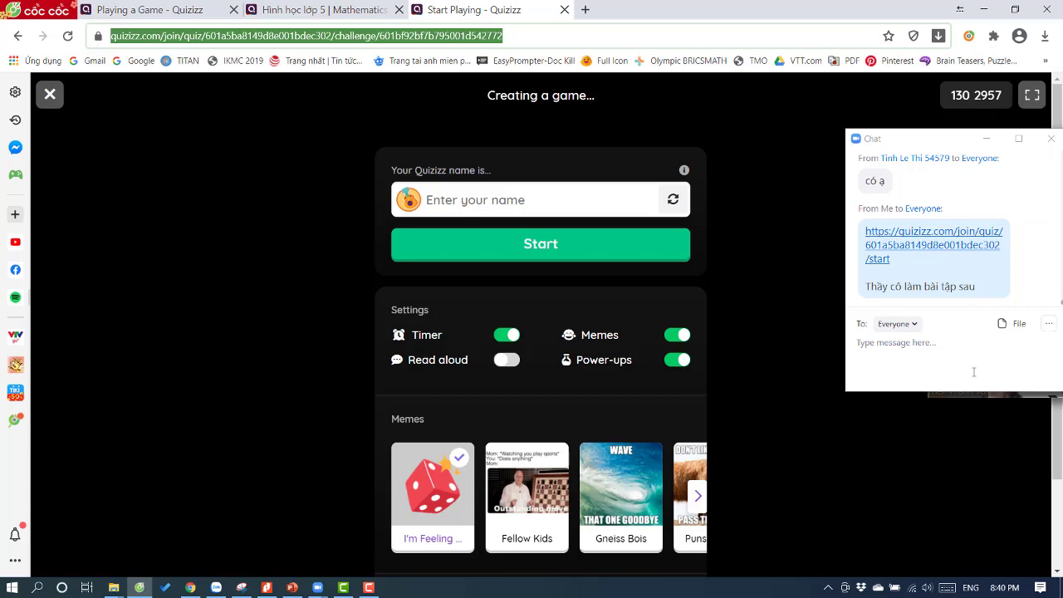
left_click(270, 7)
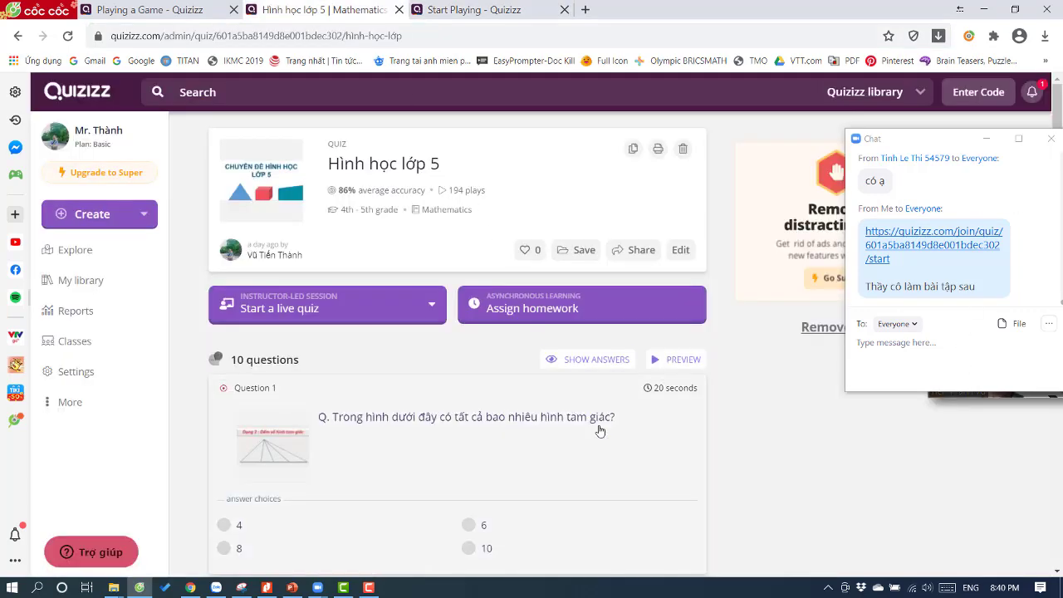
scroll(605, 404, "down", 6)
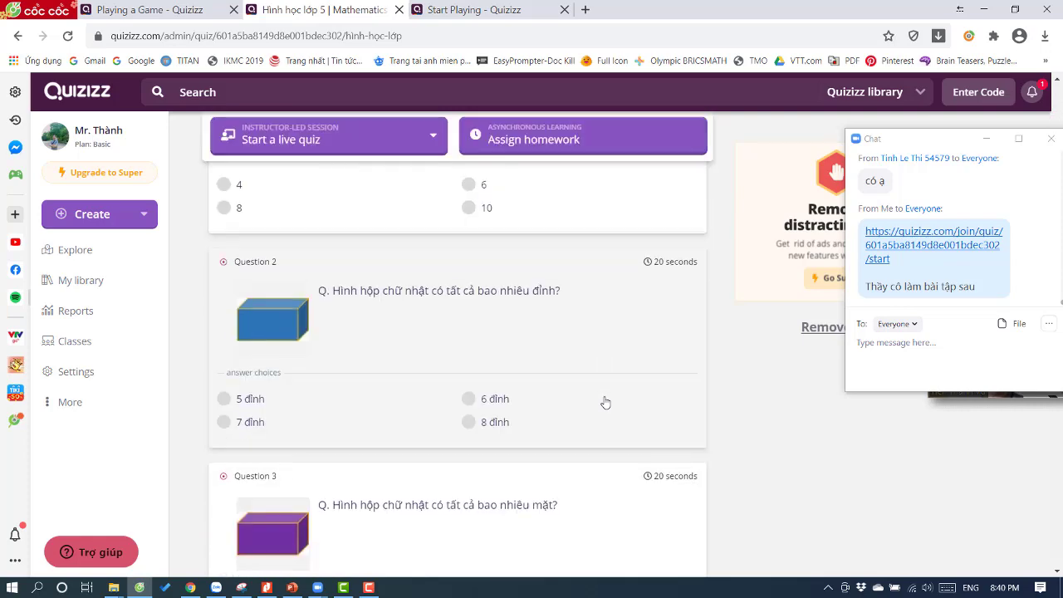
scroll(606, 403, "down", 6)
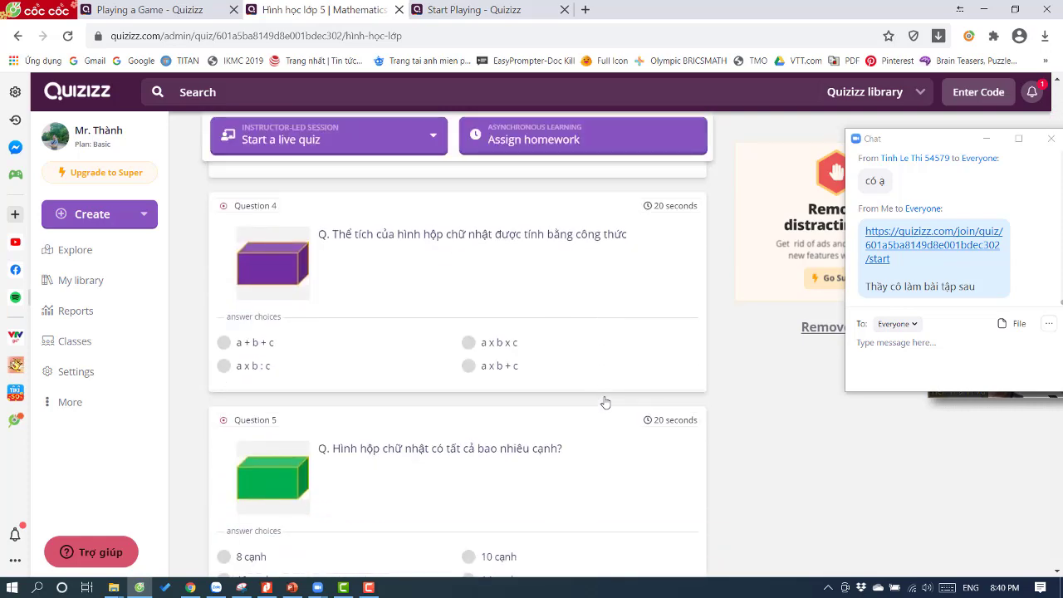
scroll(605, 402, "down", 5)
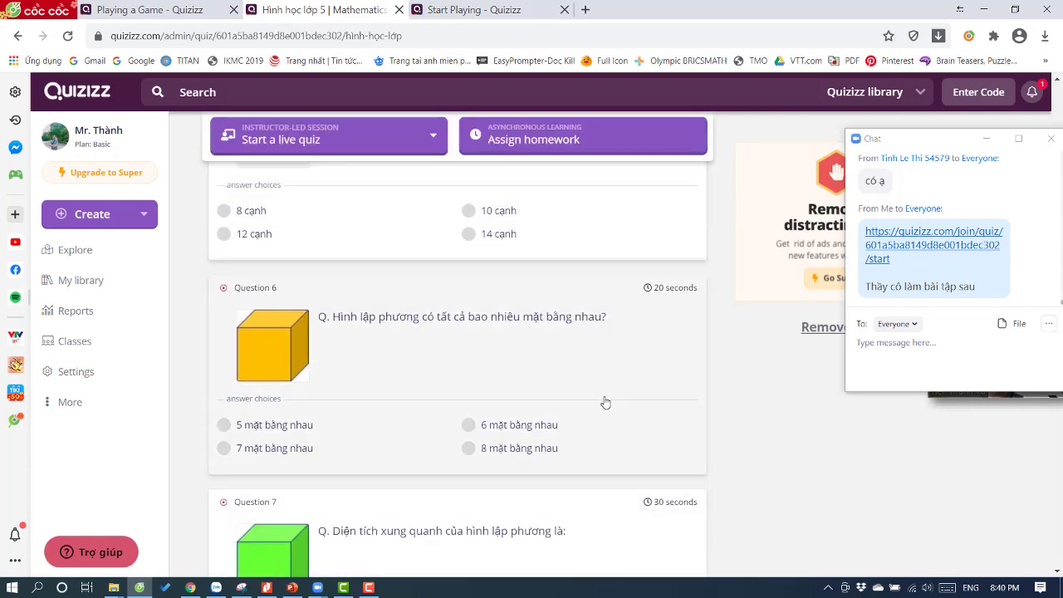
scroll(606, 403, "down", 2)
scroll(606, 403, "up", 15)
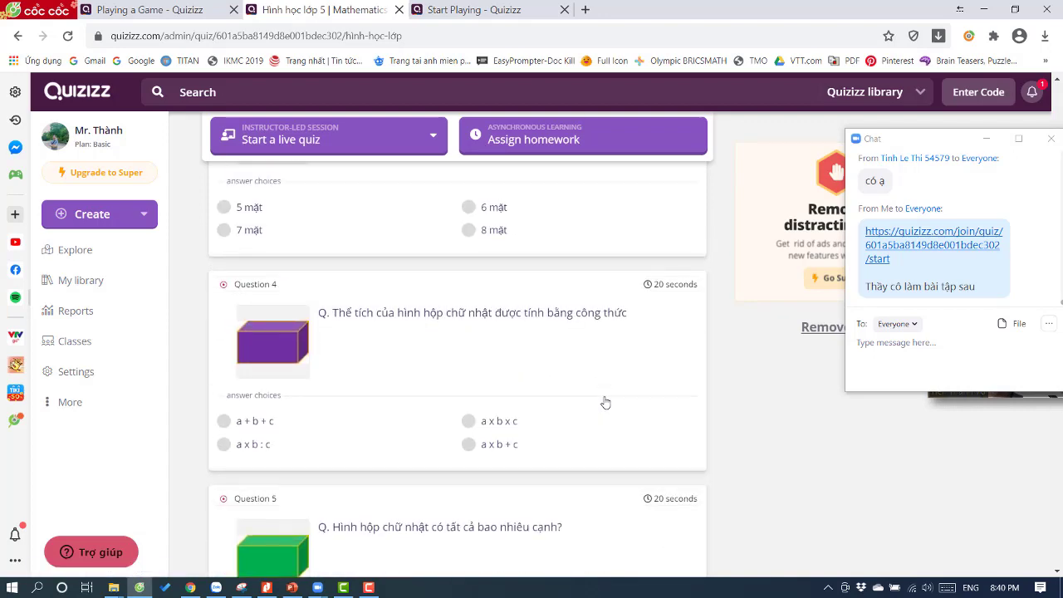
scroll(605, 403, "up", 2)
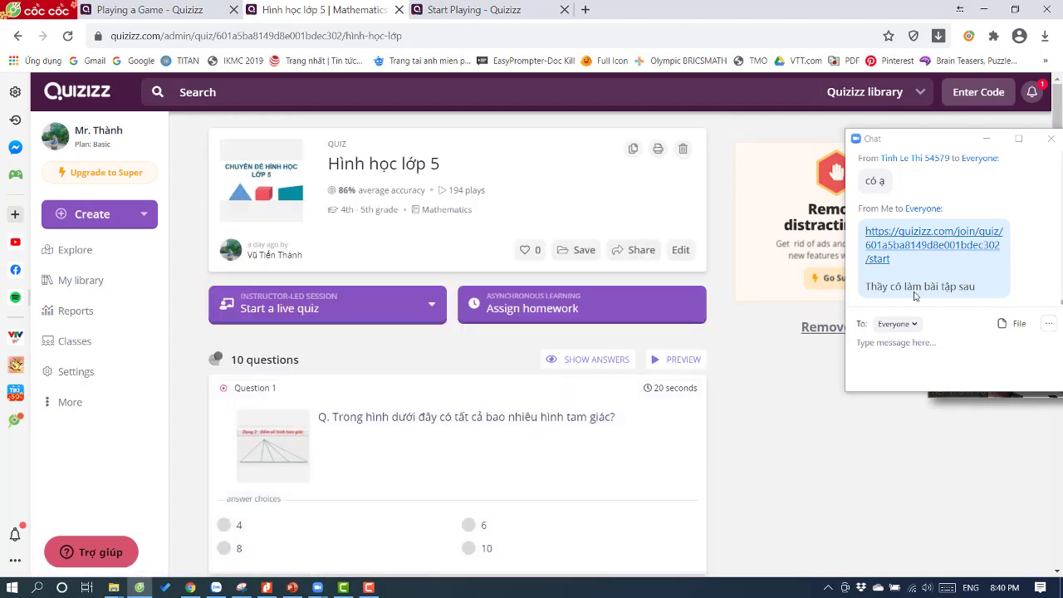
- Move the chat window off the Zoom mini video, restore the full meeting window, and place the chat over the participant list
mouse_move(928, 145)
left_mouse_down()
mouse_move(917, 167)
mouse_move(912, 138)
left_mouse_up()
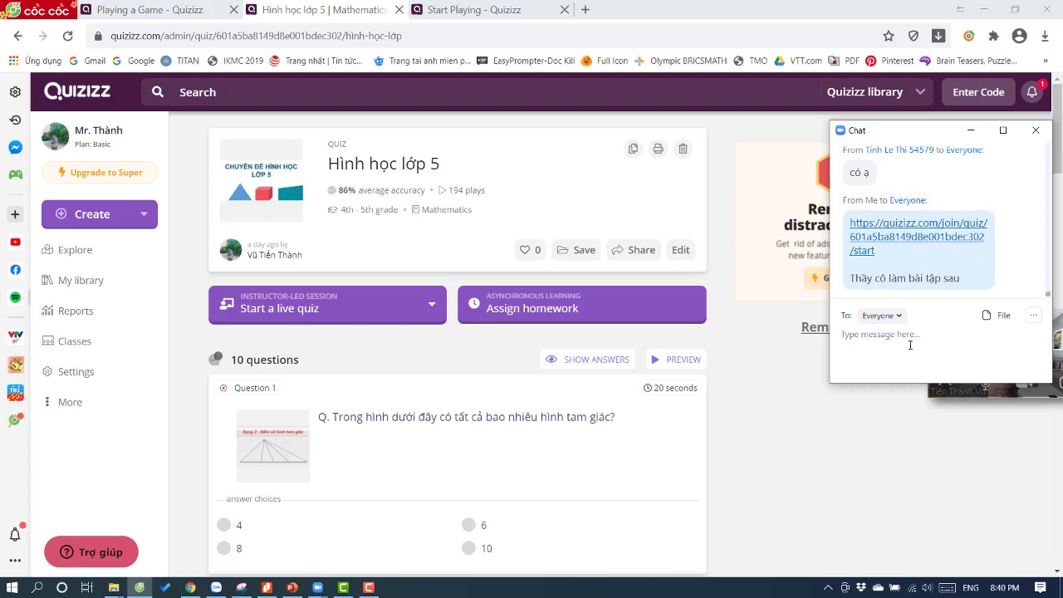
left_click(318, 588)
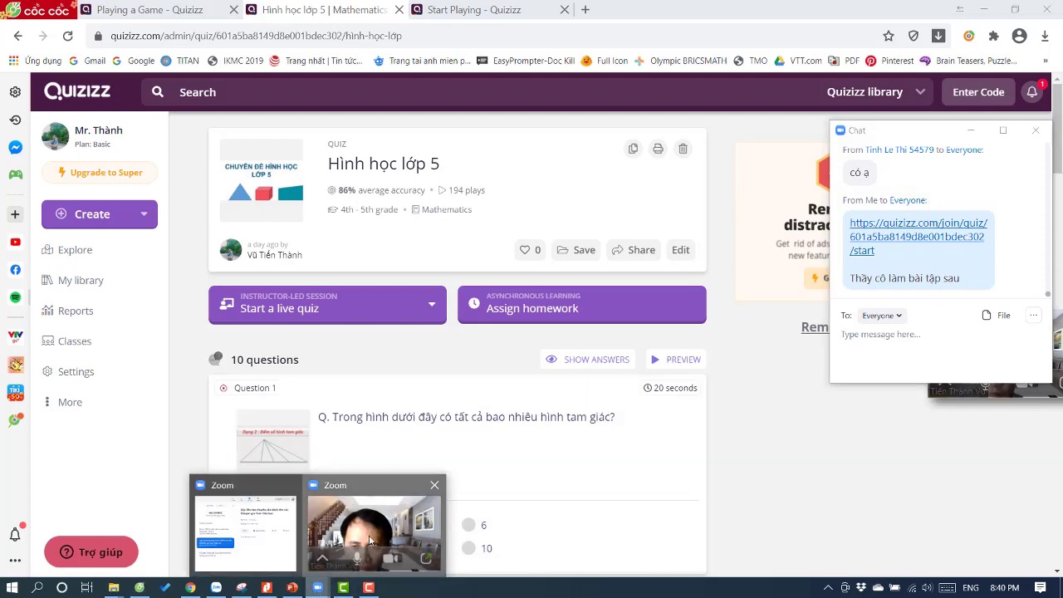
left_click(371, 541)
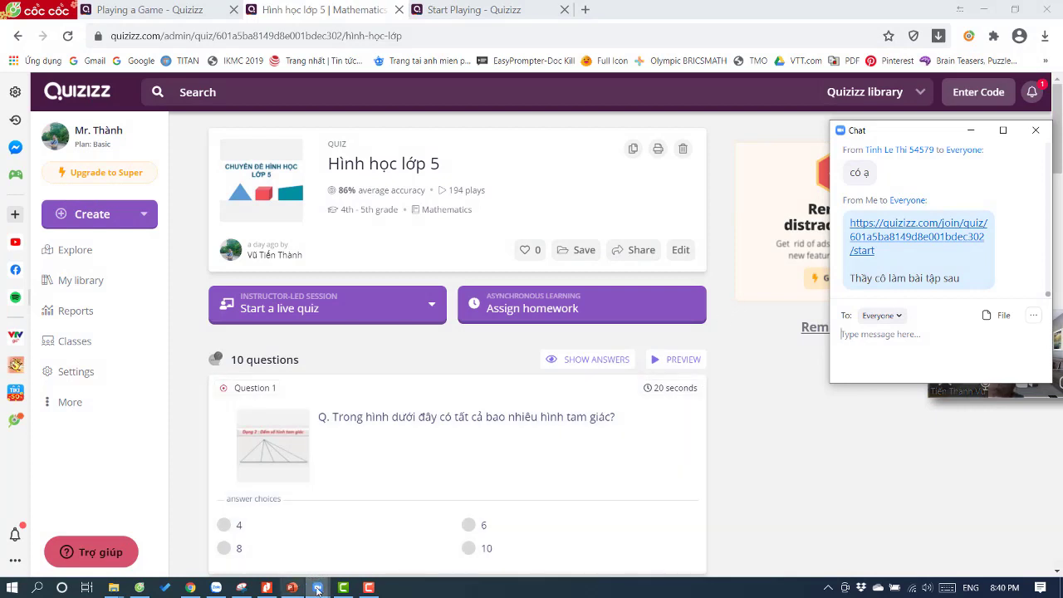
left_click(318, 588)
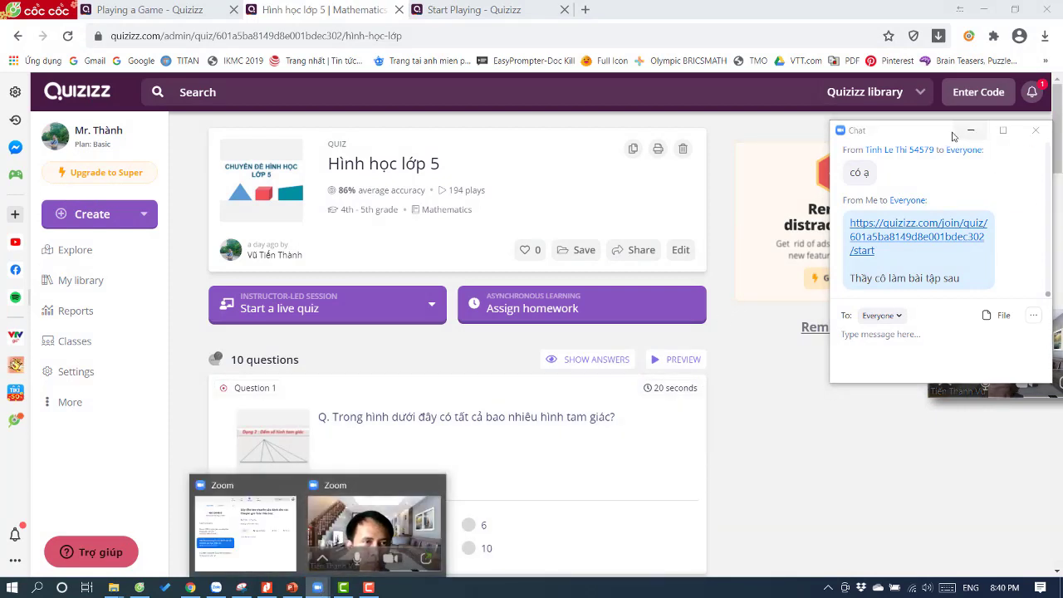
left_click_drag(954, 136, 772, 92)
left_click_drag(1039, 357, 1019, 276)
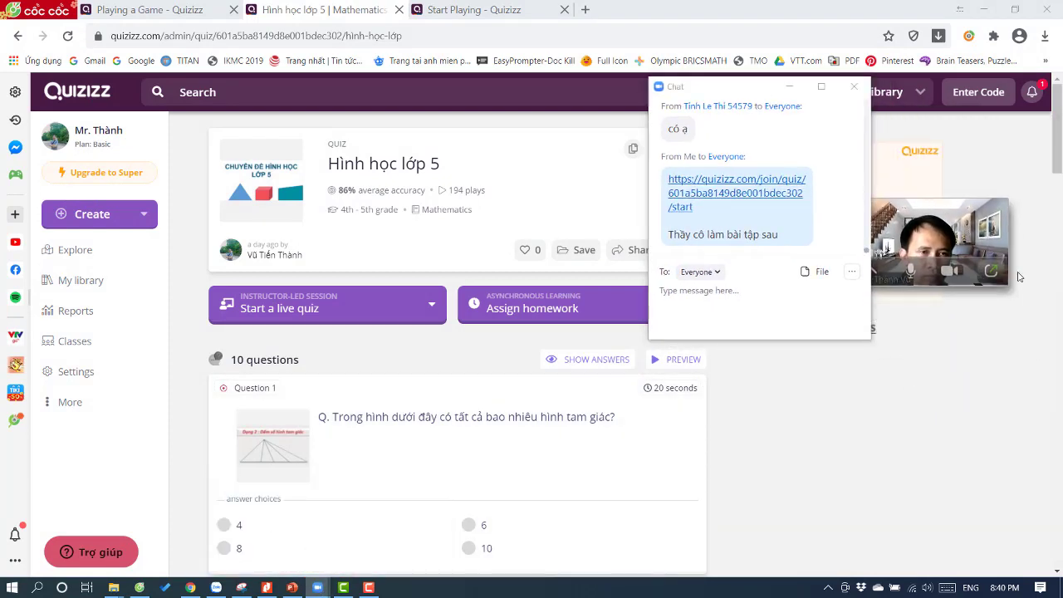
left_click(991, 271)
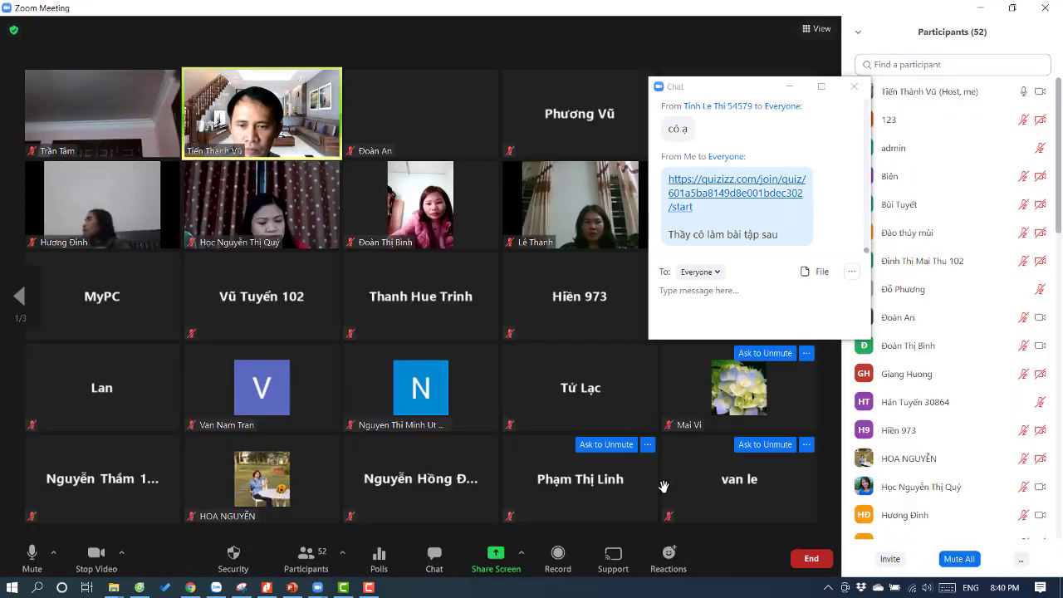
left_click_drag(737, 83, 912, 23)
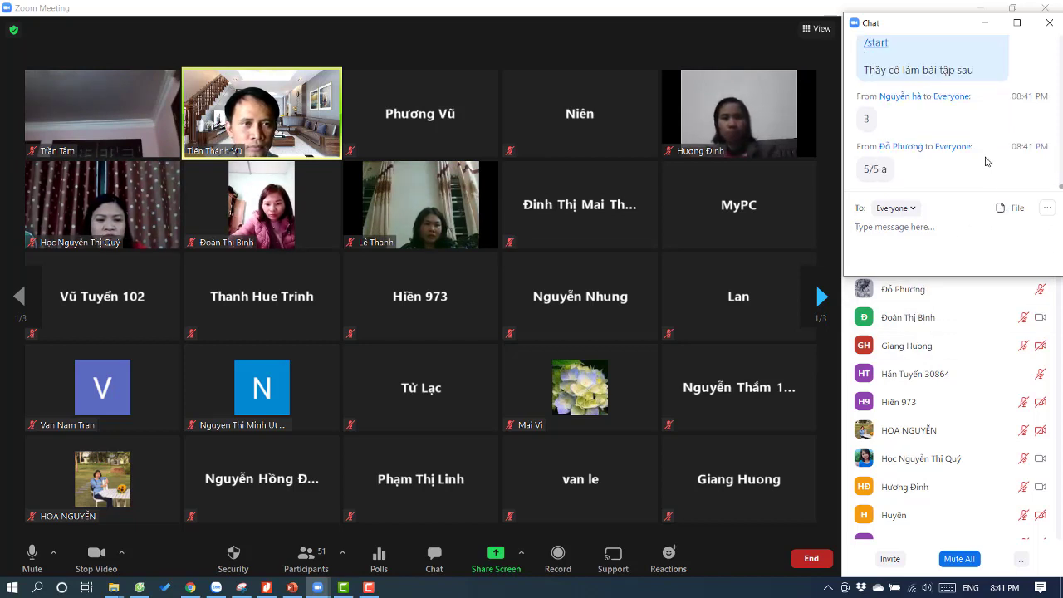
- Open the shared Hình học lớp 5 link from the chat to check its start page, and minimize the browser window
scroll(966, 188, "up", 1)
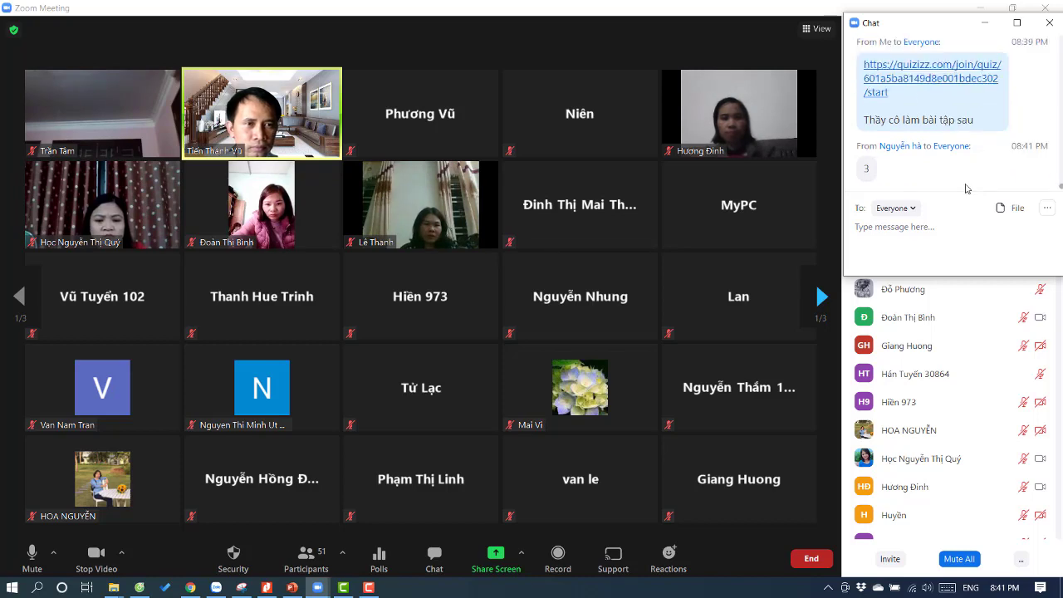
left_click(926, 74)
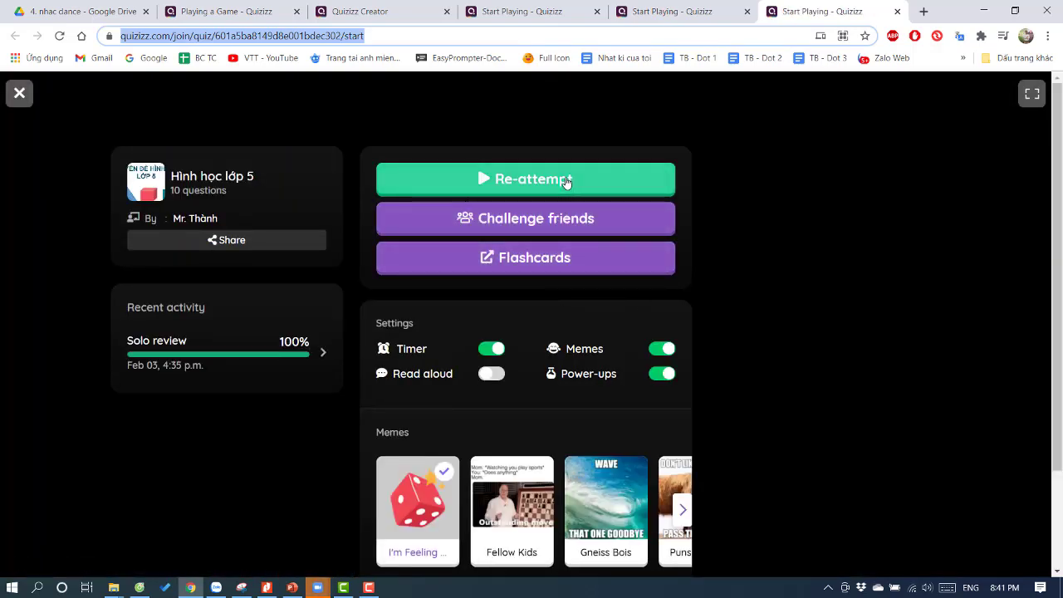
left_click(984, 11)
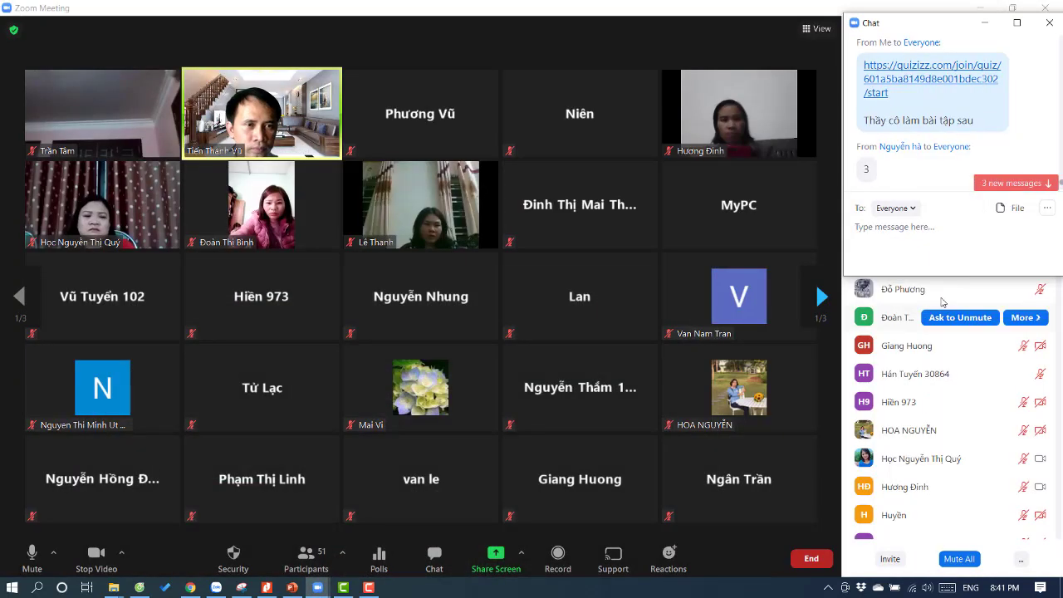
- Read the participants' new chat replies and put the cursor in the chat message box
left_click(1028, 183)
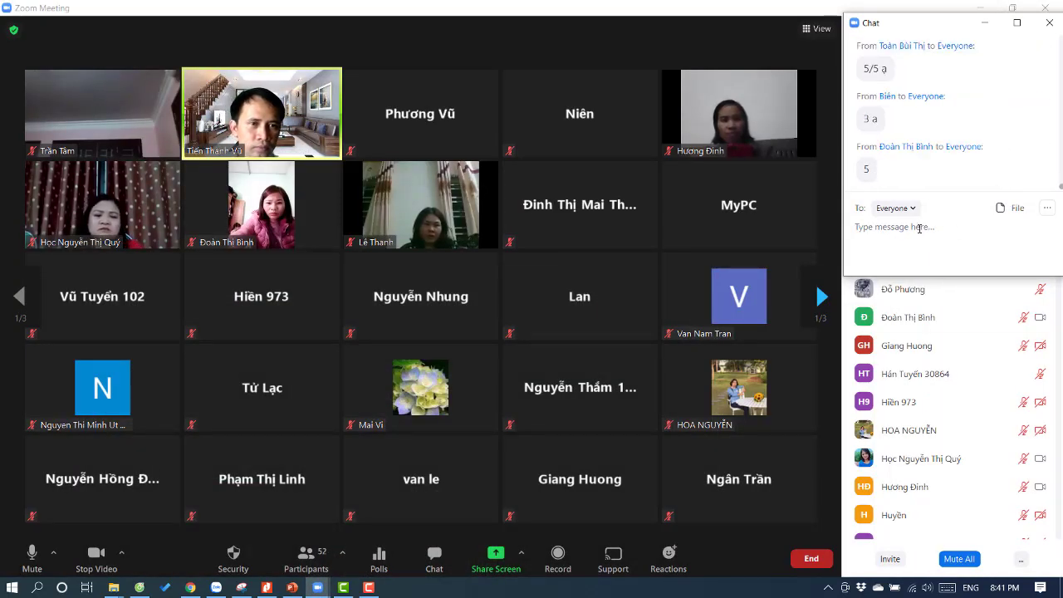
scroll(945, 149, "up", 3)
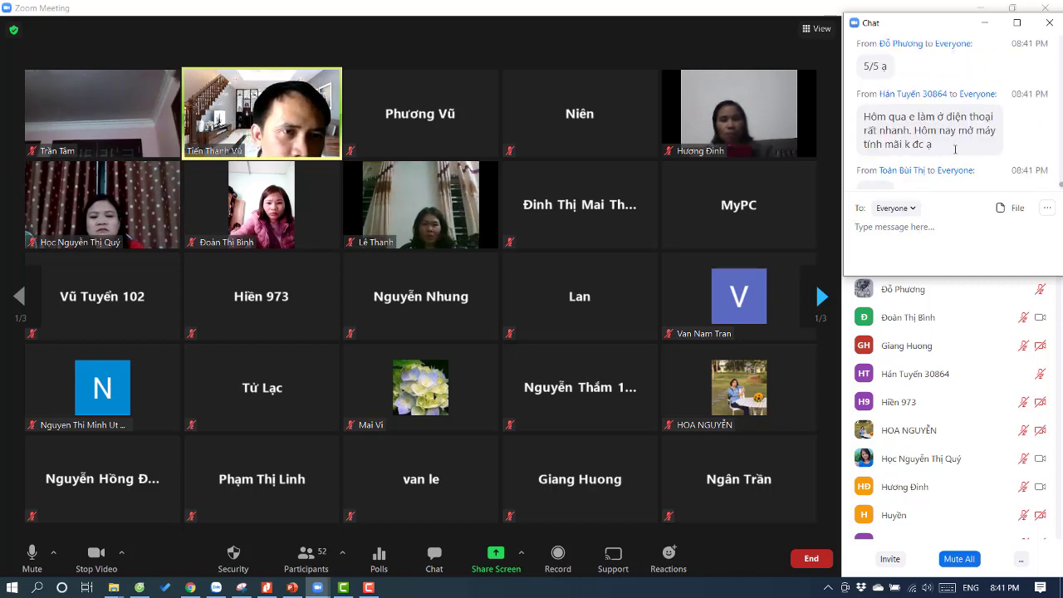
scroll(955, 149, "up", 3)
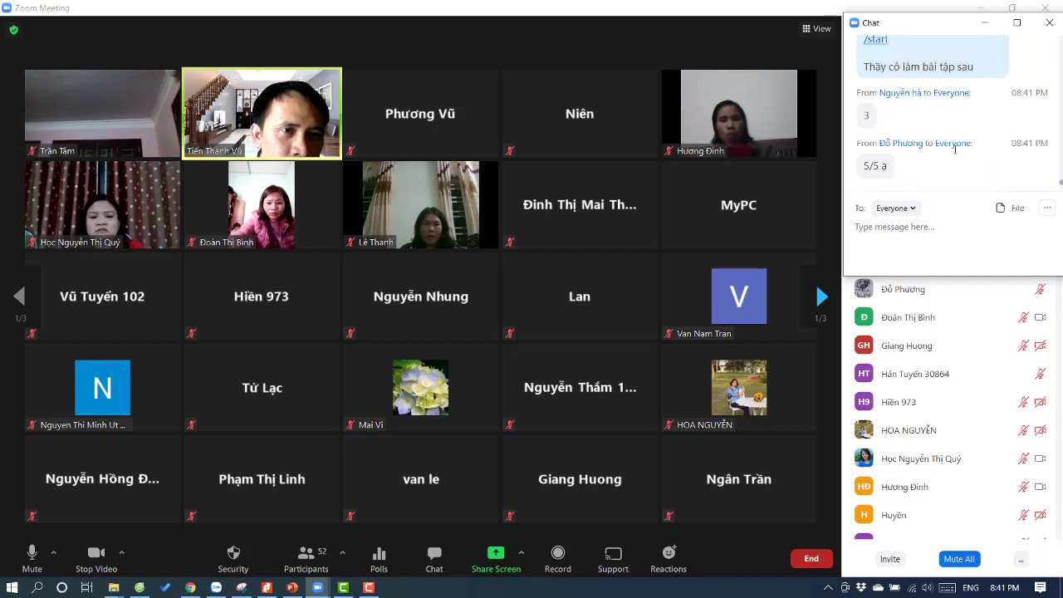
scroll(955, 149, "up", 3)
scroll(954, 150, "down", 10)
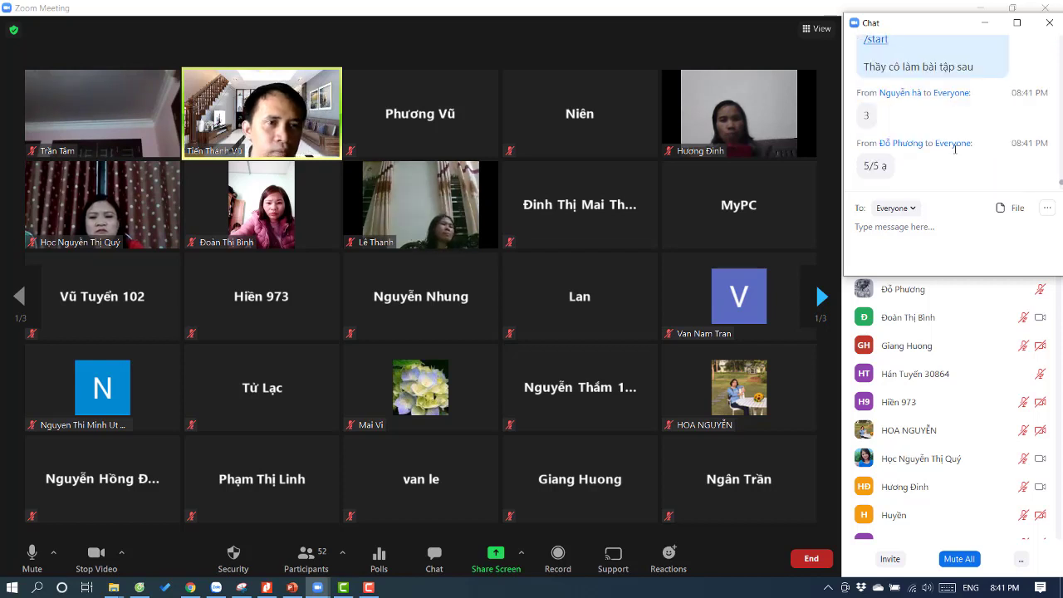
left_click(931, 236)
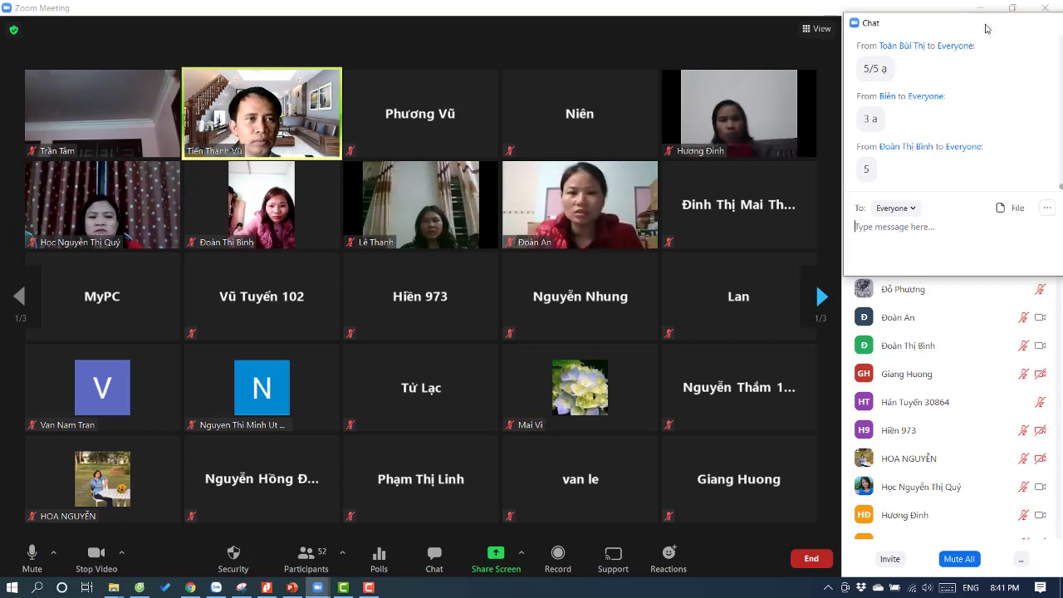
- Put away the chat window and start sharing the screen in the Zoom meeting
left_click(985, 26)
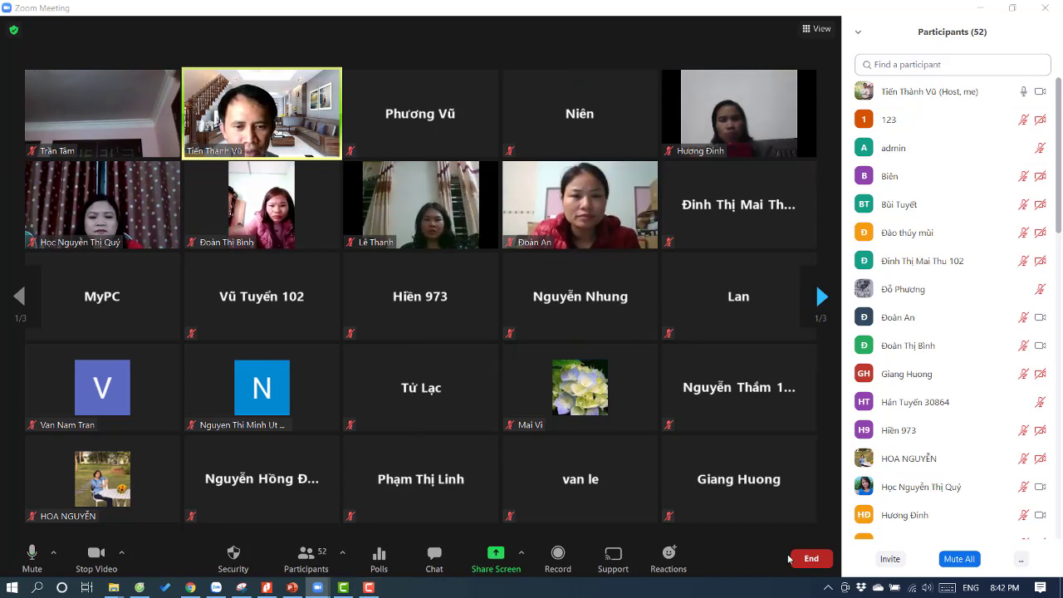
left_click(503, 565)
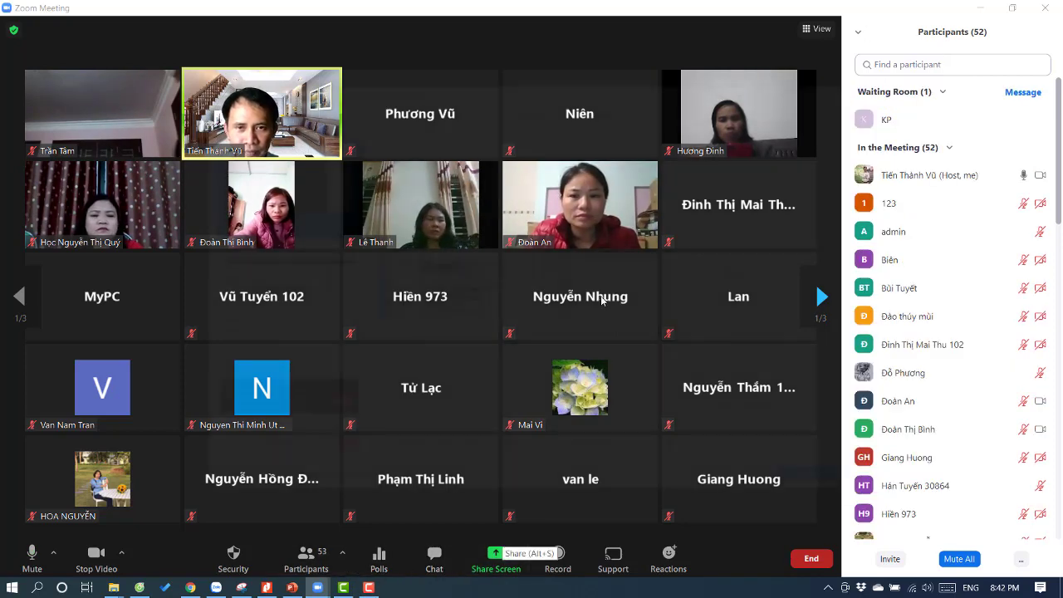
left_click(816, 484)
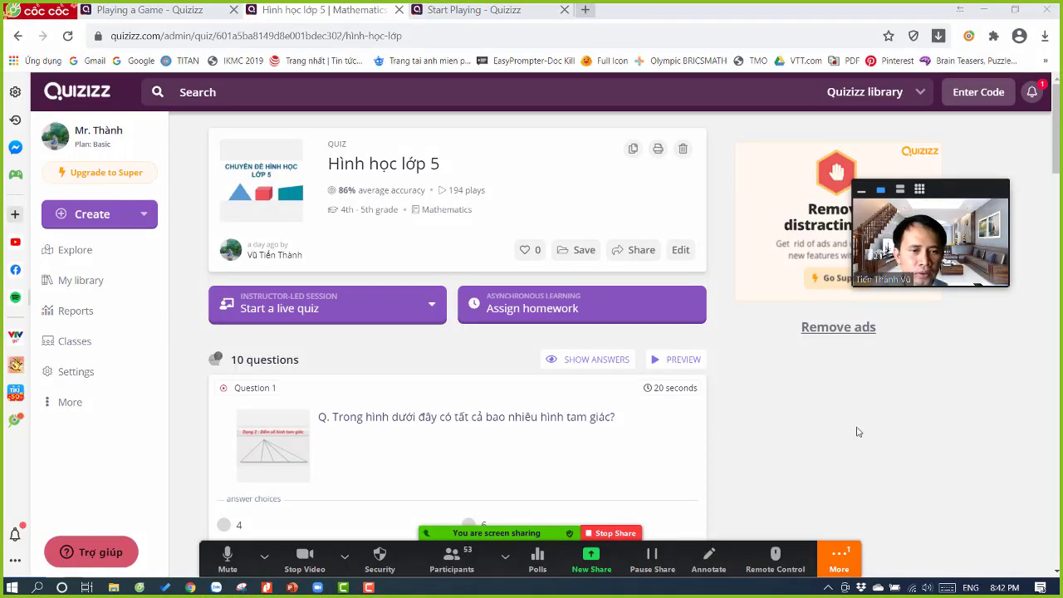
- Check the meeting chat, put it away again, and move the floating video panel slightly higher over the quiz page
left_click(839, 556)
left_click(852, 341)
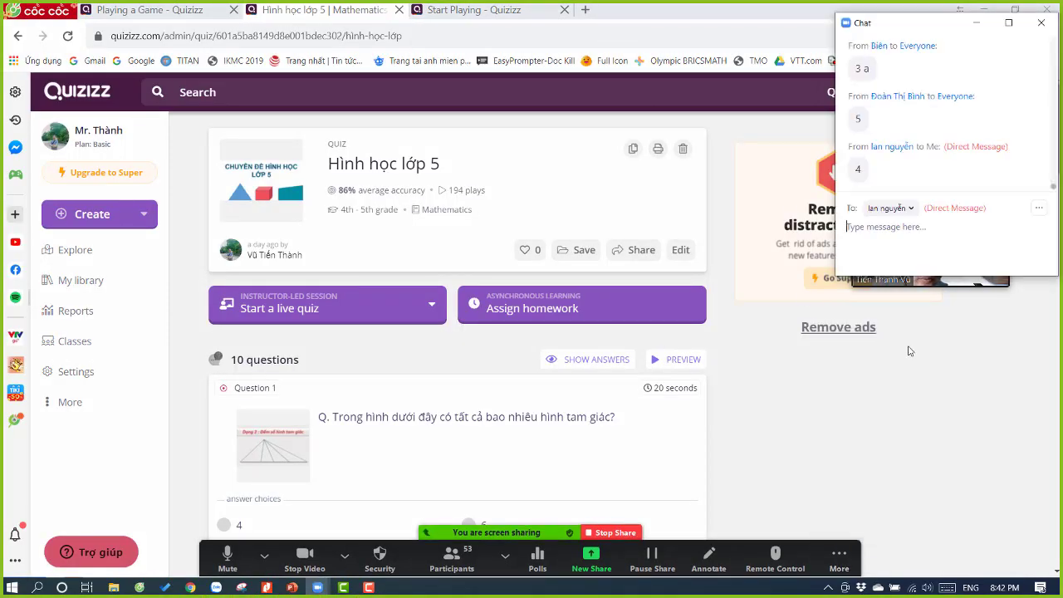
left_click(978, 30)
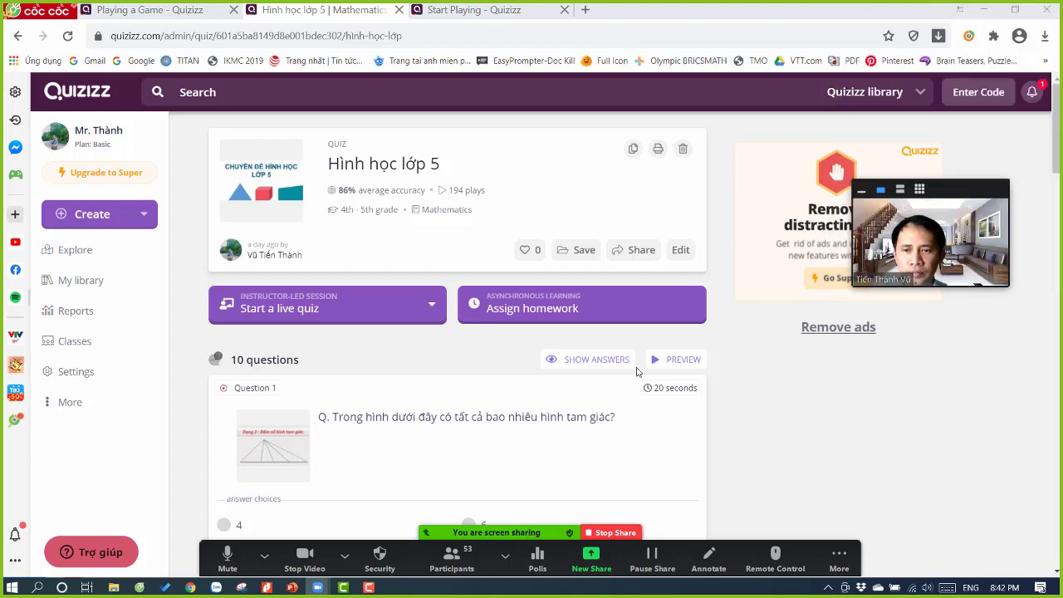
scroll(618, 405, "down", 3)
scroll(618, 406, "up", 5)
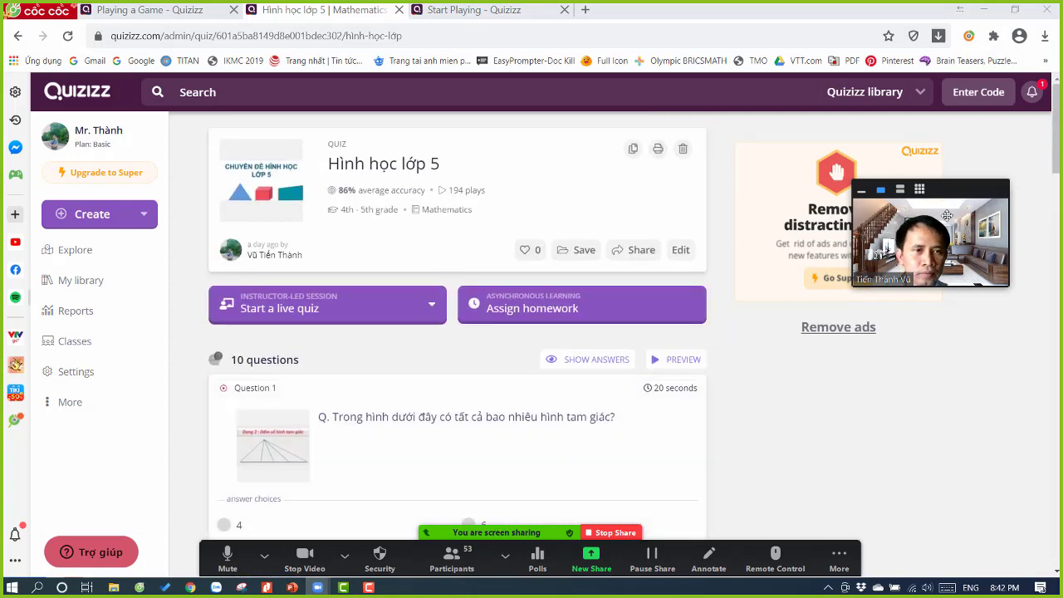
left_click_drag(959, 194, 976, 160)
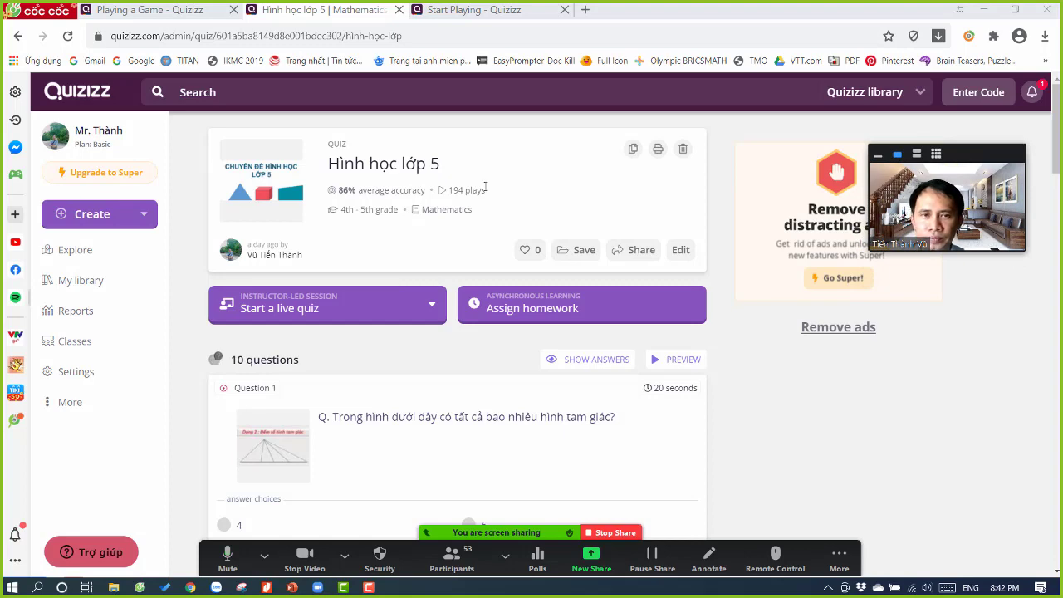
- Look through the questions of the Hình học lớp 5 quiz from the first to the last
scroll(422, 222, "down", 1)
scroll(422, 222, "down", 3)
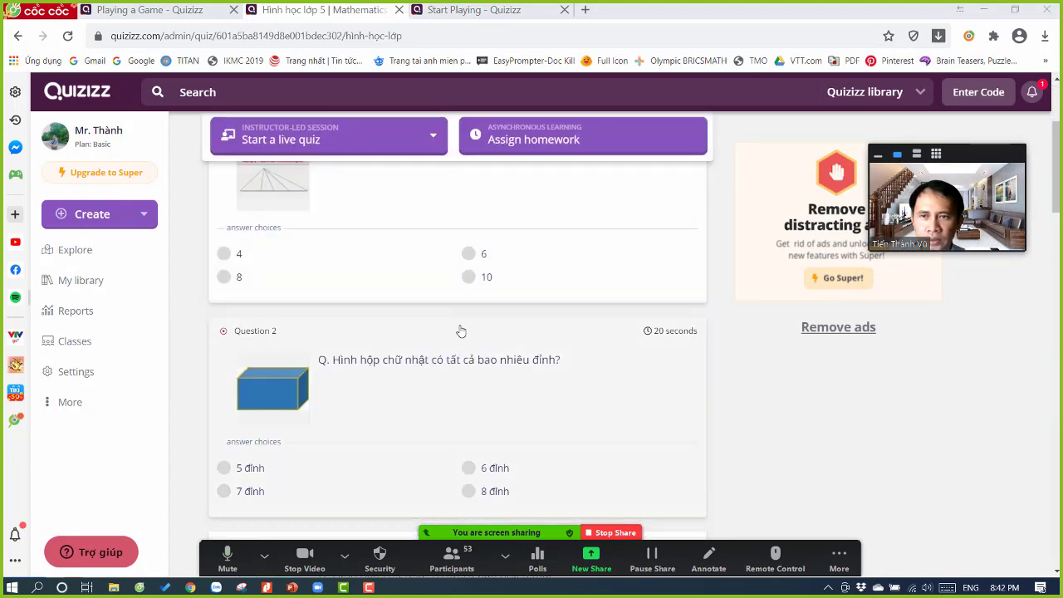
scroll(448, 360, "down", 6)
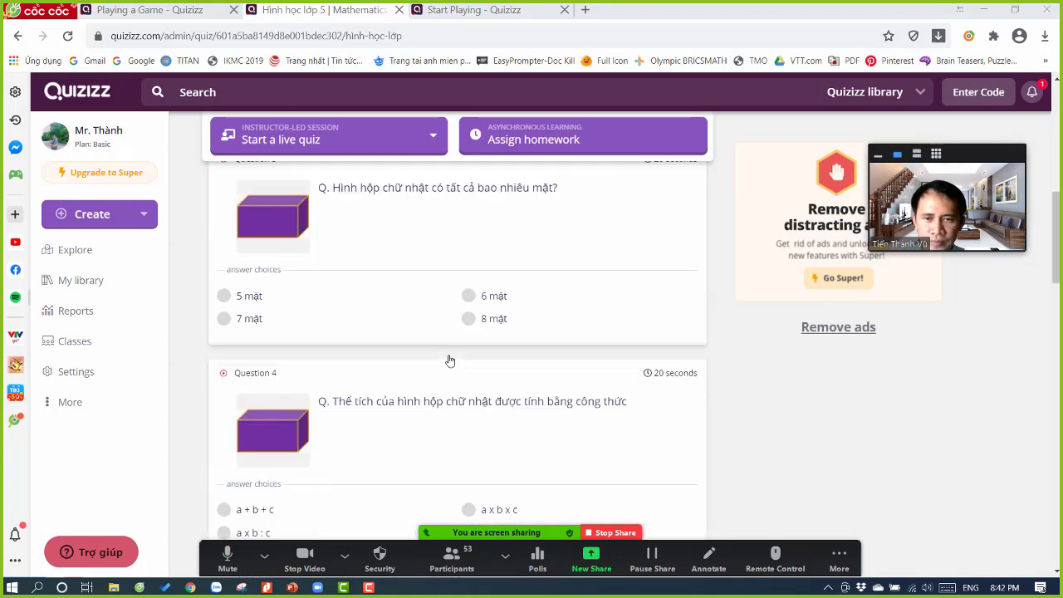
scroll(449, 360, "down", 6)
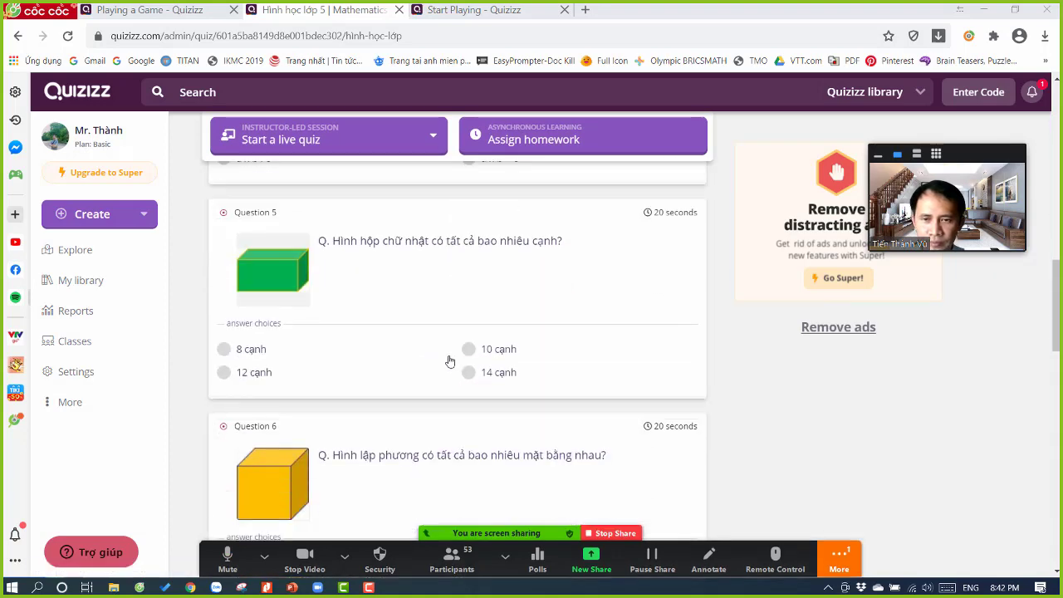
scroll(448, 360, "down", 7)
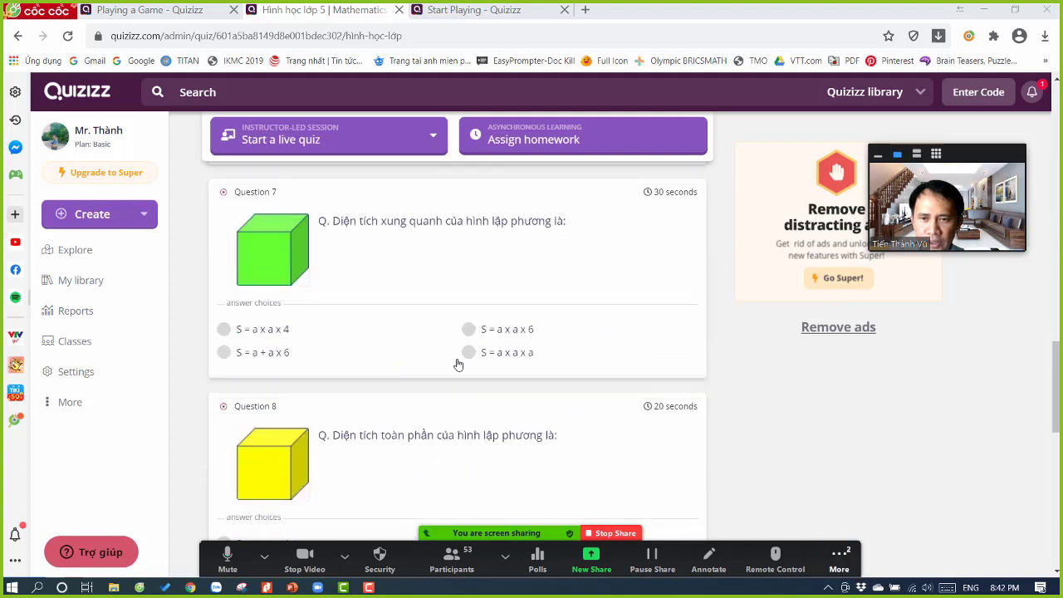
scroll(458, 365, "down", 10)
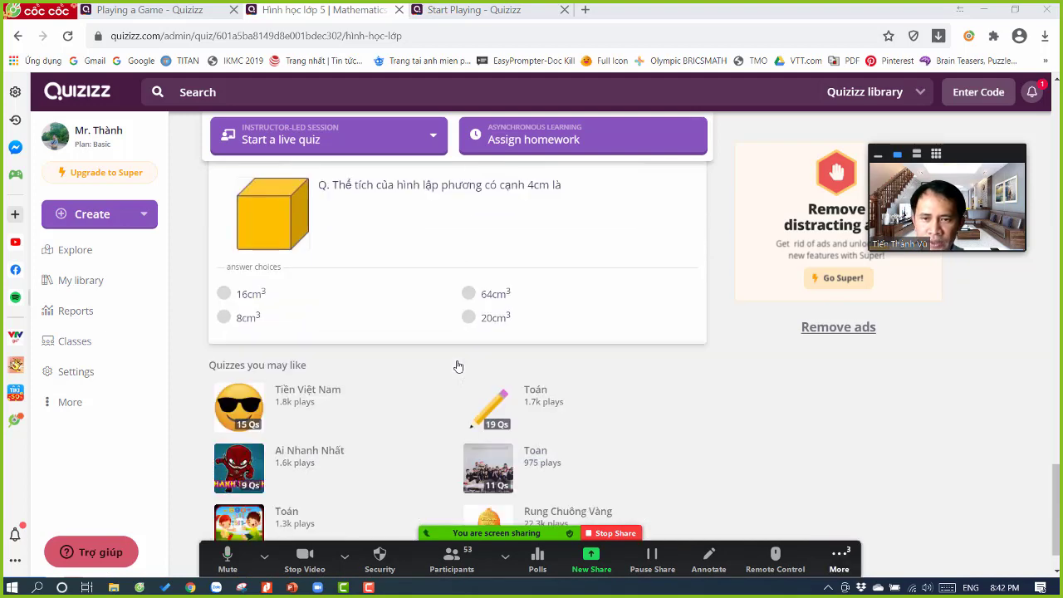
scroll(457, 365, "down", 1)
scroll(465, 360, "up", 7)
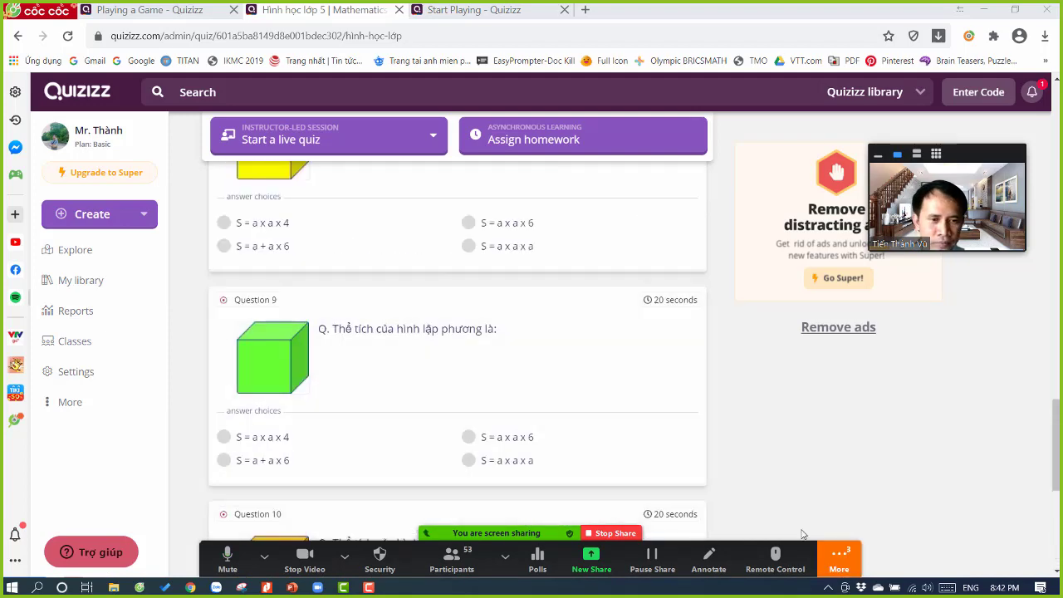
- Reopen the meeting chat over the shared screen and review the first questions of the Hình học lớp 5 quiz again
left_click(839, 556)
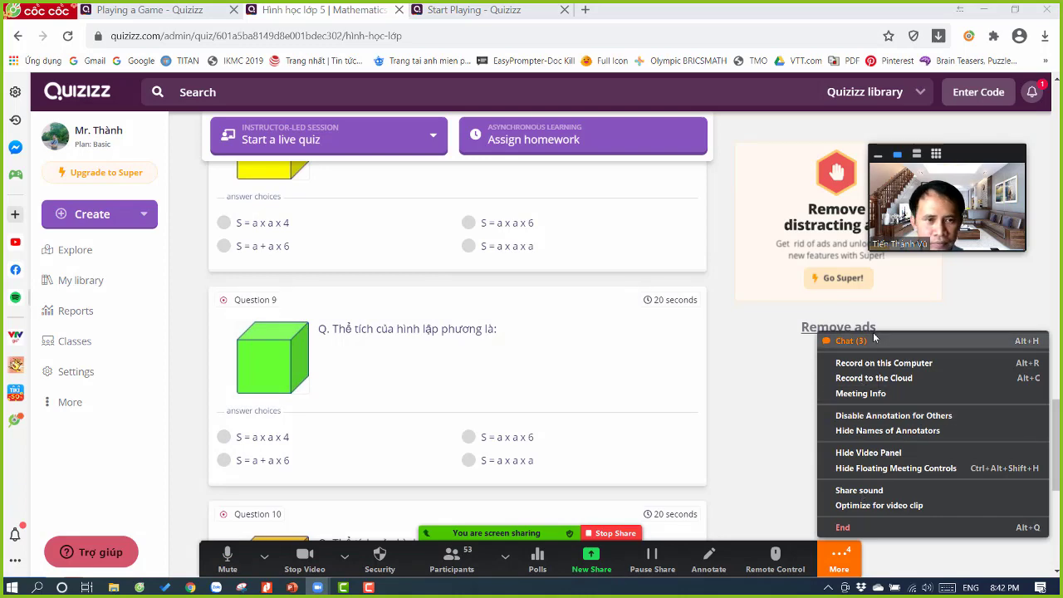
left_click(856, 341)
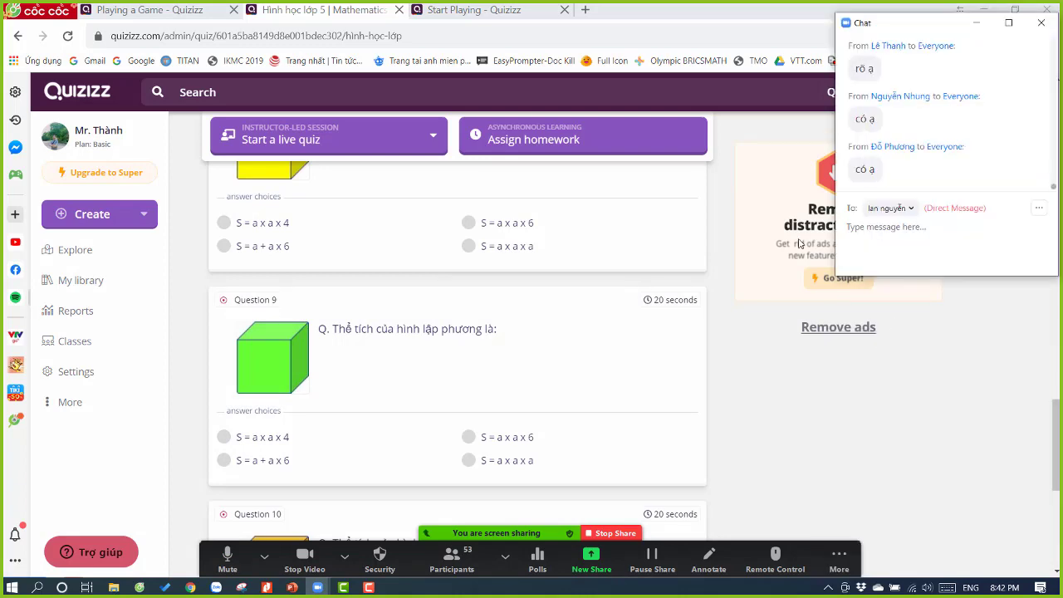
scroll(465, 407, "up", 10)
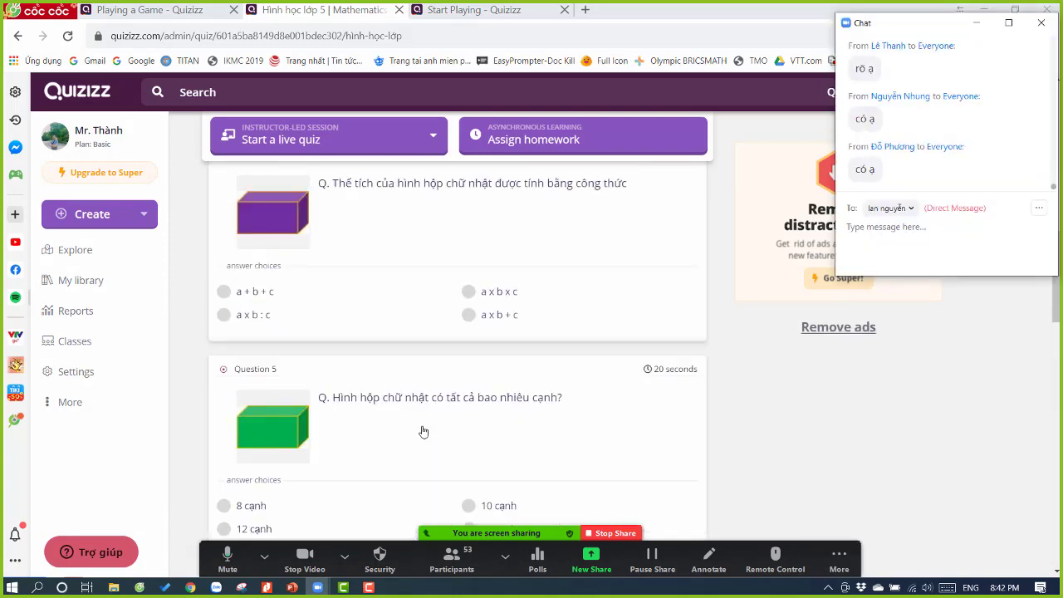
scroll(424, 432, "up", 8)
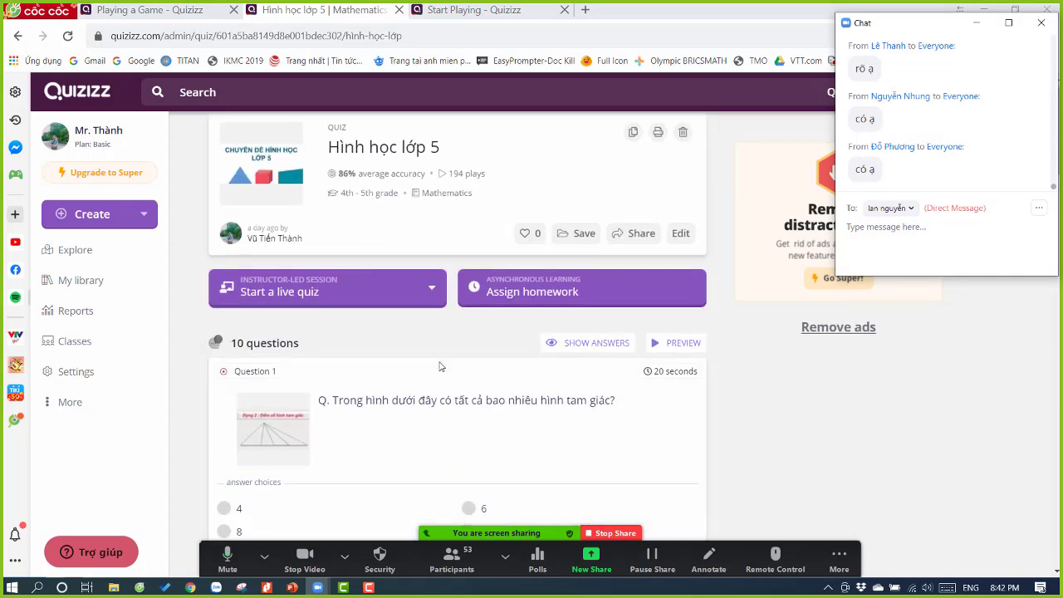
scroll(445, 366, "down", 2)
scroll(414, 328, "down", 3)
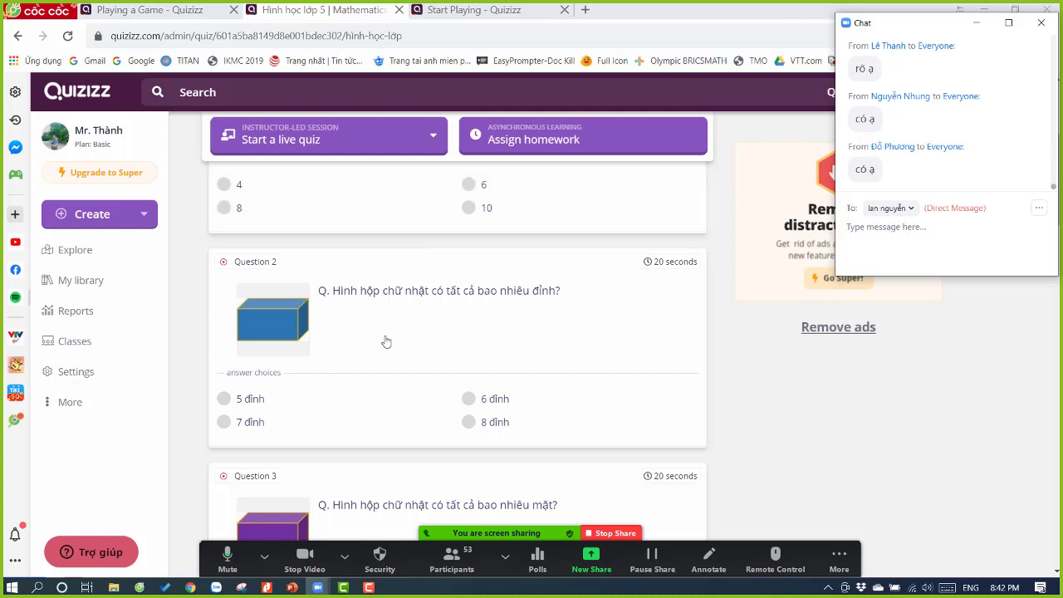
scroll(420, 354, "down", 2)
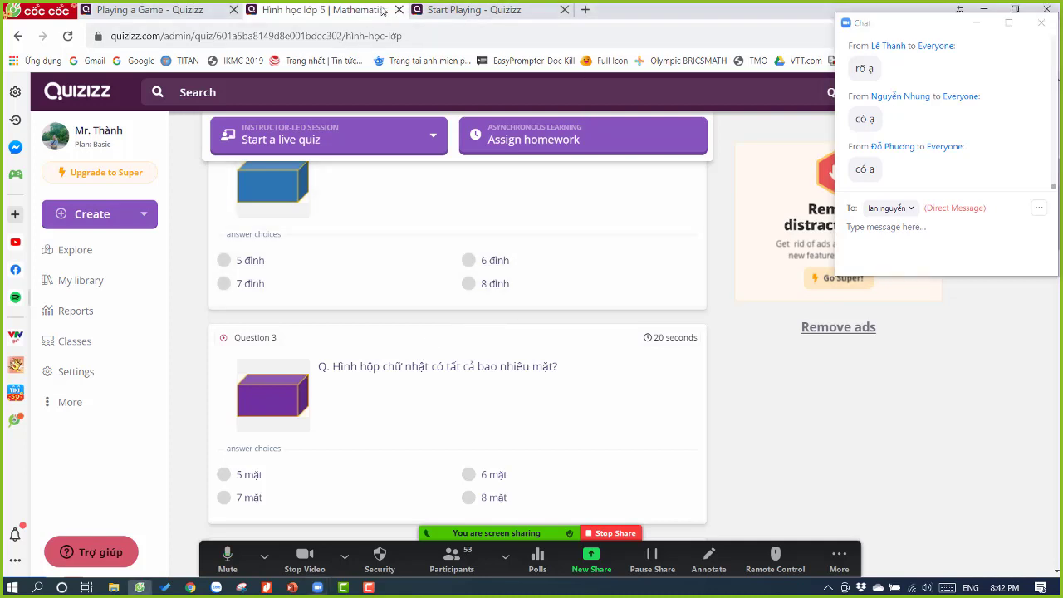
- Open quizizz.com in a new browser tab and move the chat window down below the Quizizz header
left_click(465, 12)
left_click(586, 10)
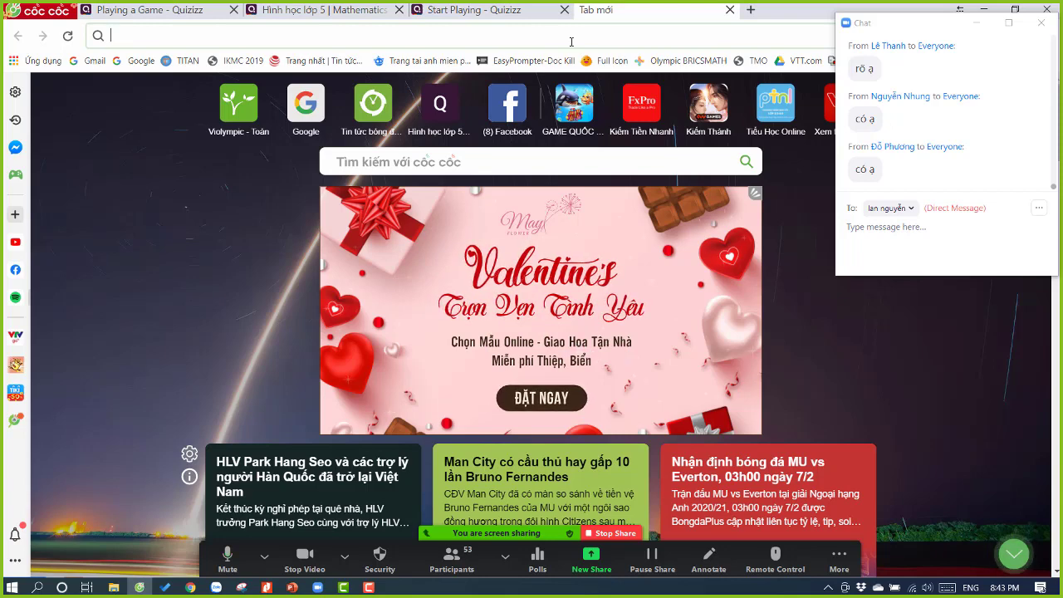
type("qu")
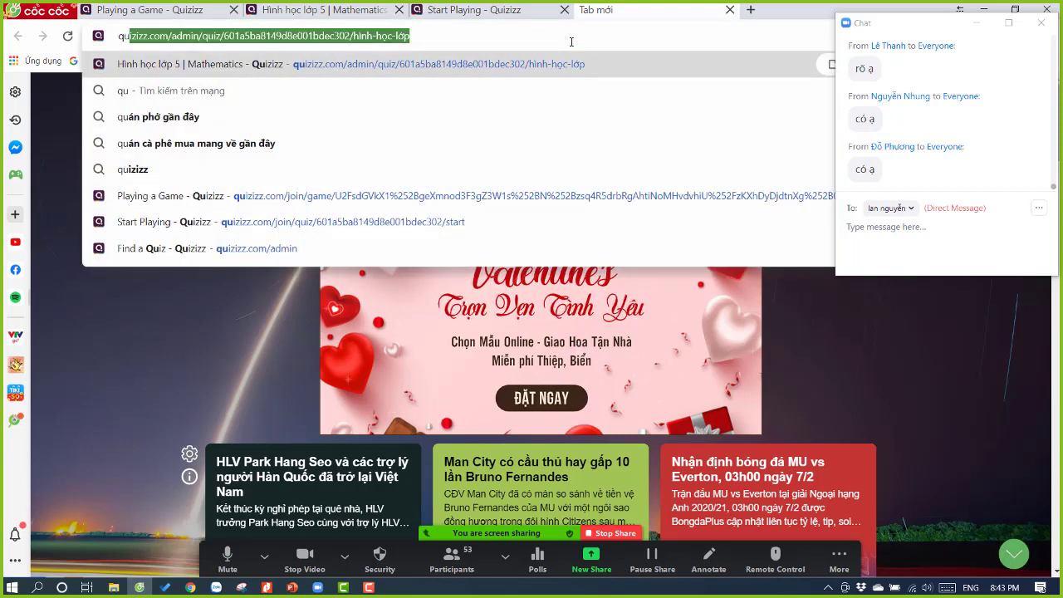
type("iziz")
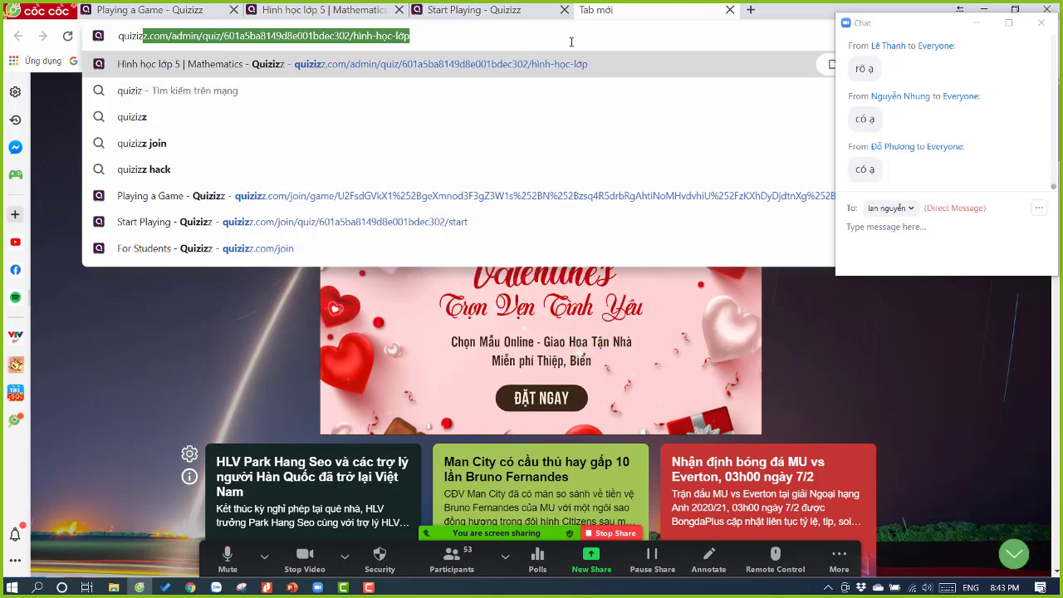
type("z.com")
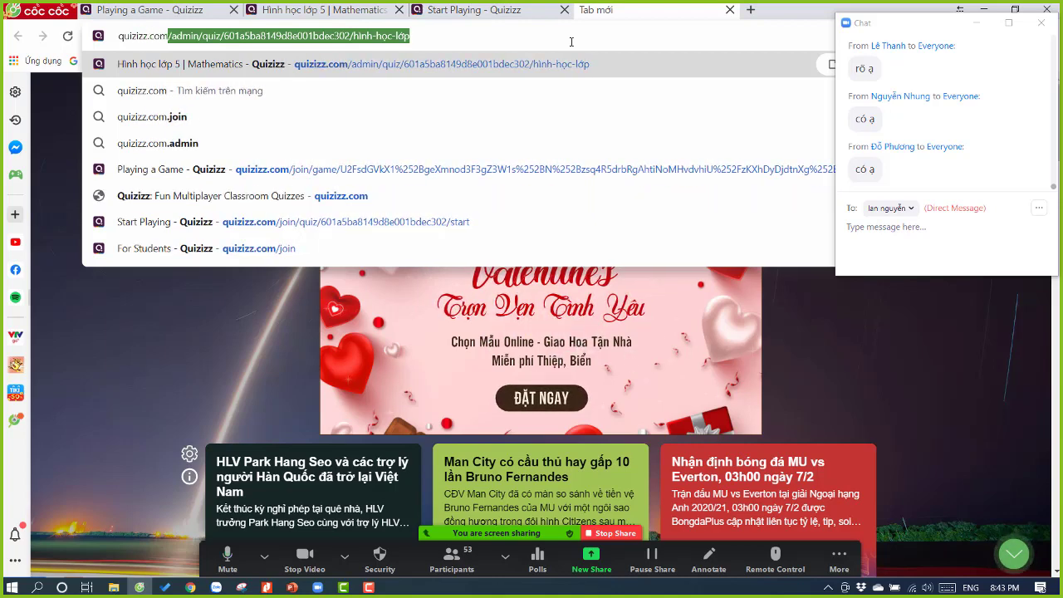
key("Delete")
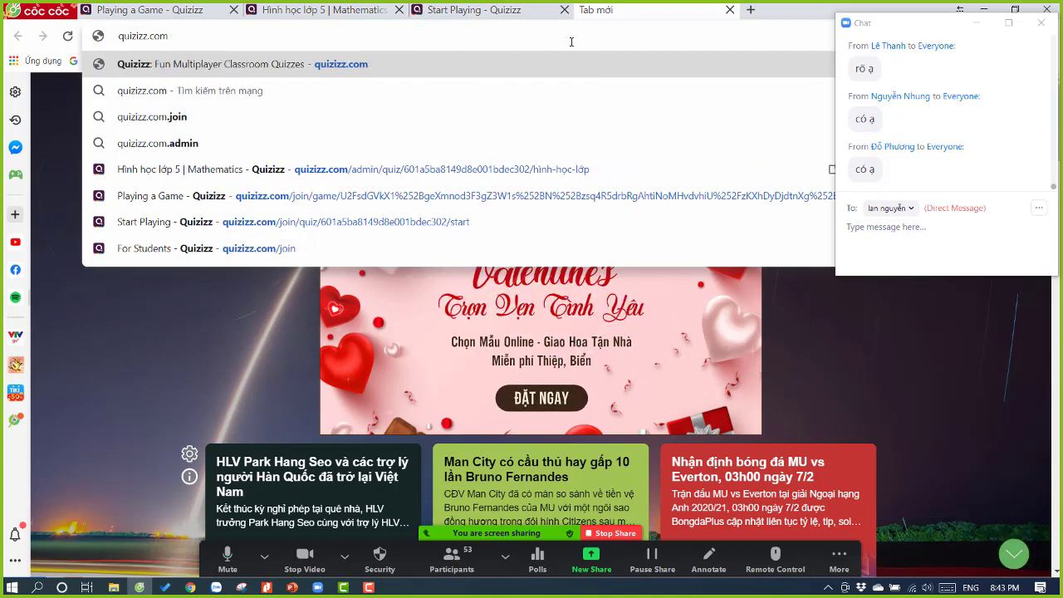
key("Return")
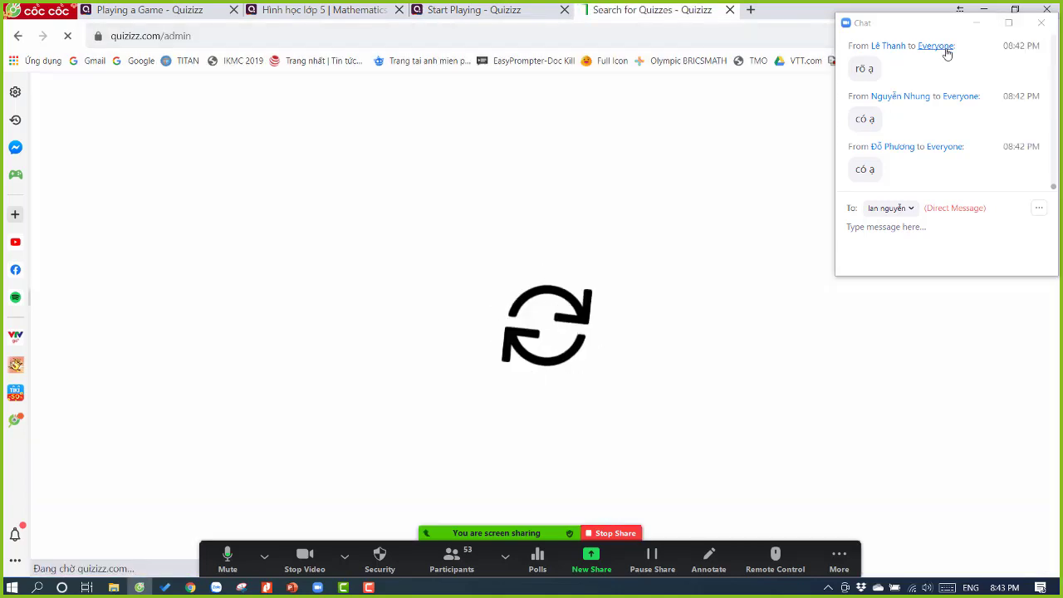
left_click_drag(911, 31, 915, 119)
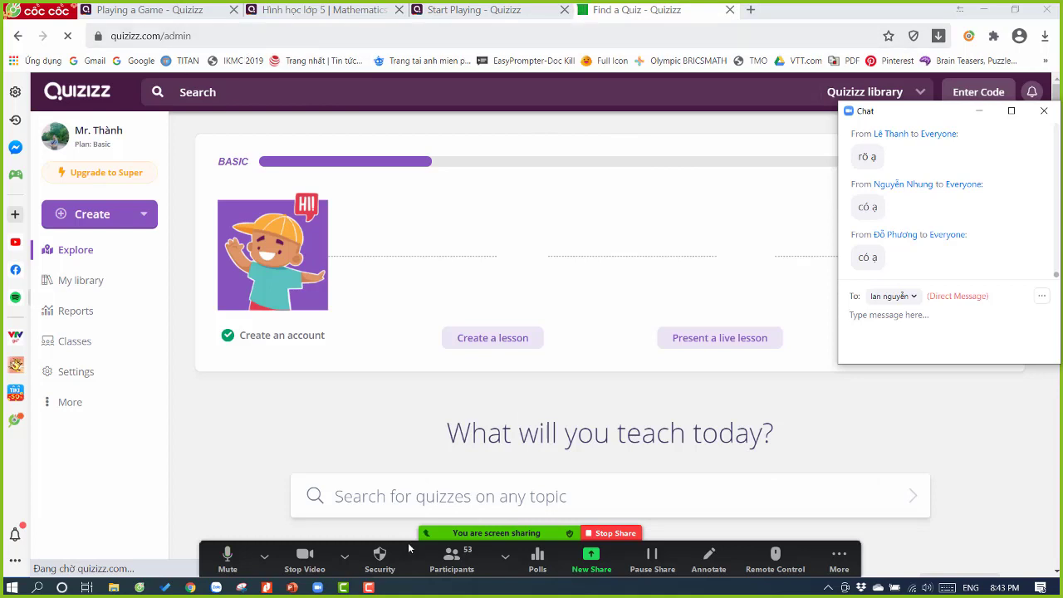
- Switch to PowerPoint and enter "Bước 1: Truy cập trang web:" in the text box under the title of slide 4
left_click(345, 555)
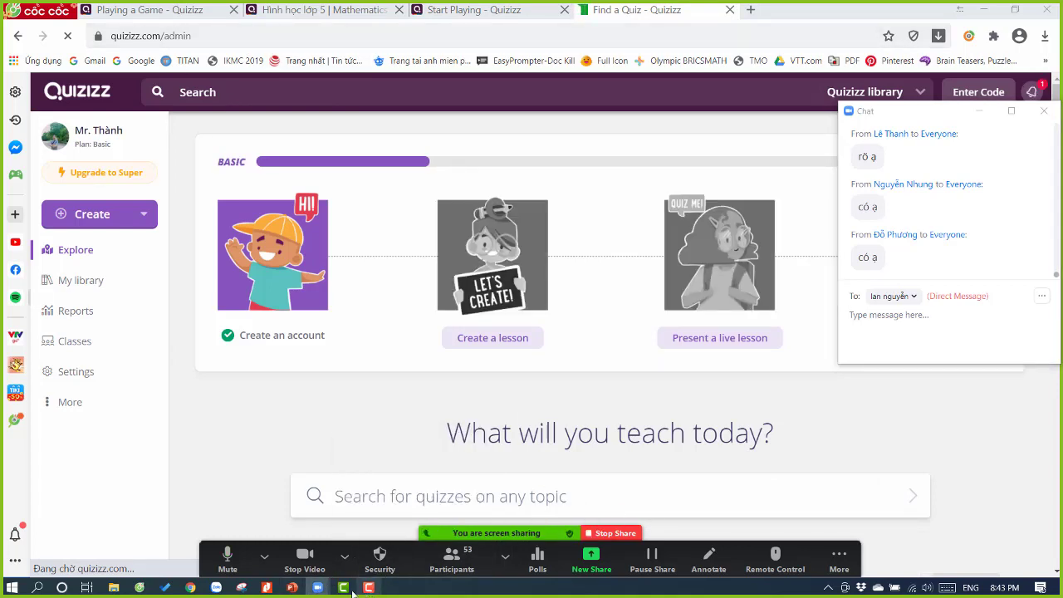
left_click(291, 588)
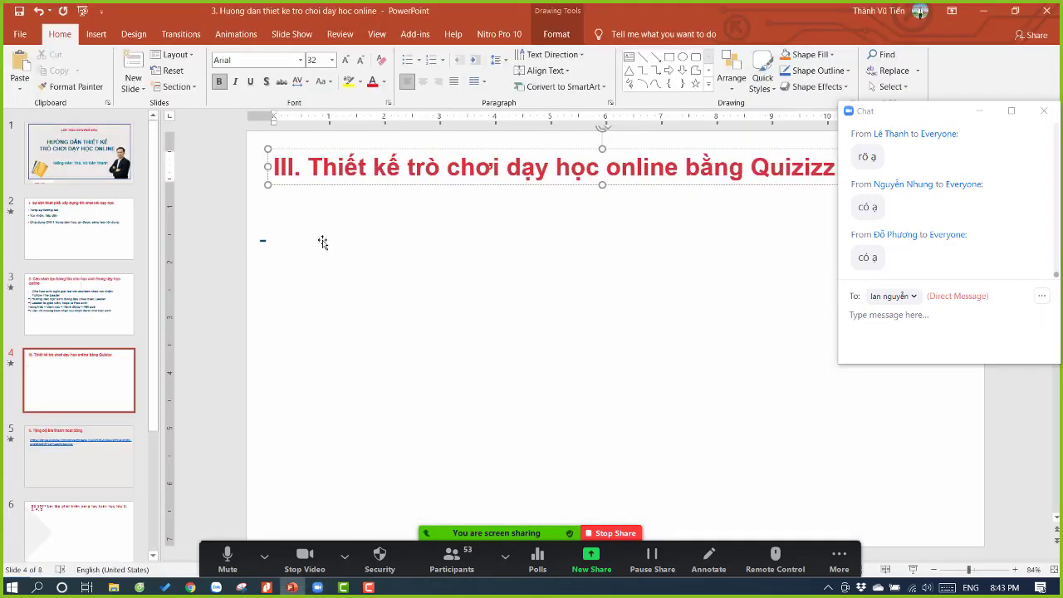
left_click(260, 239)
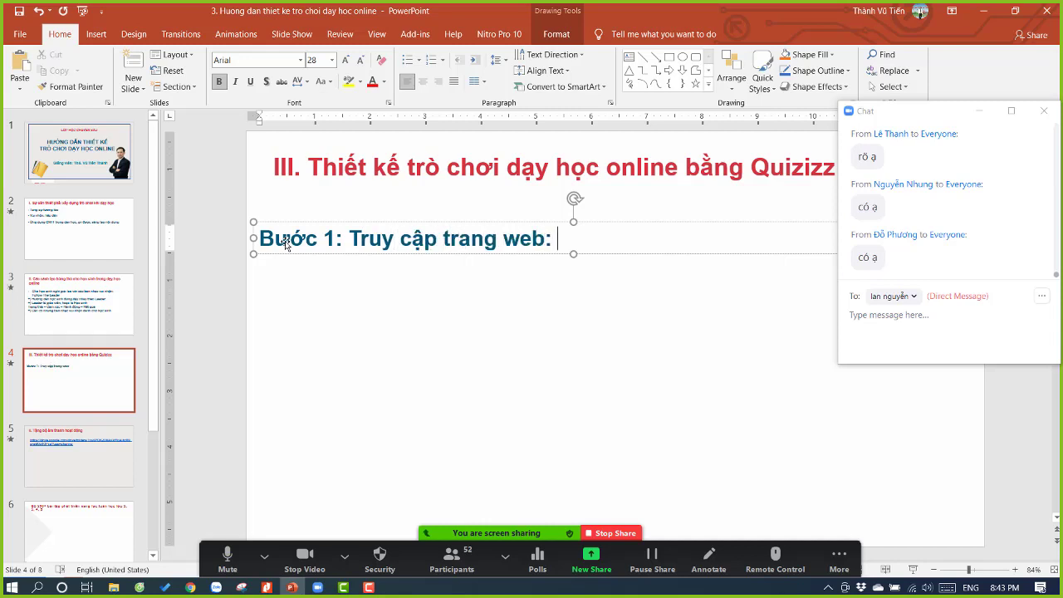
left_click(138, 588)
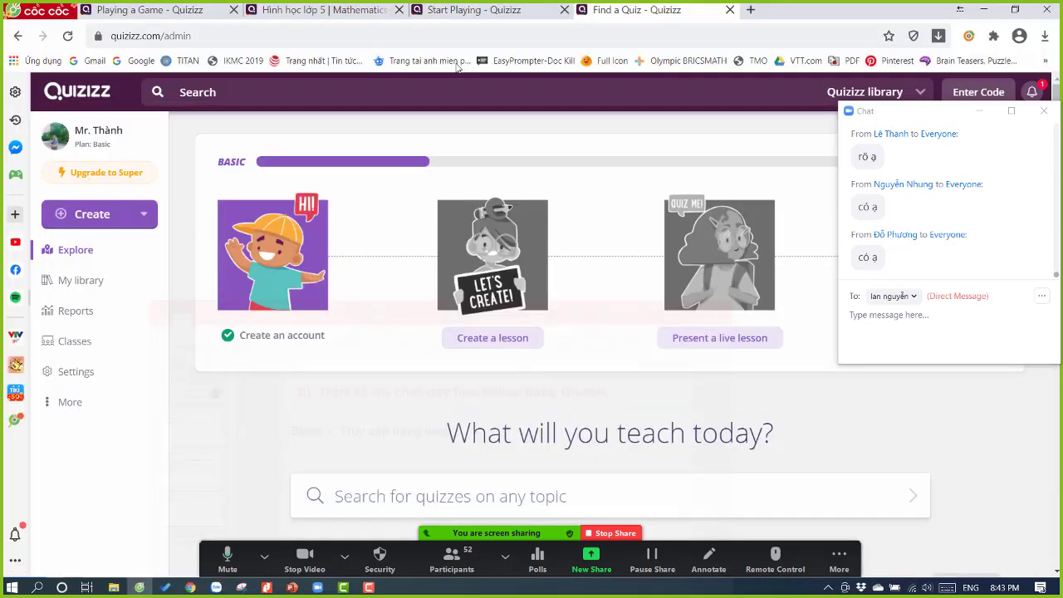
left_click(341, 38)
key("ctrl+c")
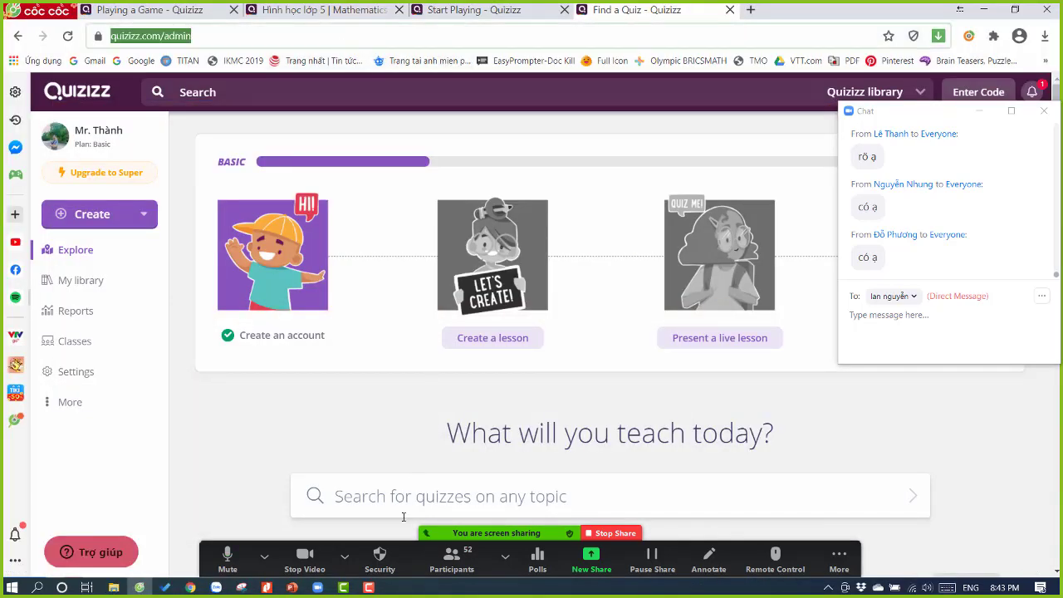
left_click(291, 587)
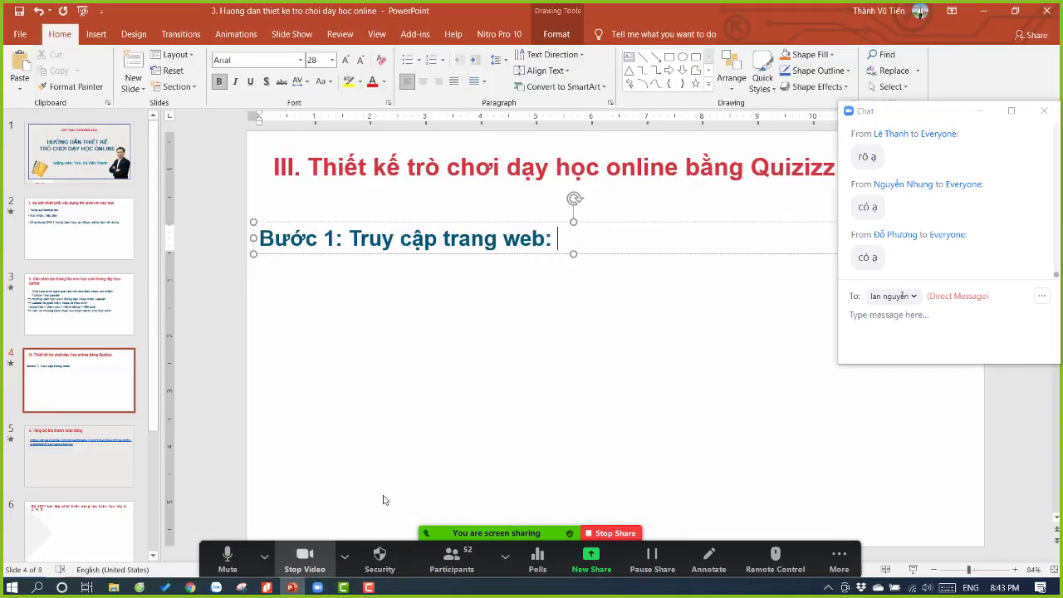
key("ctrl+v")
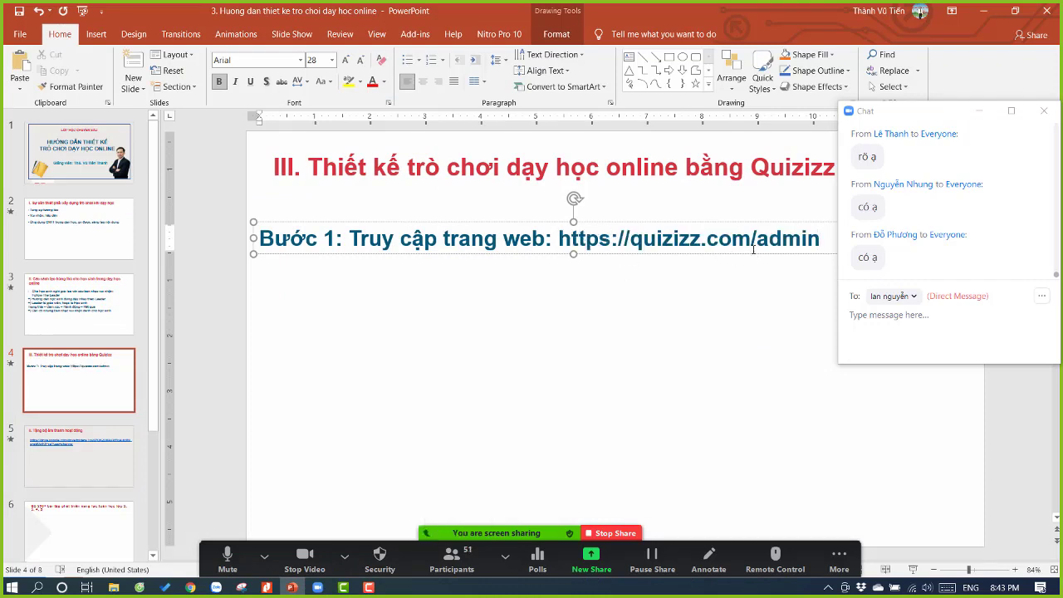
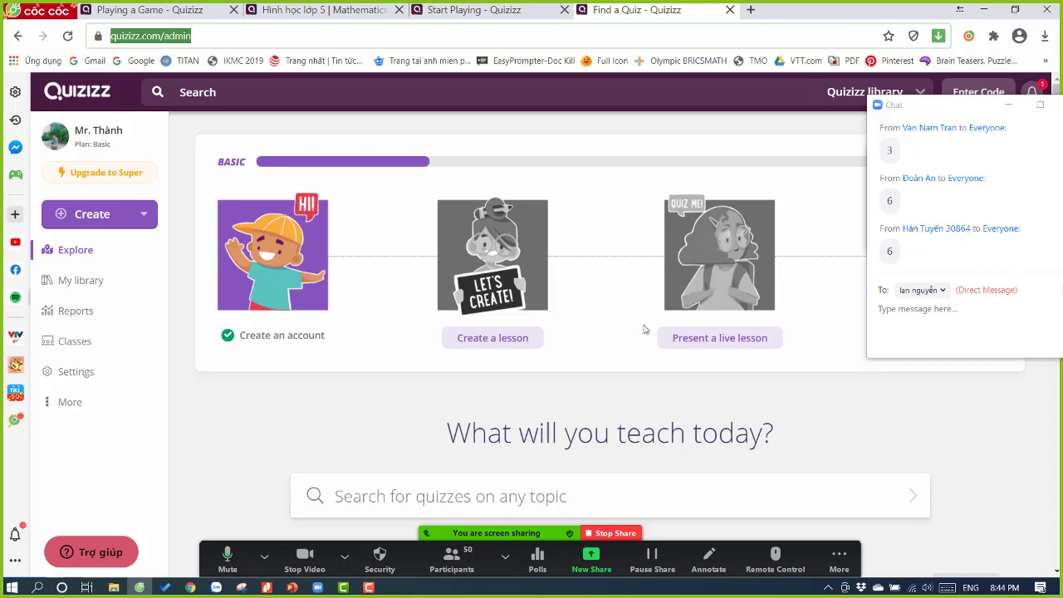
key("ctrl+shift+n")
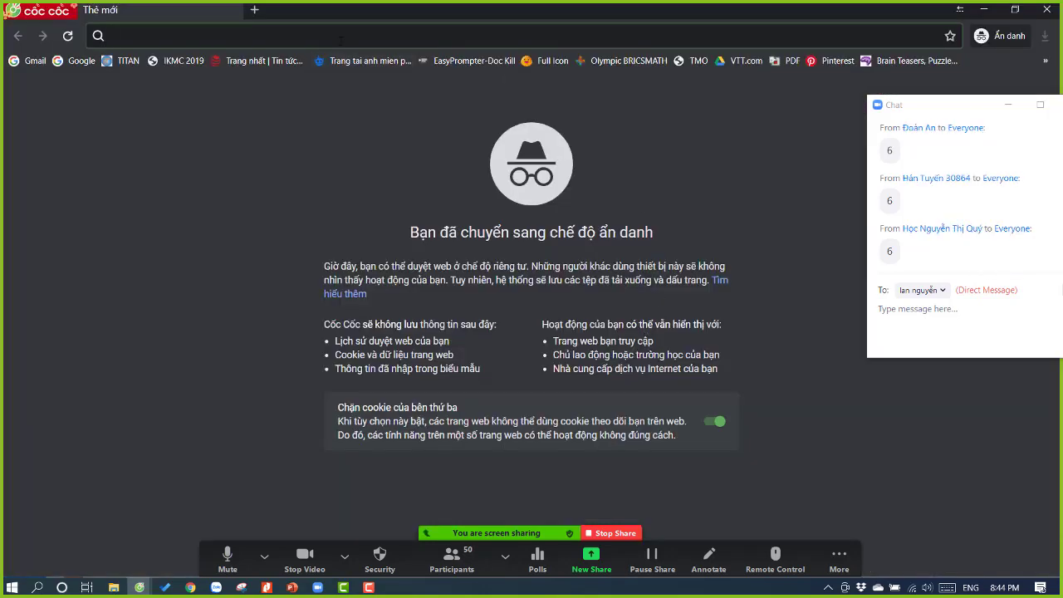
type("https://quizizz.com/admin")
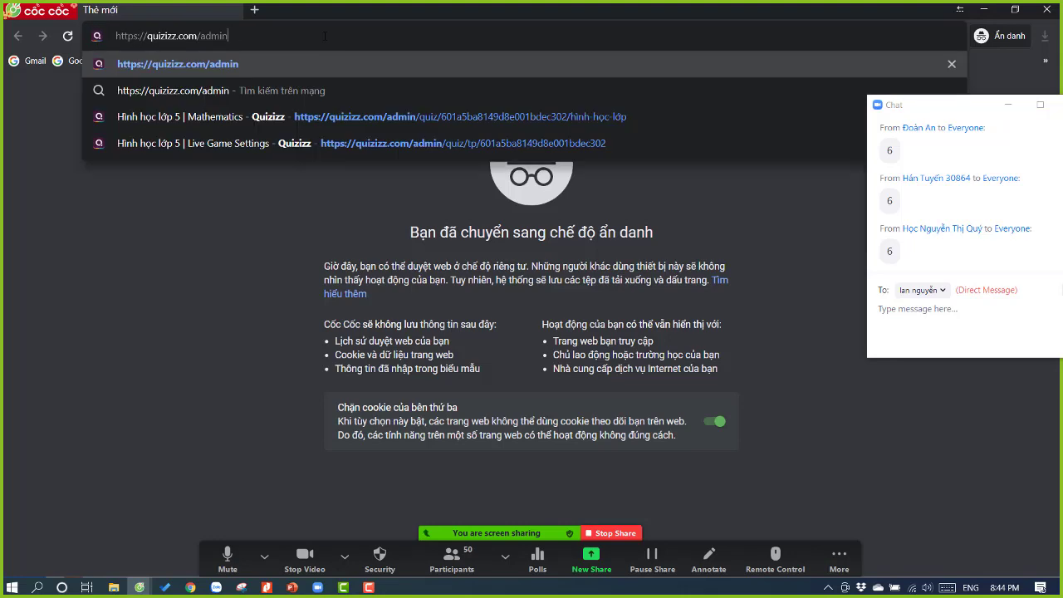
key("BackSpace")
key("BackSpace")
key("BackSpace")
key("BackSpace")
key("BackSpace")
key("BackSpace")
key("Return")
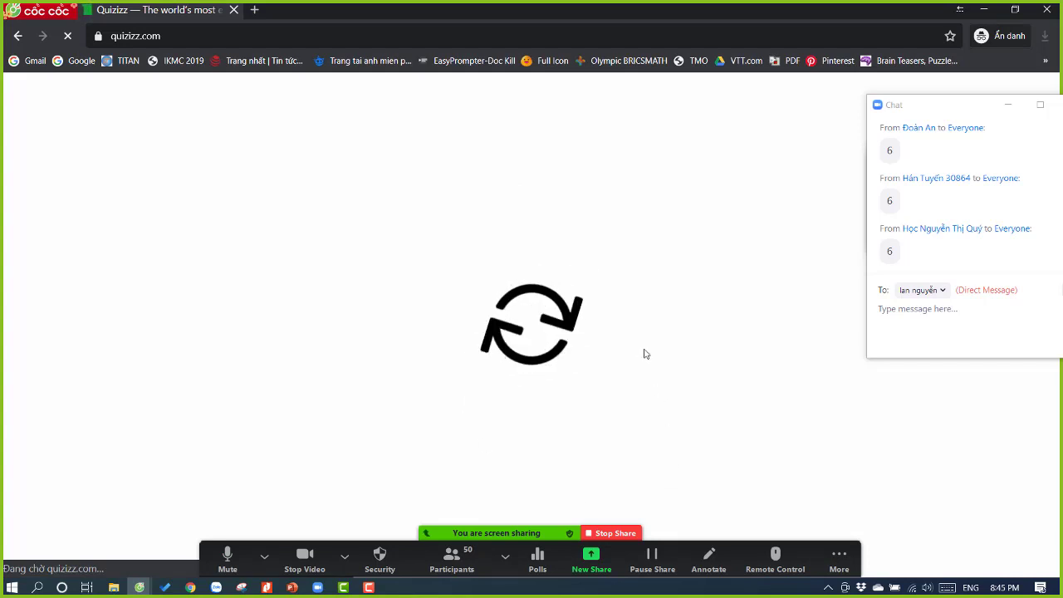
- Arrange the chat window and the presenter's video thumbnail one below the other, clear of the Quizizz page's Sign up area
left_click(345, 556)
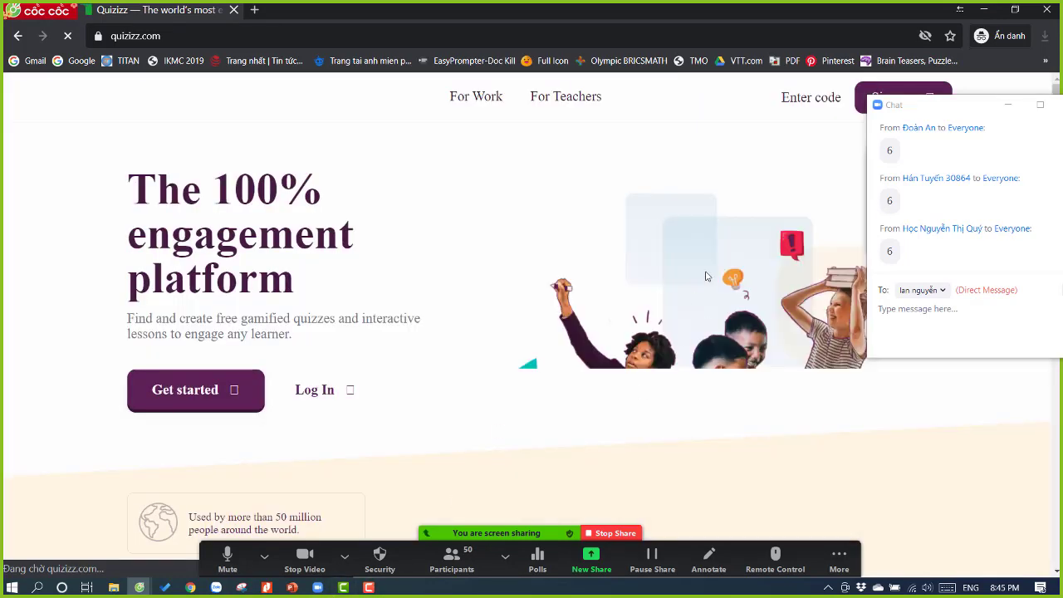
left_click_drag(964, 113, 976, 318)
left_click_drag(977, 161, 1008, 159)
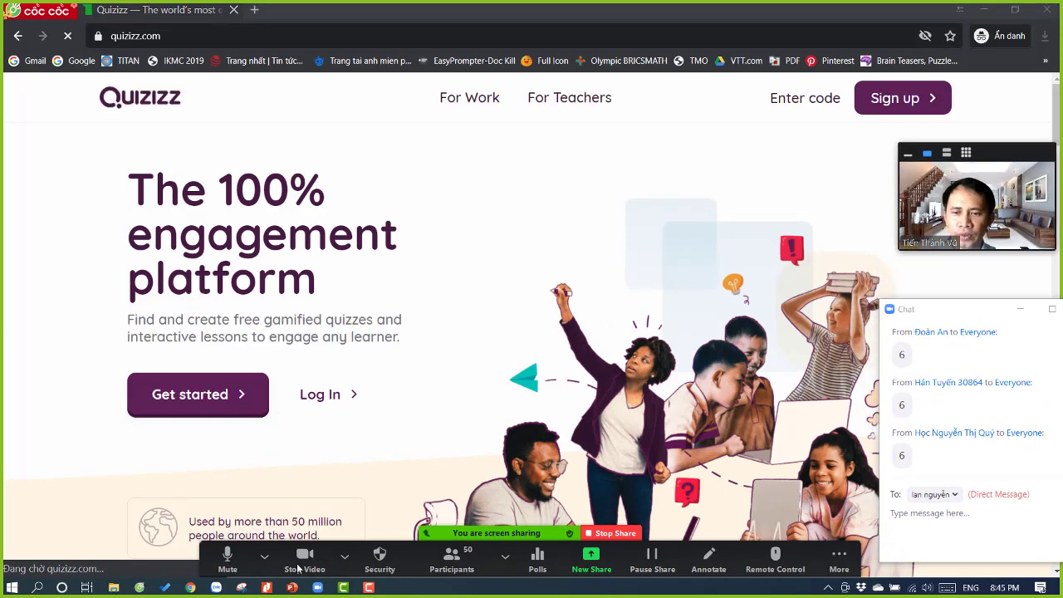
left_click(345, 555)
left_click(613, 290)
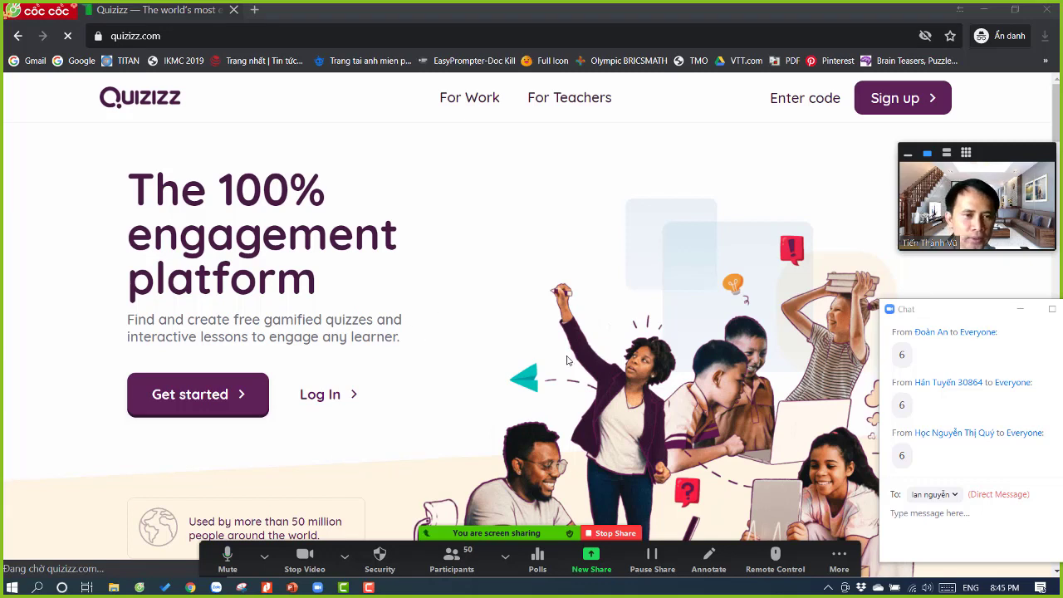
left_click_drag(948, 310, 948, 271)
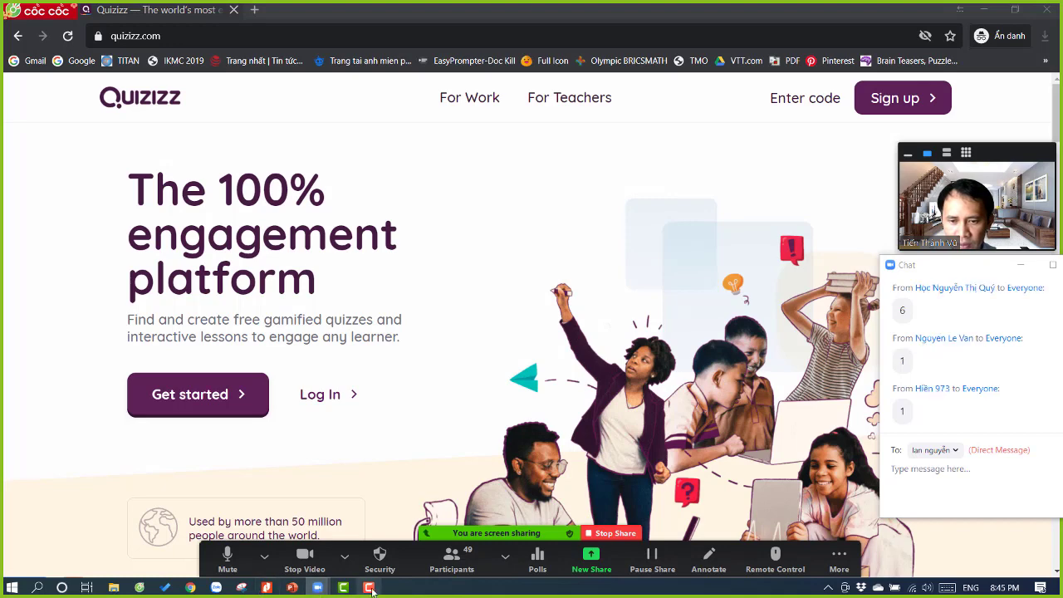
- Switch to PowerPoint, duplicate the "Bước 1" text box on slide 4 and place the copy directly below, aligned with the original
left_click(292, 588)
left_click(345, 556)
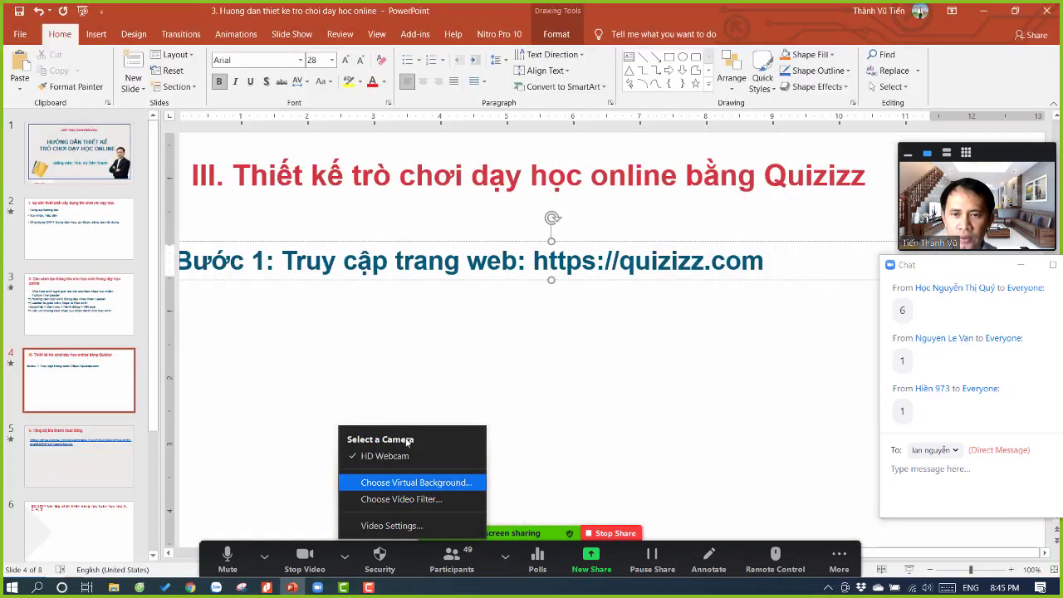
key("Escape")
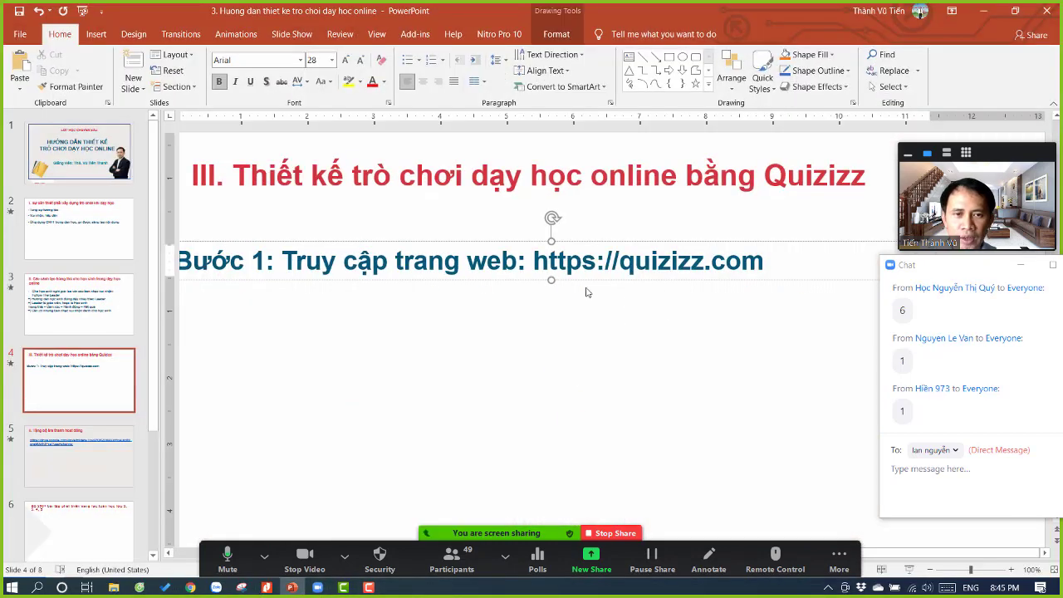
left_click(368, 278)
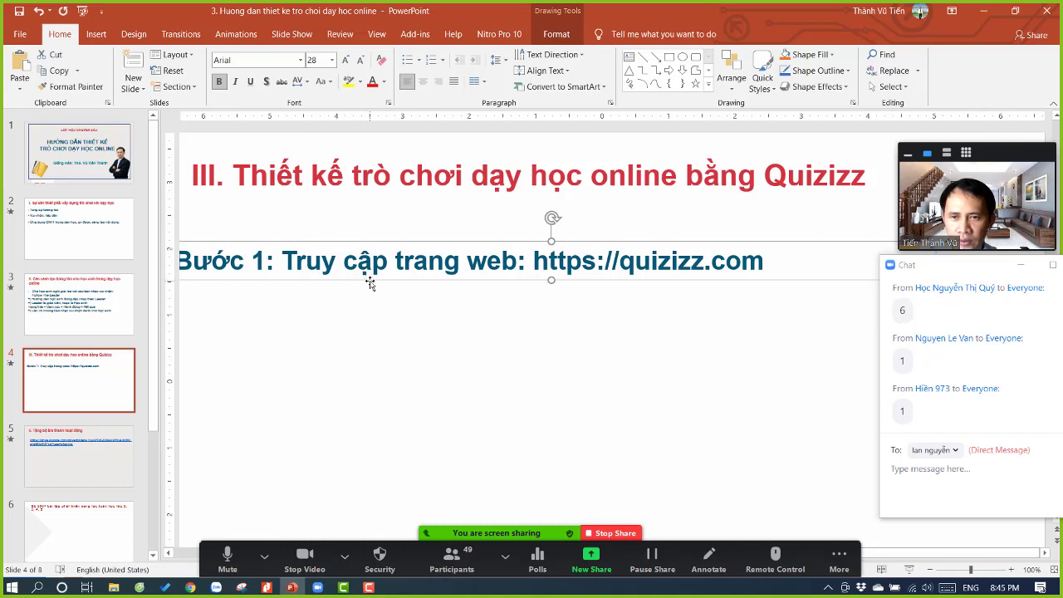
key("ctrl+d")
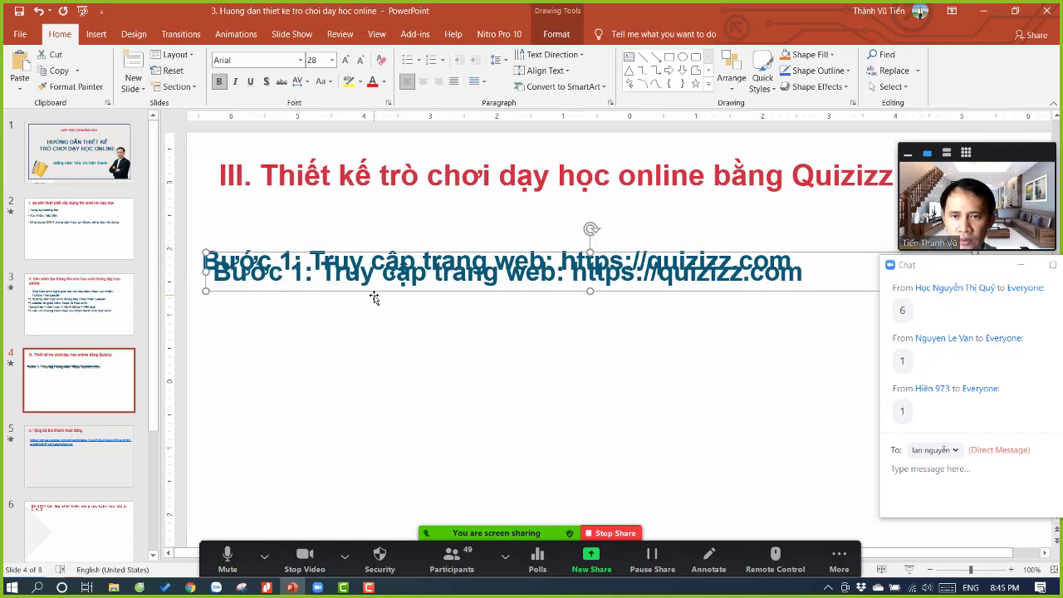
left_click_drag(374, 291, 363, 337)
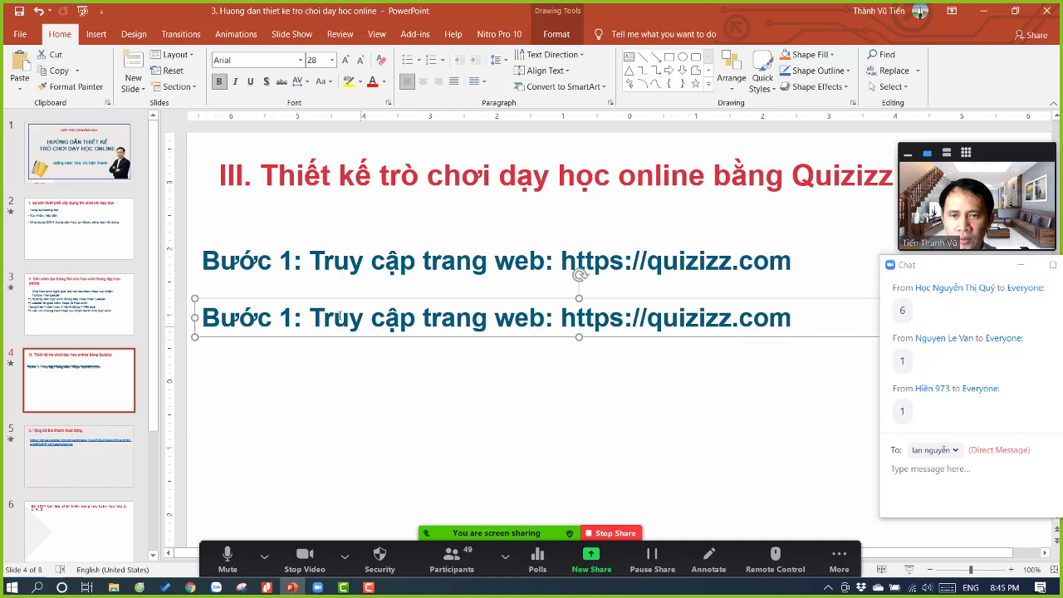
- Replace the duplicated text box's content with "Bước 2: Đăng kí tài khoản"
double_click(340, 319)
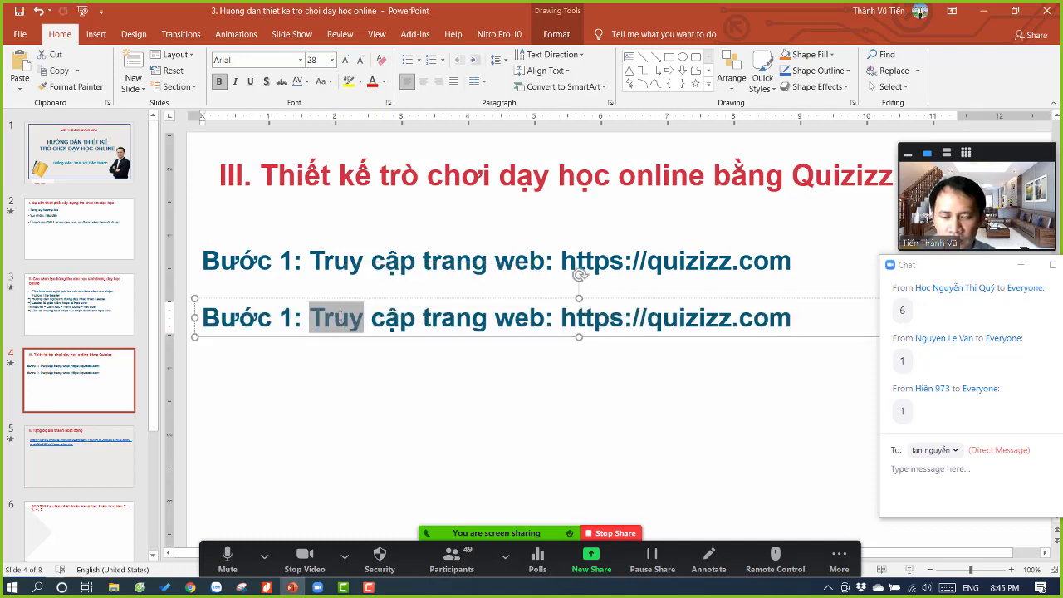
key("ctrl+a")
type("Bước 2:")
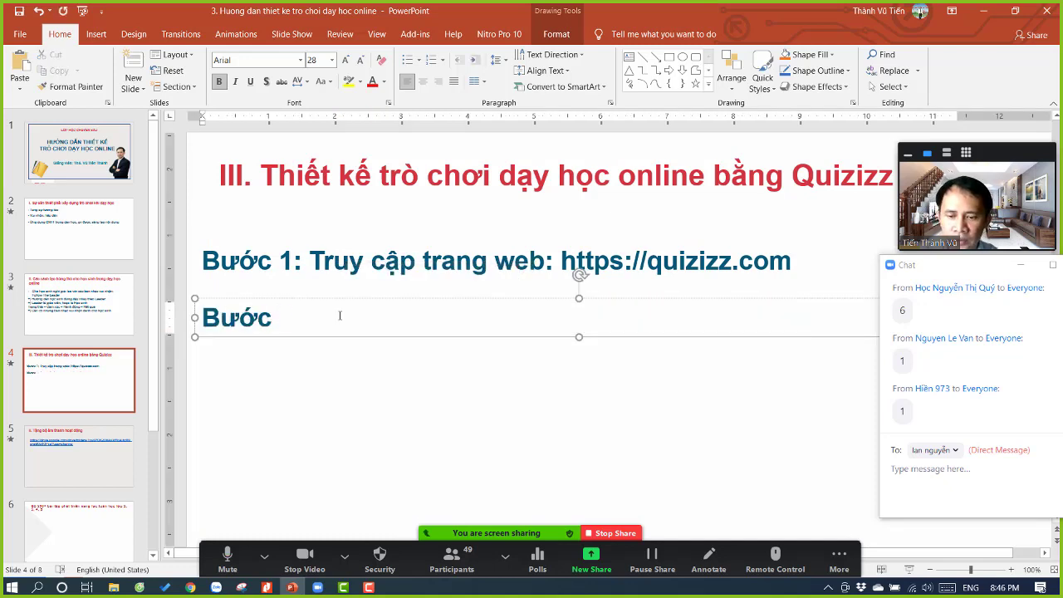
type(" Lập tài")
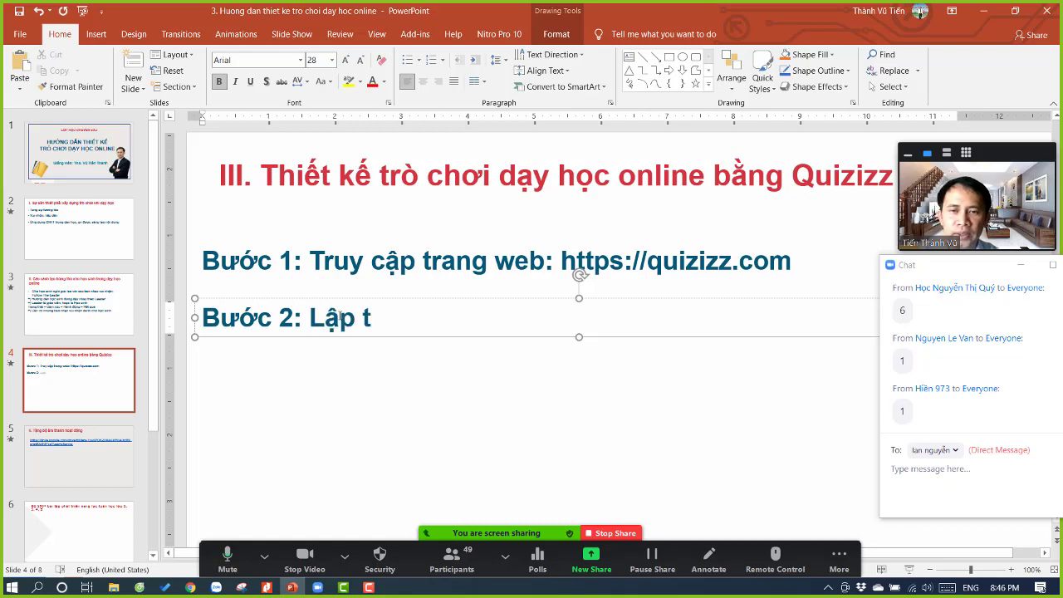
key("BackSpace")
key("BackSpace")
key("BackSpace")
key("BackSpace")
key("BackSpace")
key("BackSpace")
key("BackSpace")
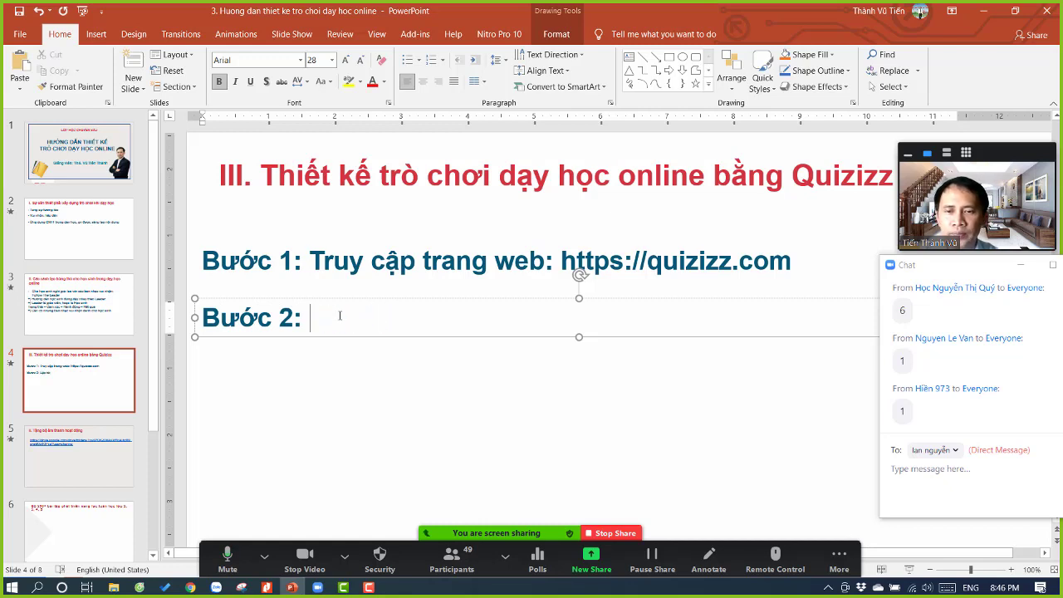
type("Đăng kí tài khoản")
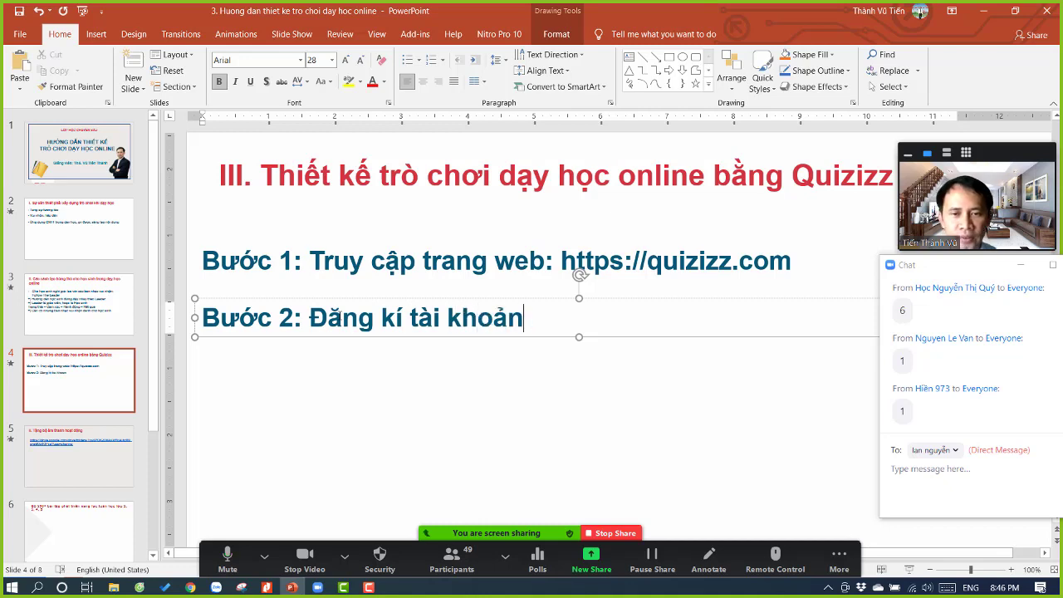
- Return to the private Quizizz window, open the free account sign-up page and shift the chat window slightly upward
left_click(265, 556)
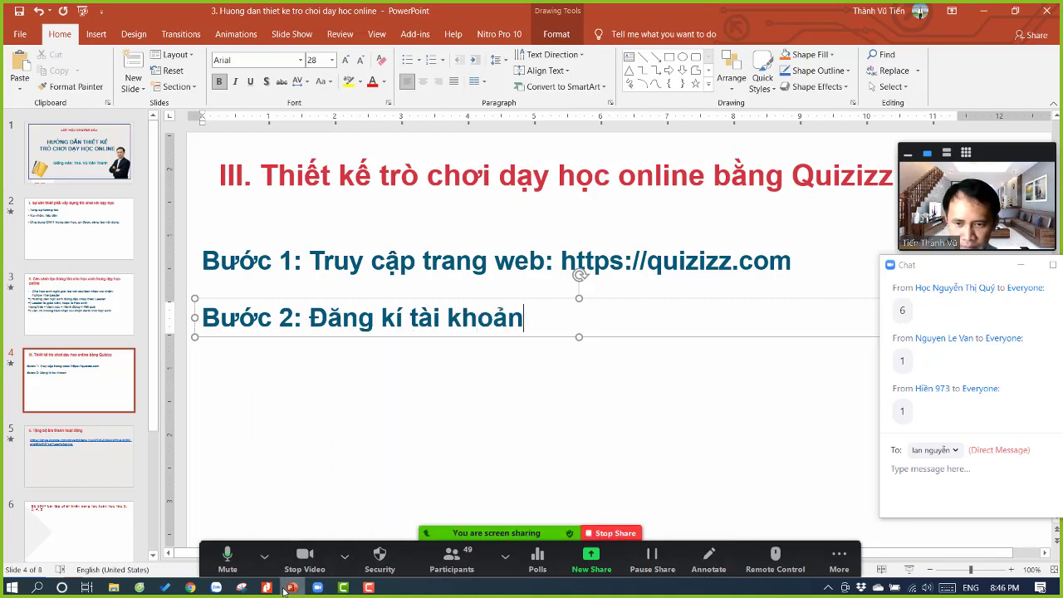
mouse_move(138, 587)
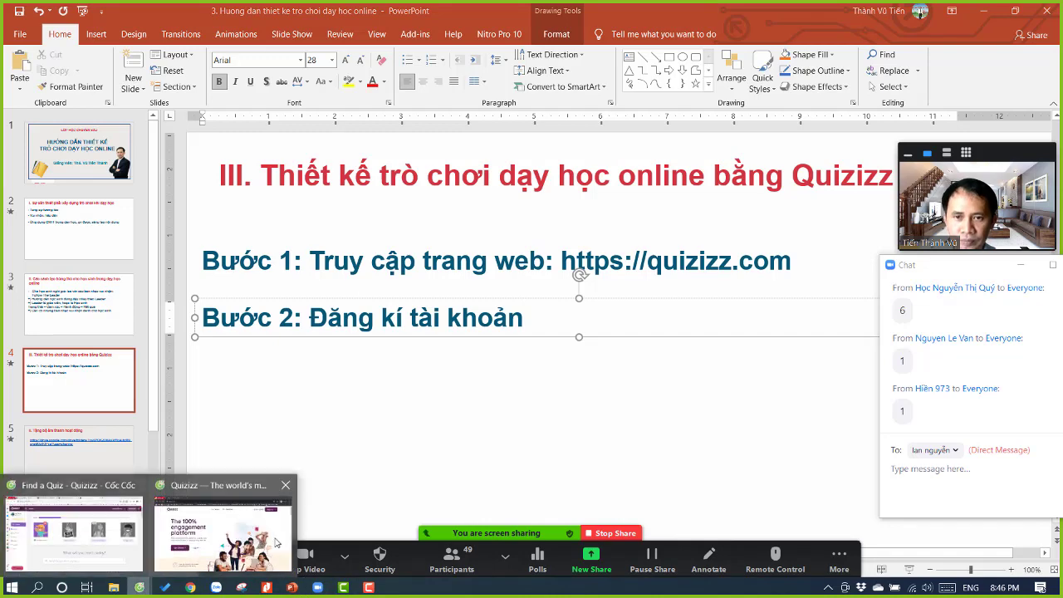
left_click(278, 538)
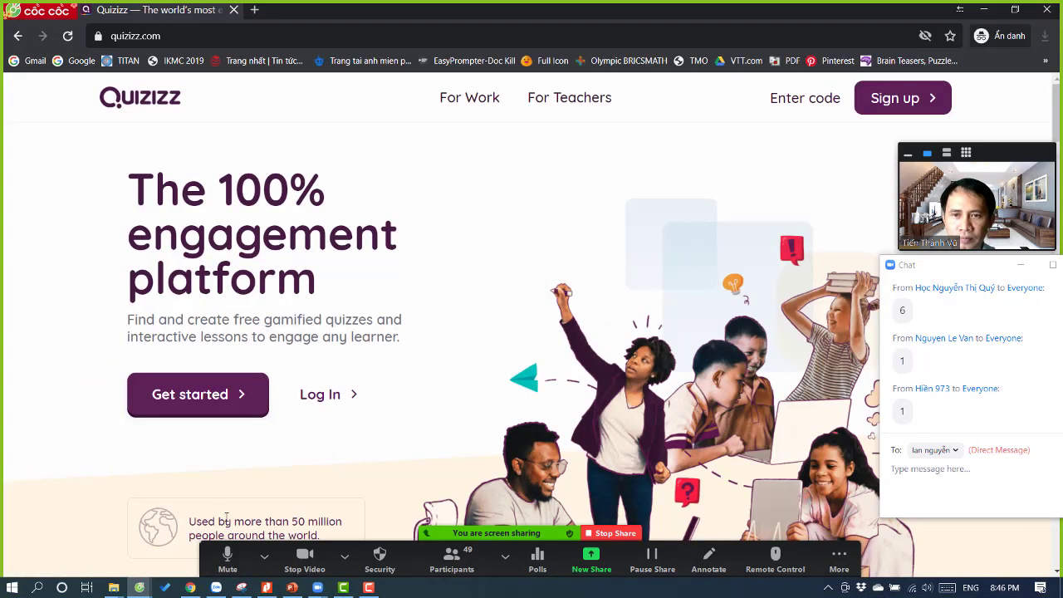
left_click(237, 405)
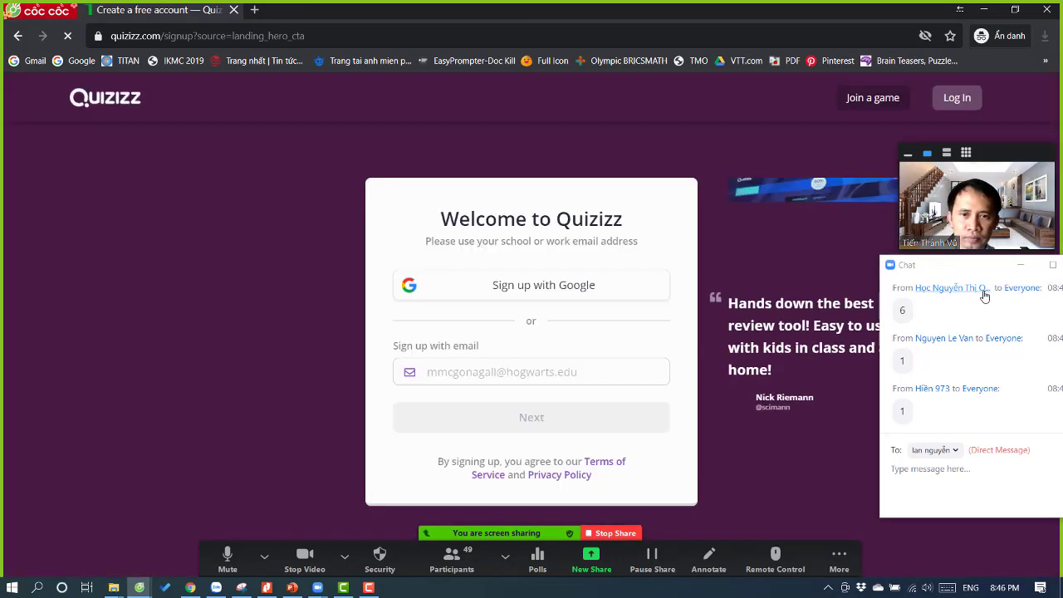
left_click_drag(962, 272, 958, 263)
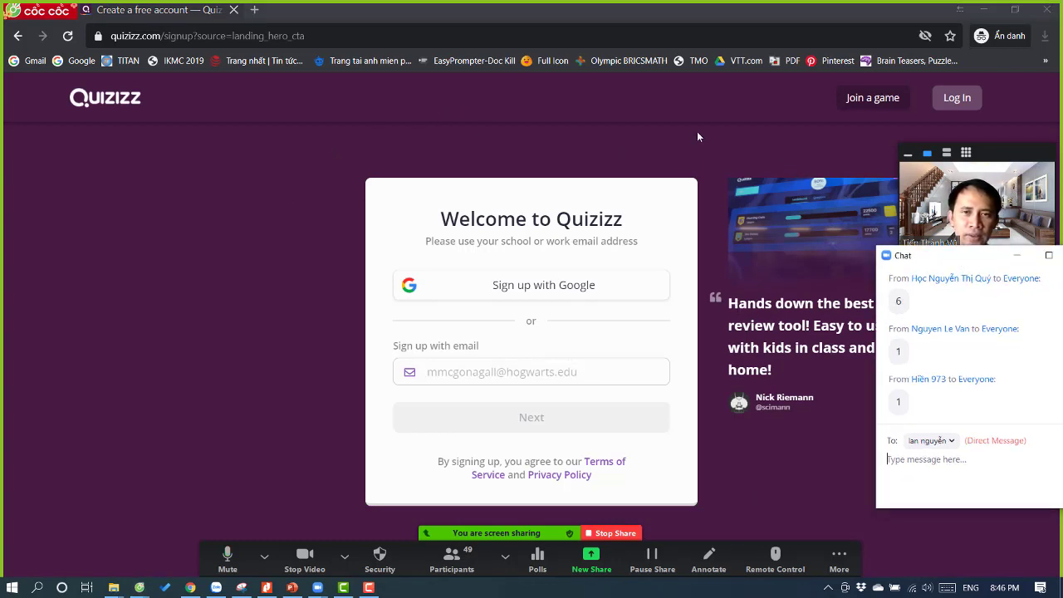
left_click(538, 194)
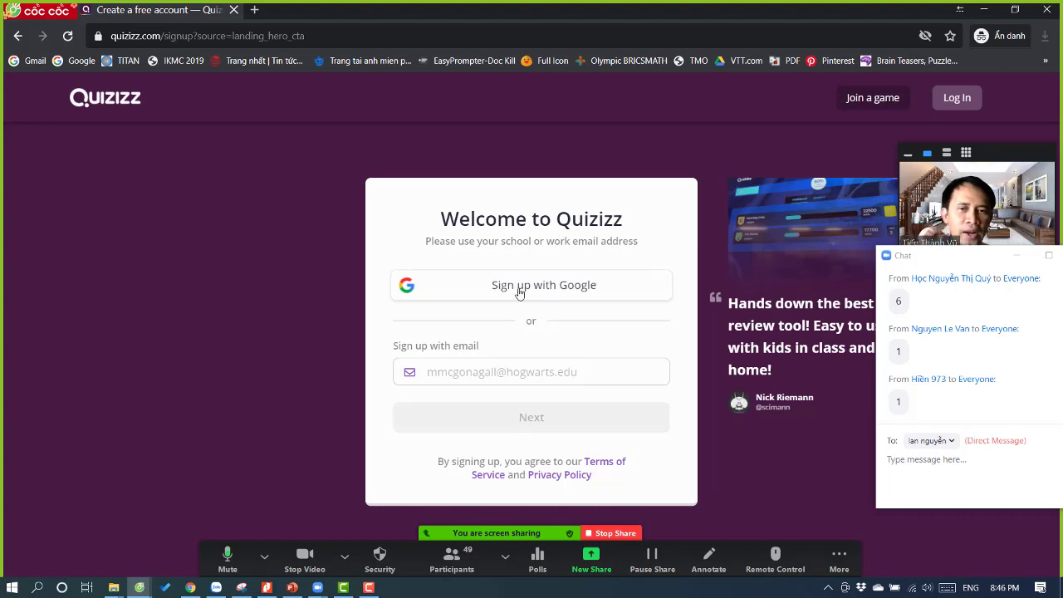
- Sign up to Quizizz with Google, filling in the saved account e-mail and the account password
left_click(565, 297)
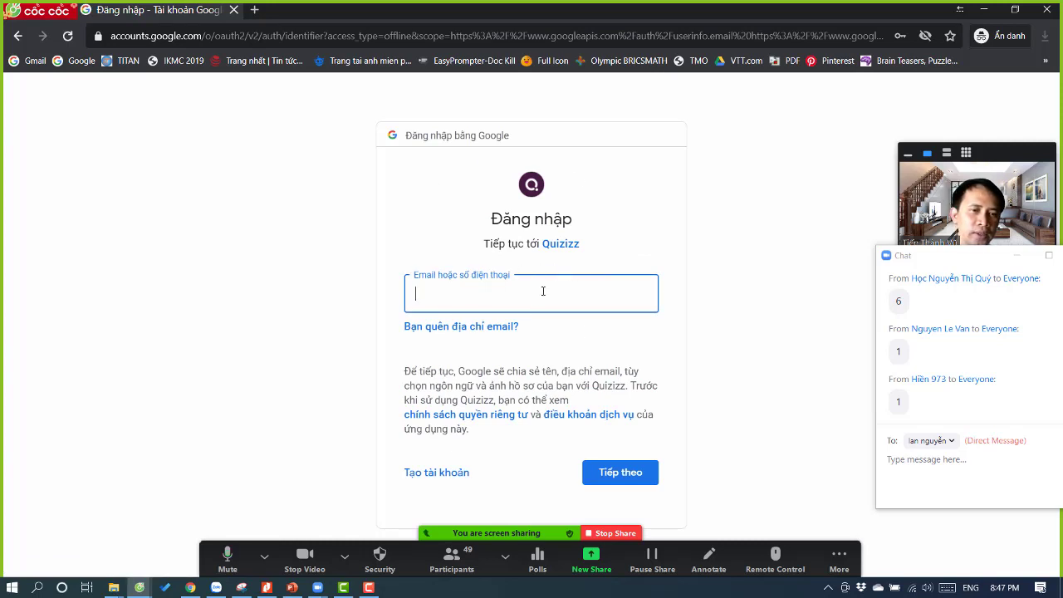
left_click(476, 297)
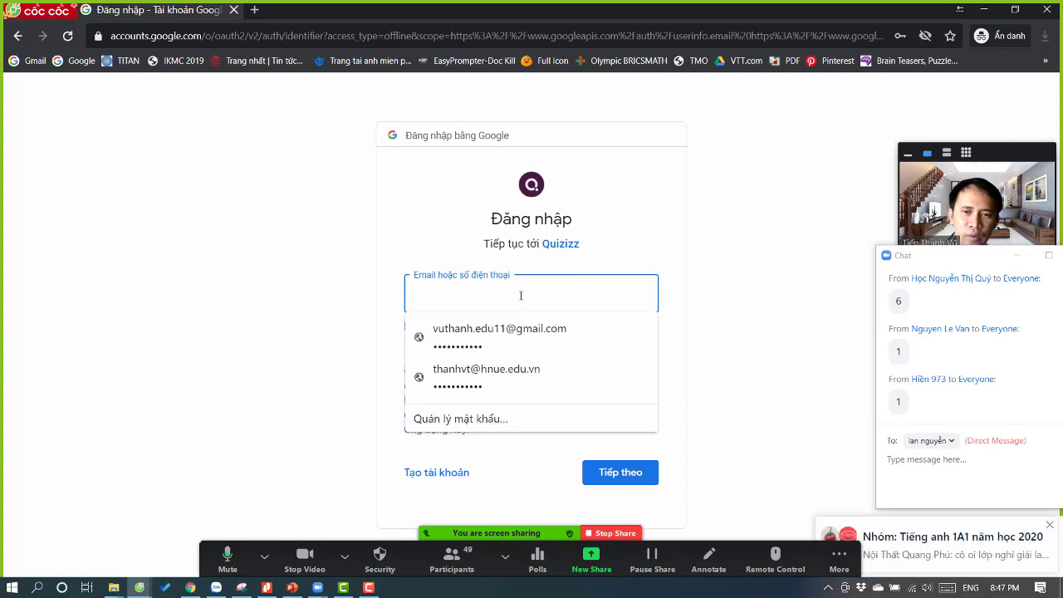
left_click(530, 341)
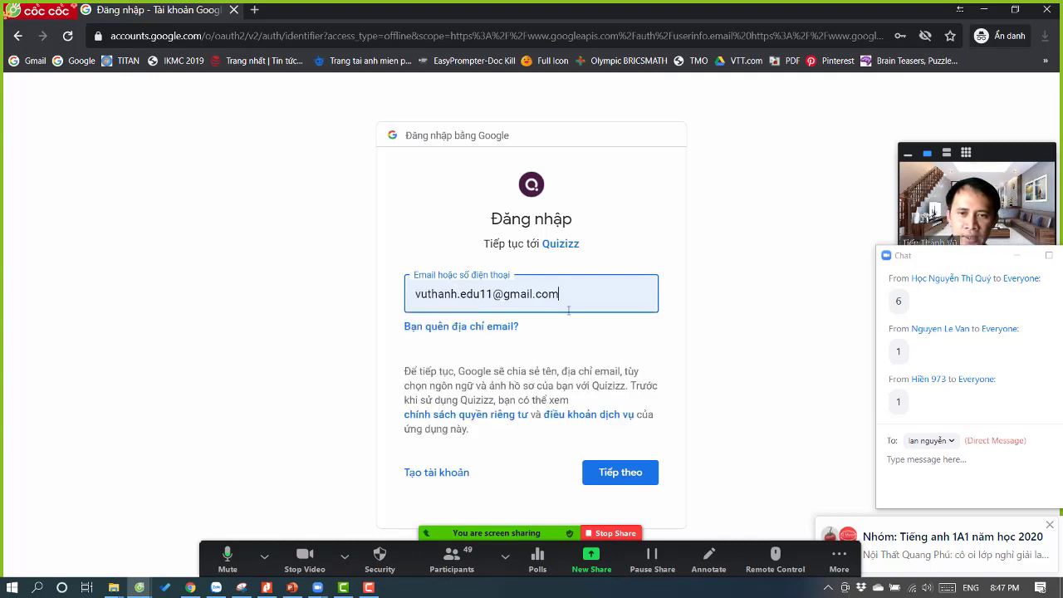
left_click(631, 479)
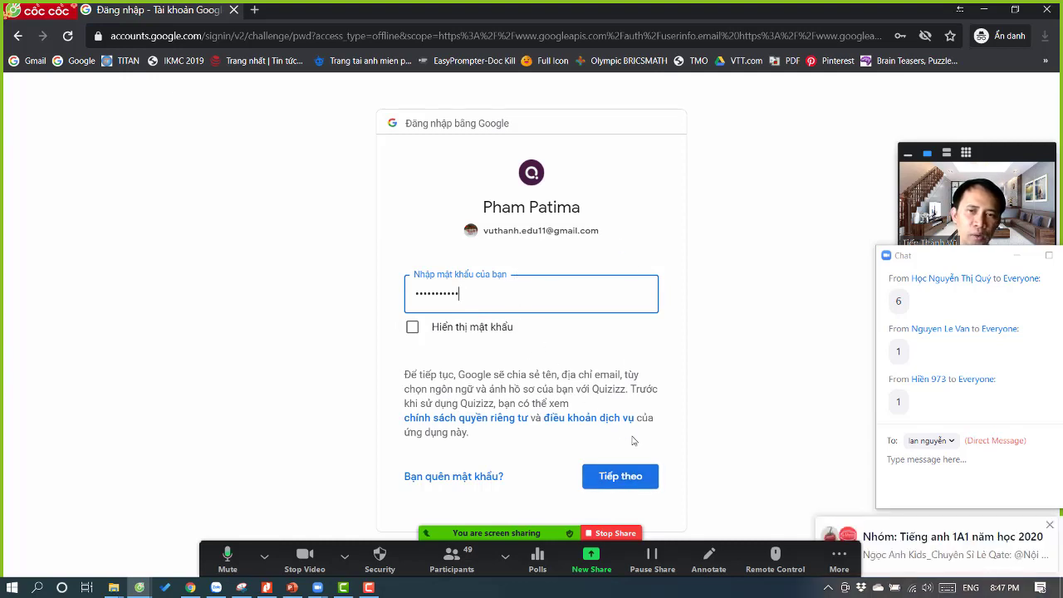
left_click(645, 484)
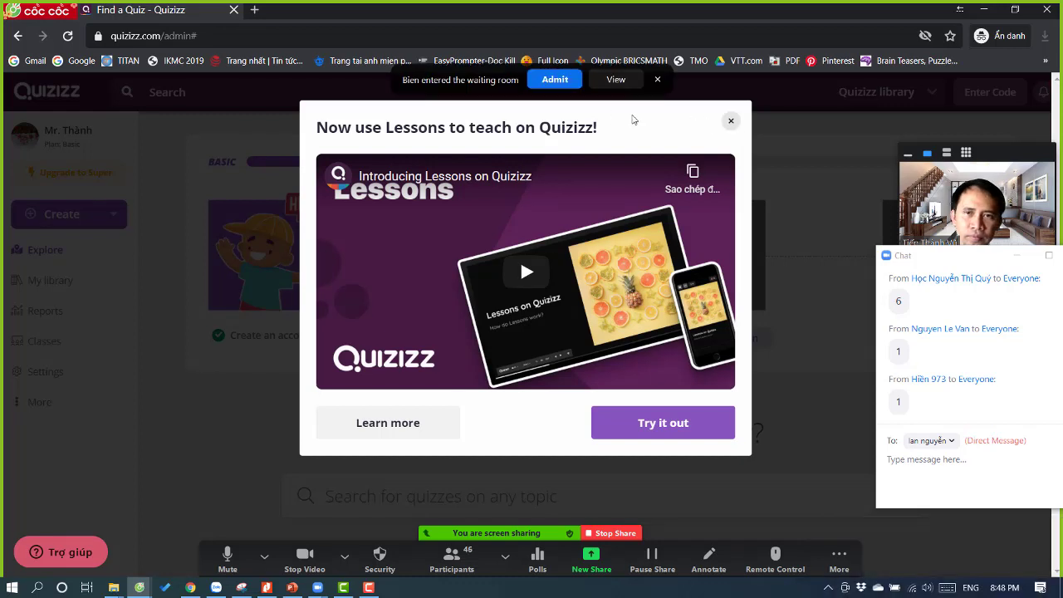
- Admit the waiting participant to the meeting and dismiss the Lessons announcement on Quizizz
left_click(555, 80)
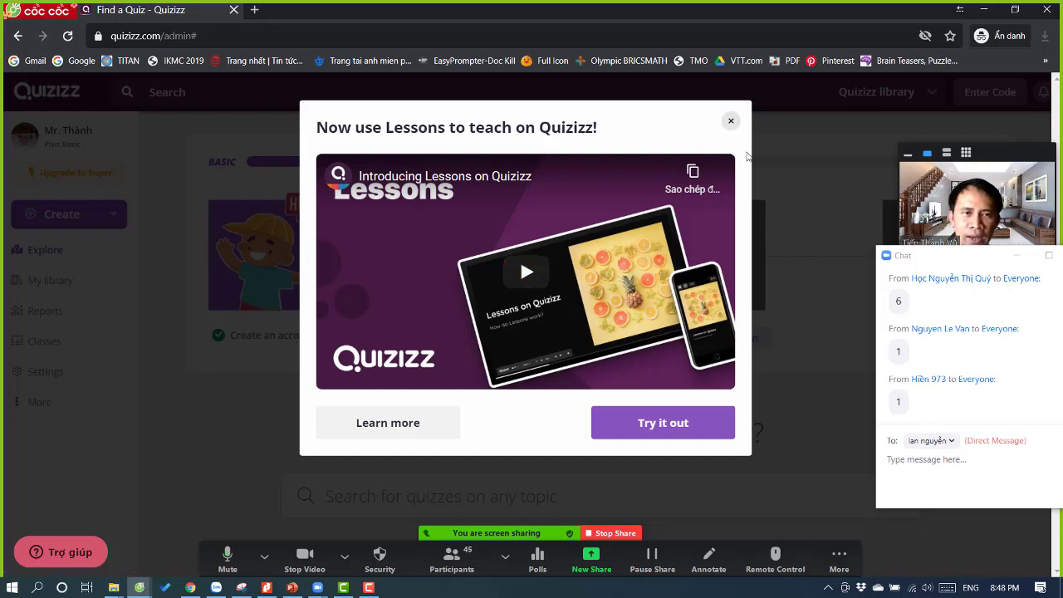
left_click(731, 123)
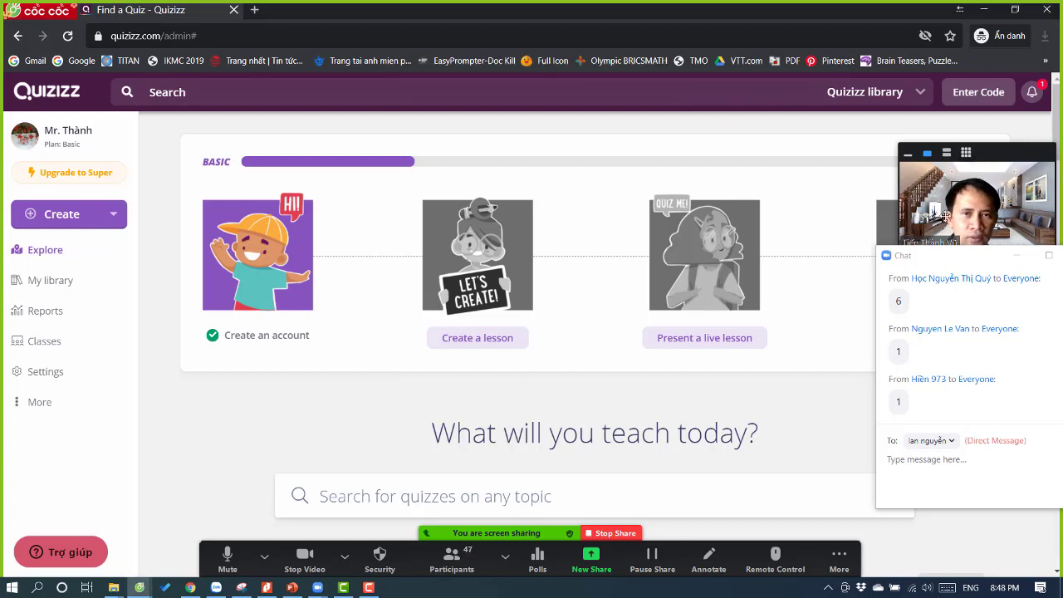
- Reposition the chat window below the presenter's video thumbnail, and view the Quizizz notifications before closing them
left_click_drag(980, 259, 988, 315)
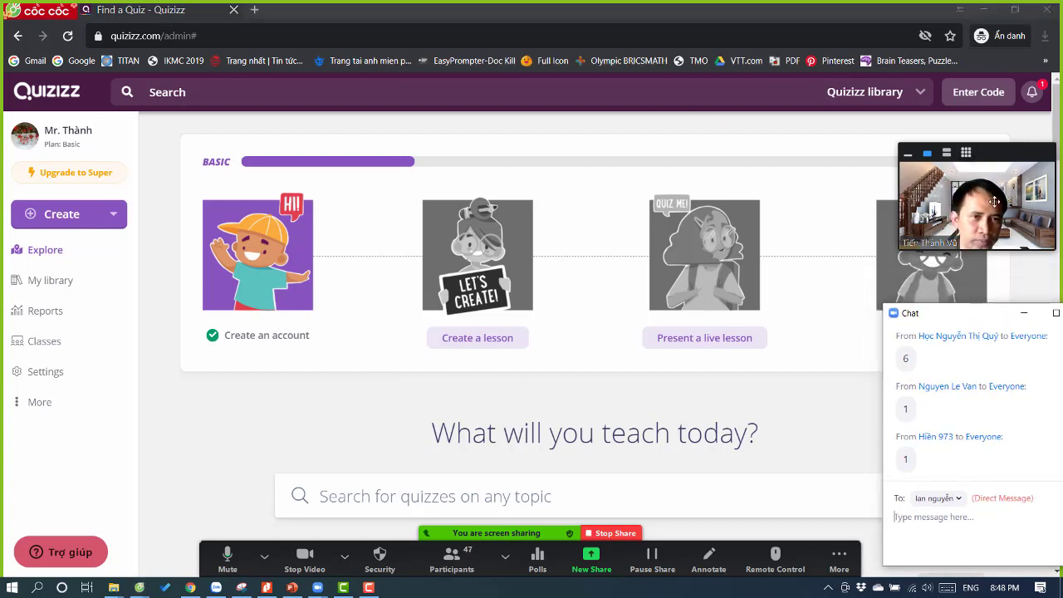
left_click_drag(998, 155, 997, 170)
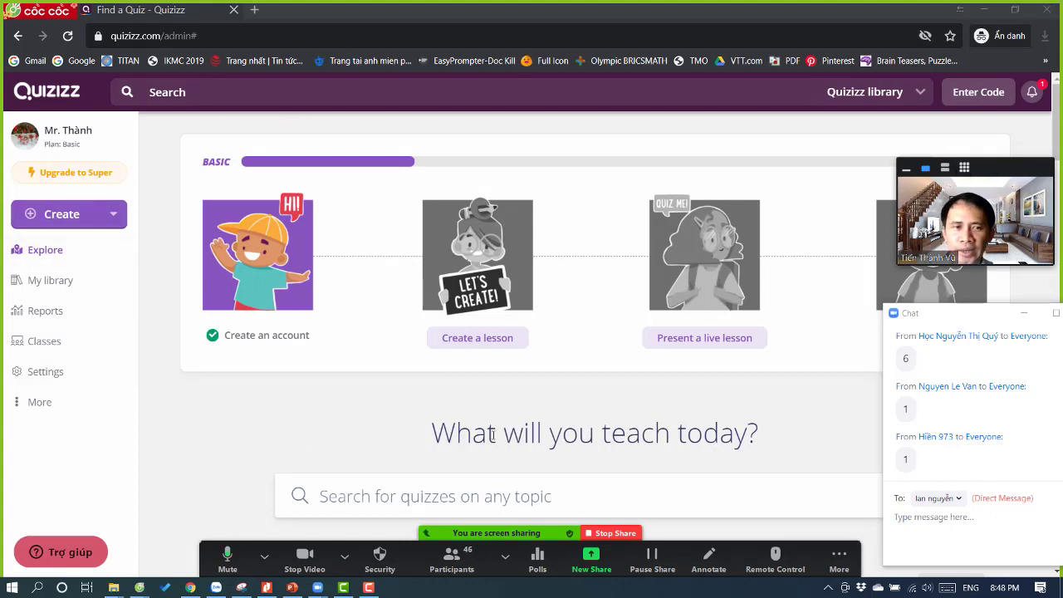
left_click_drag(966, 317, 932, 284)
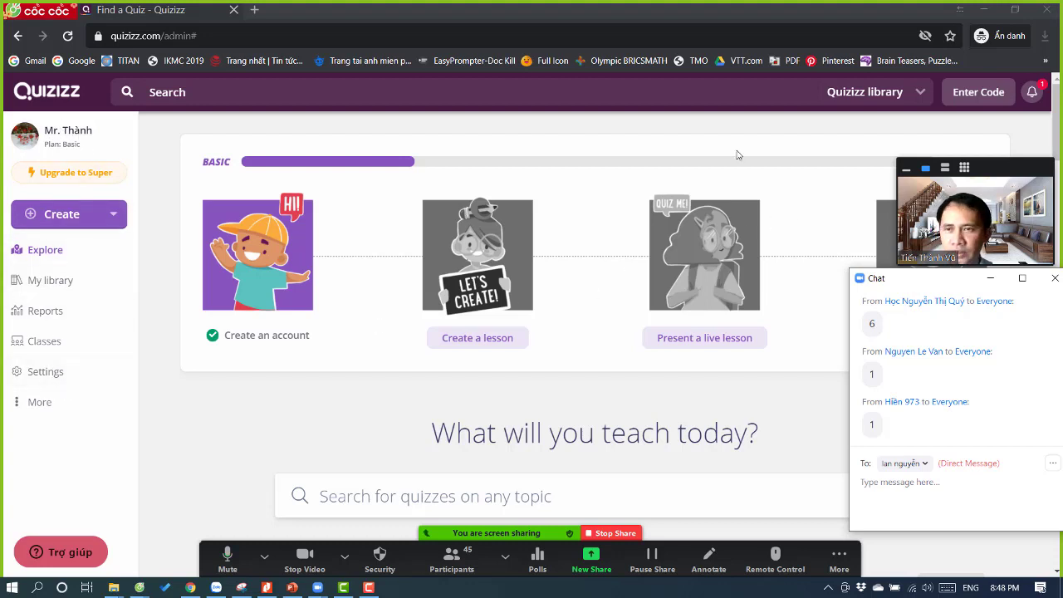
left_click(1038, 99)
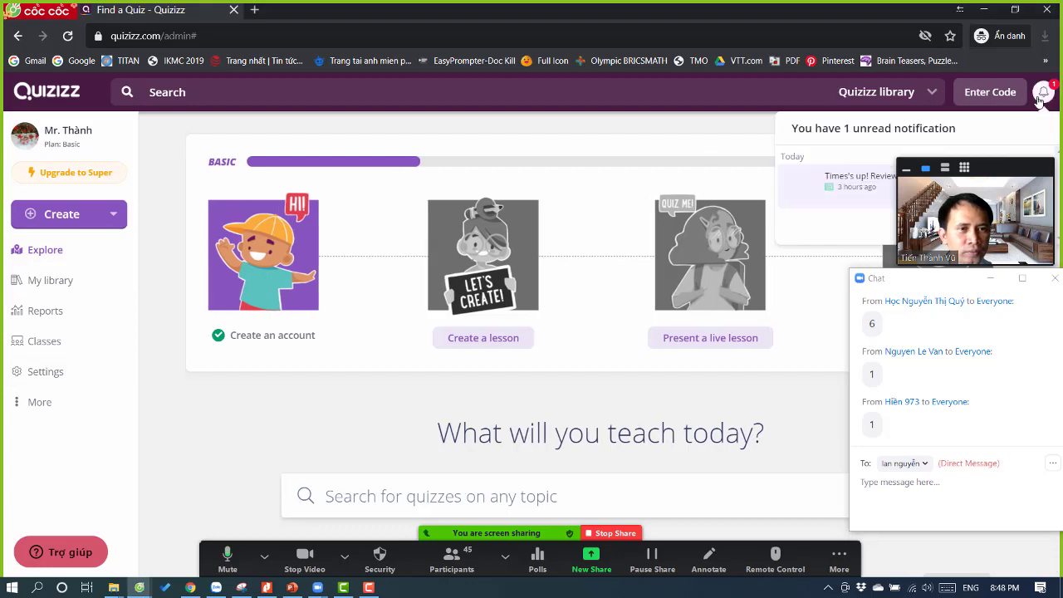
left_click(1038, 99)
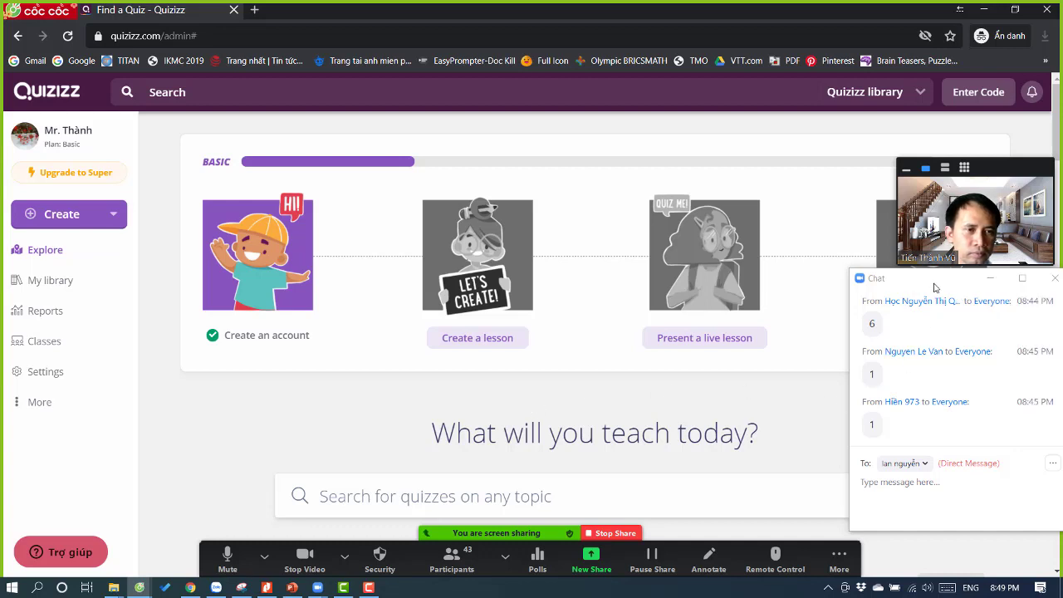
- Move the presenter's video thumbnail upward and place the chat window directly below it
left_click_drag(931, 282, 915, 279)
left_click_drag(990, 173, 987, 129)
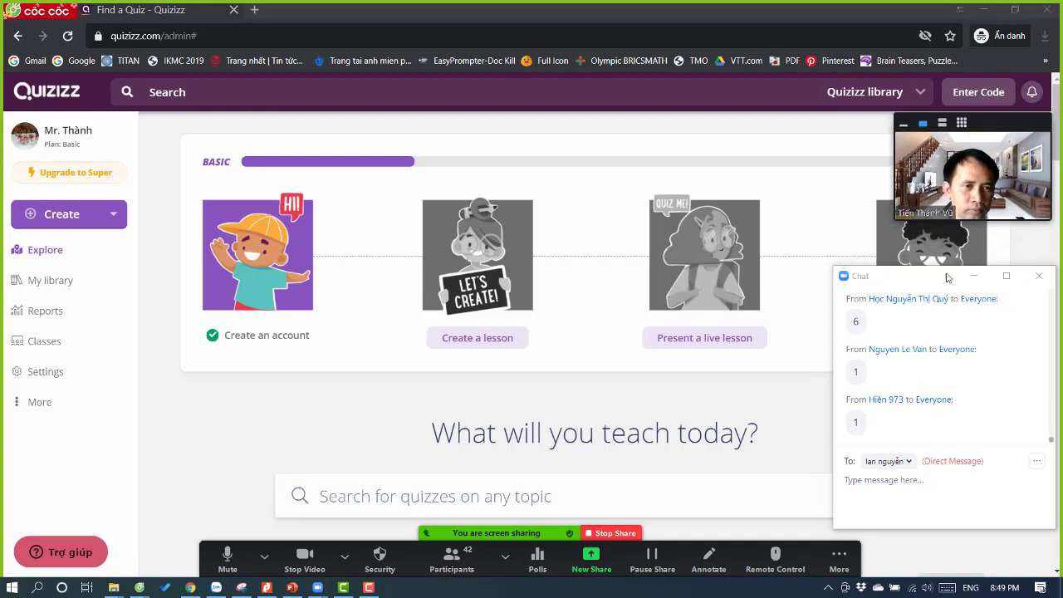
left_click_drag(948, 277, 939, 238)
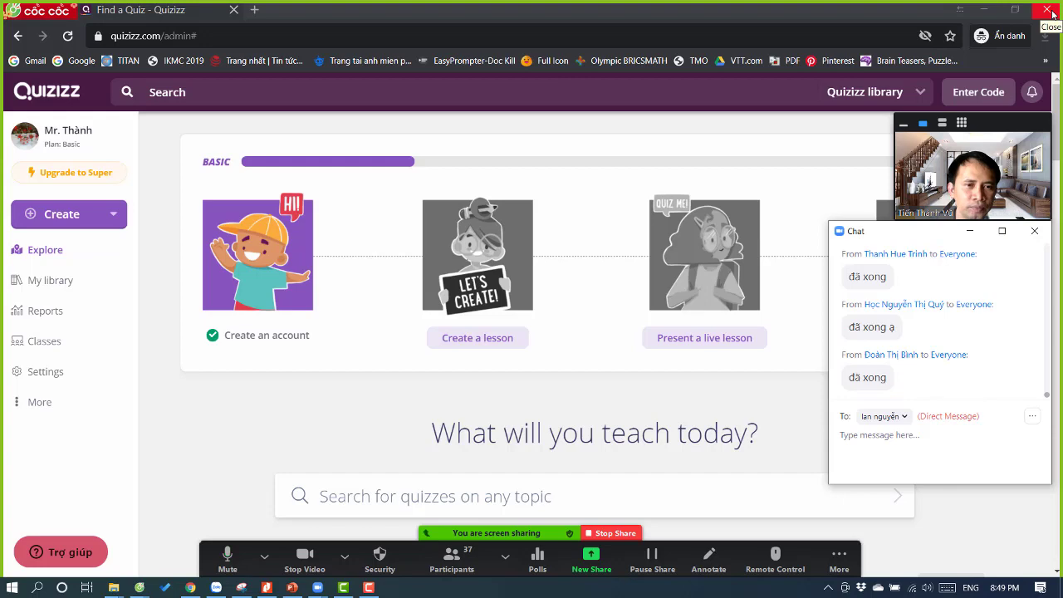
- Minimize the private Quizizz window and the PowerPoint presentation to reach the regular Quizizz window, and shift the chat window slightly aside
left_click(984, 10)
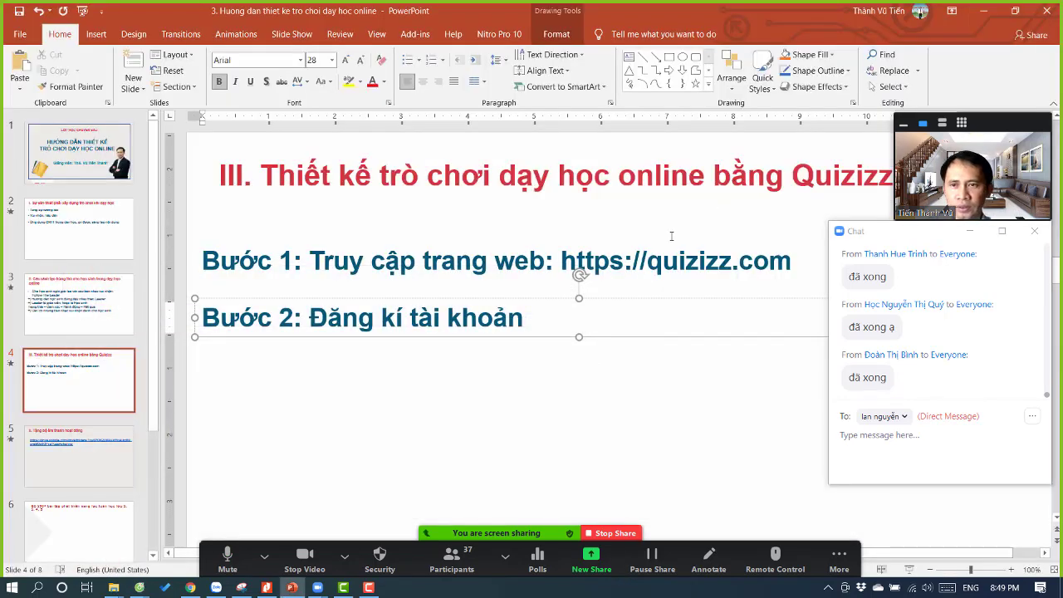
left_click(984, 11)
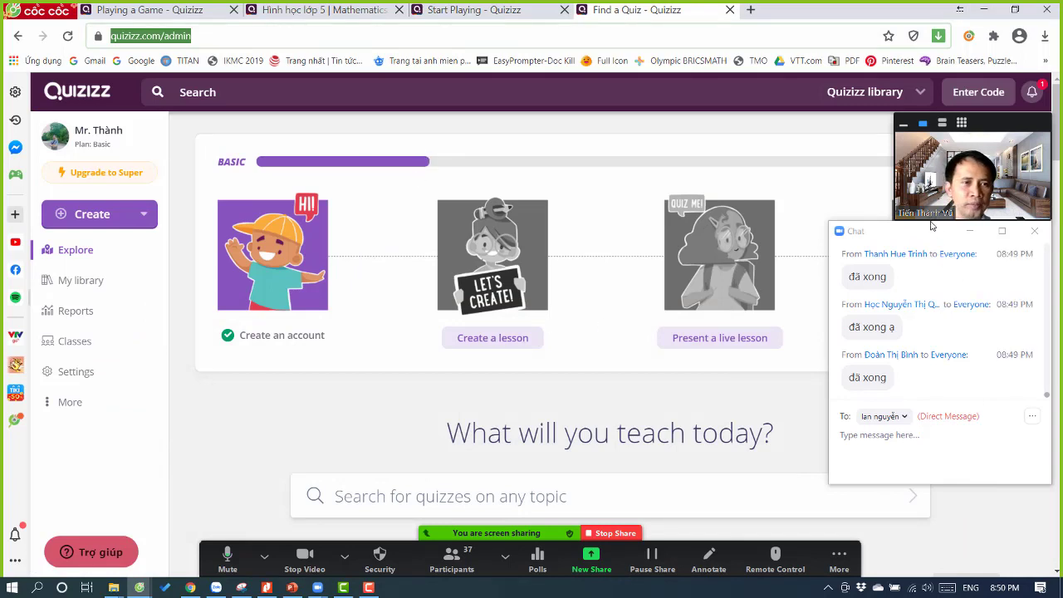
left_click_drag(929, 240, 900, 246)
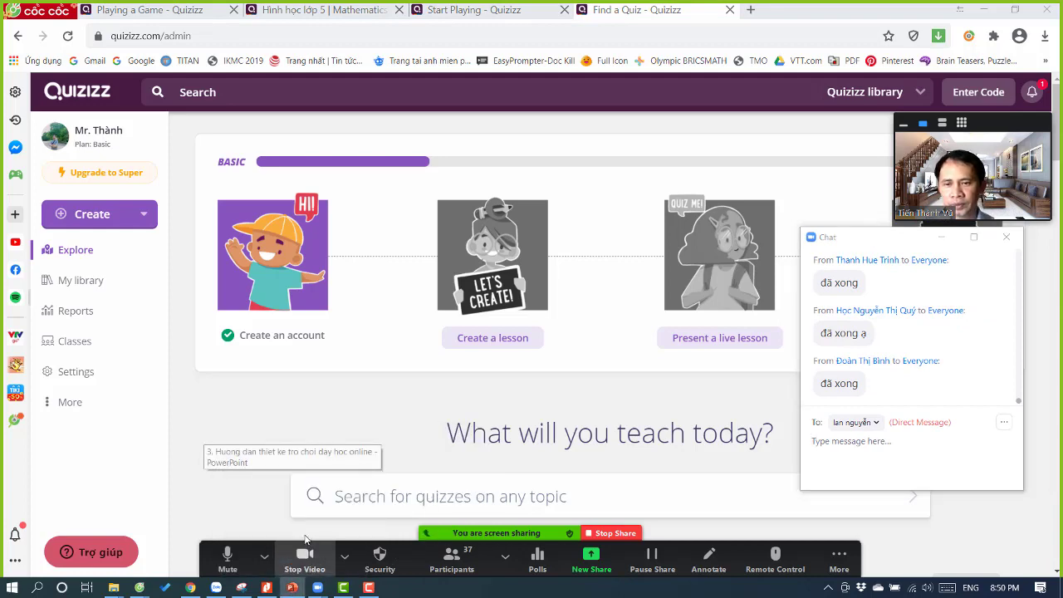
- Switch to PowerPoint and copy the "Bước 2" line below itself, rewriting the copy as "Bước 3: Tạo trò chơi trên Quizizz"
left_click(291, 589)
left_click(382, 338)
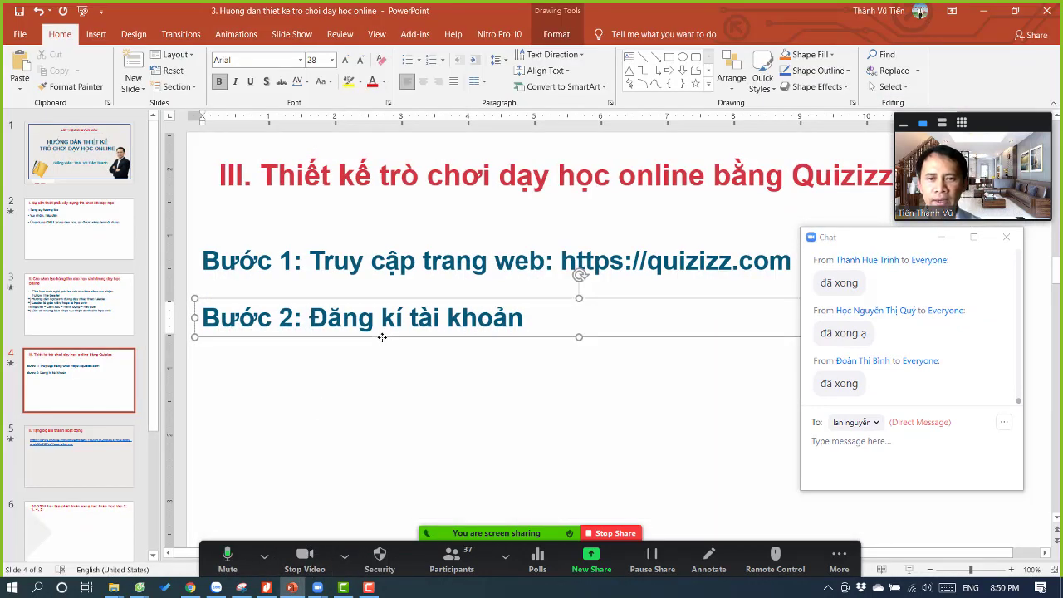
left_click_drag(383, 337, 378, 394)
left_click(293, 375)
left_click_drag(280, 375, 517, 384)
type("3: Tạo")
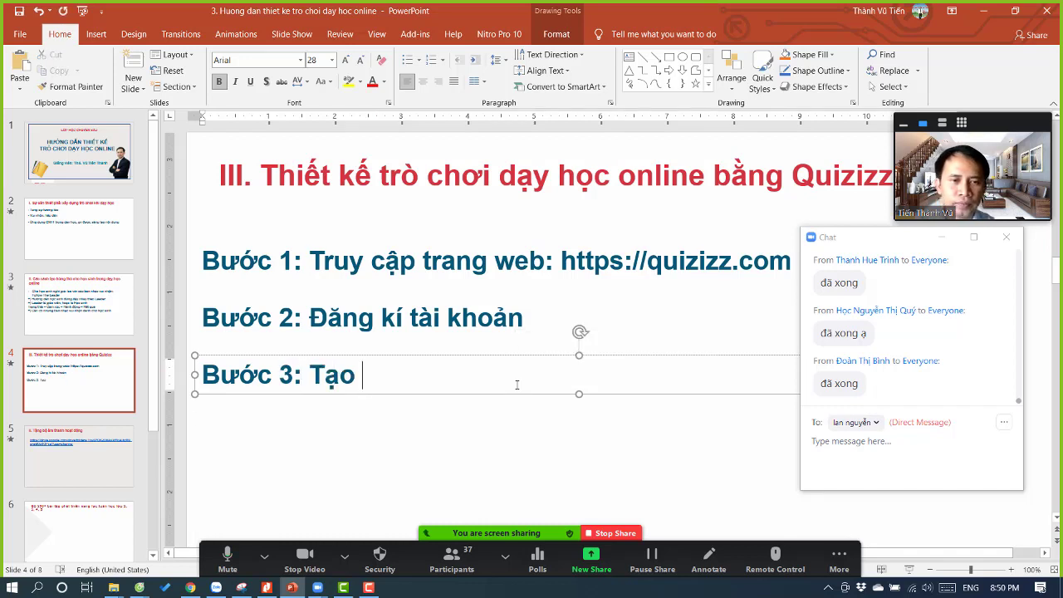
type(" tr")
type("ò chơi")
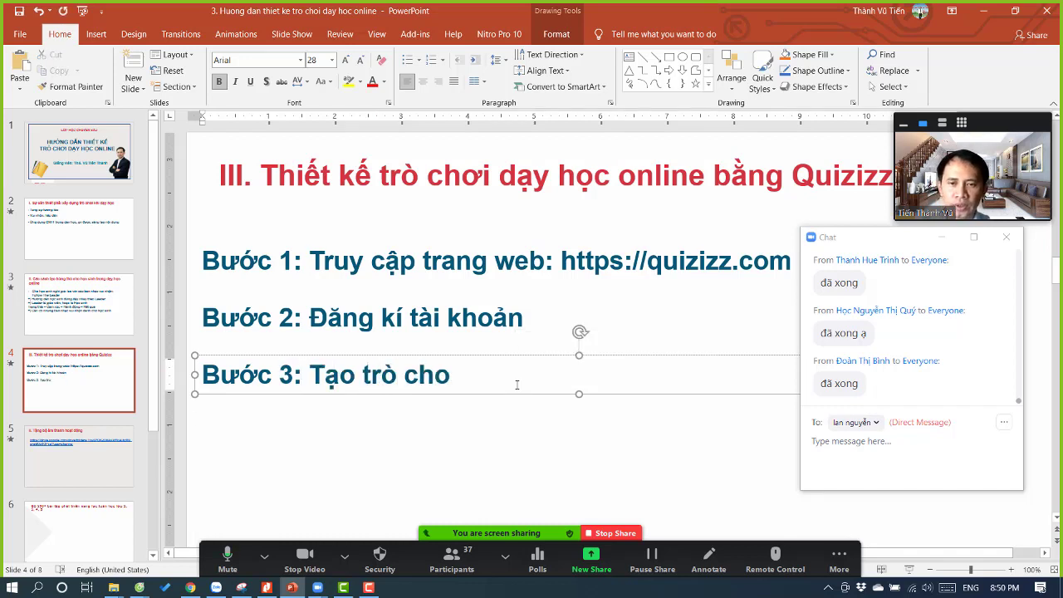
type(" trên")
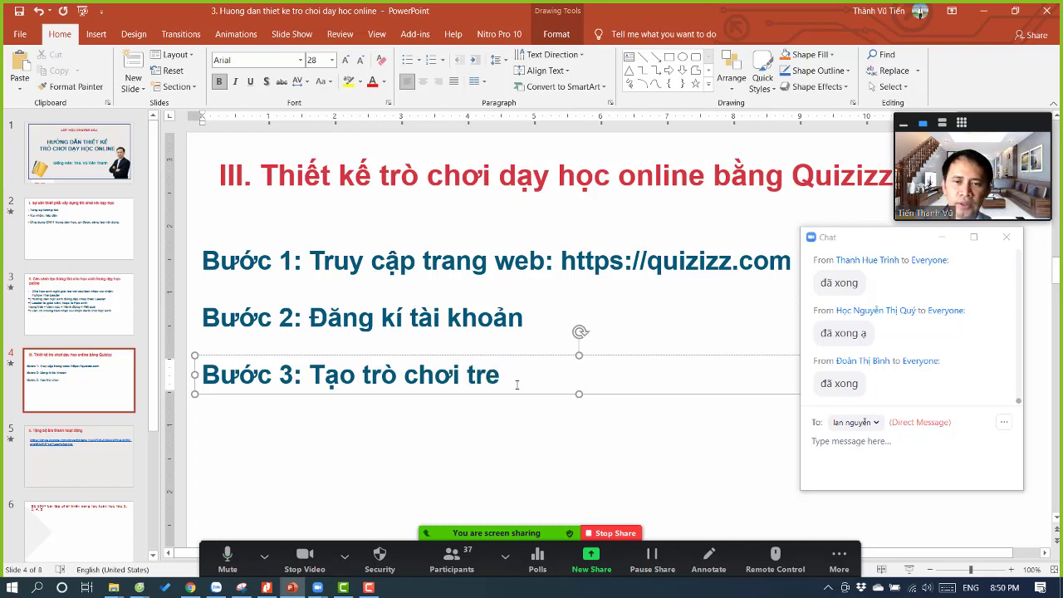
type(" Qu")
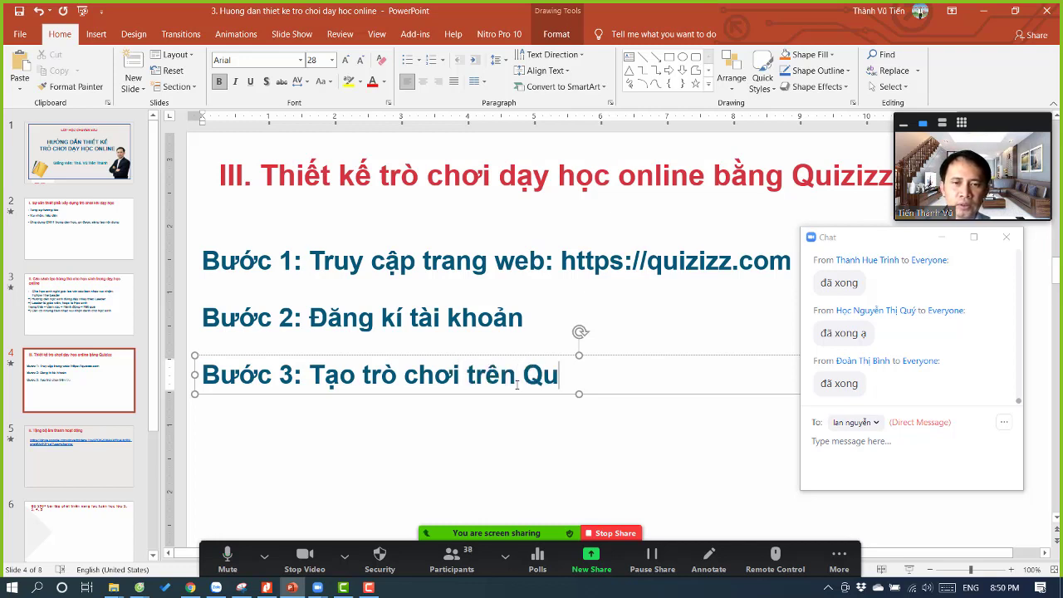
type("iziz")
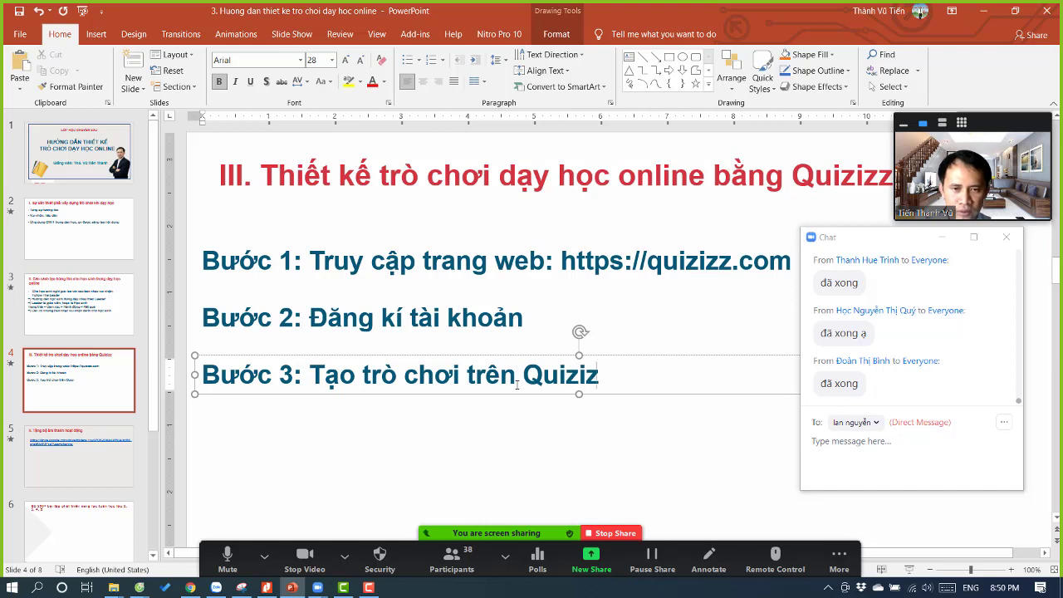
type("z")
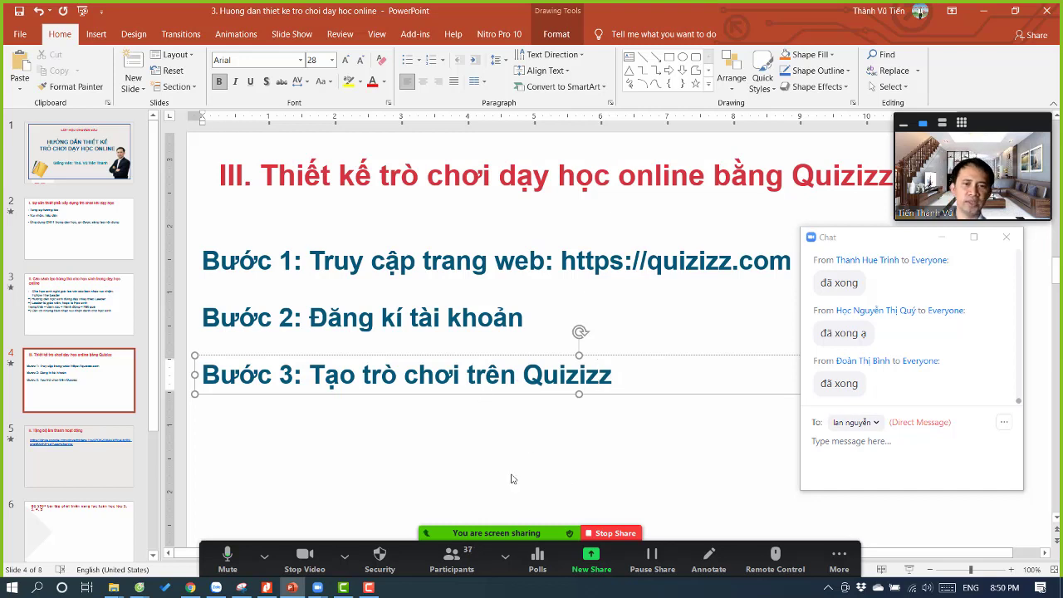
- Return from PowerPoint to the Quizizz dashboard and bring the chat window back beneath the video thumbnail
left_click(265, 556)
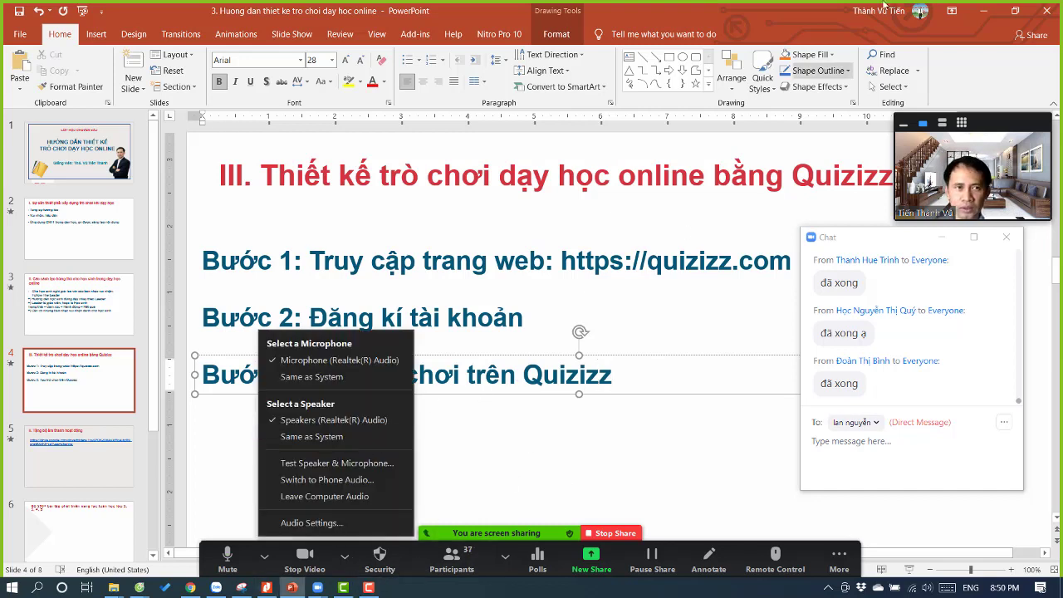
left_click(984, 11)
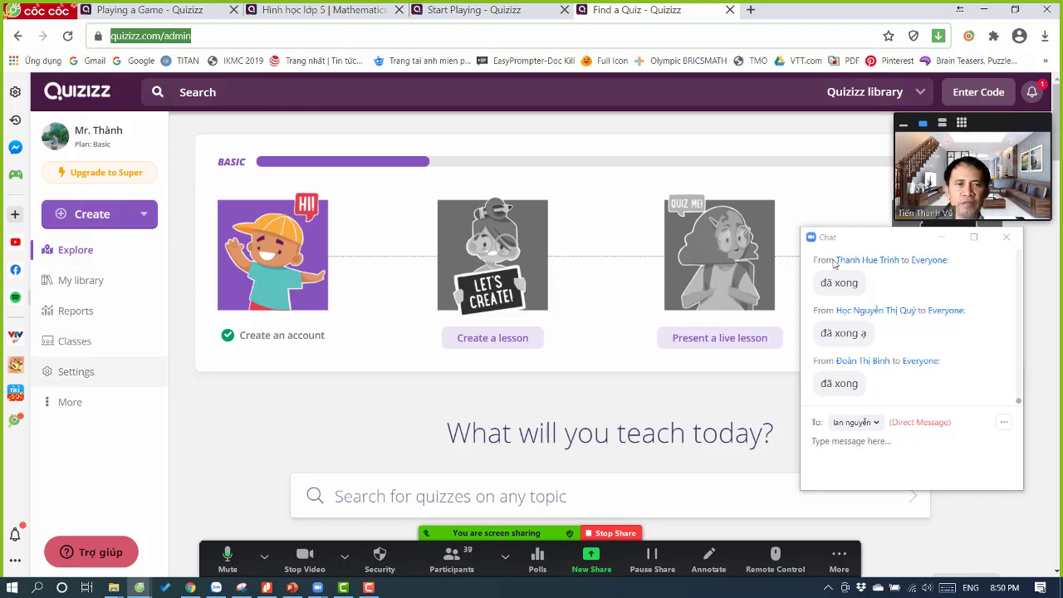
left_click_drag(881, 240, 906, 234)
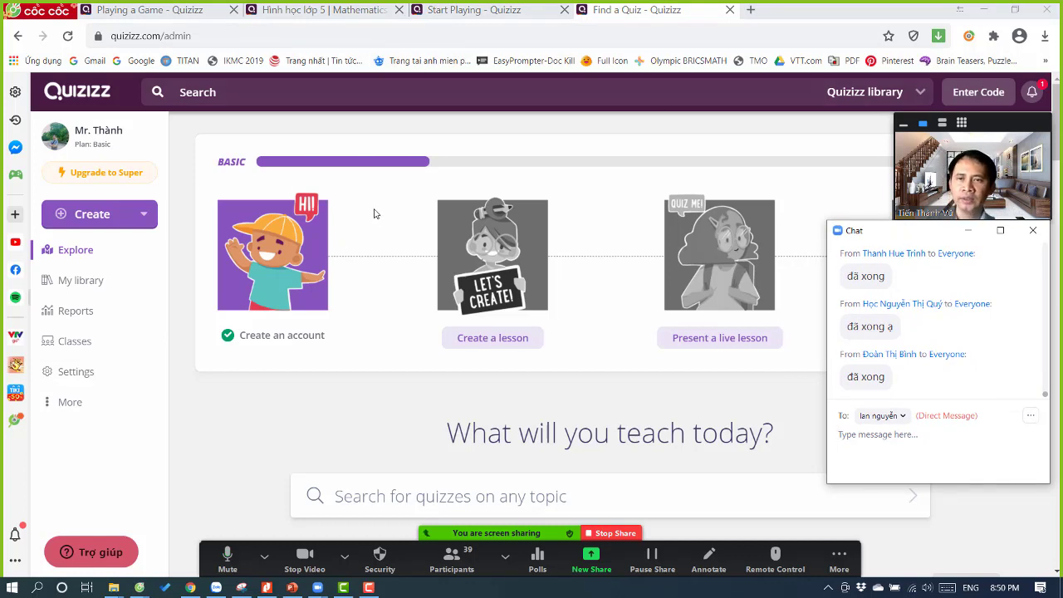
- View the Quizizz Super upgrade page with the chat window moved off its pricing box, and go back to the dashboard
left_click(120, 181)
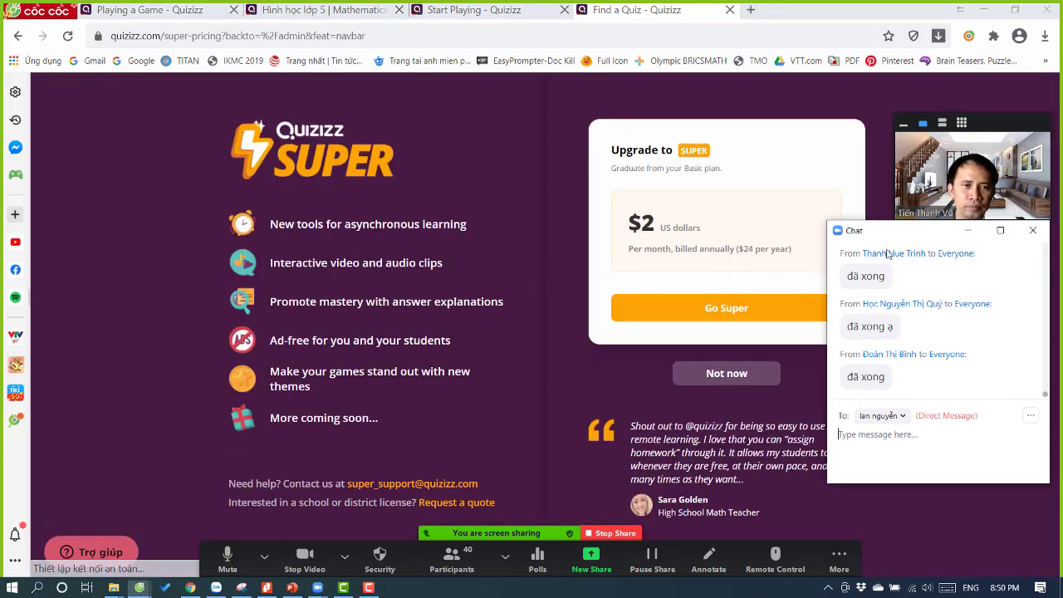
left_click_drag(896, 237, 885, 280)
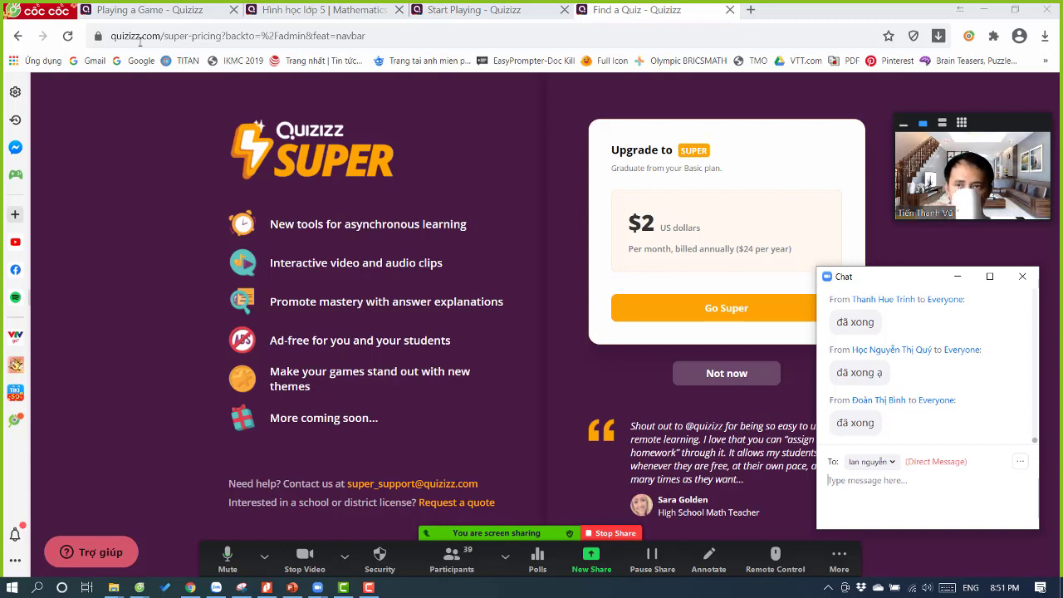
left_click(18, 38)
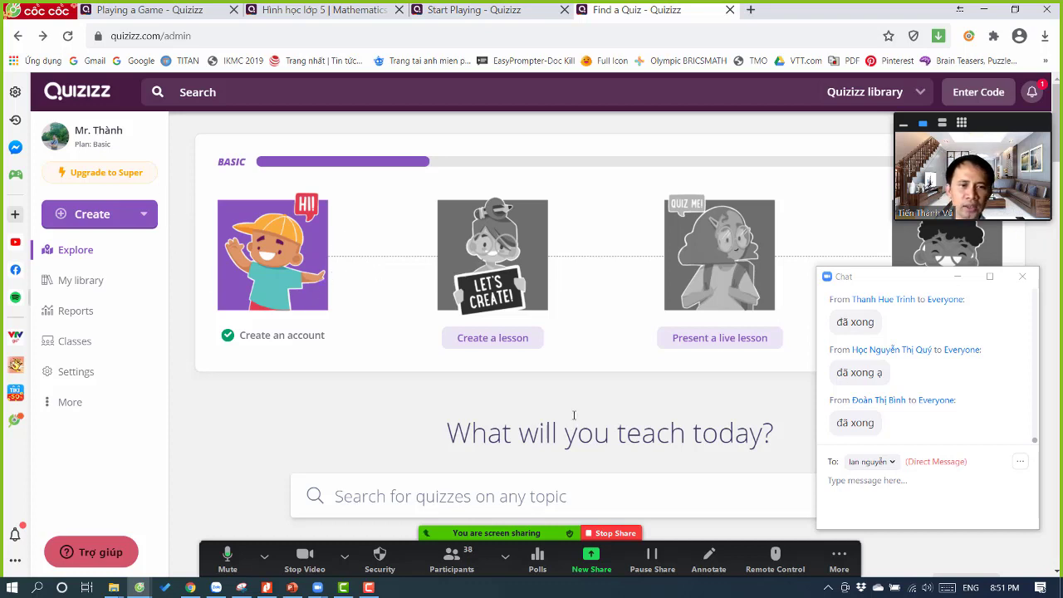
- Admit the waiting participants to the meeting, revisiting the steps slide in PowerPoint before returning to the Quizizz dashboard
left_click(574, 80)
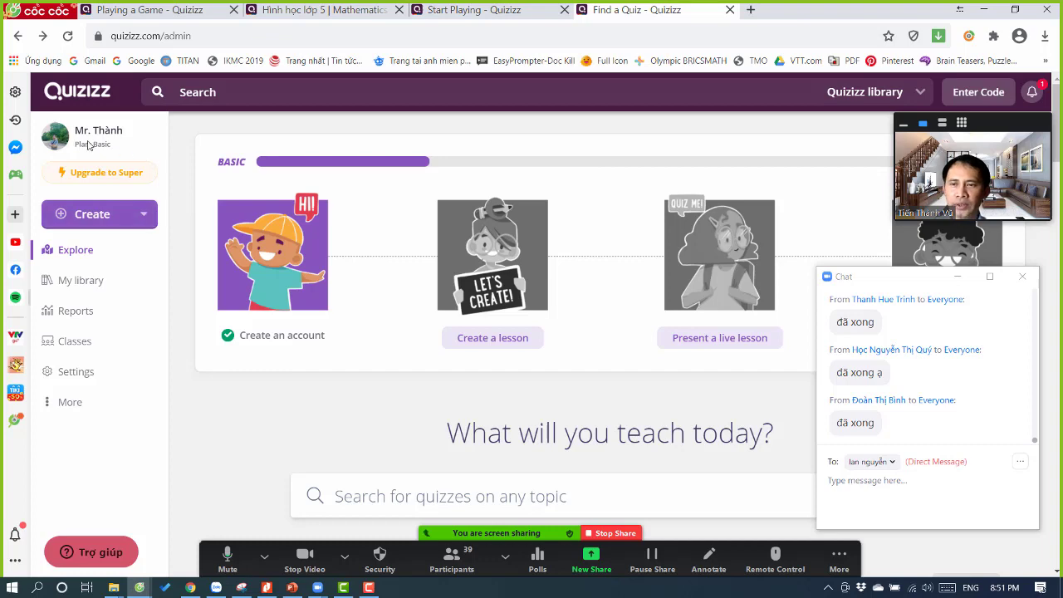
left_click(292, 588)
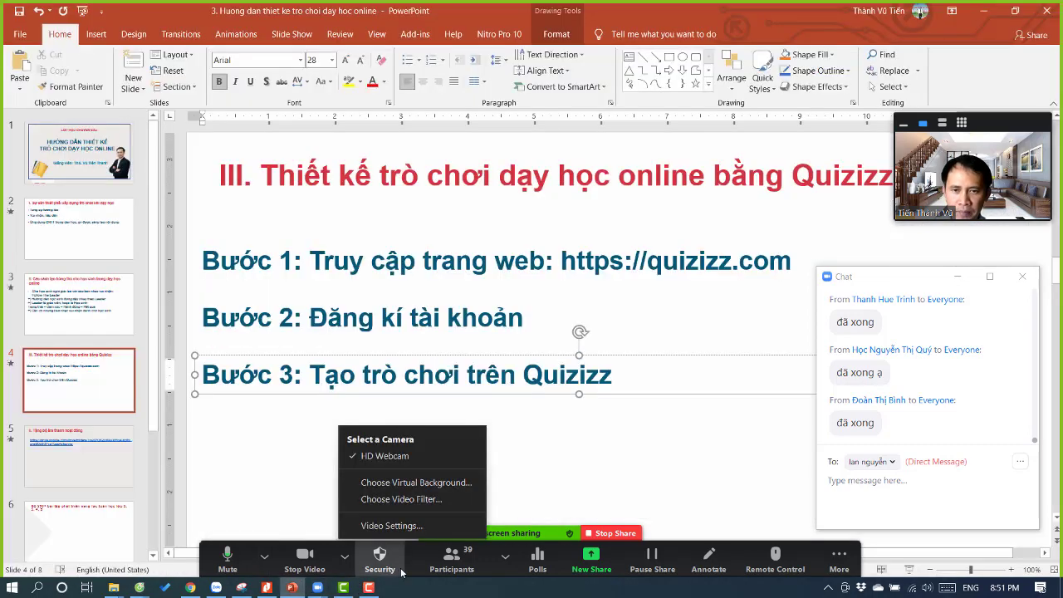
left_click(642, 381)
scroll(519, 428, "down", 1)
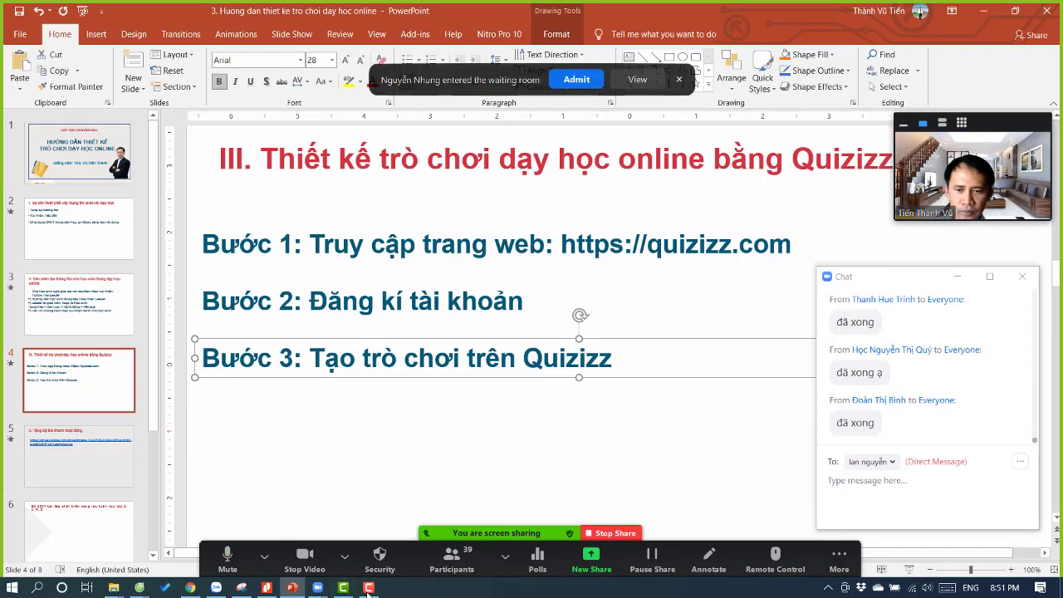
left_click(984, 11)
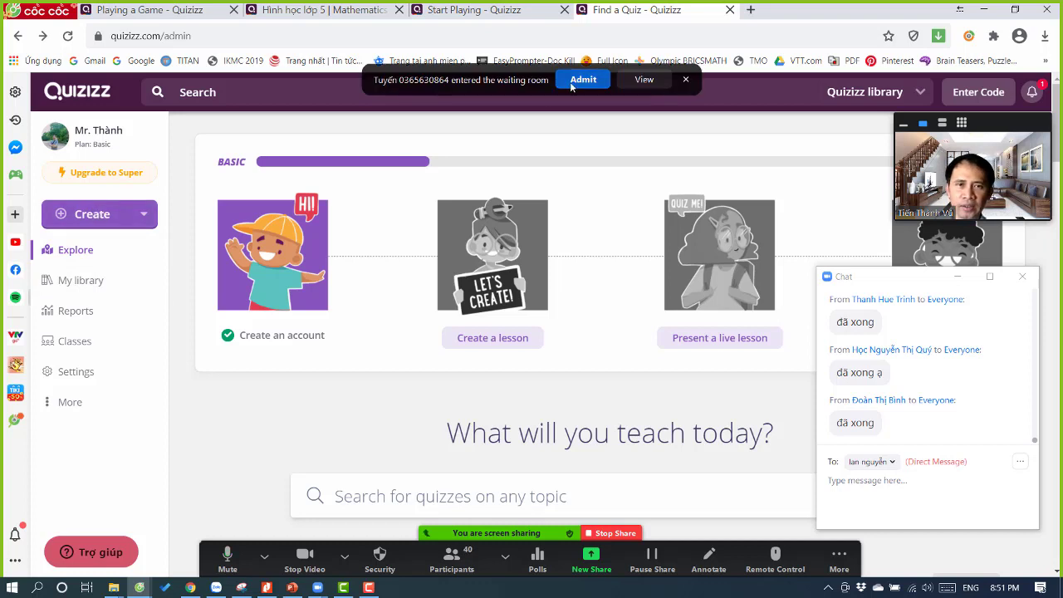
left_click(572, 83)
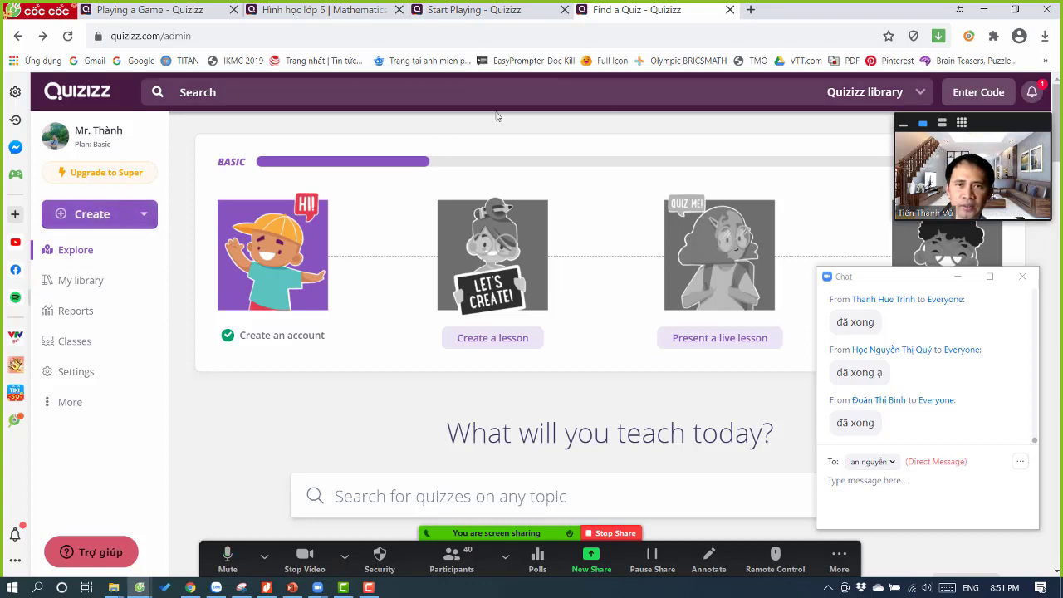
- Start creating a new quiz on Quizizz and admit the waiting participant to the meeting
left_click(84, 217)
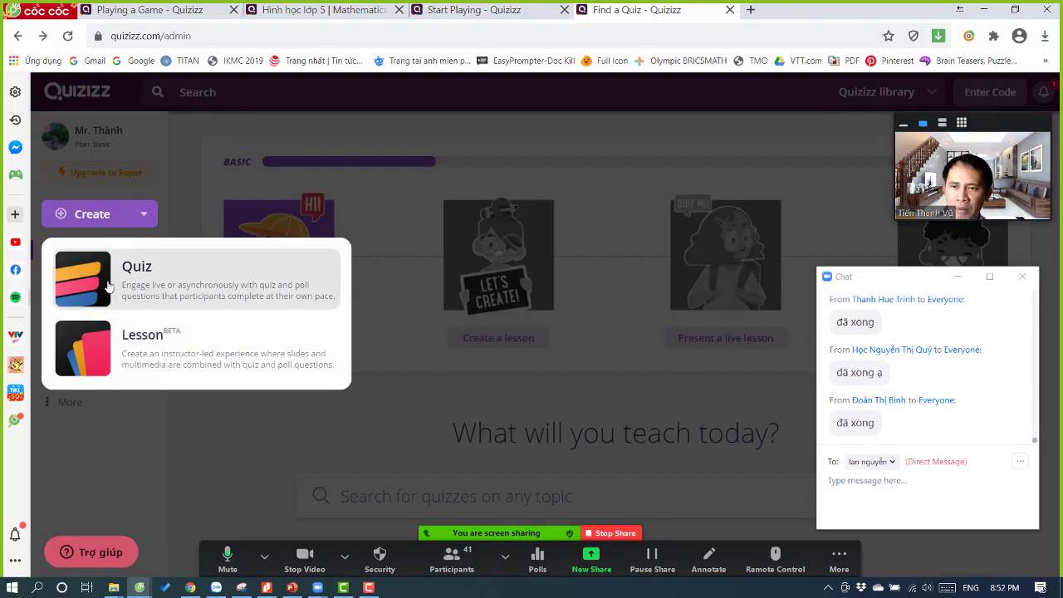
left_click(179, 275)
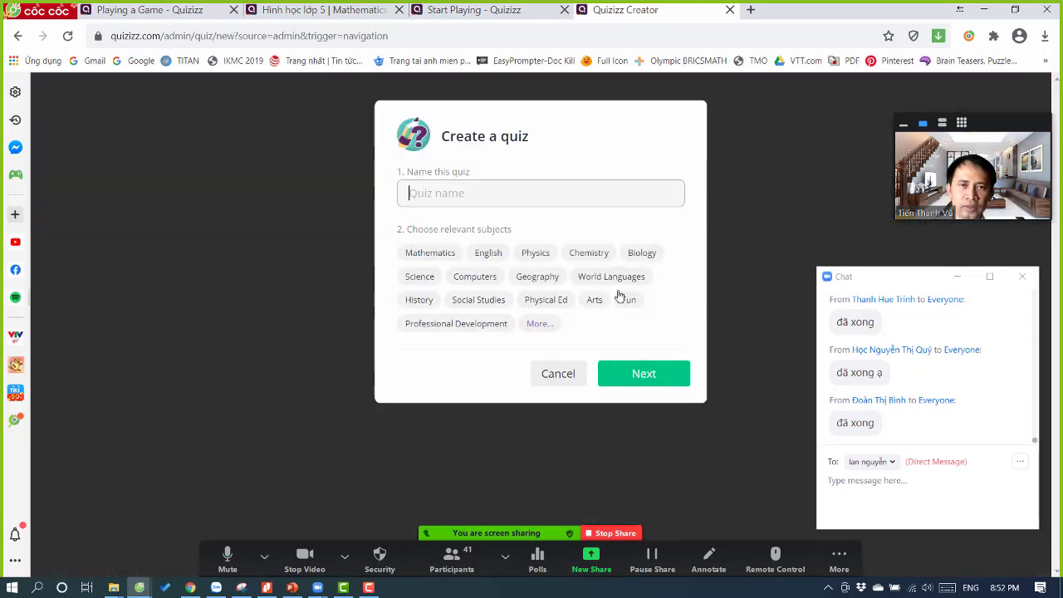
left_click(509, 11)
left_click(629, 9)
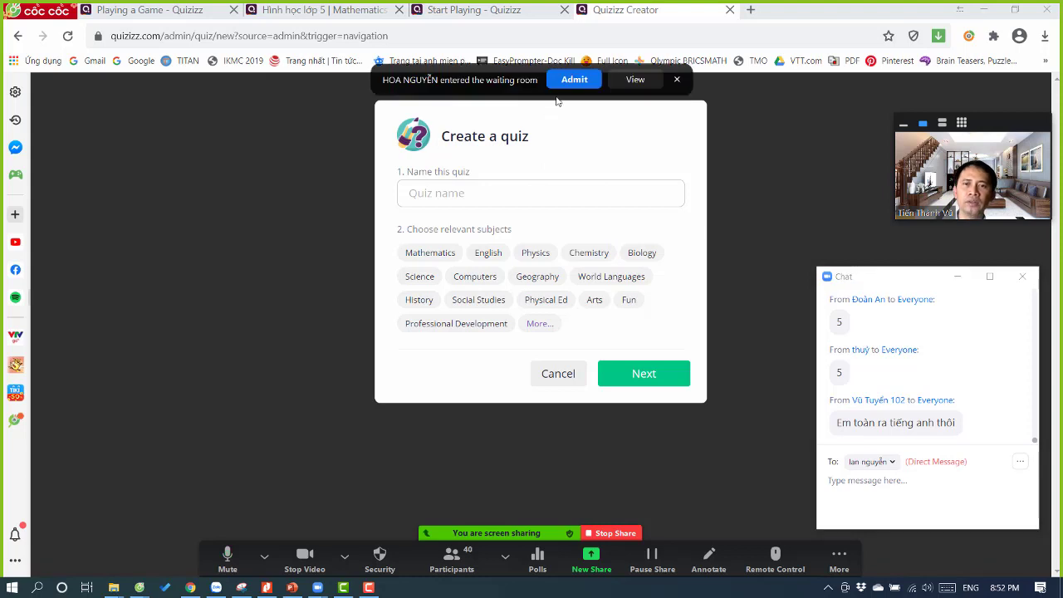
left_click(574, 80)
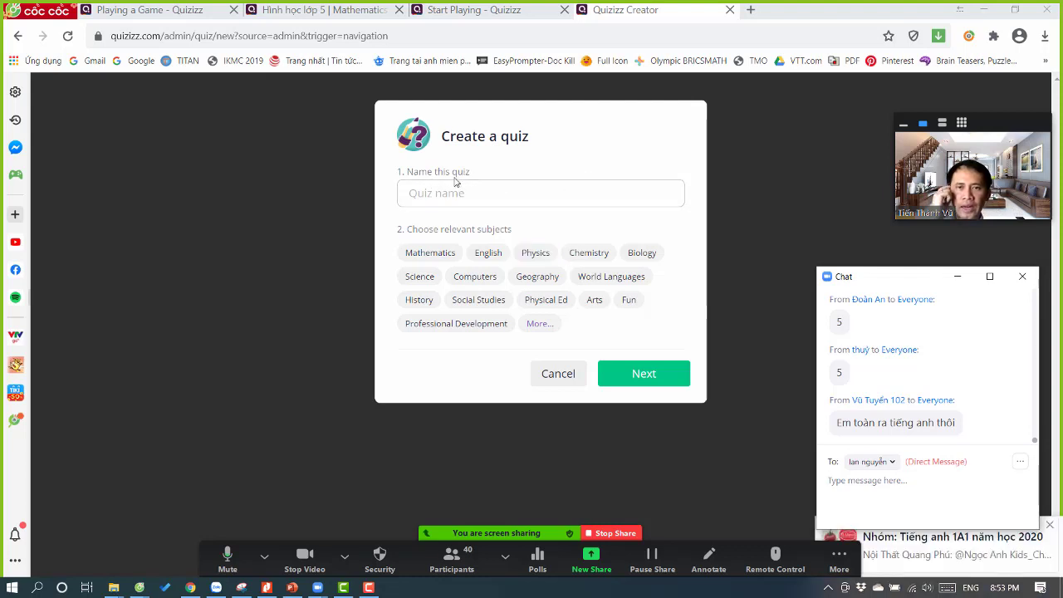
- Name the quiz "Toán tư duy lớp 3", choose Mathematics as its subject and continue to the quiz editor
left_click(561, 199)
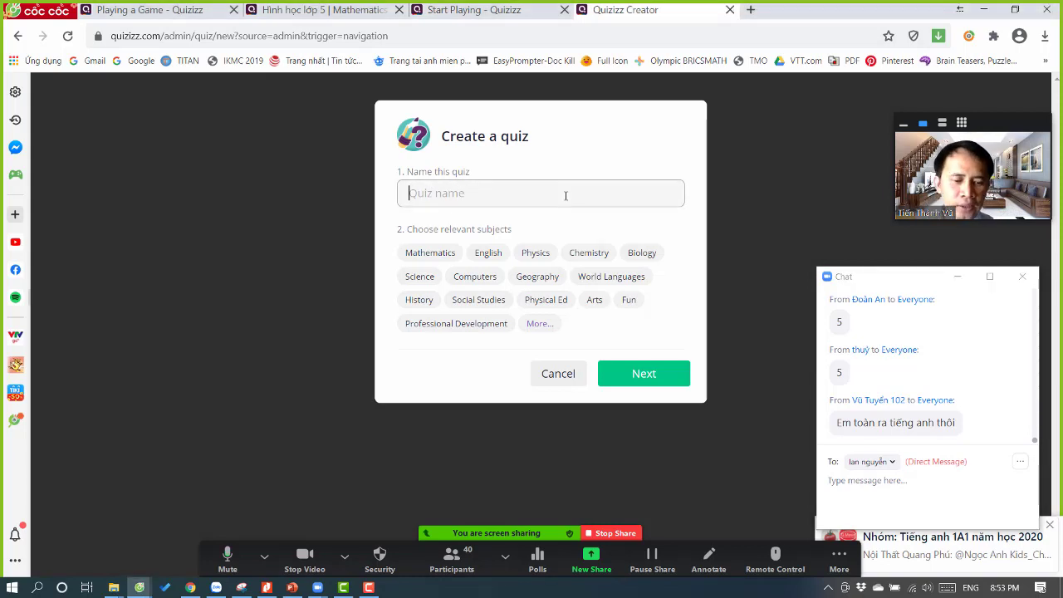
type("Toan")
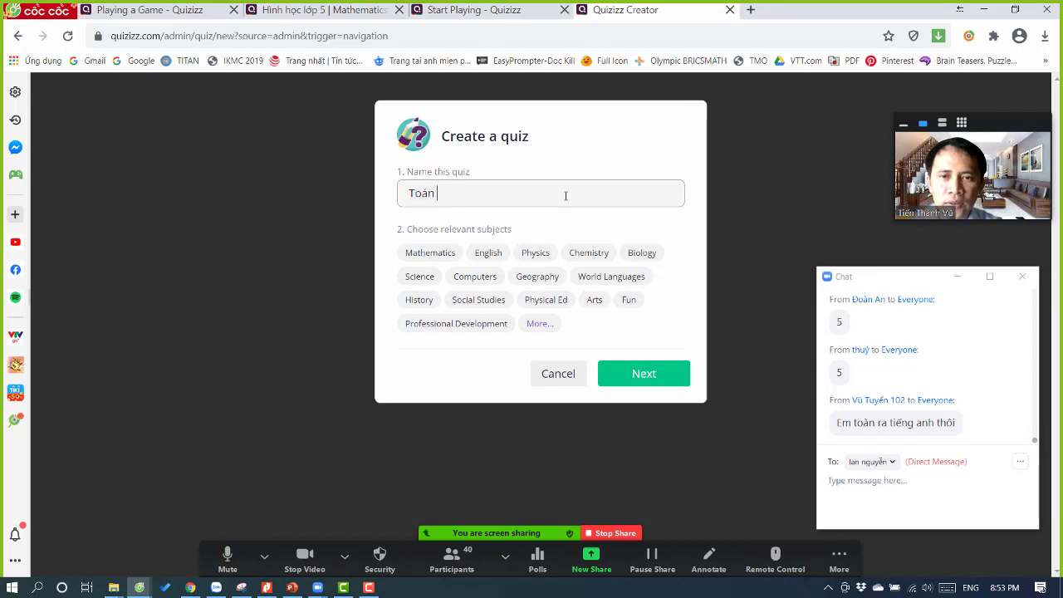
type(" tư duy lớp")
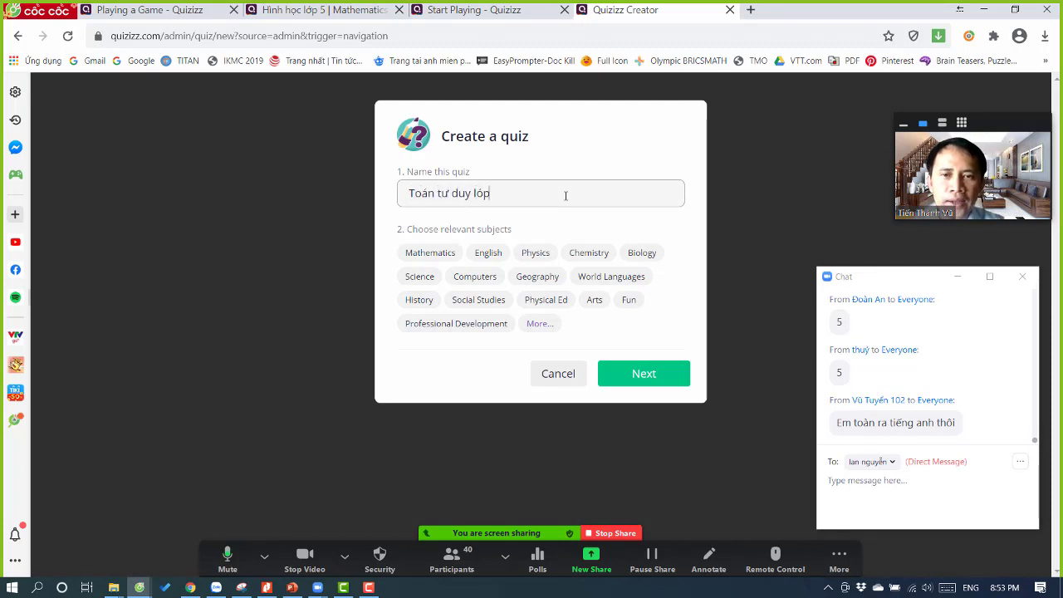
type("w 3")
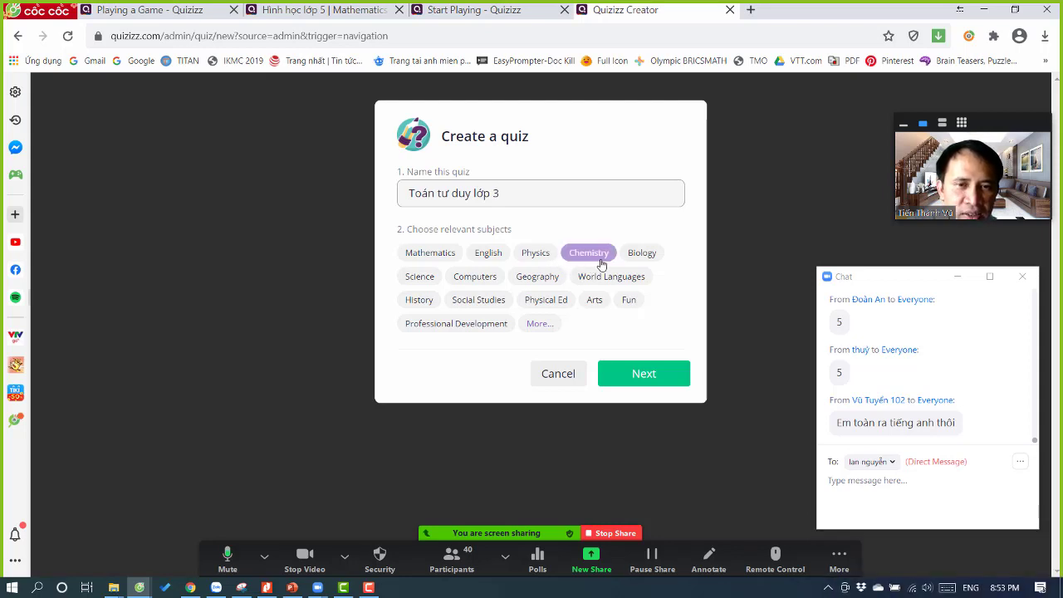
left_click(425, 257)
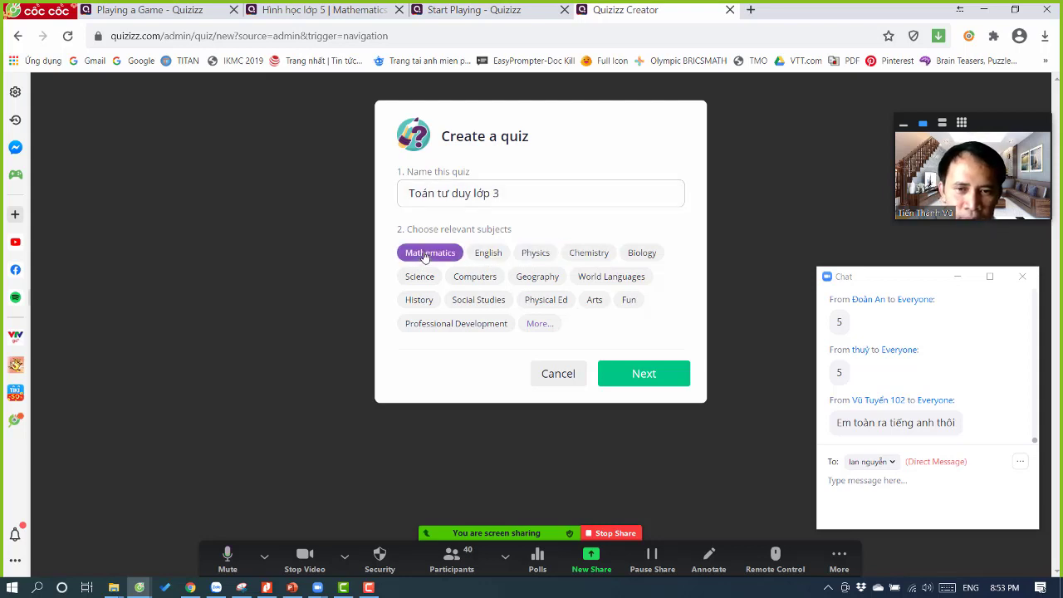
left_click(656, 381)
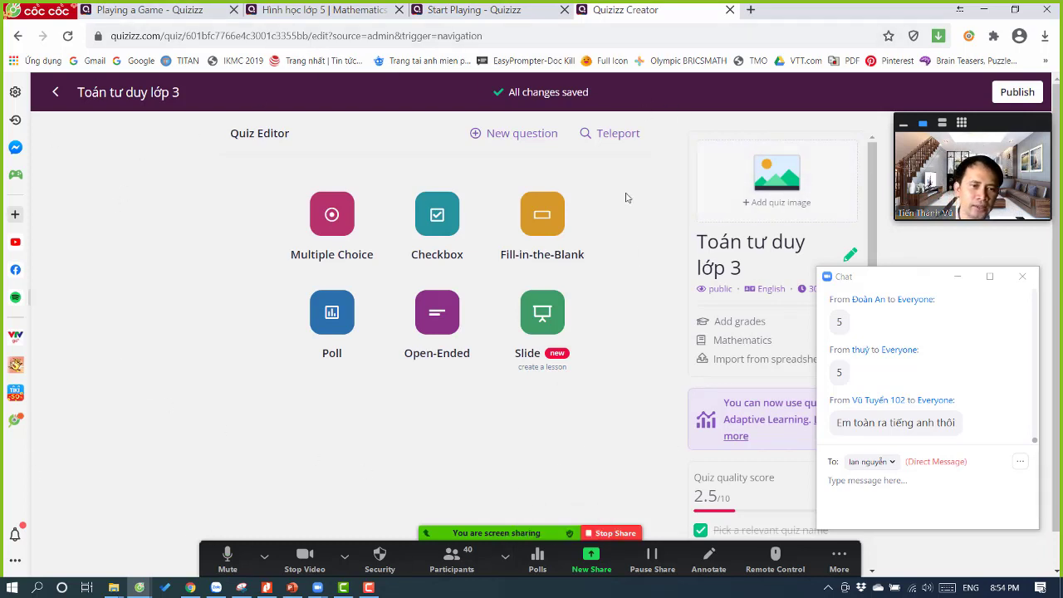
- Move the chat window up against the video thumbnail and admit the waiting participant to the meeting
left_click_drag(906, 284, 923, 236)
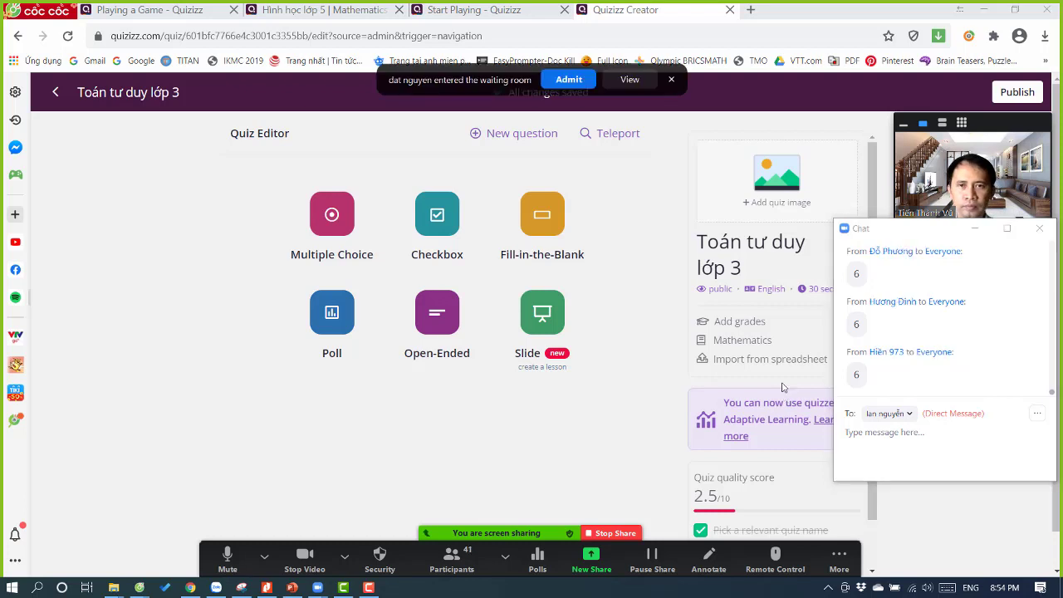
left_click(569, 79)
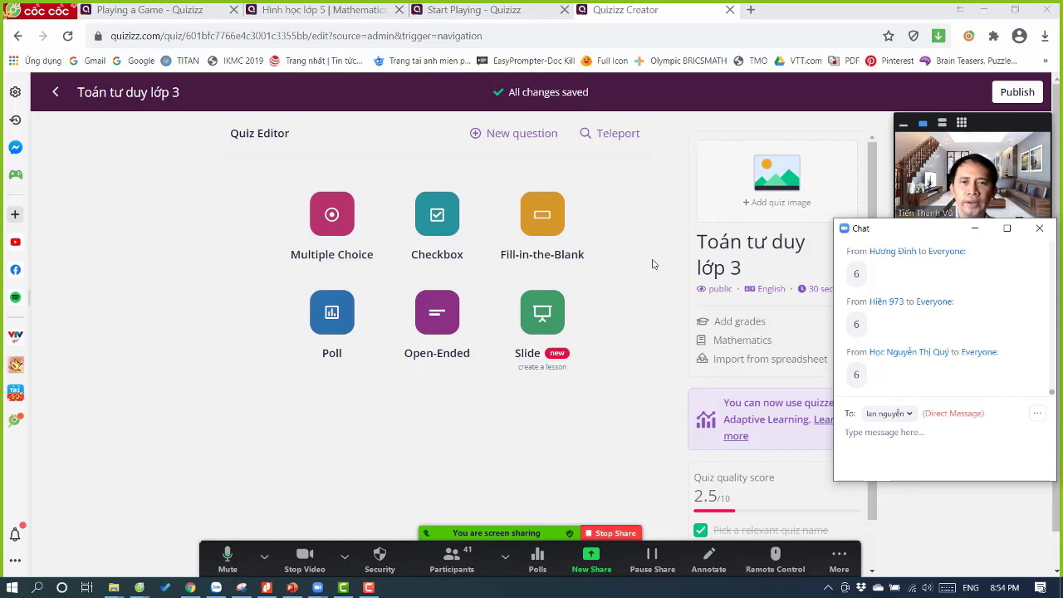
- Move the chat window below the video thumbnail and add a multiple-choice question to the "Toán tư duy lớp 3" quiz
left_click(345, 556)
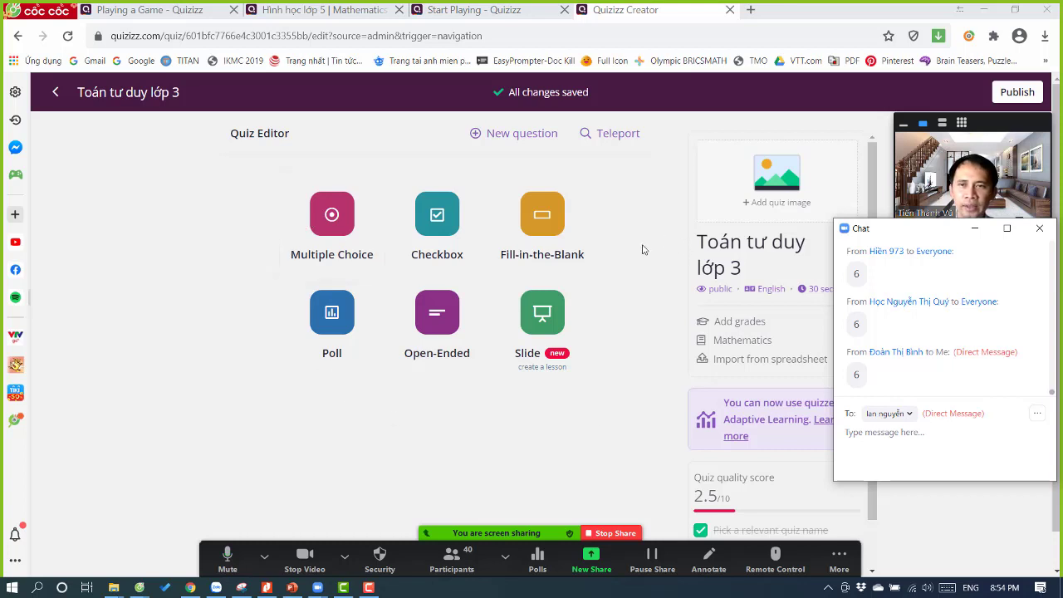
left_click_drag(929, 267, 963, 252)
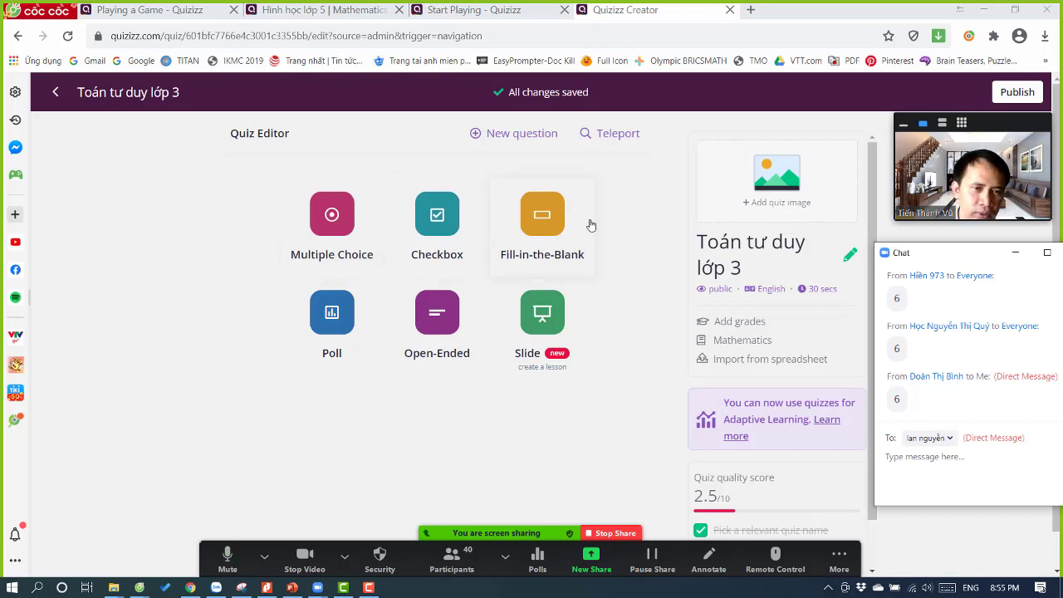
scroll(960, 373, "up", 4)
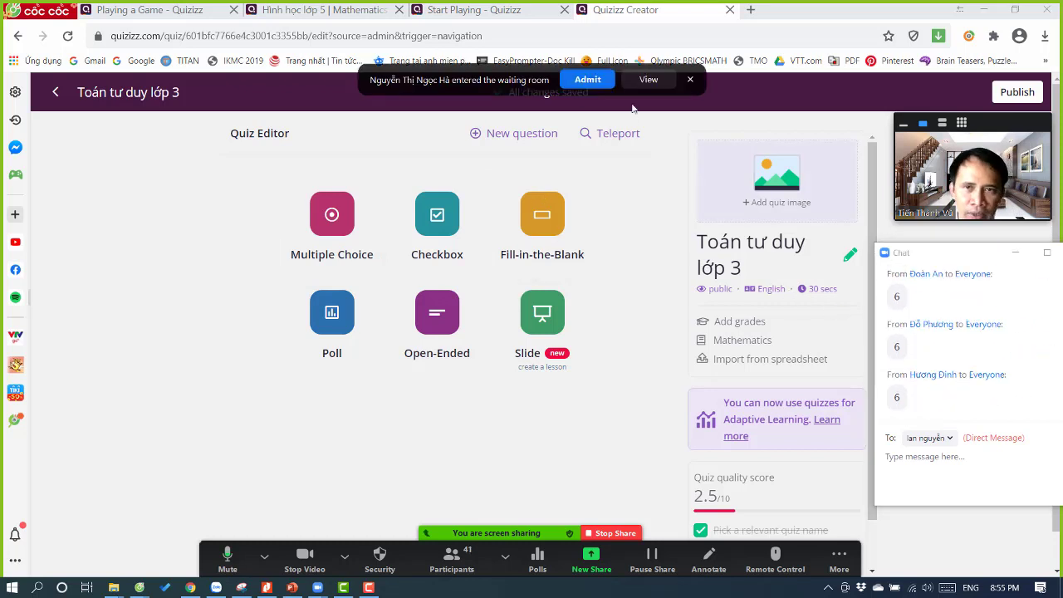
scroll(1051, 374, "up", 1)
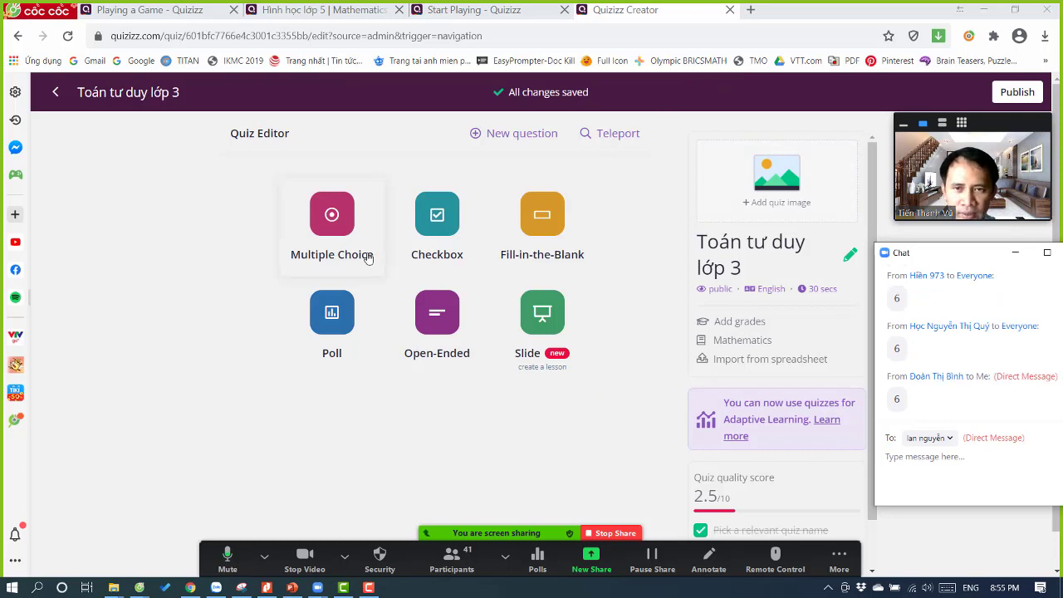
left_click(357, 213)
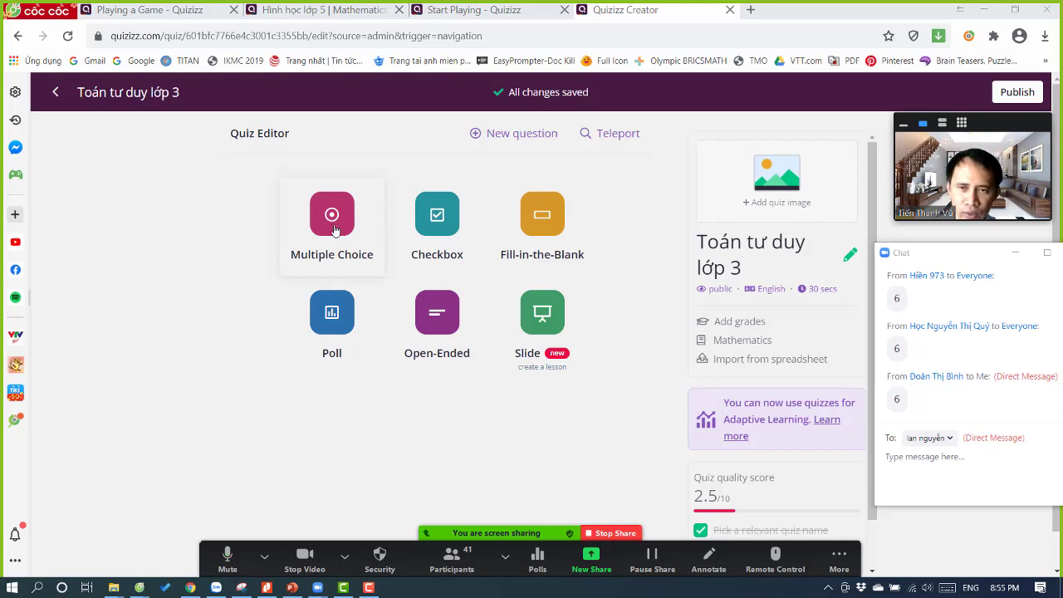
left_click(333, 217)
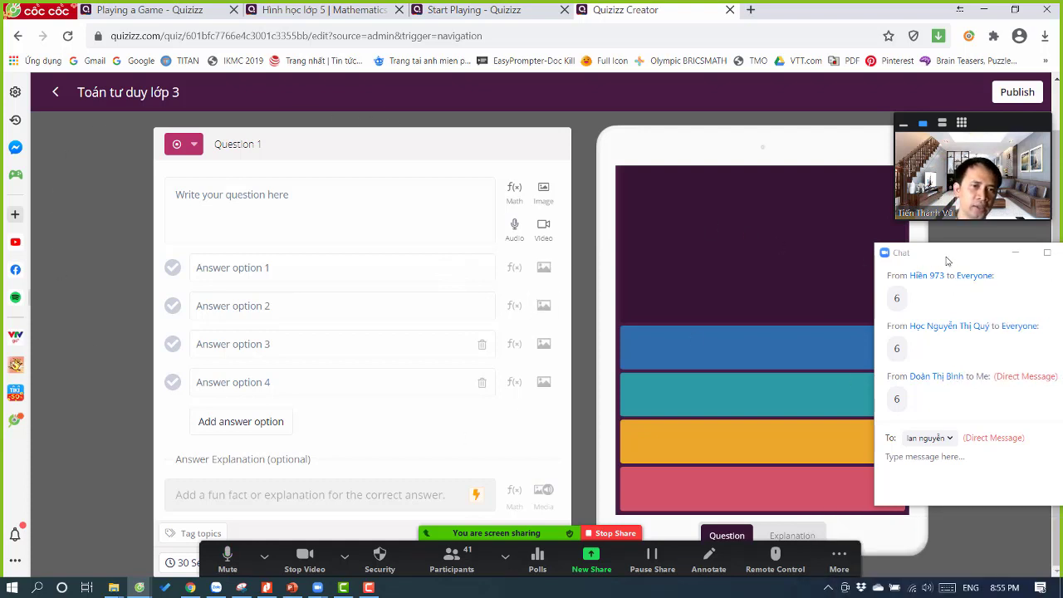
- Switch to Chrome, bring up the "Toán Tư duy 2021" quiz in the Quizizz editor and place the chat window below the video thumbnail
left_click_drag(947, 261, 914, 144)
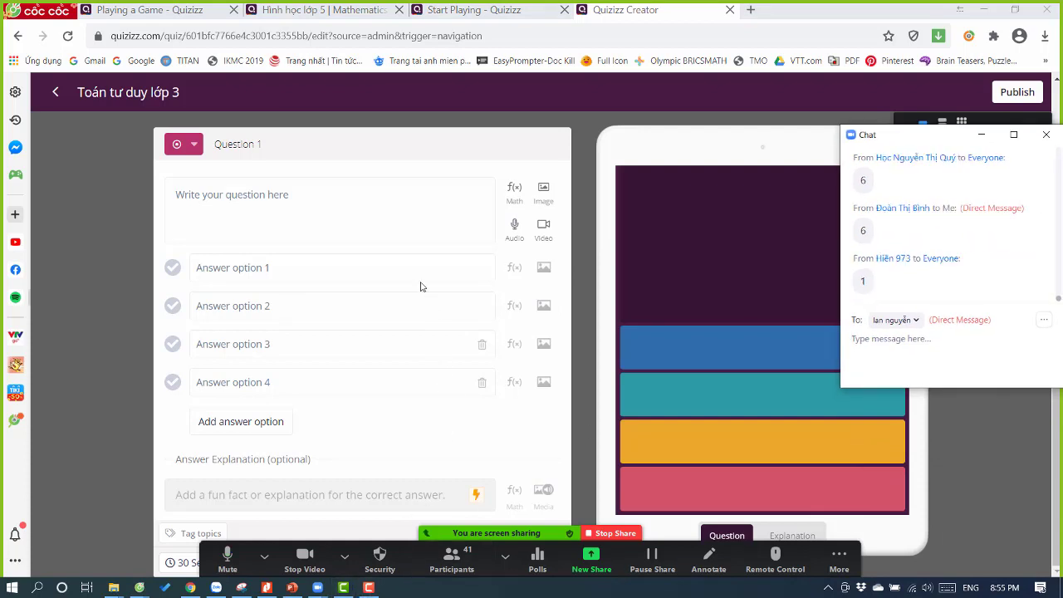
left_click(191, 588)
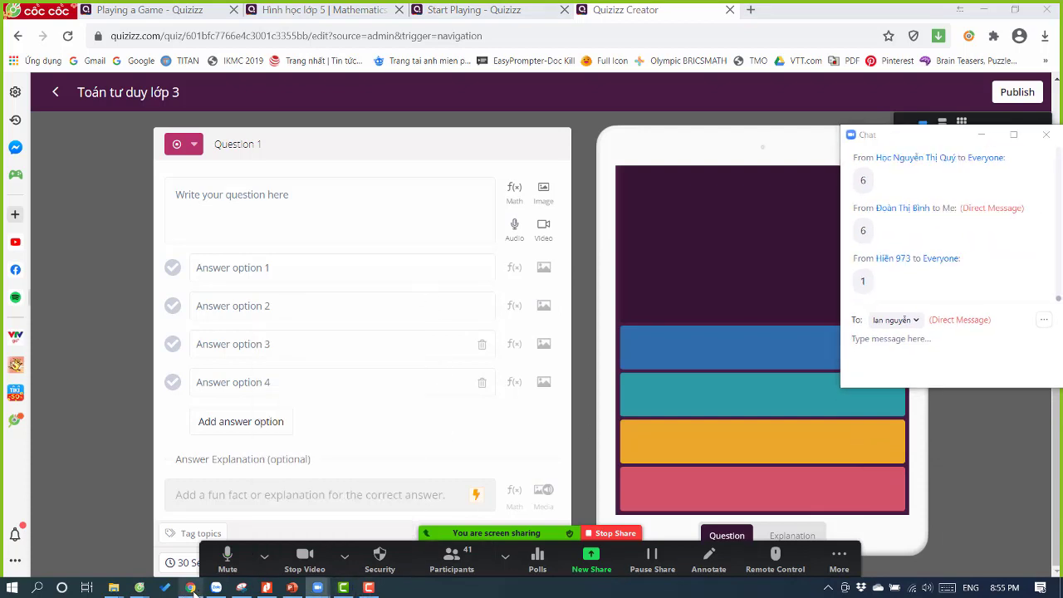
left_click(192, 588)
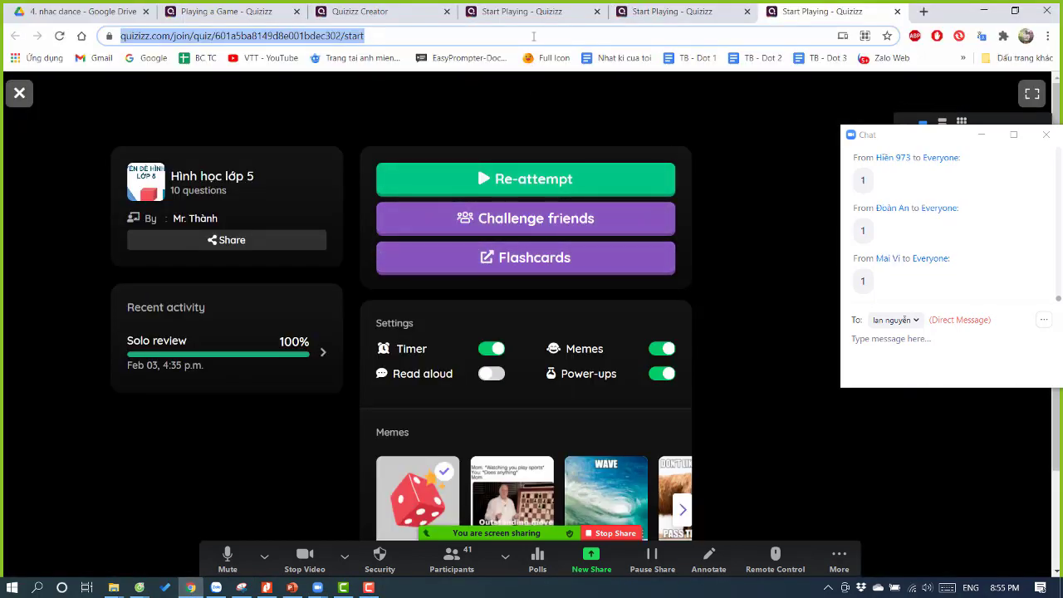
left_click(663, 5)
left_click(540, 10)
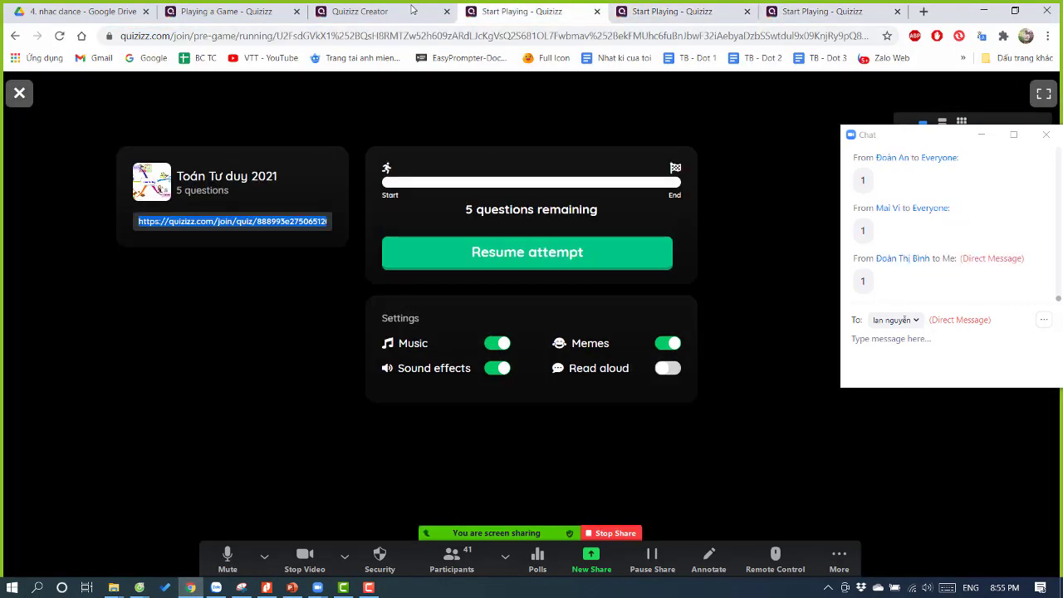
left_click(387, 12)
scroll(498, 346, "up", 3)
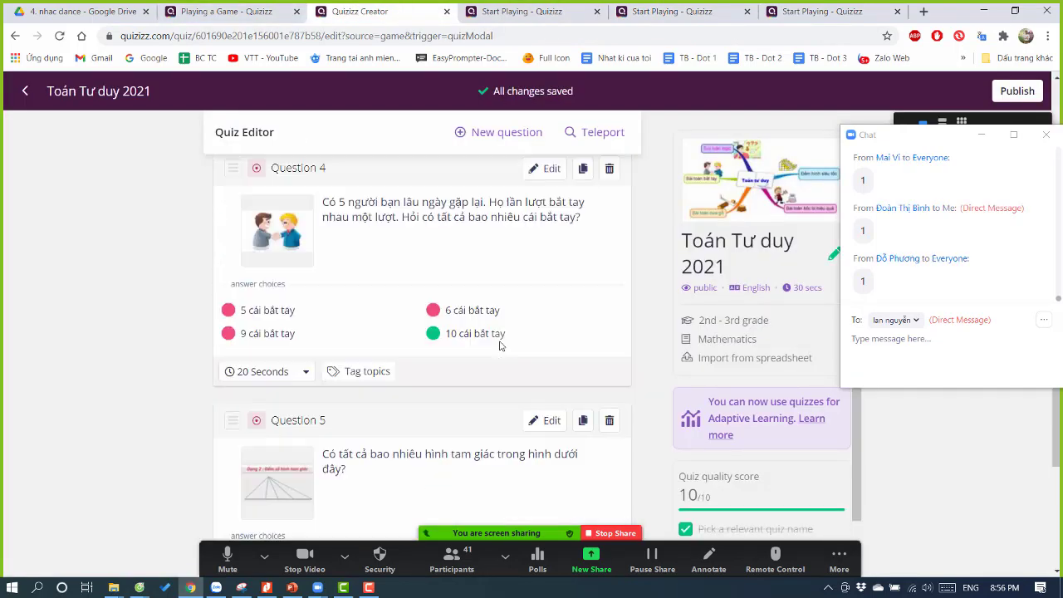
scroll(500, 346, "up", 8)
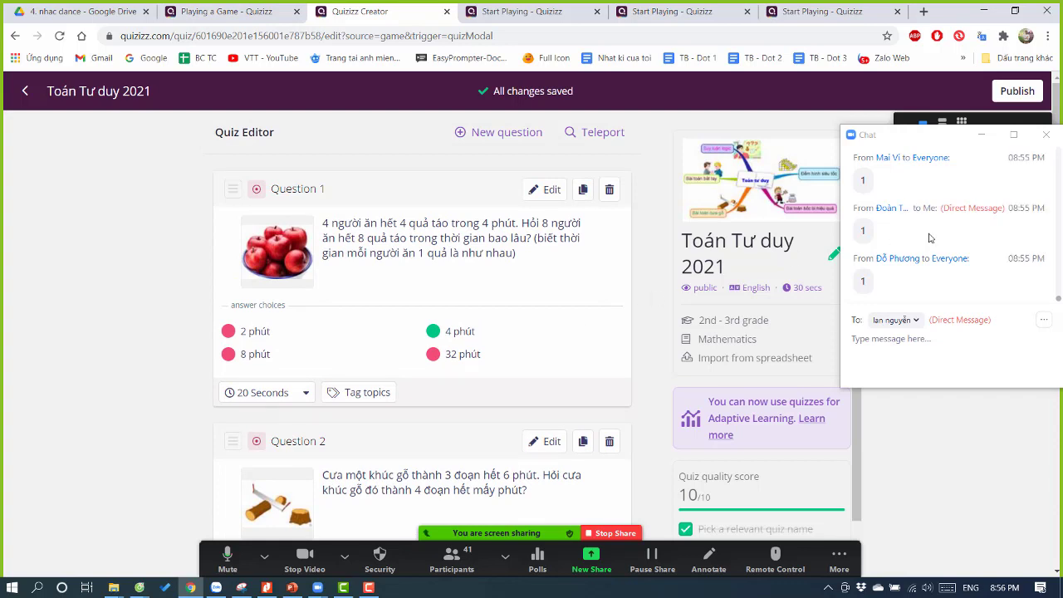
left_click(900, 148)
left_click_drag(899, 147, 907, 257)
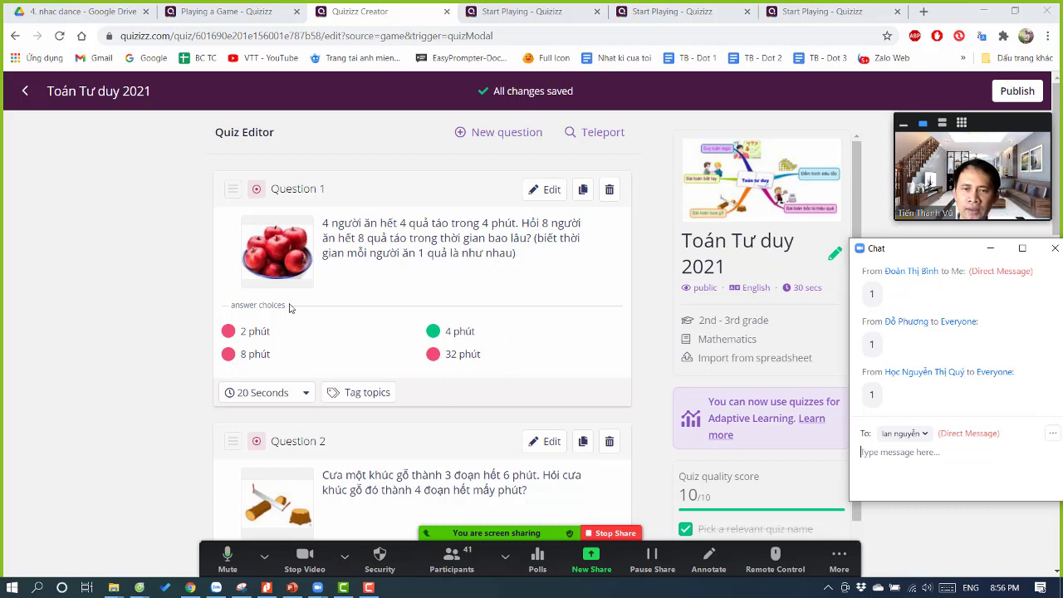
- Review the pictures, wording, answer choices and time limits of questions 1 to 5 in the "Toán Tư duy 2021" quiz
scroll(486, 354, "down", 3)
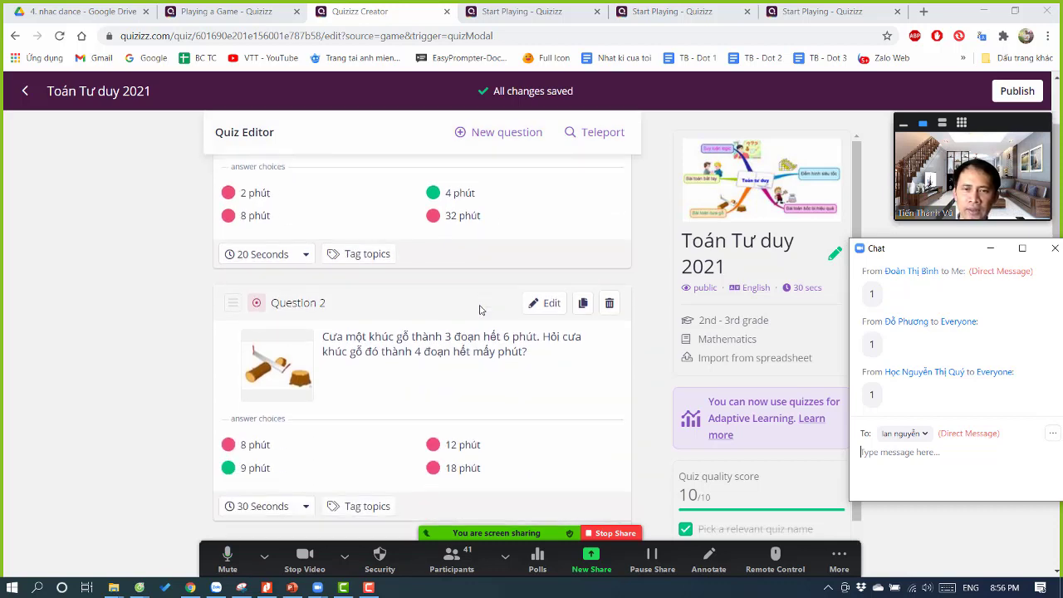
scroll(480, 310, "down", 3)
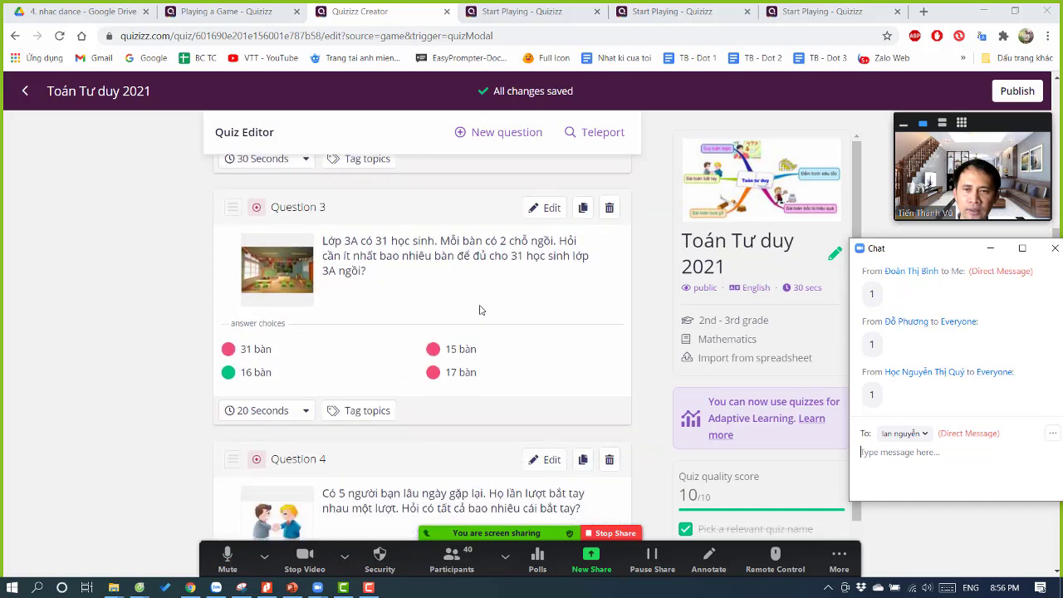
scroll(480, 310, "down", 2)
scroll(480, 304, "up", 8)
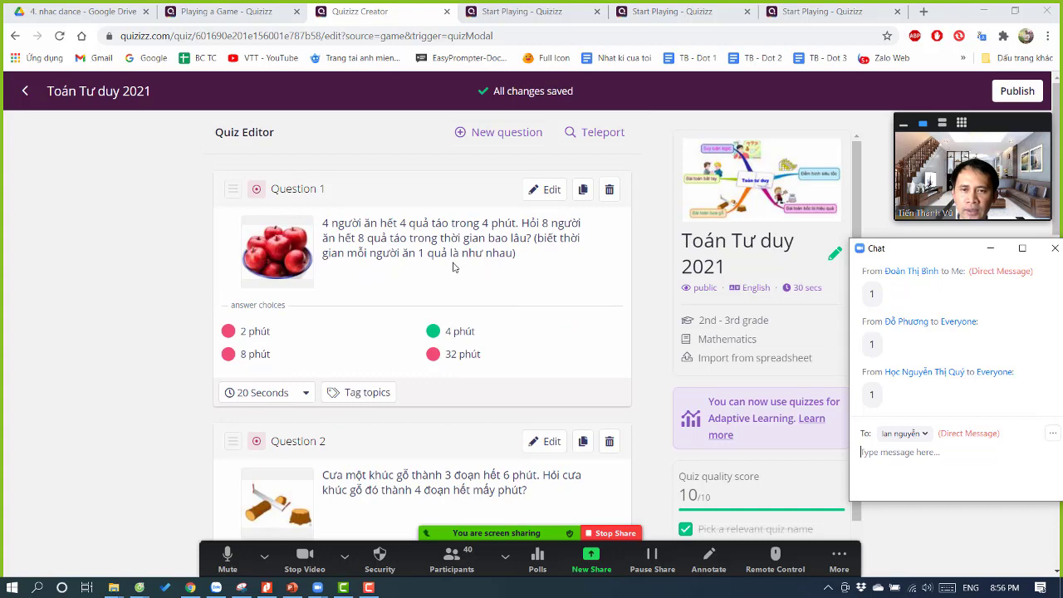
scroll(381, 333, "down", 2)
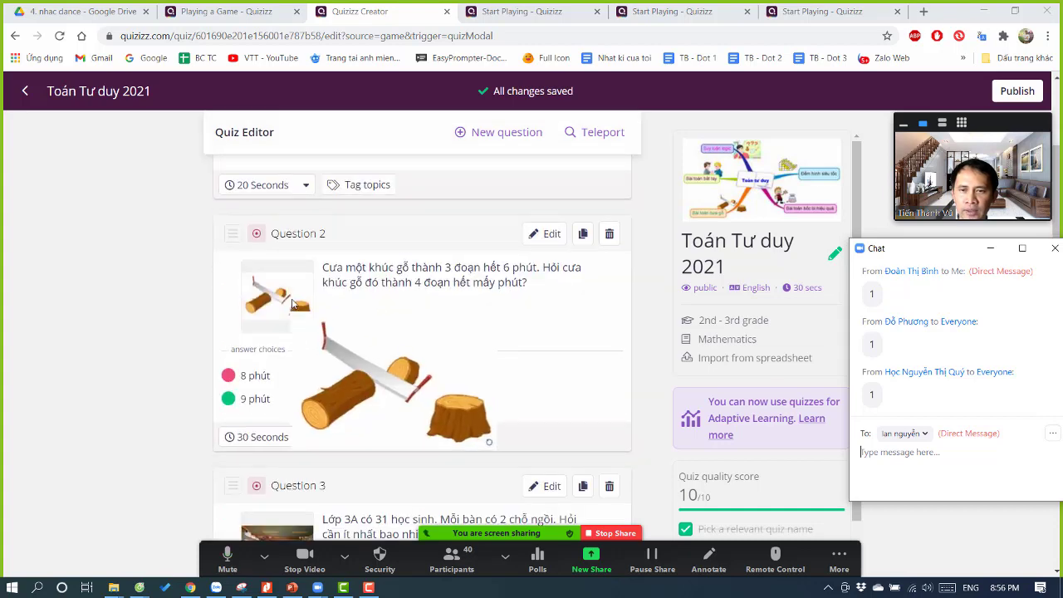
scroll(390, 278, "down", 2)
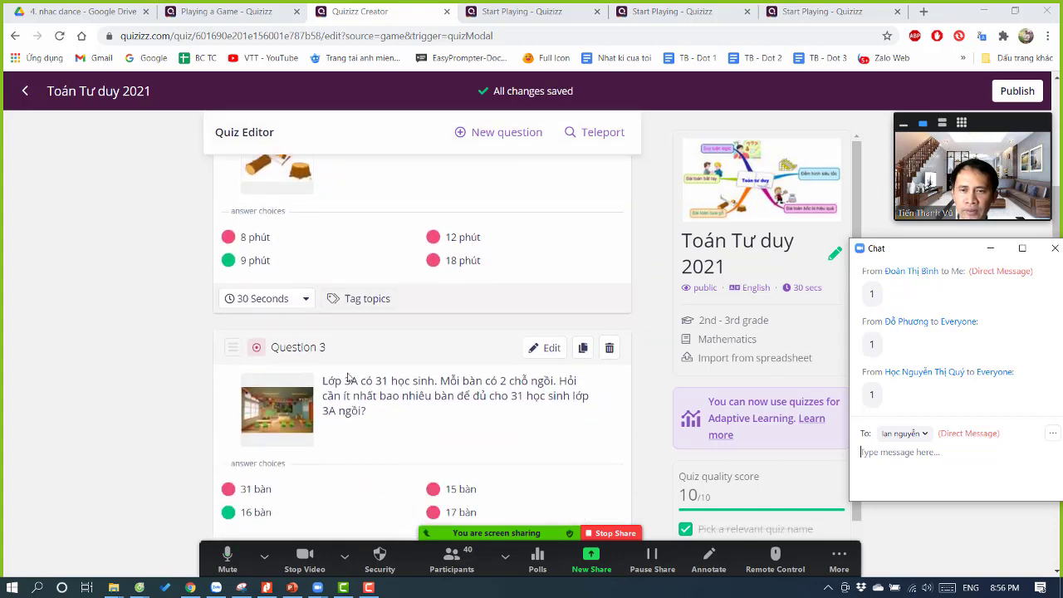
scroll(358, 424, "down", 3)
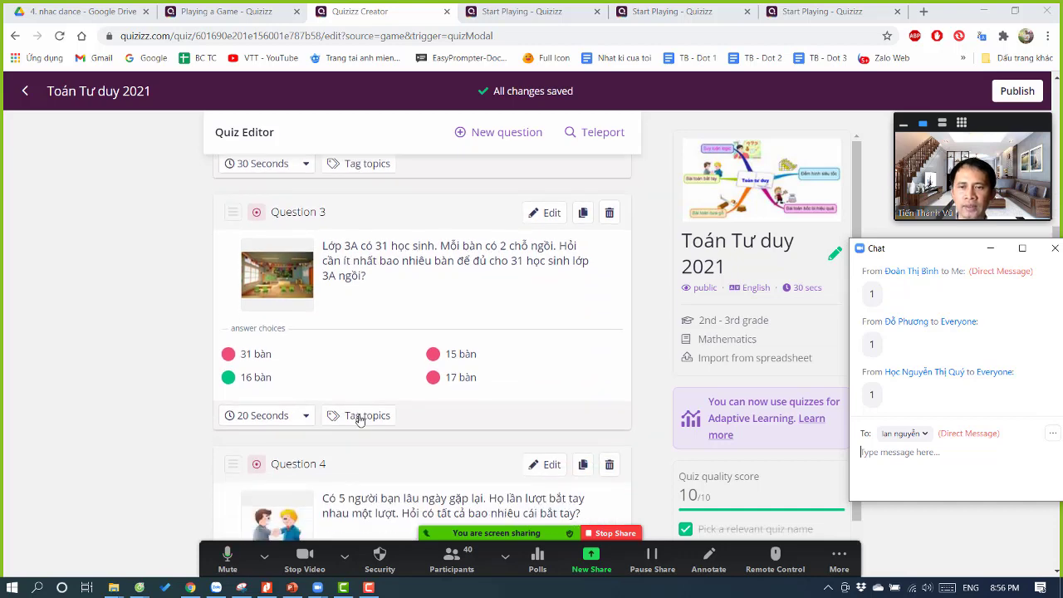
scroll(383, 378, "down", 2)
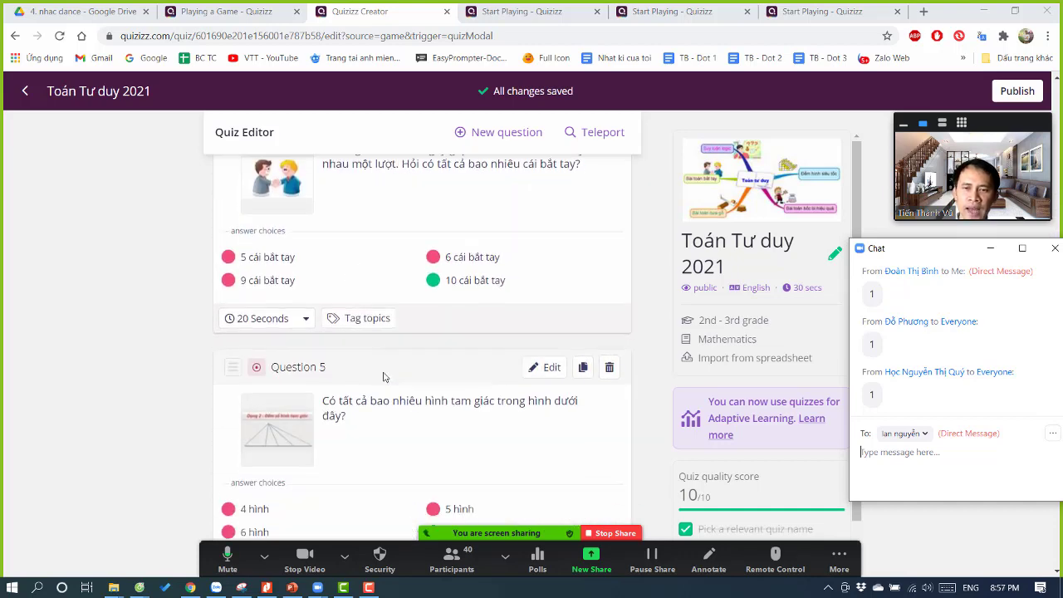
scroll(406, 366, "down", 2)
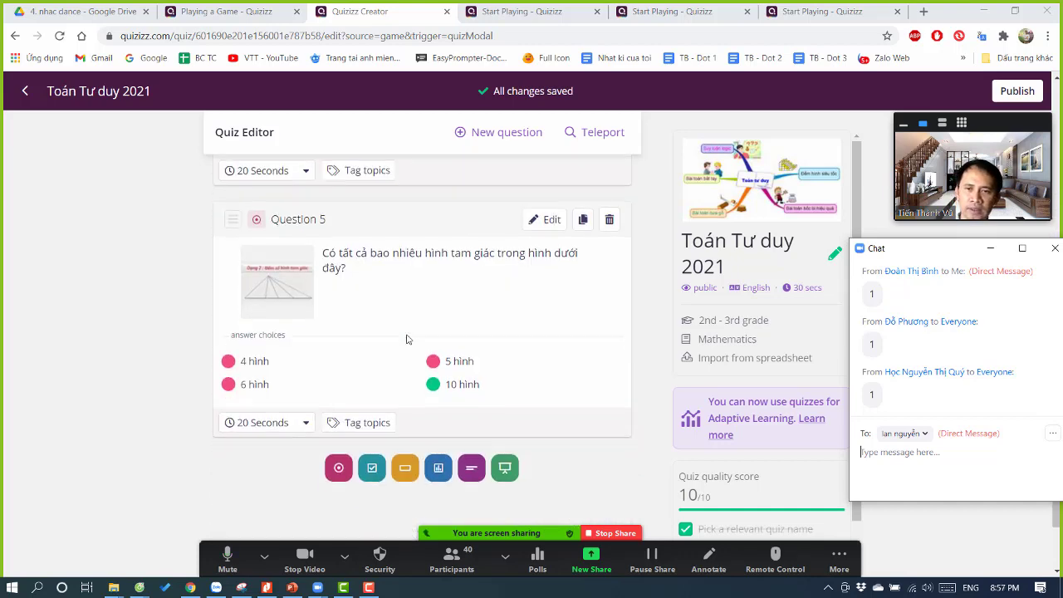
scroll(406, 340, "up", 3)
scroll(407, 340, "up", 8)
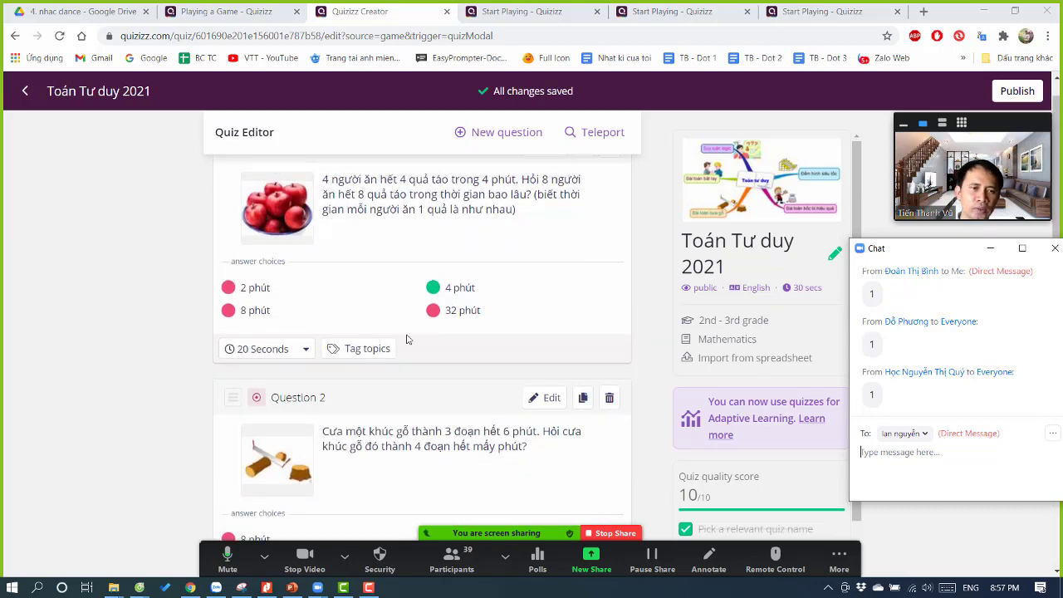
- Switch back to the Cốc Cốc window with the blank question 1 of the "Toán tư duy lớp 3" quiz
left_click(345, 555)
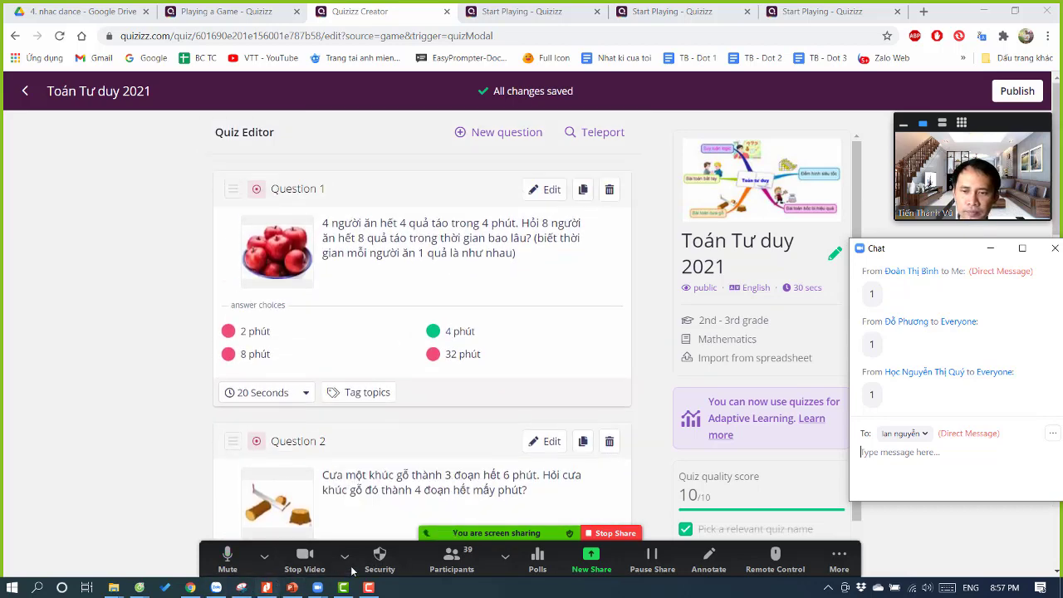
left_click(264, 555)
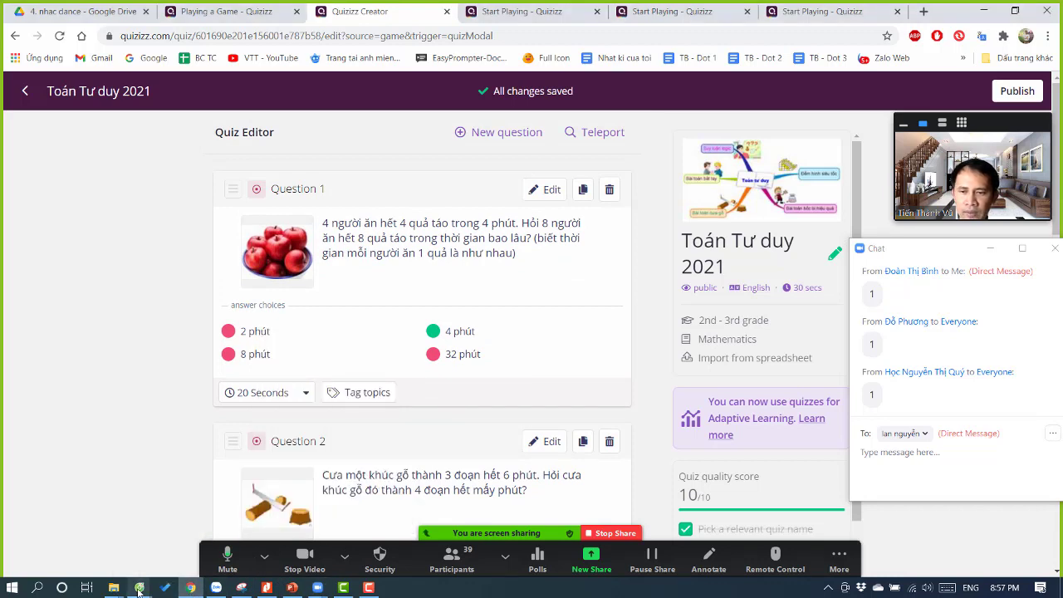
mouse_move(140, 587)
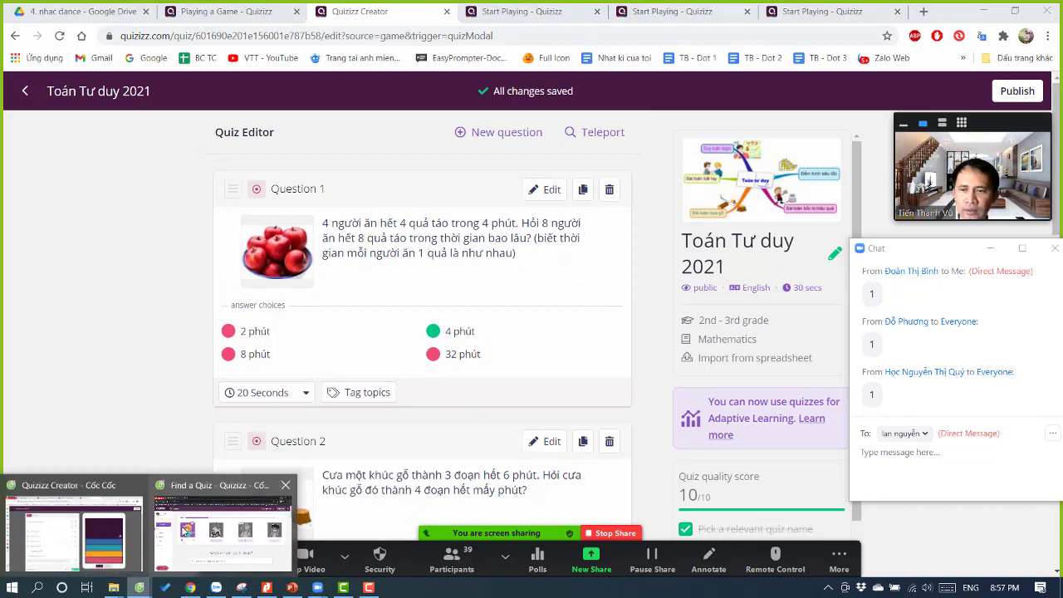
left_click(122, 548)
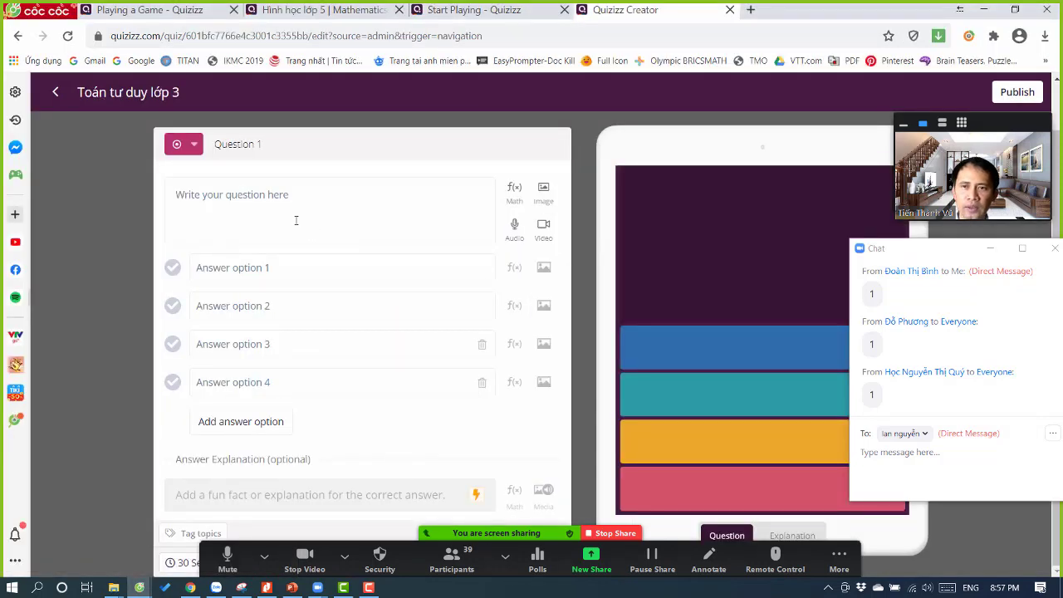
- Enter question 1's text: "4 người ăn 4 quả táo trong 4 phút. Hỏi 8 người ăn 8 quả táo trong thời gian bao lâu"
left_click(292, 193)
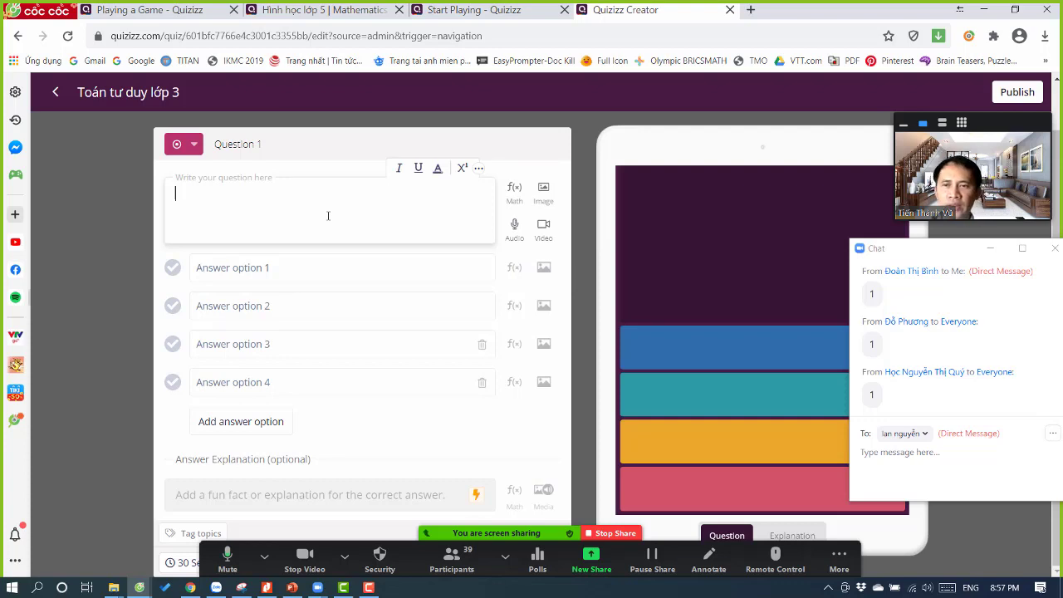
type("4 người ăn")
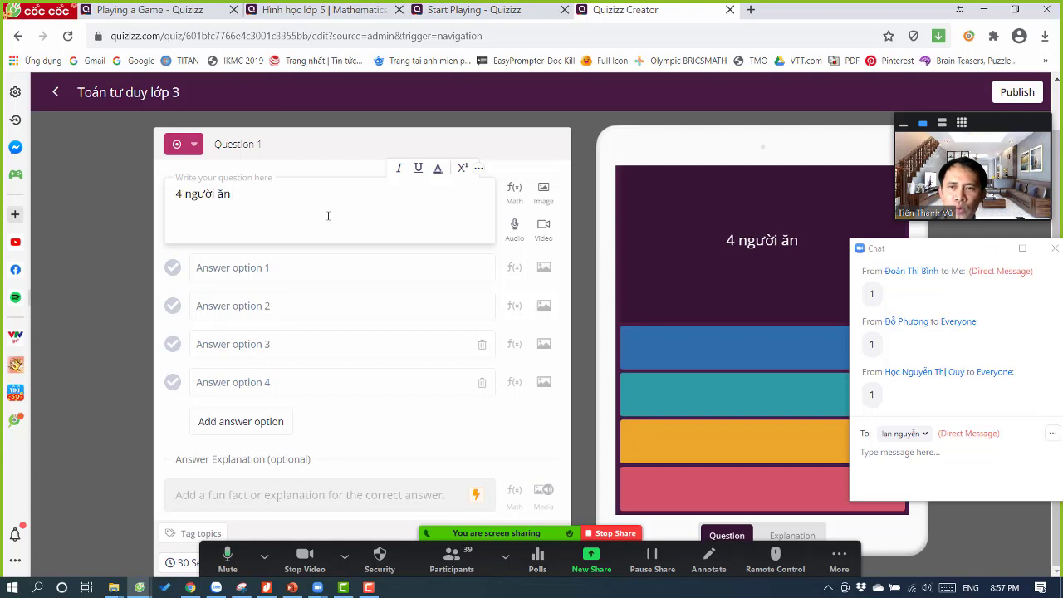
type(" 4 quả táo")
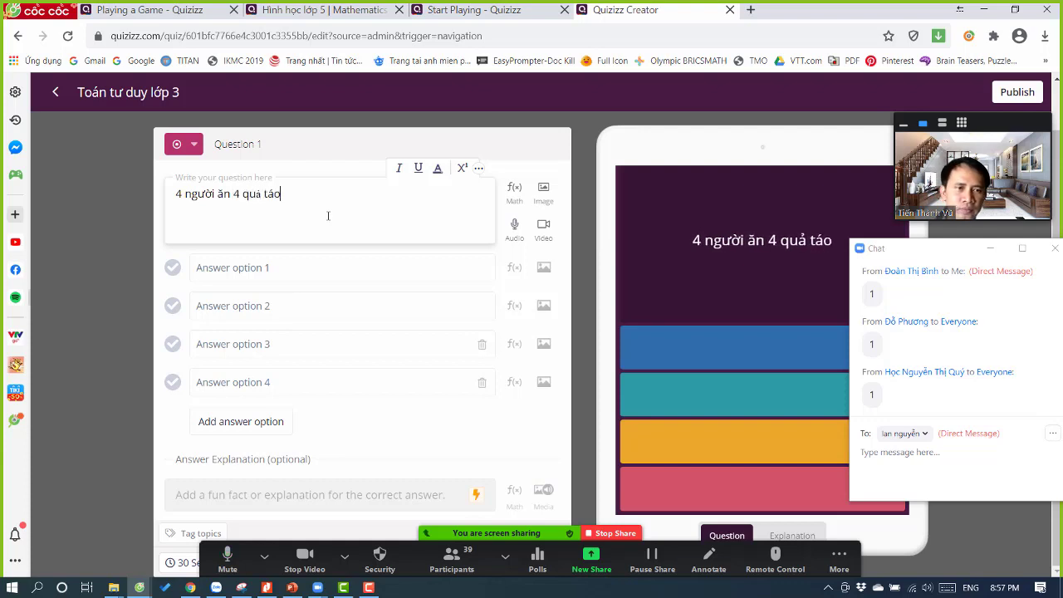
type(" trong 4 phút.")
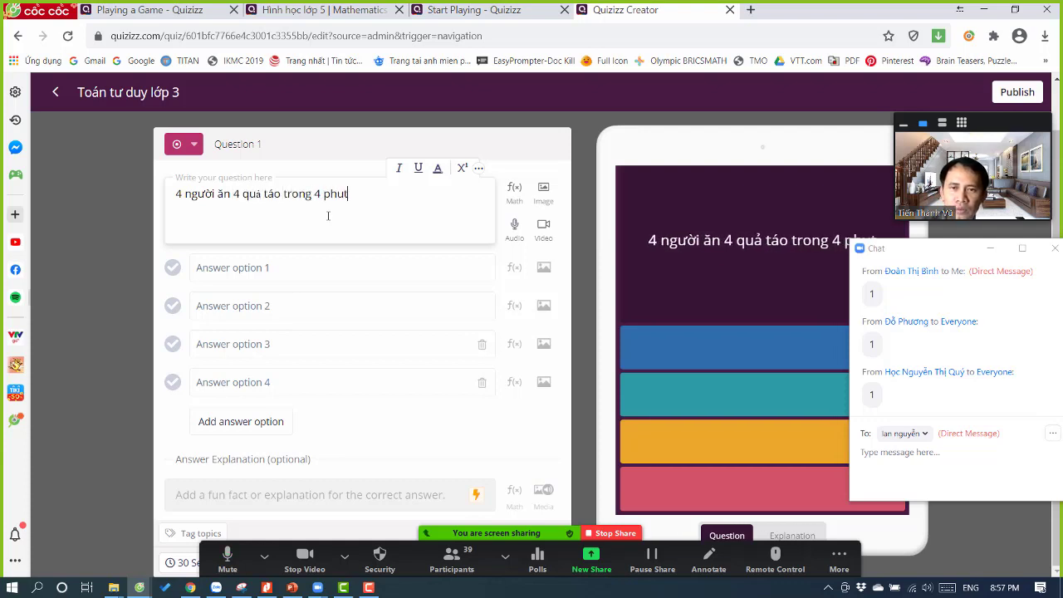
type(" hoi")
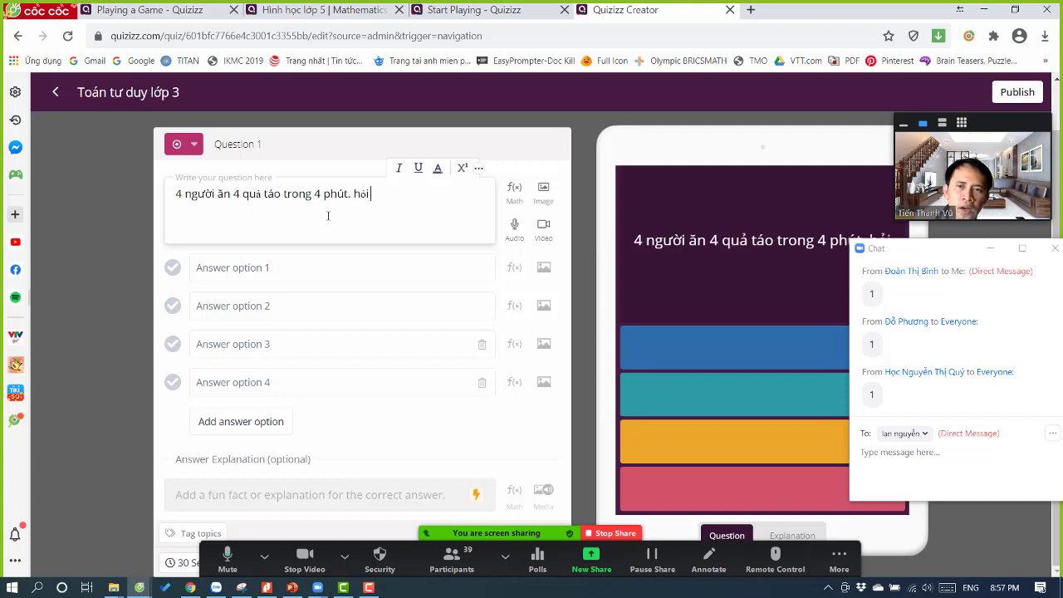
key("BackSpace")
key("BackSpace")
key("BackSpace")
type("Hoi")
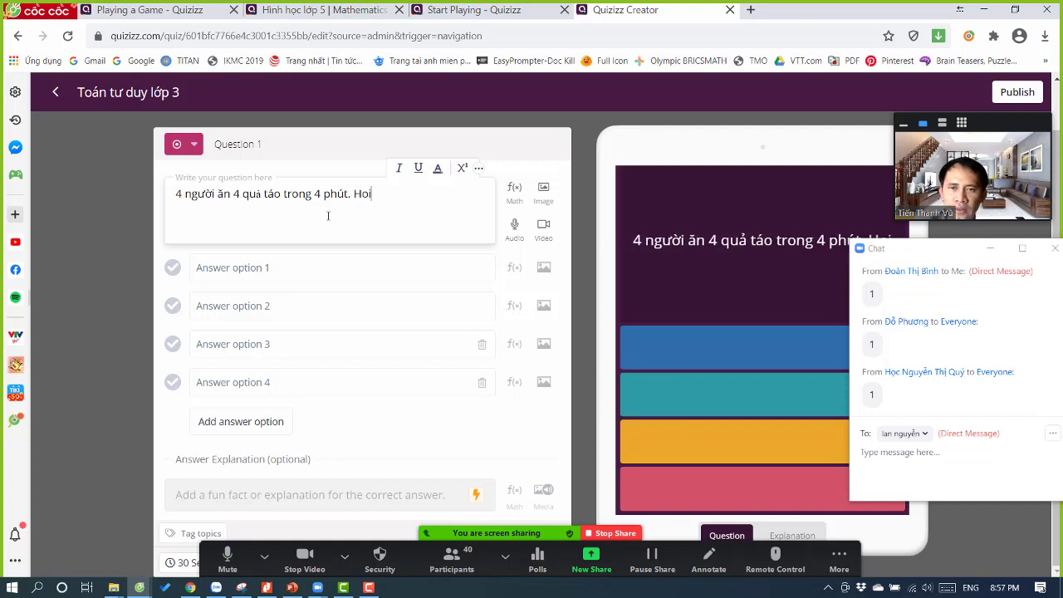
type(" 8 nguoi")
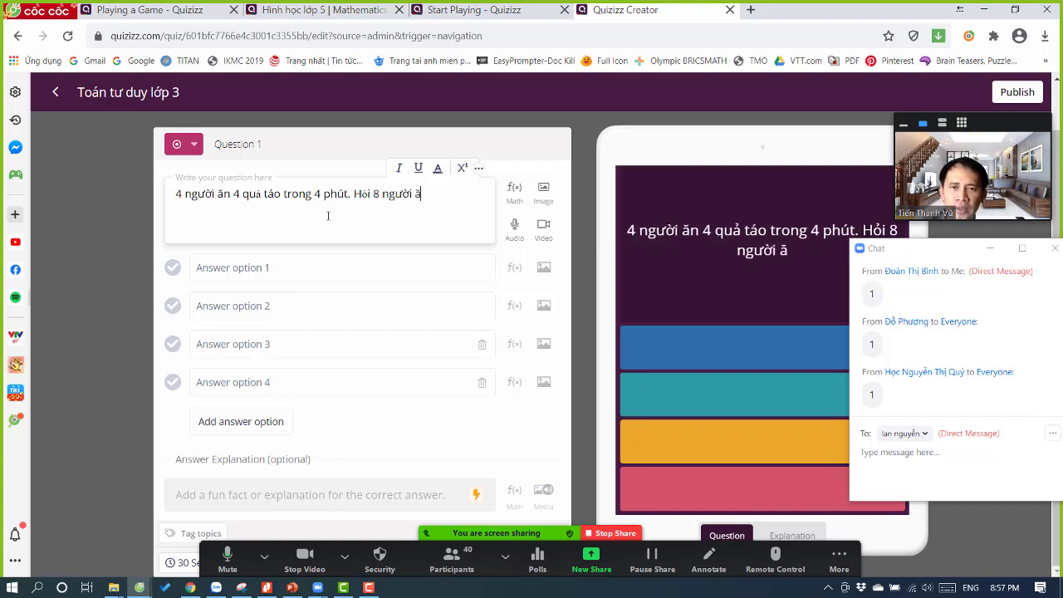
type(" ăn 8 quả táo tron")
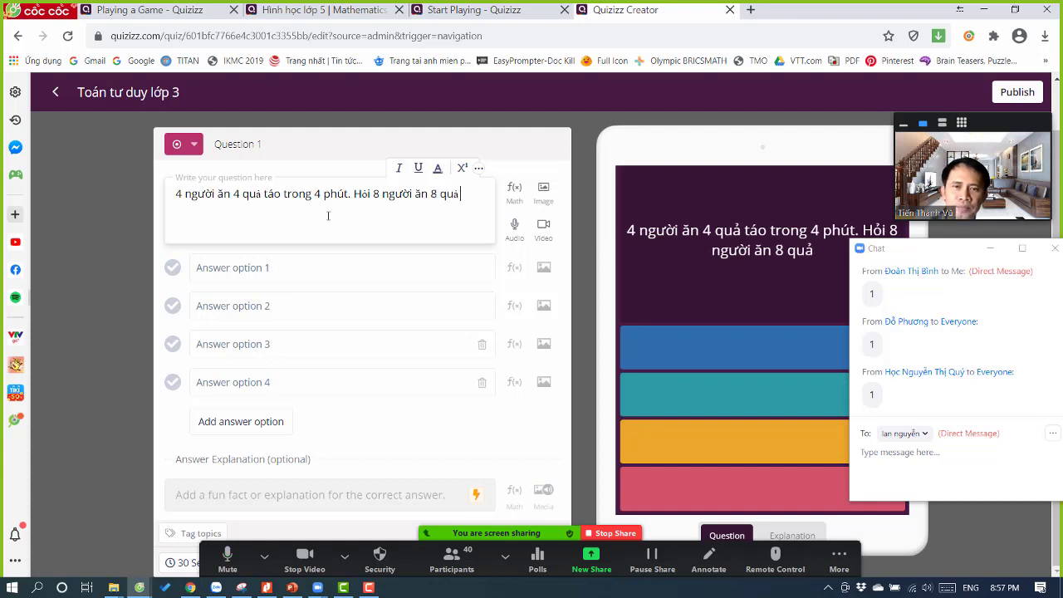
type("g thời g")
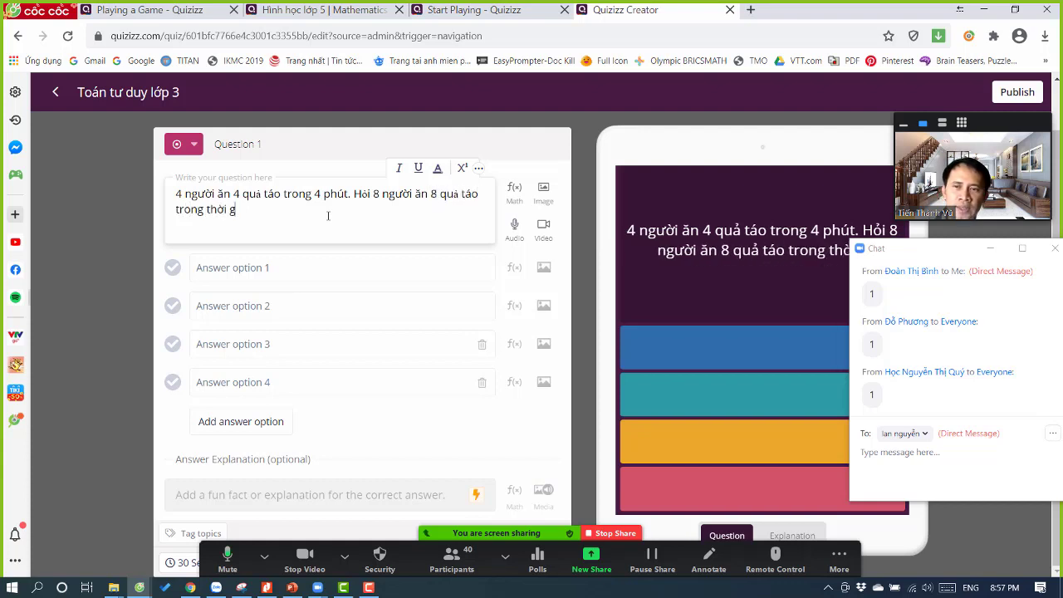
type("ian bao lâu")
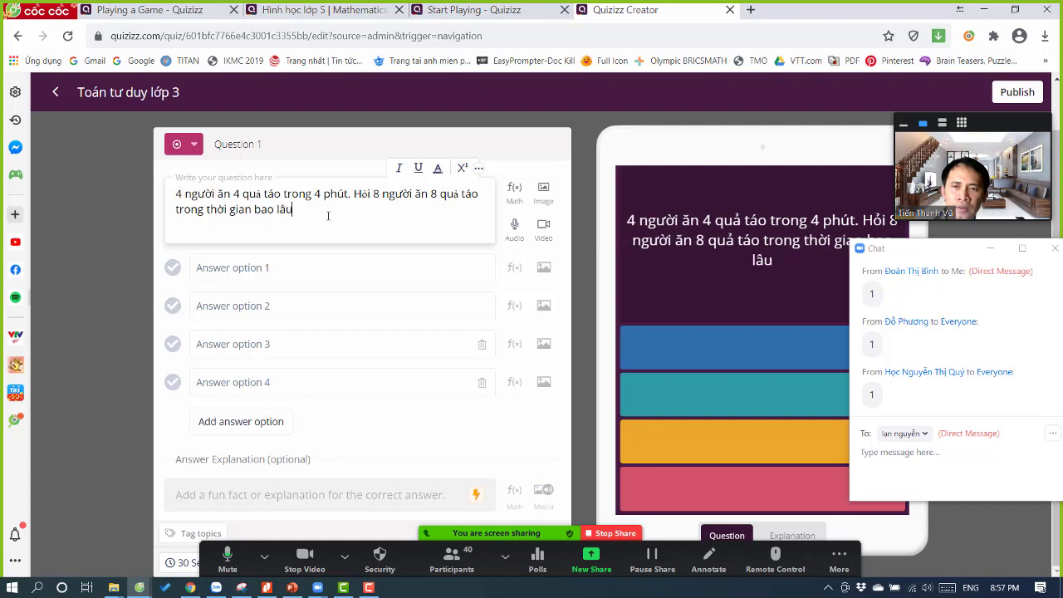
- Close question 1's sentence with a question mark and add the condition "Biết thời gian một người ăn 1 quả táo là"
type("? Biêt")
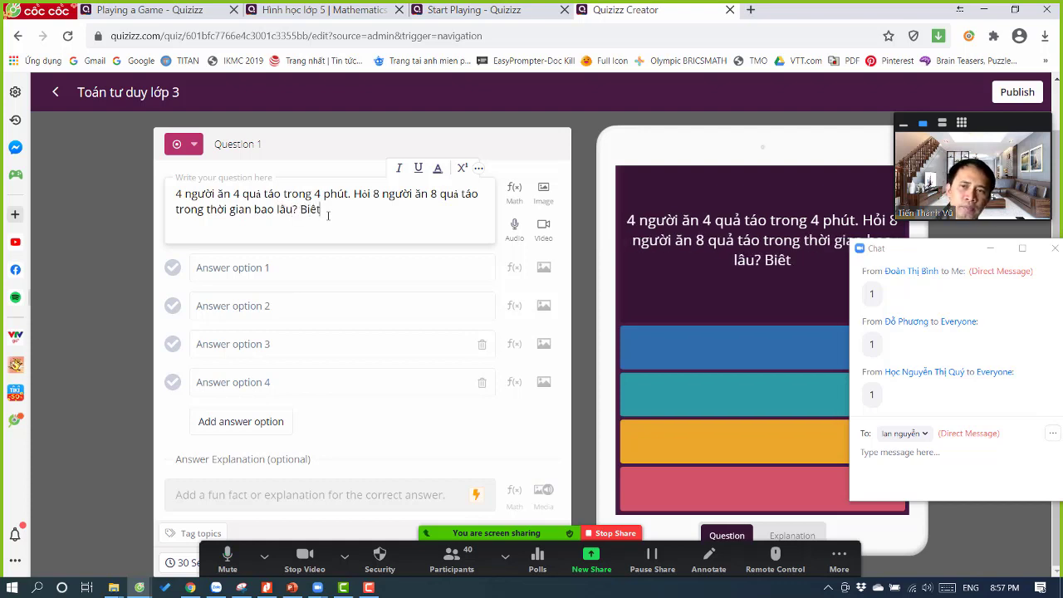
type("s thowif gian mootj")
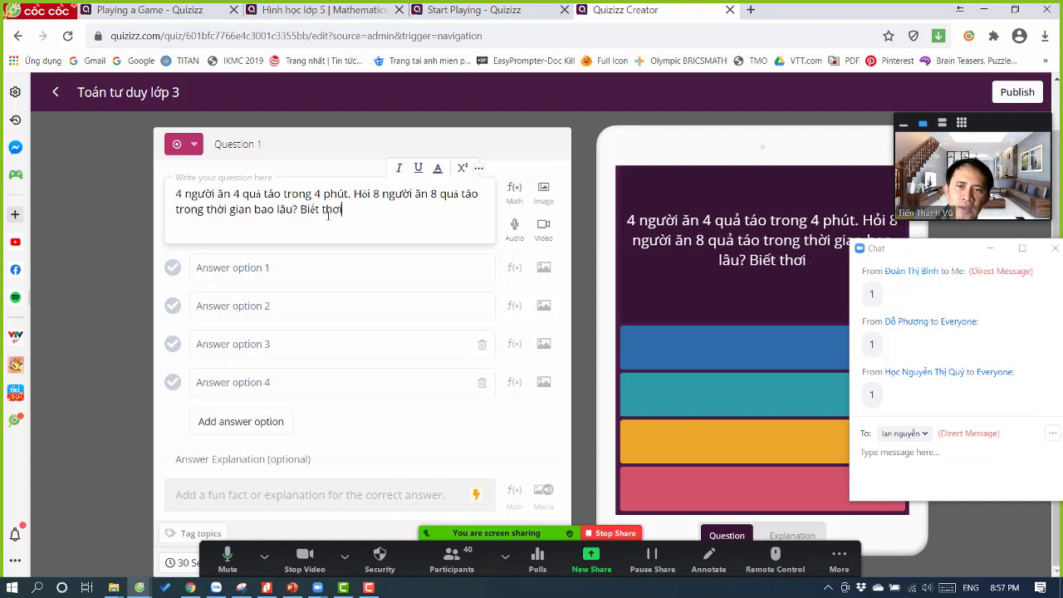
type(" nguwowif awn mo")
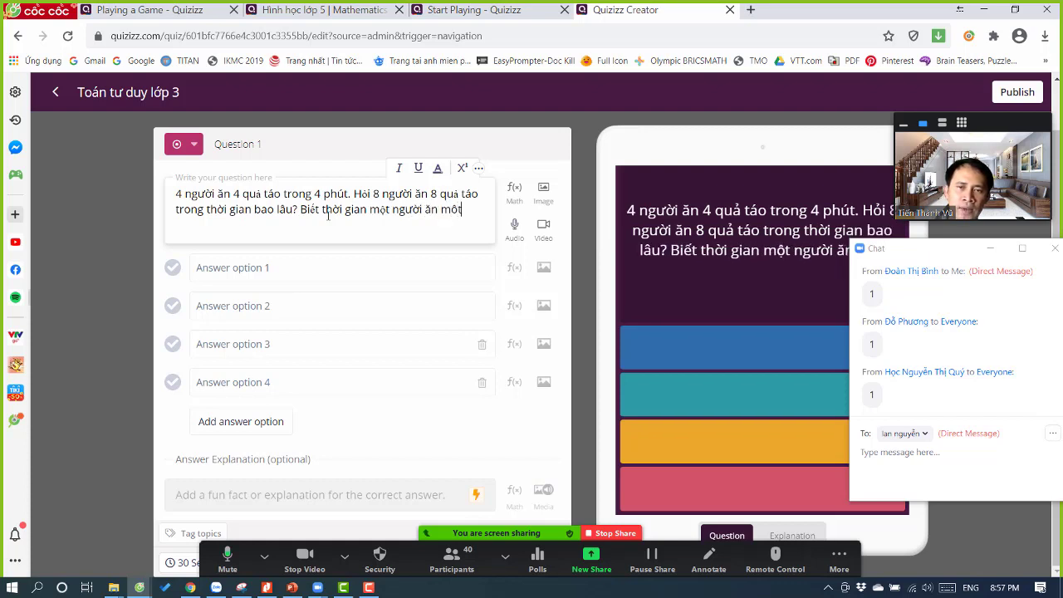
key("BackSpace")
key("BackSpace")
type("1 quar taos laf n")
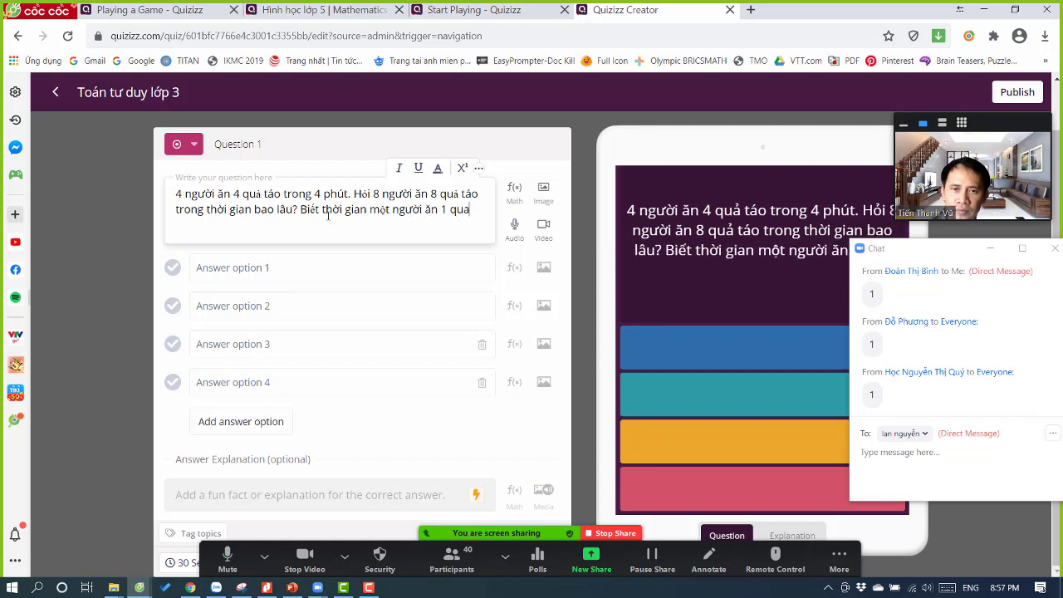
- Finish the question text with "là như nhau." and replace "một" before "người ăn 1 quả táo" with "1"
type("huw nhau")
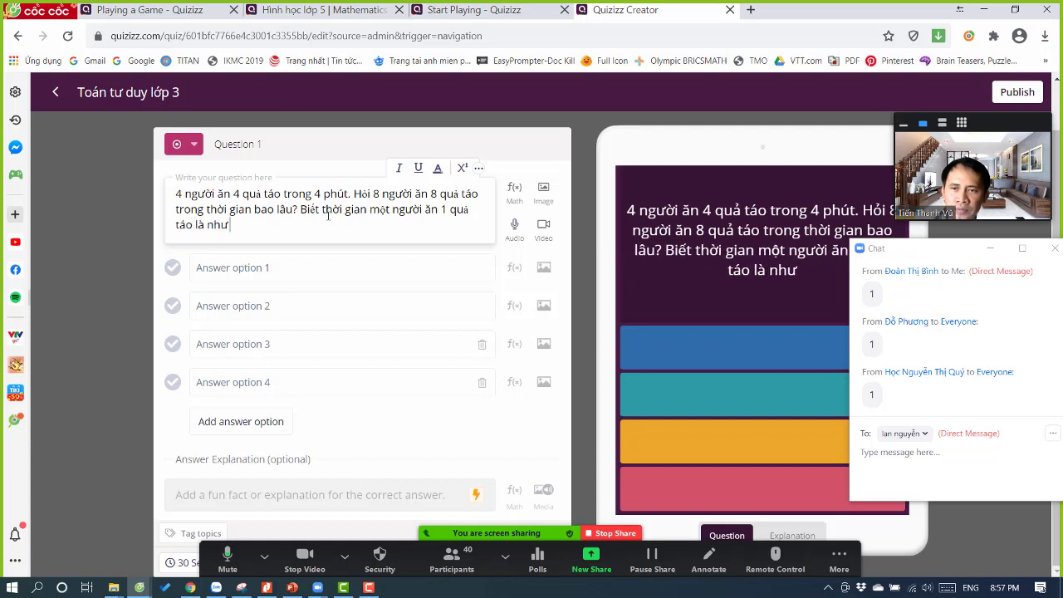
type(".")
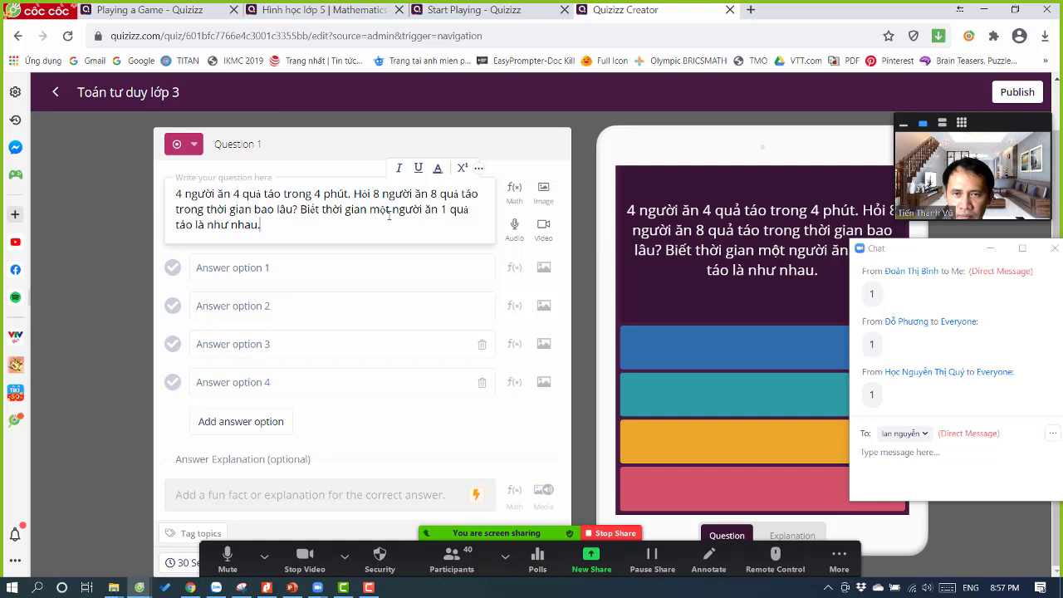
key("BackSpace")
key("BackSpace")
key("BackSpace")
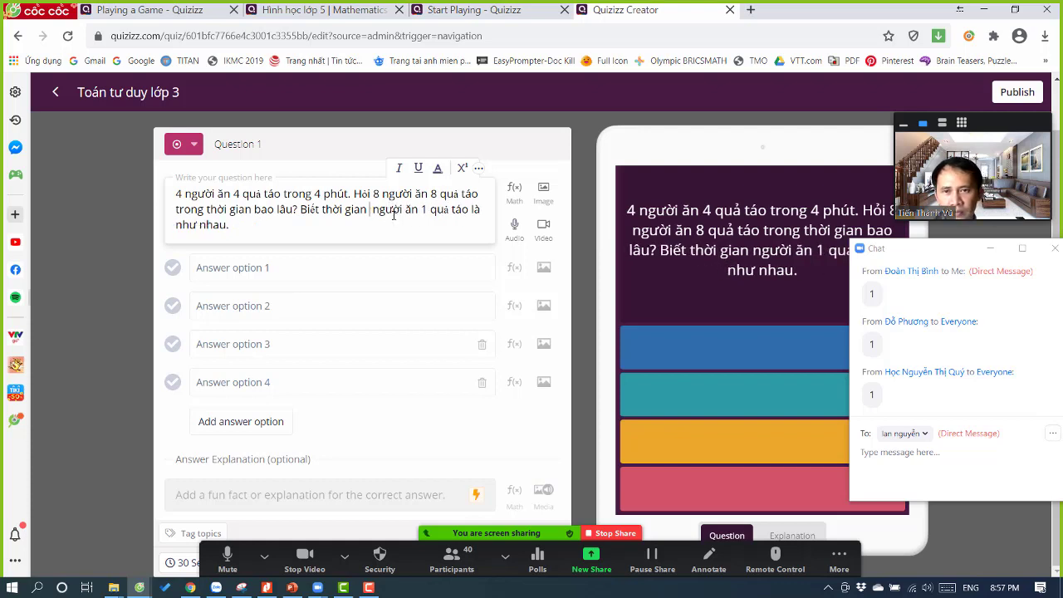
type("1")
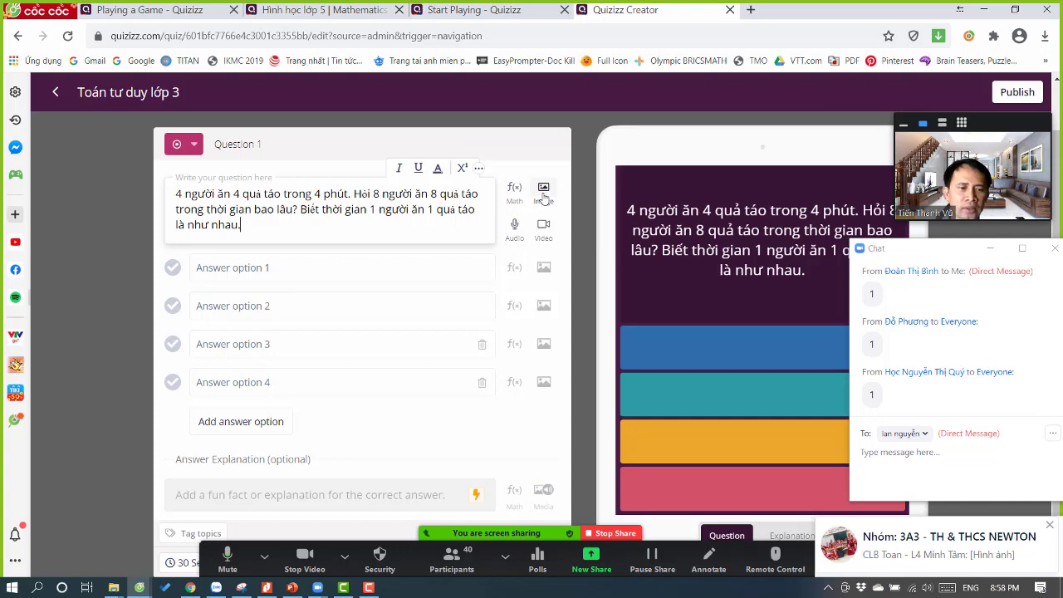
- Attach the apple picture "unnamed" to the question and shift the meeting chat window away from the question preview
left_click(544, 197)
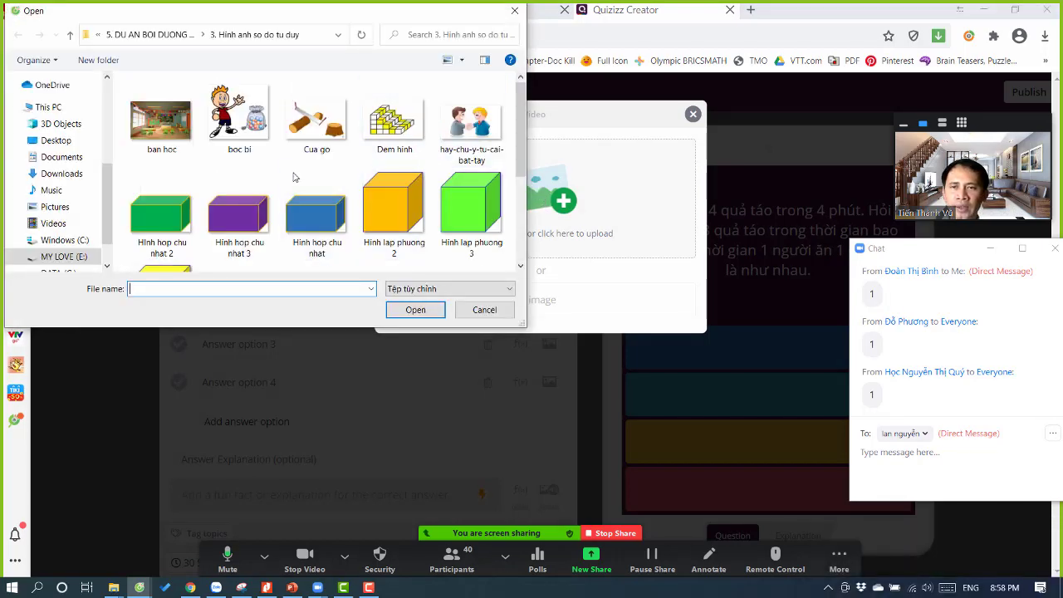
scroll(293, 177, "down", 2)
left_click(239, 237)
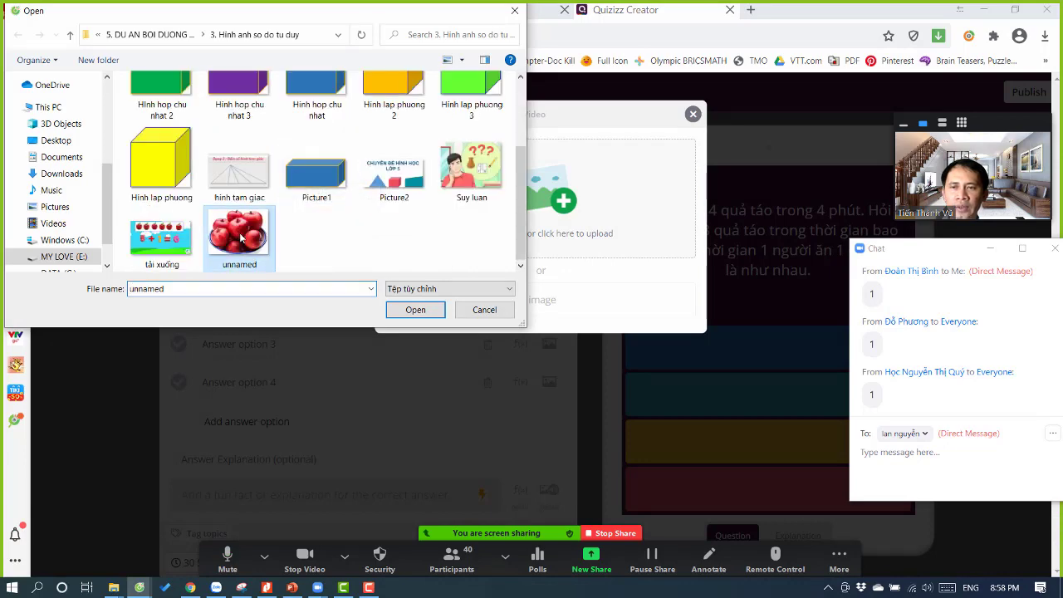
left_click(417, 310)
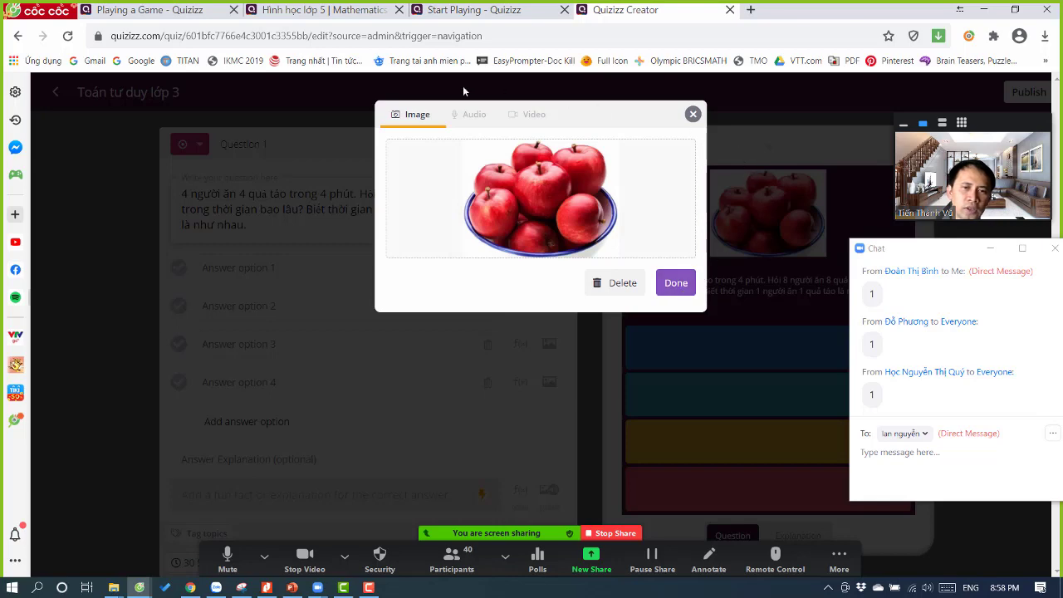
left_click(677, 283)
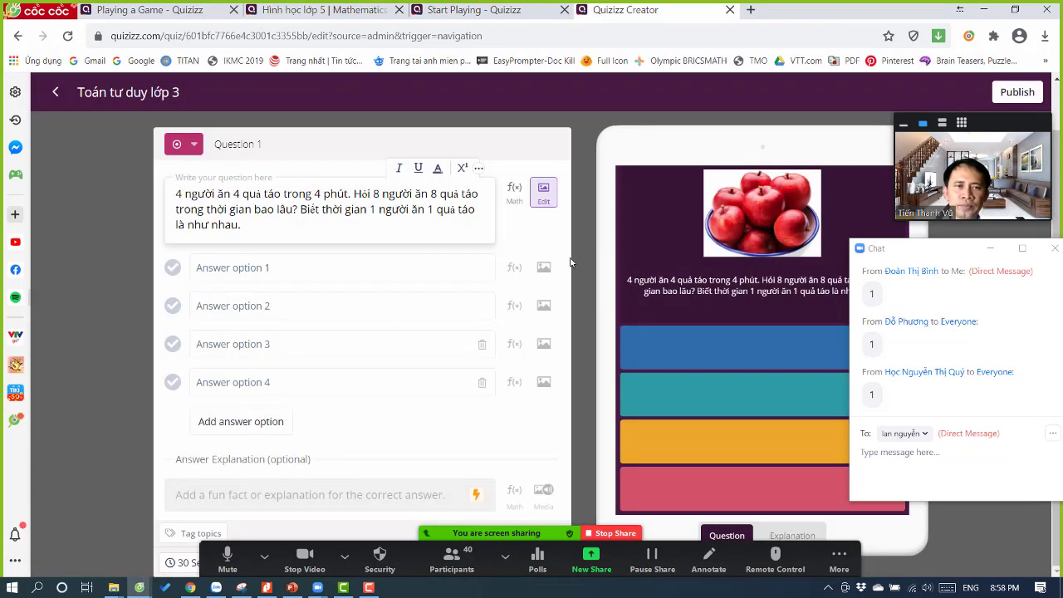
left_click(942, 276)
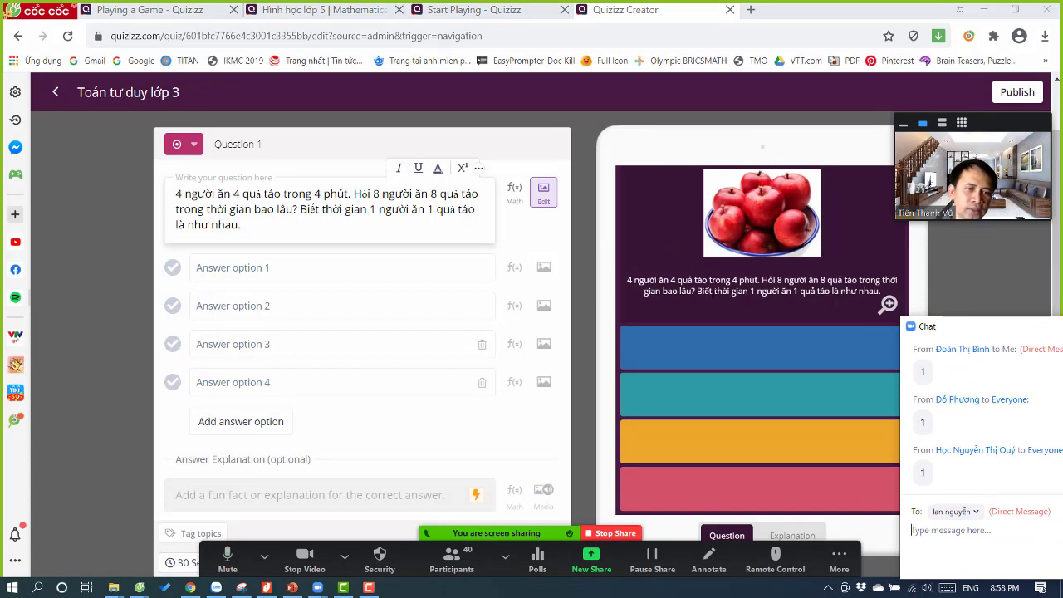
left_click_drag(1000, 329, 996, 258)
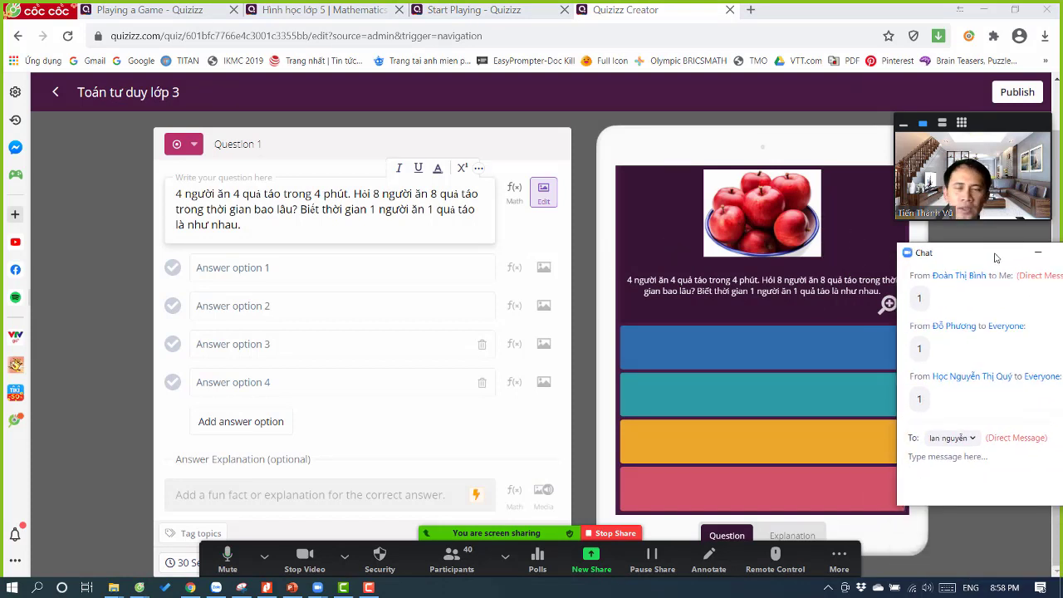
- Enter "2 phút" as answer option 1
left_click(285, 268)
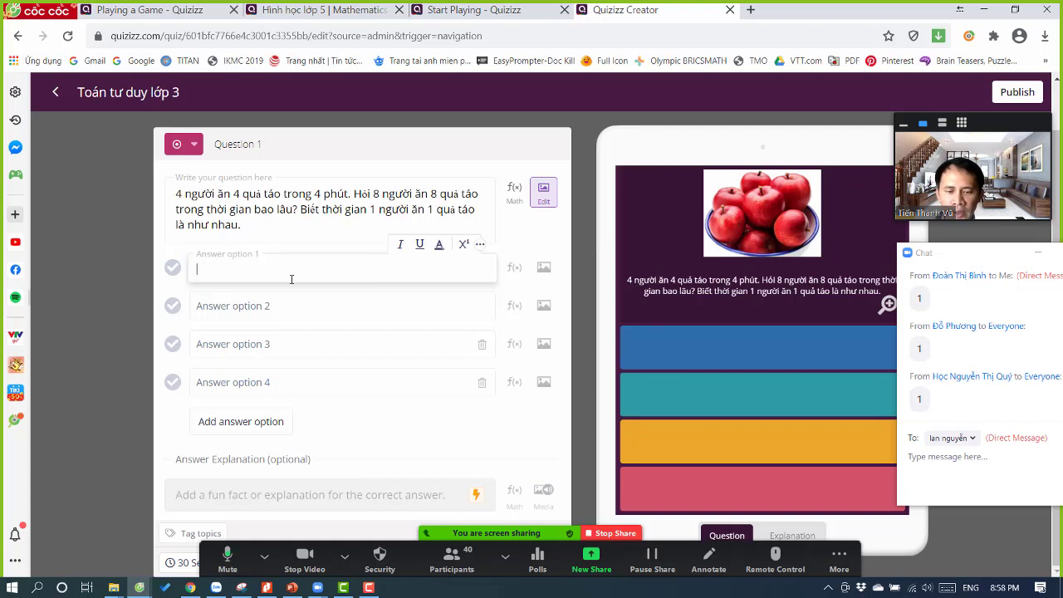
type("2 quả")
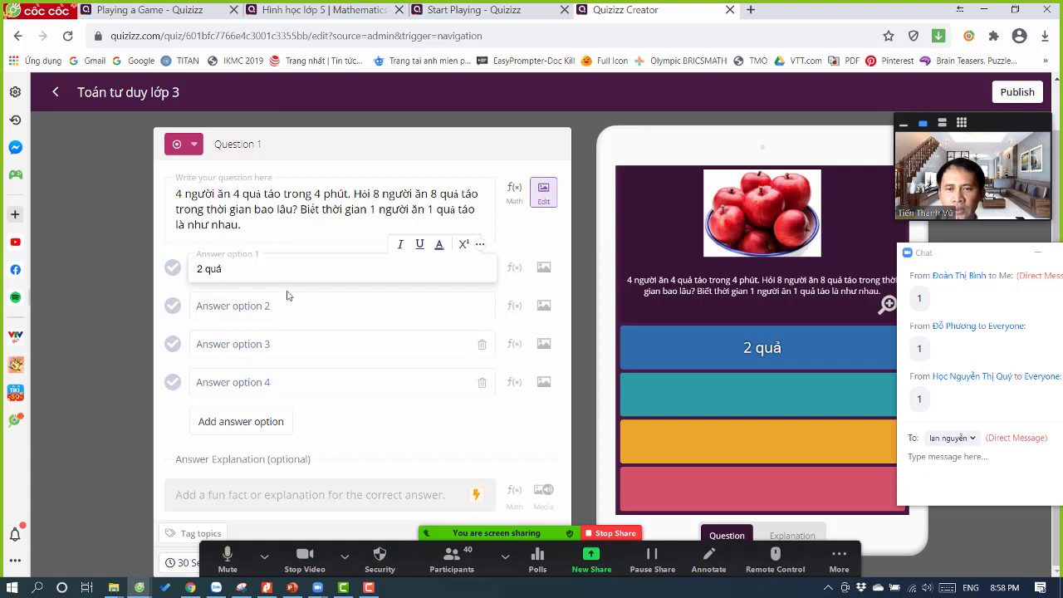
key("BackSpace")
key("BackSpace")
key("BackSpace")
key("BackSpace")
type("phút")
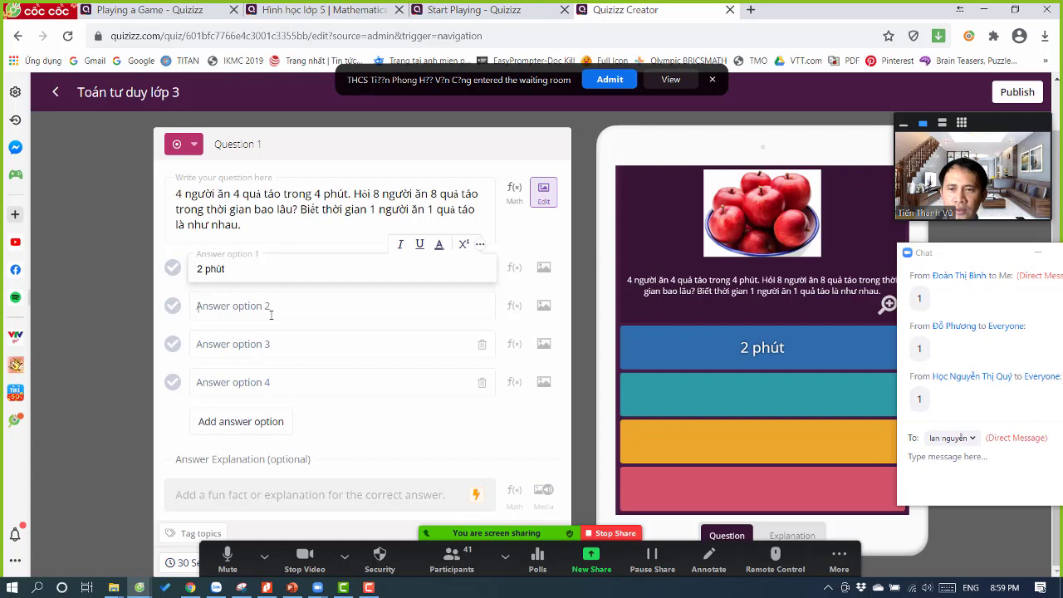
- Fill in answer options 2, 3 and 4 with "4 phút", "8 phút" and "10 phút"
left_click(270, 312)
type("4 phut")
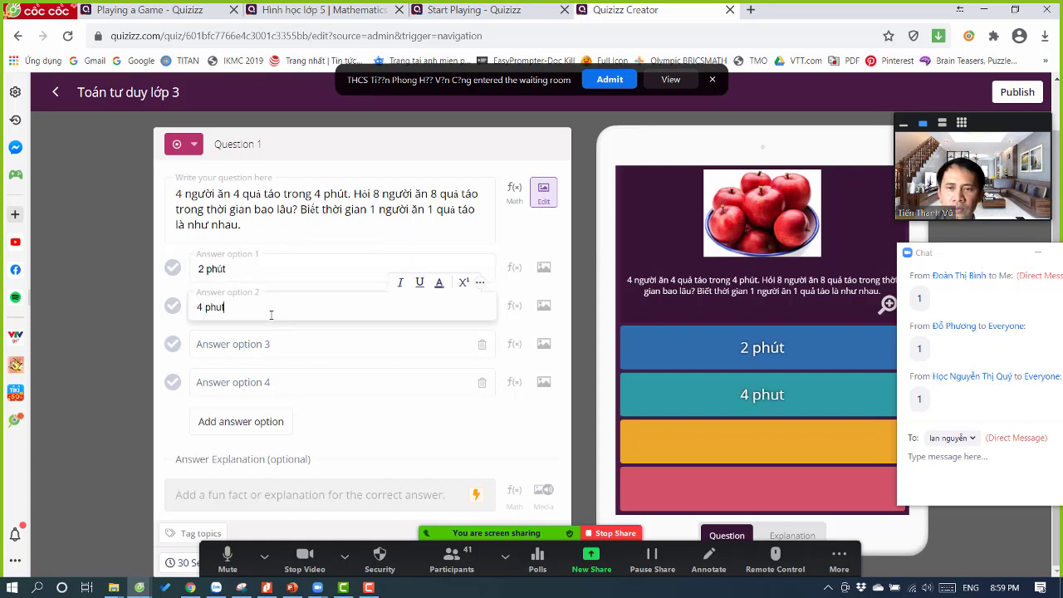
left_click(265, 352)
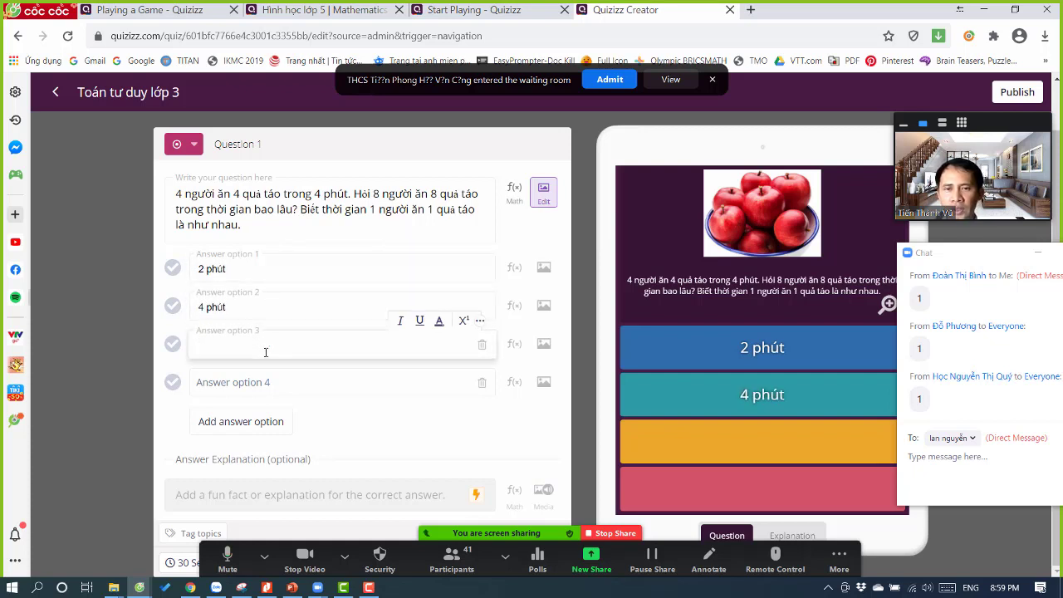
type("8 phut")
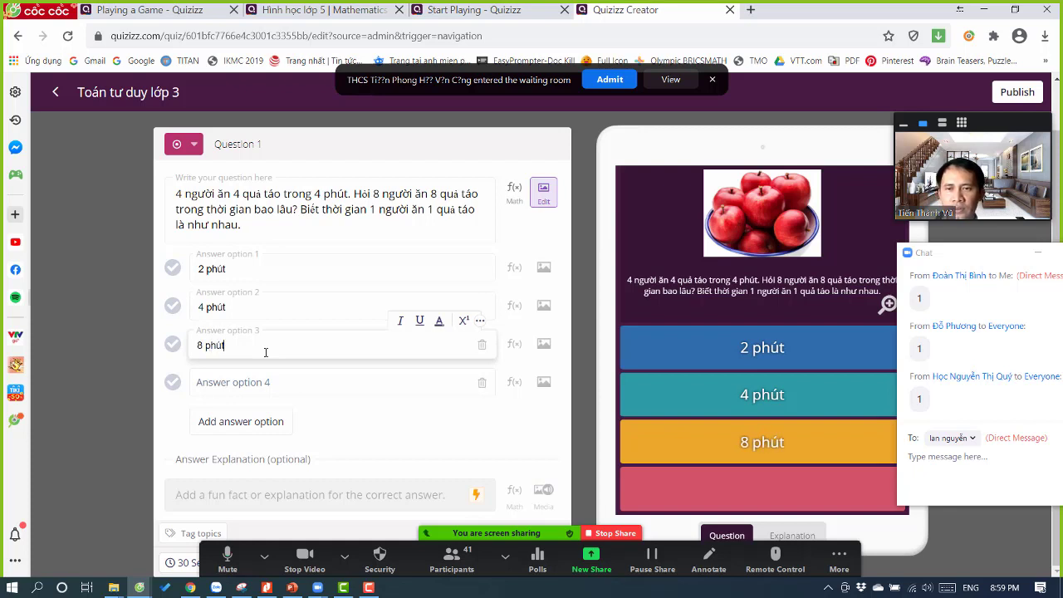
left_click(266, 382)
type("10")
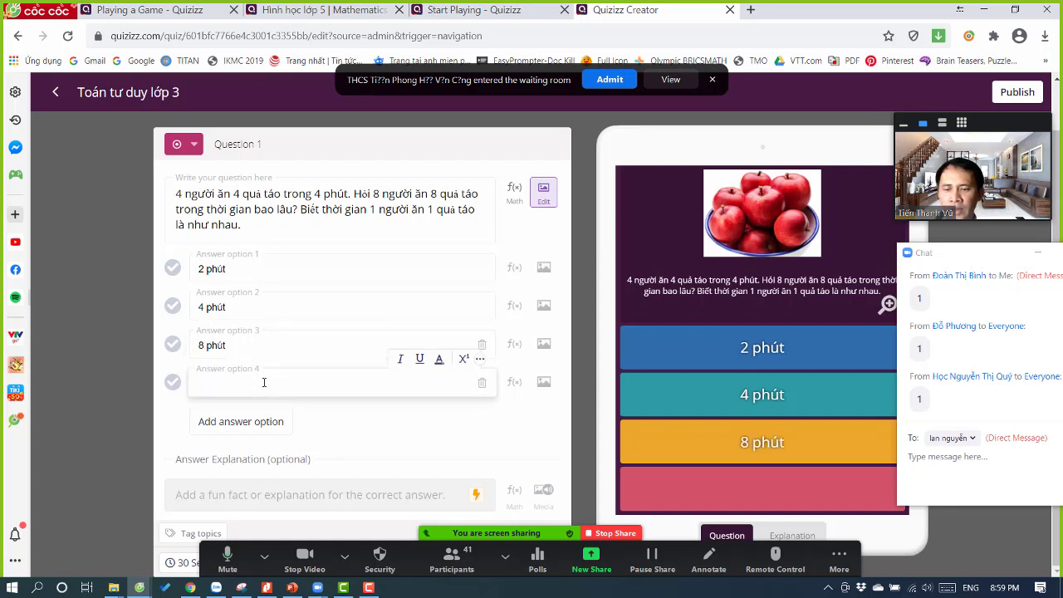
type(" phut")
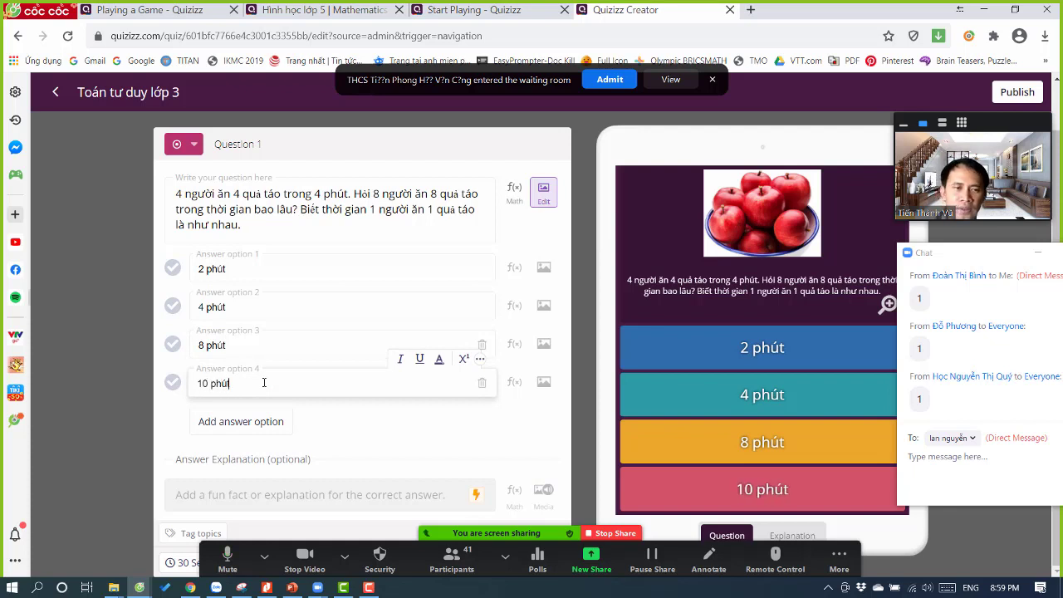
- Mark answer option 2, "4 phút", as the correct answer
left_click(322, 225)
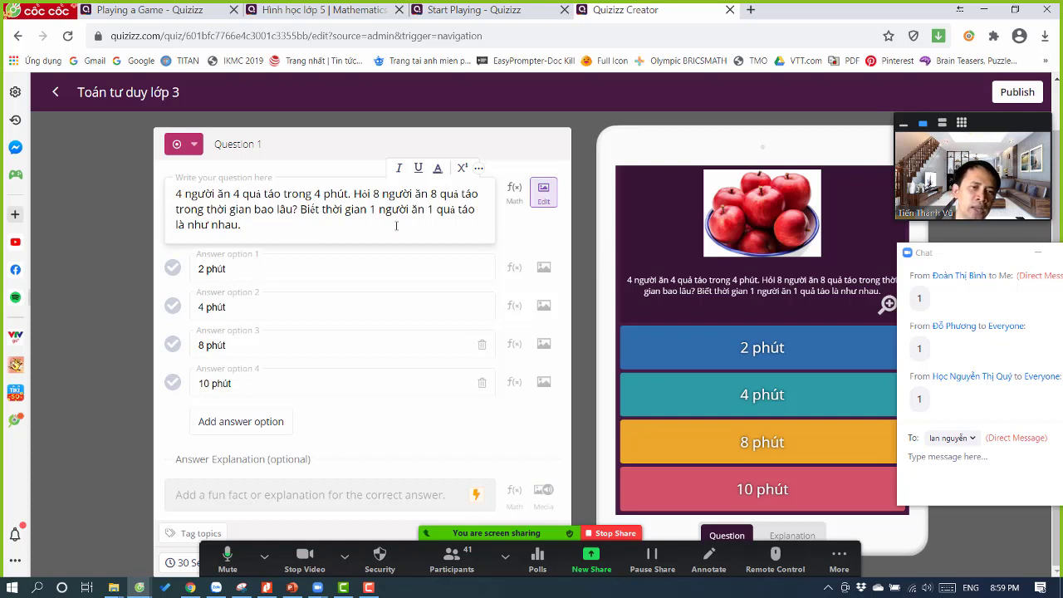
left_click_drag(957, 255, 961, 236)
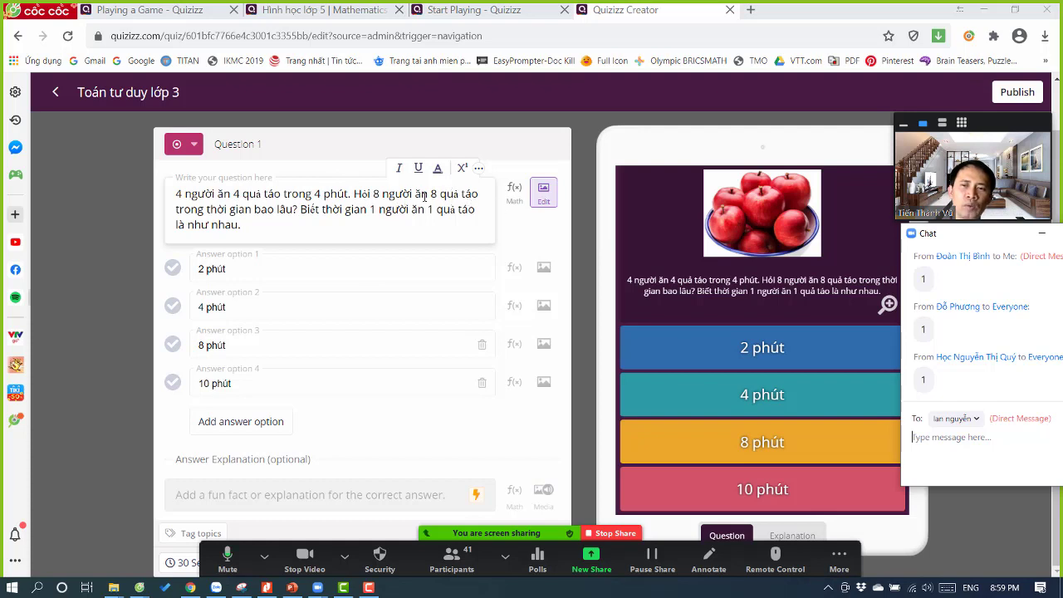
left_click(172, 306)
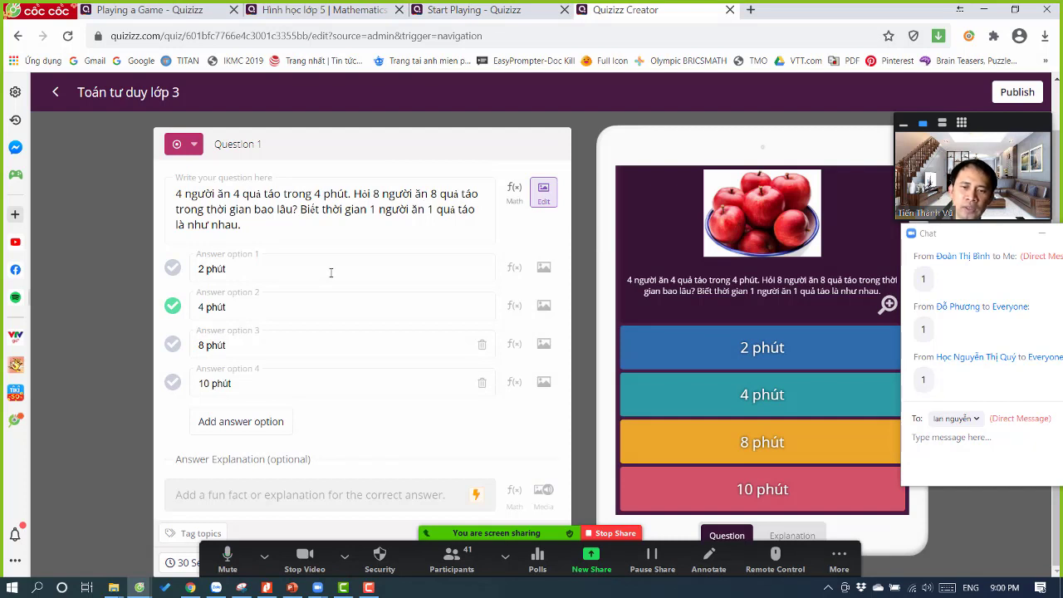
- Move the floating meeting controls clear of the question's time limit and save controls
left_click(840, 557)
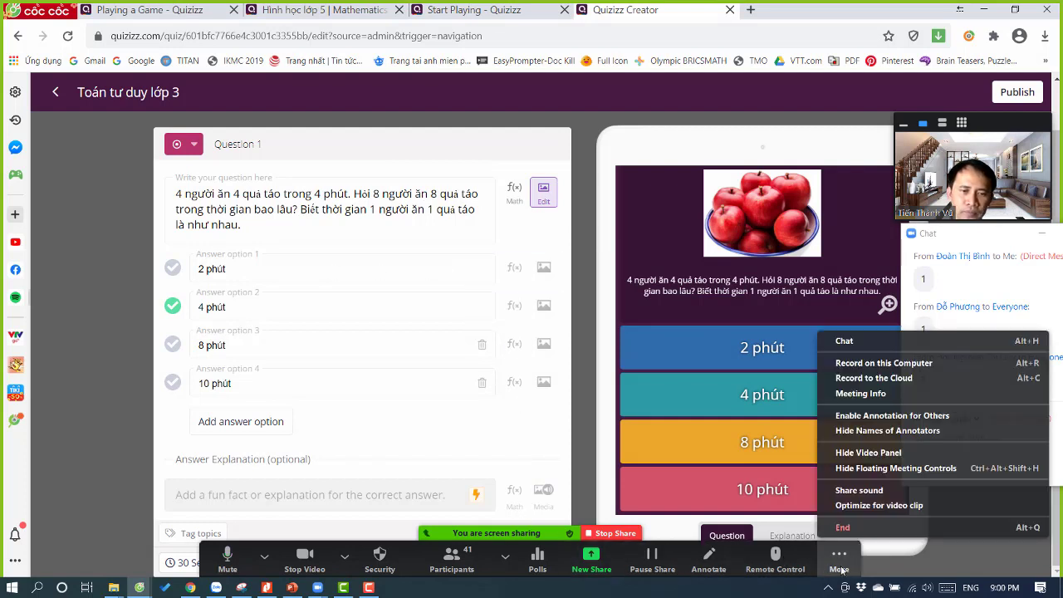
left_click(737, 33)
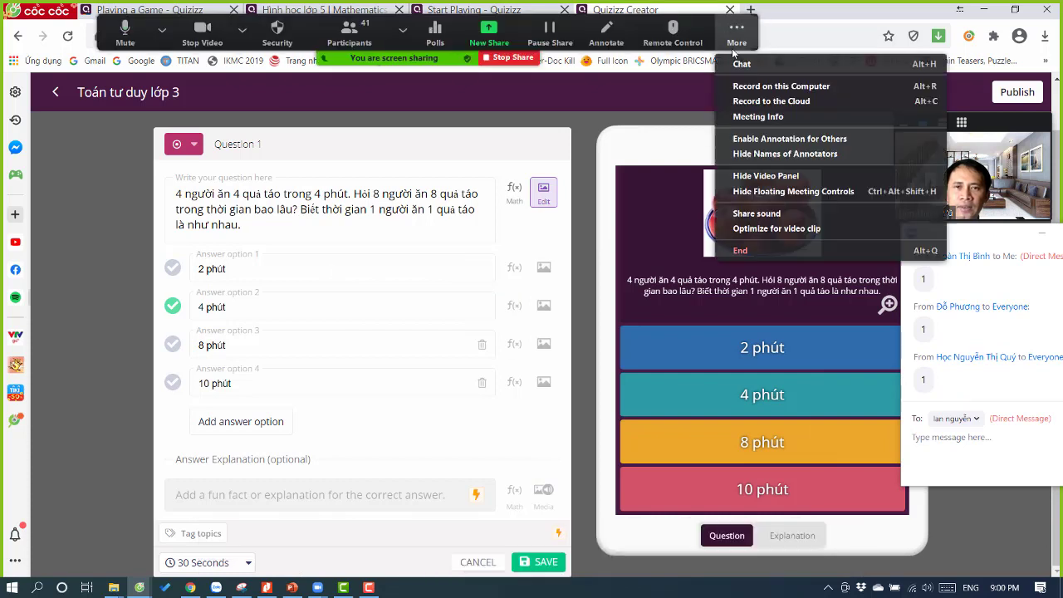
left_click(737, 33)
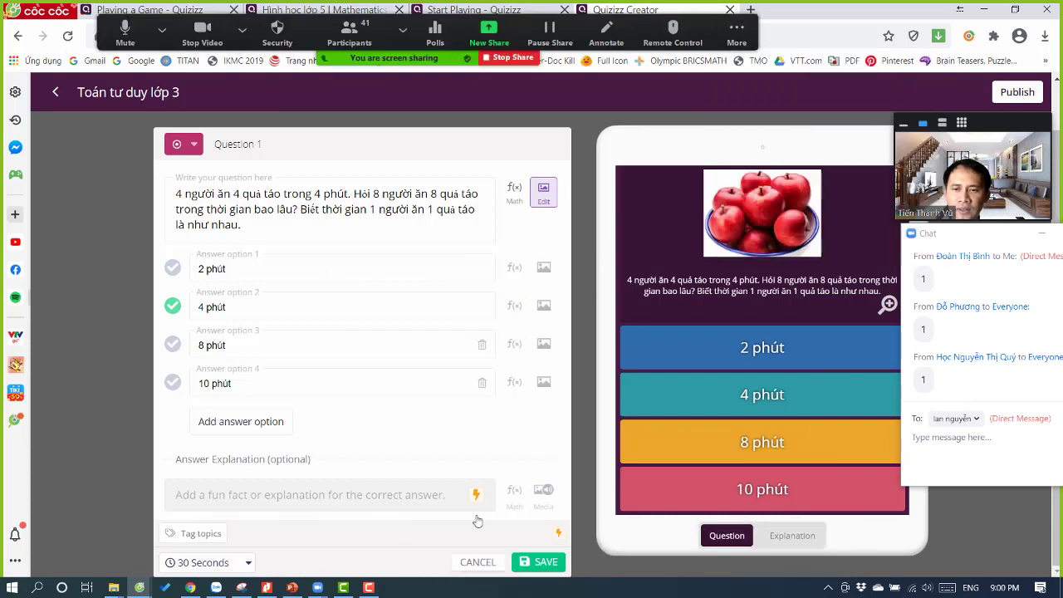
- Choose a 30-second time limit for Question 1 and save the question
left_click(252, 563)
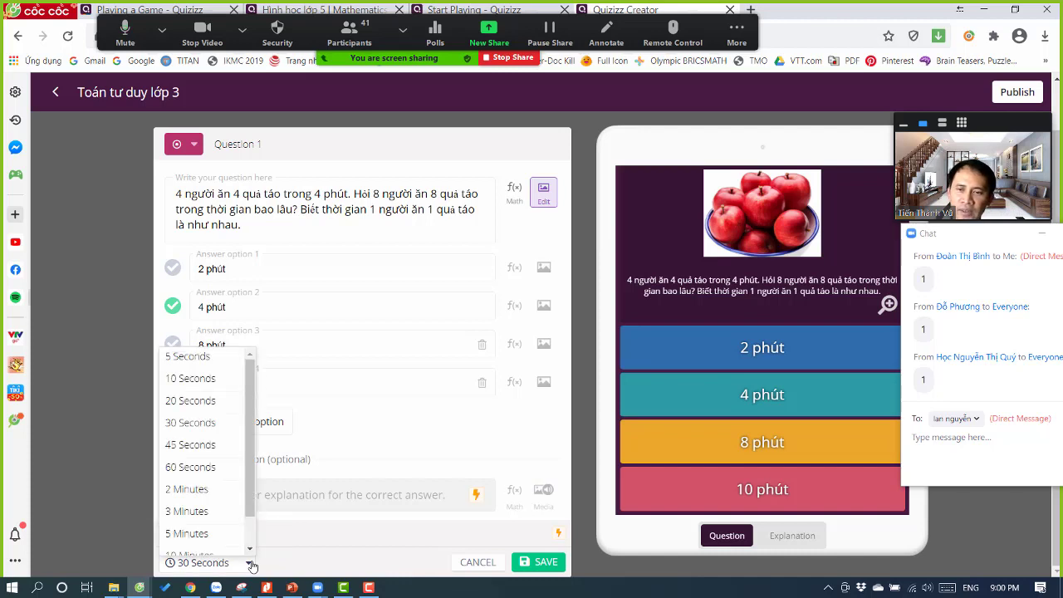
scroll(218, 474, "down", 1)
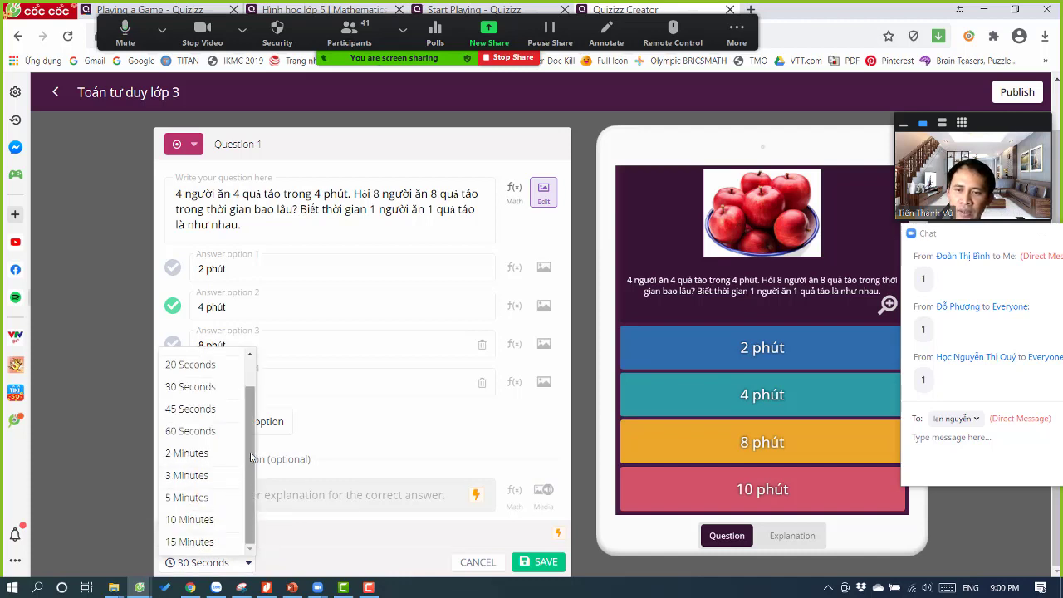
scroll(217, 449, "up", 1)
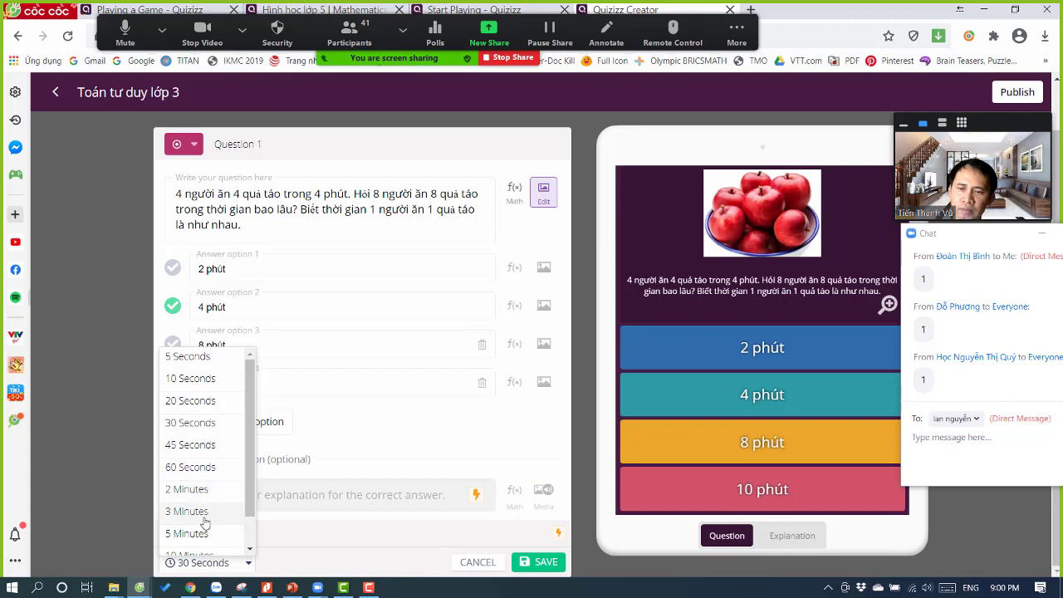
scroll(204, 514, "down", 1)
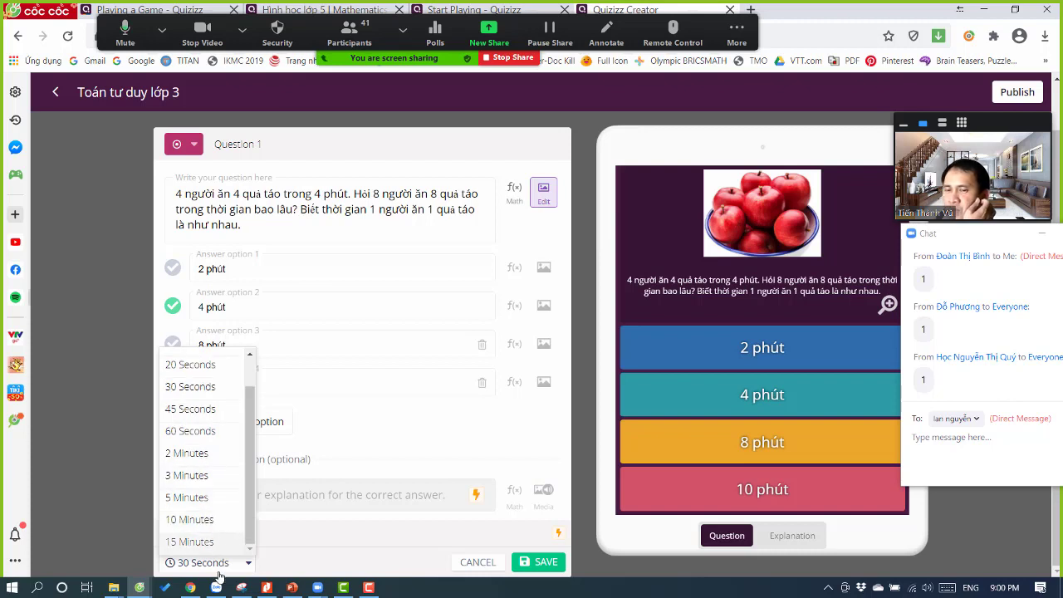
scroll(212, 486, "up", 2)
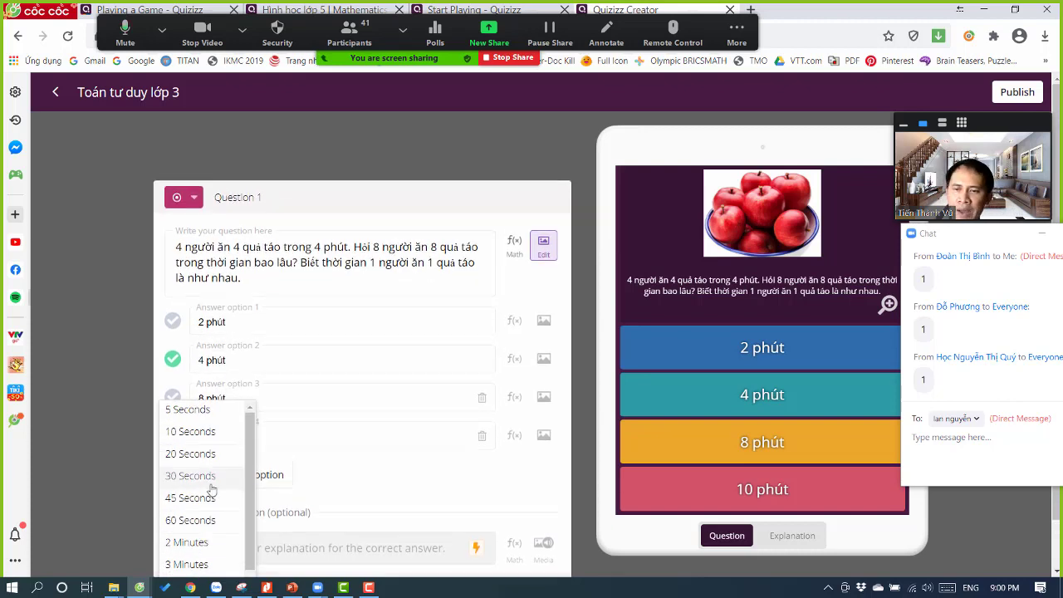
left_click(213, 479)
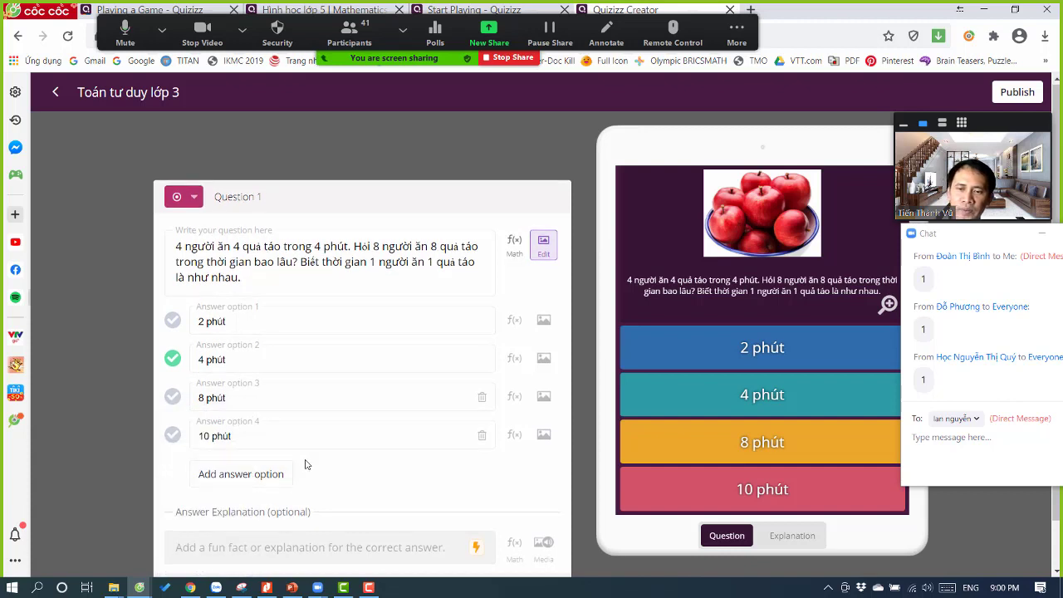
scroll(349, 446, "down", 1)
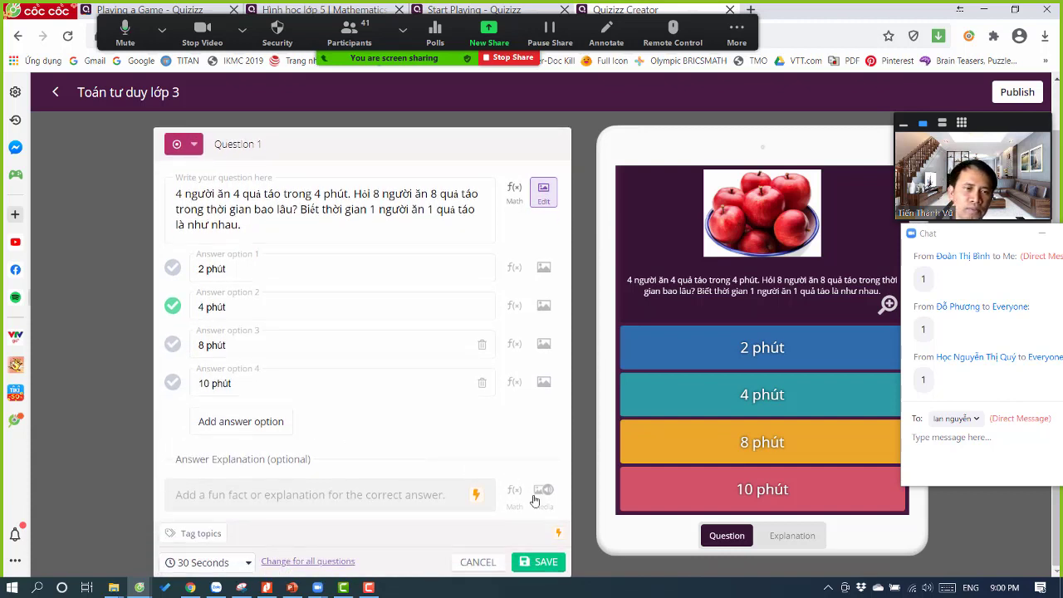
left_click(549, 567)
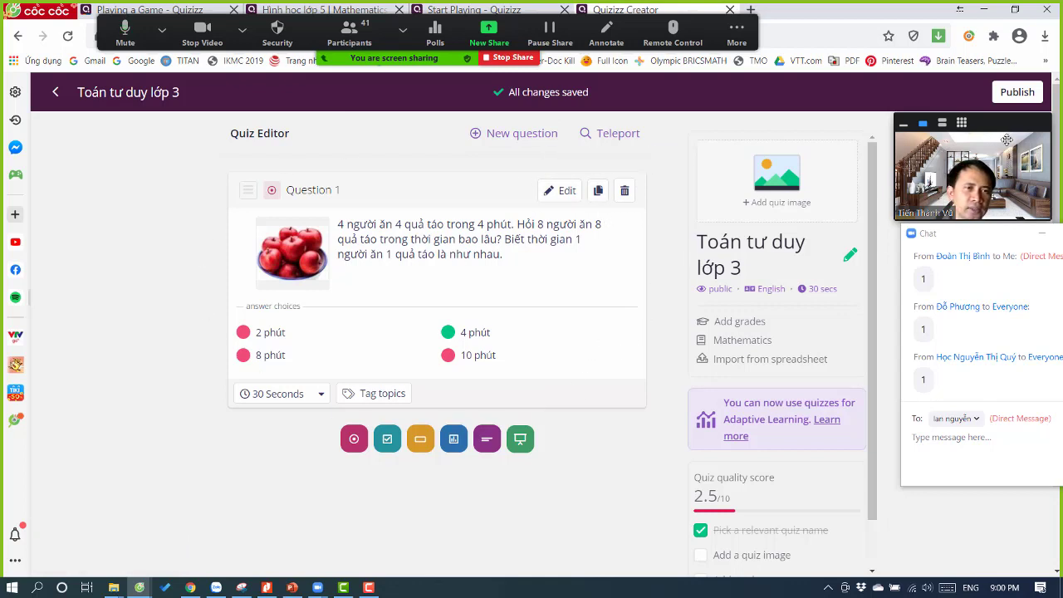
- Move the floating video and chat windows slightly higher beside the quiz editor
left_click_drag(1007, 139, 1007, 133)
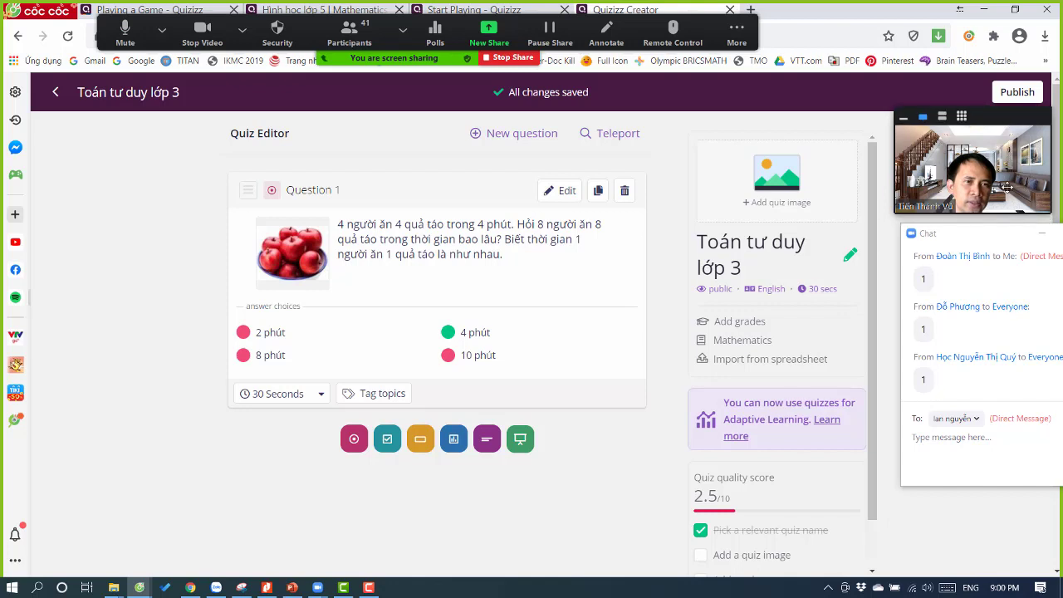
left_click_drag(991, 241, 982, 236)
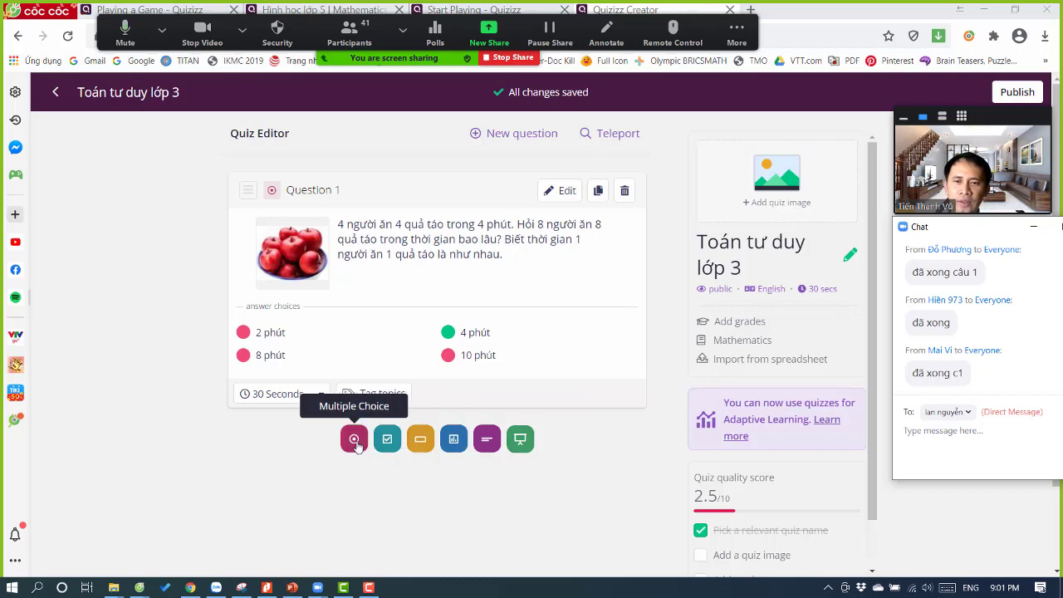
left_click(495, 145)
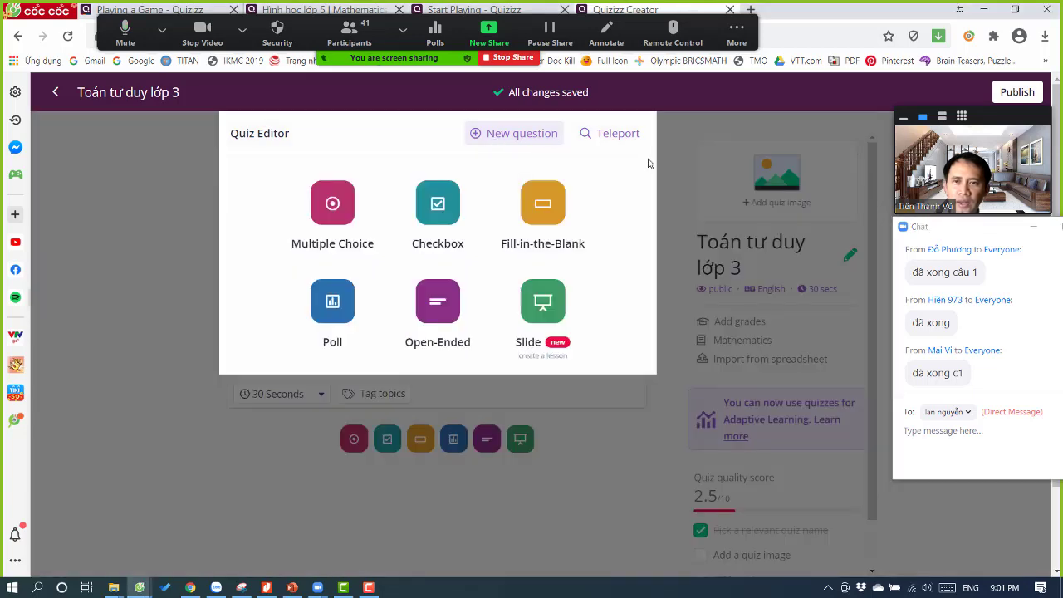
left_click(680, 128)
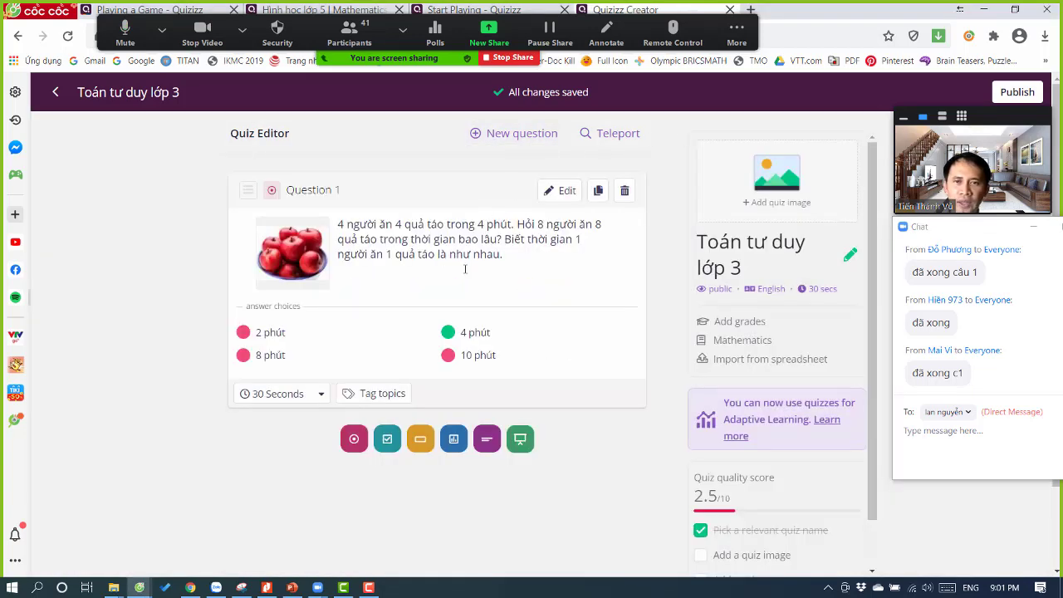
left_click(355, 440)
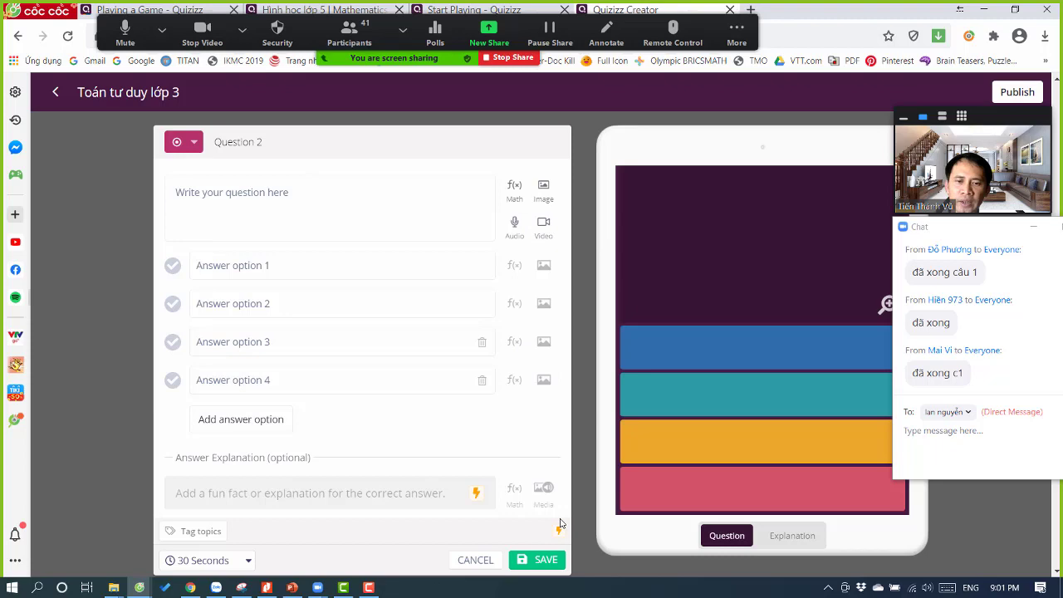
left_click(488, 562)
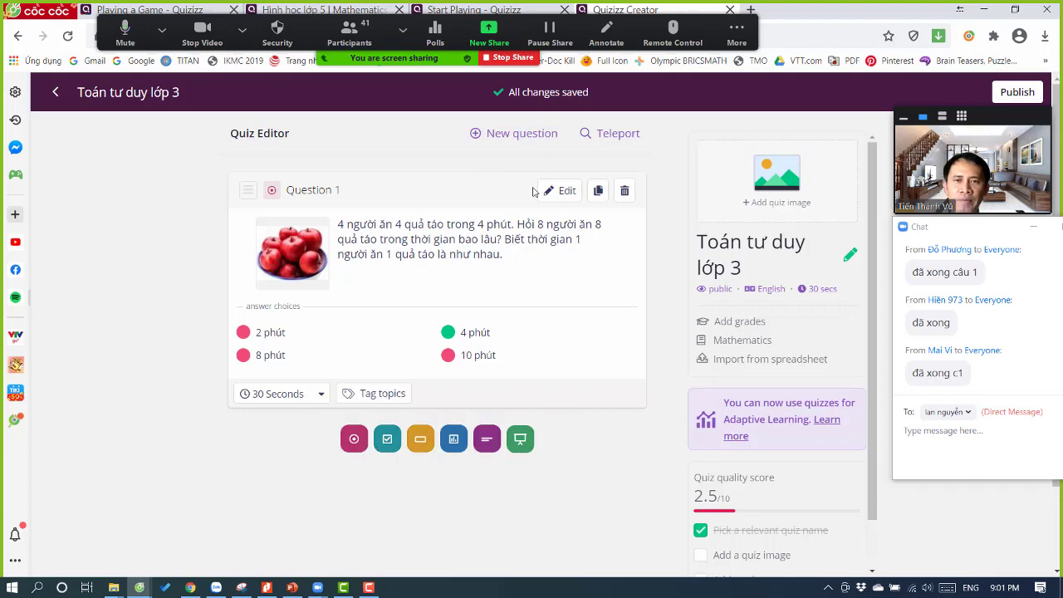
- Add a new multiple-choice question and begin its text with "Cưa một khúc gỗ thành 3 đoạn hết 6 phút."
left_click(509, 137)
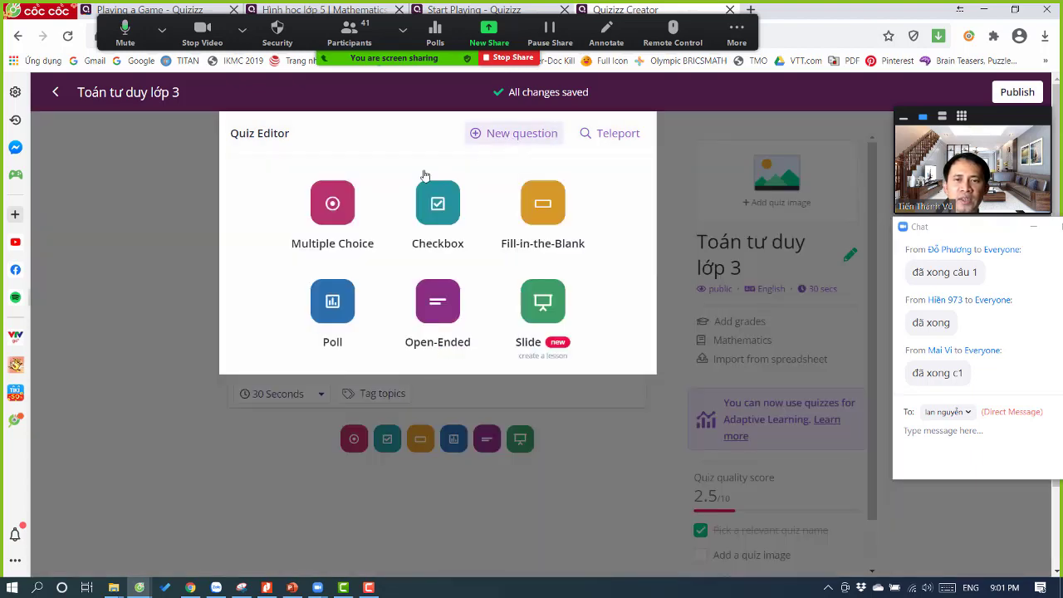
left_click(332, 217)
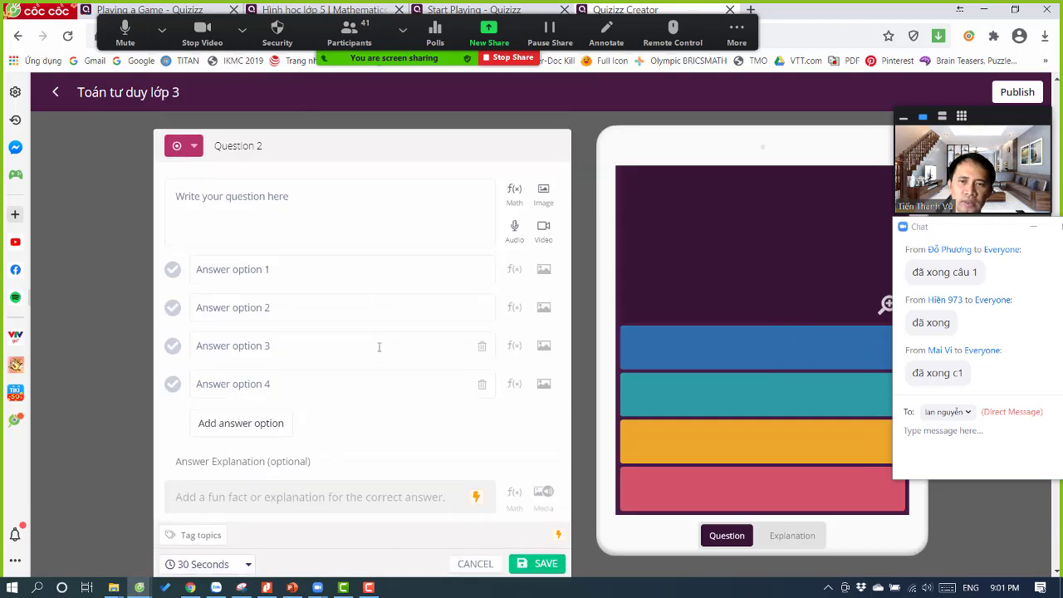
left_click(350, 194)
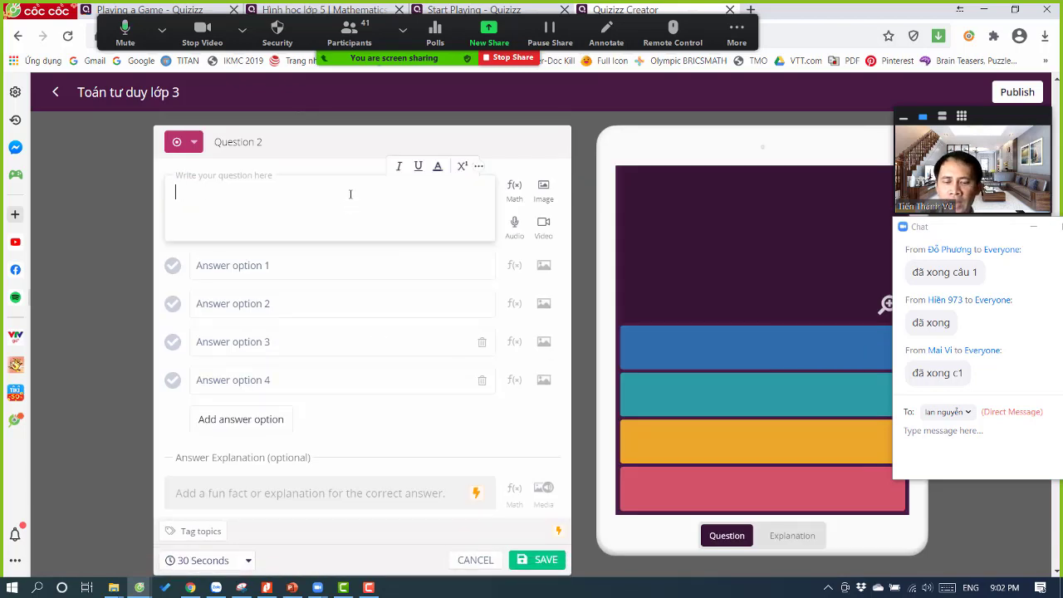
type("Cuaw mootj khuc")
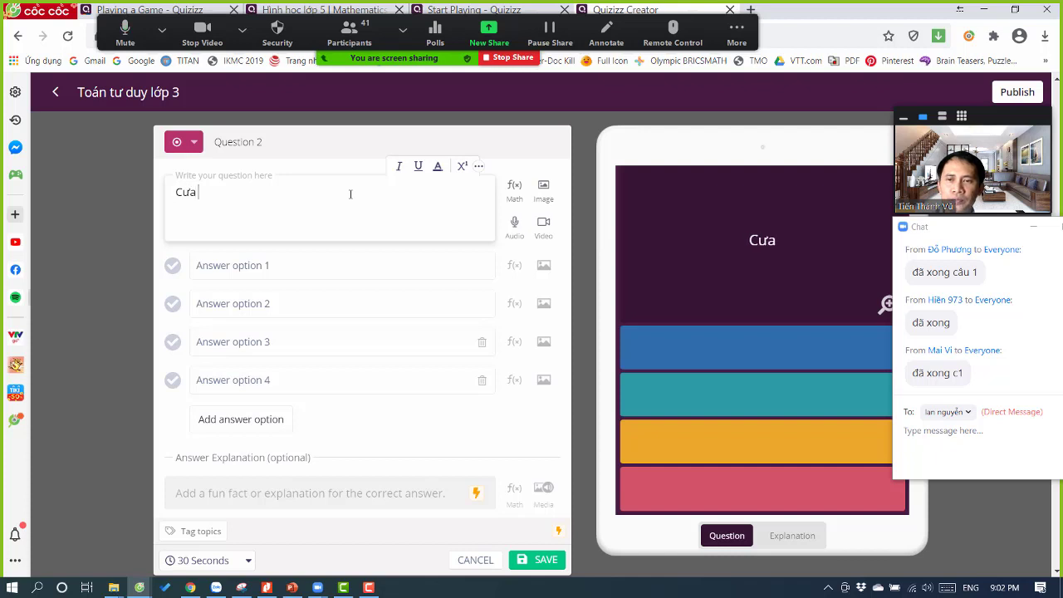
type("s goox")
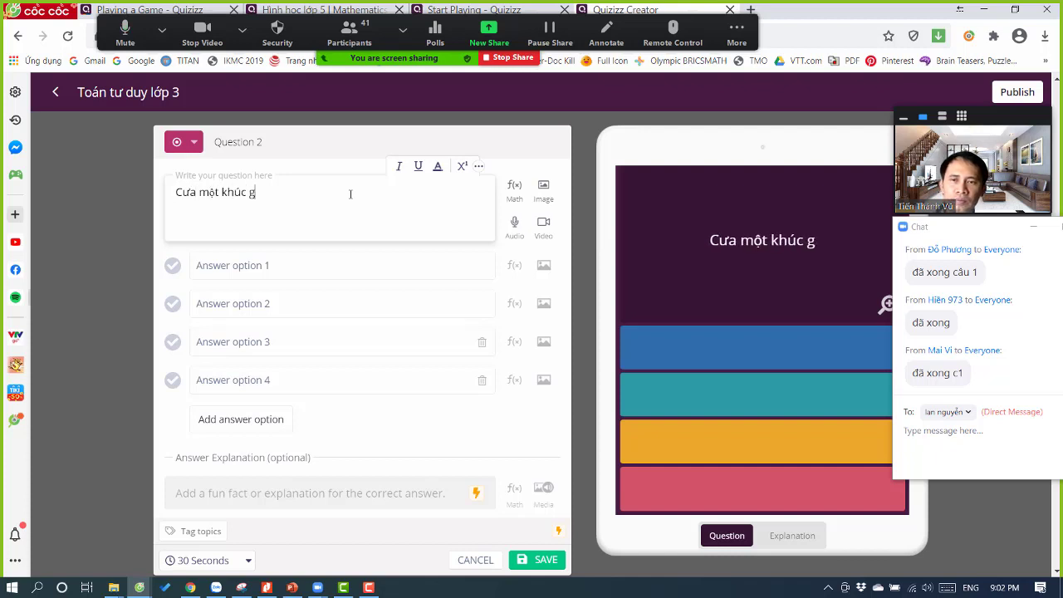
type(" thanh")
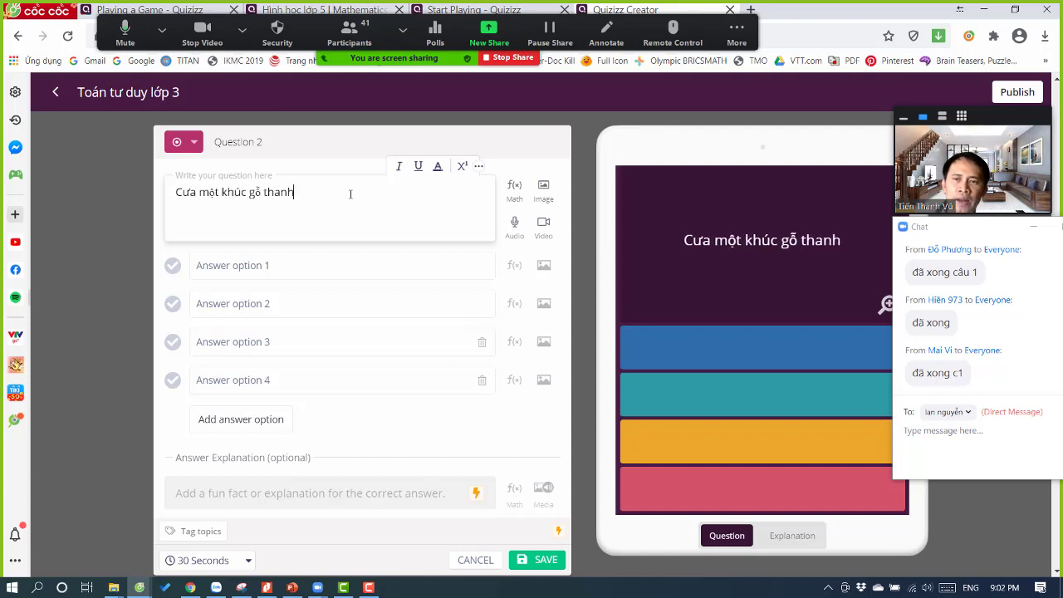
type(" 3 ddoanj hee")
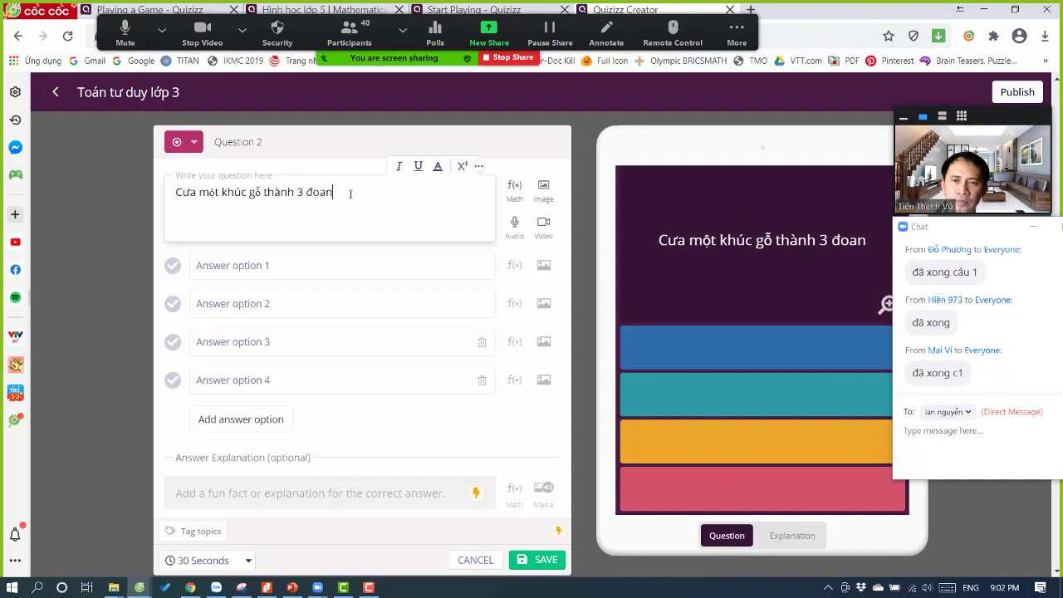
type("t")
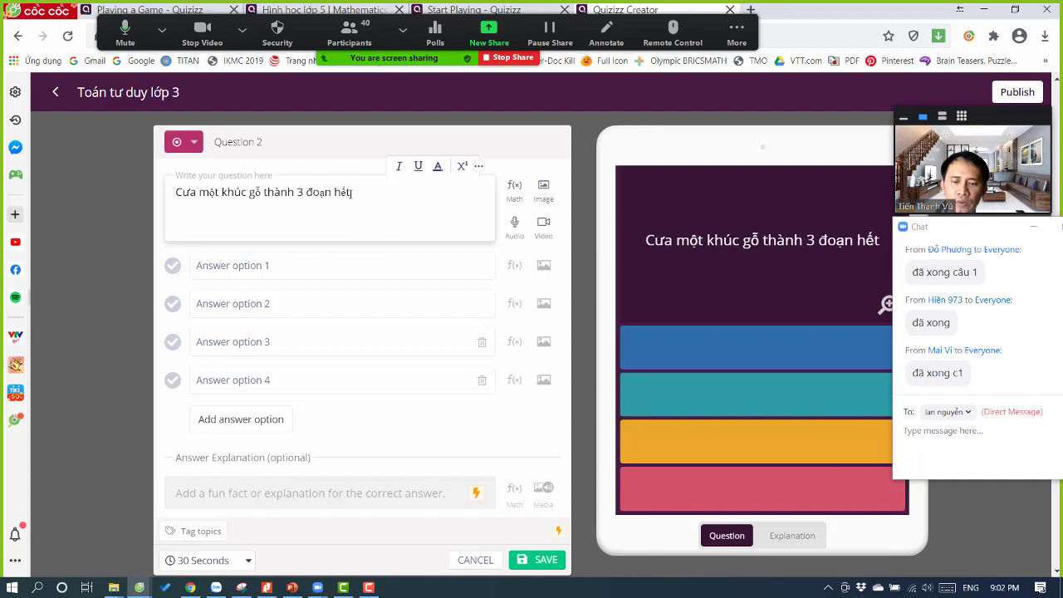
type("s 6 phut")
type("s. ")
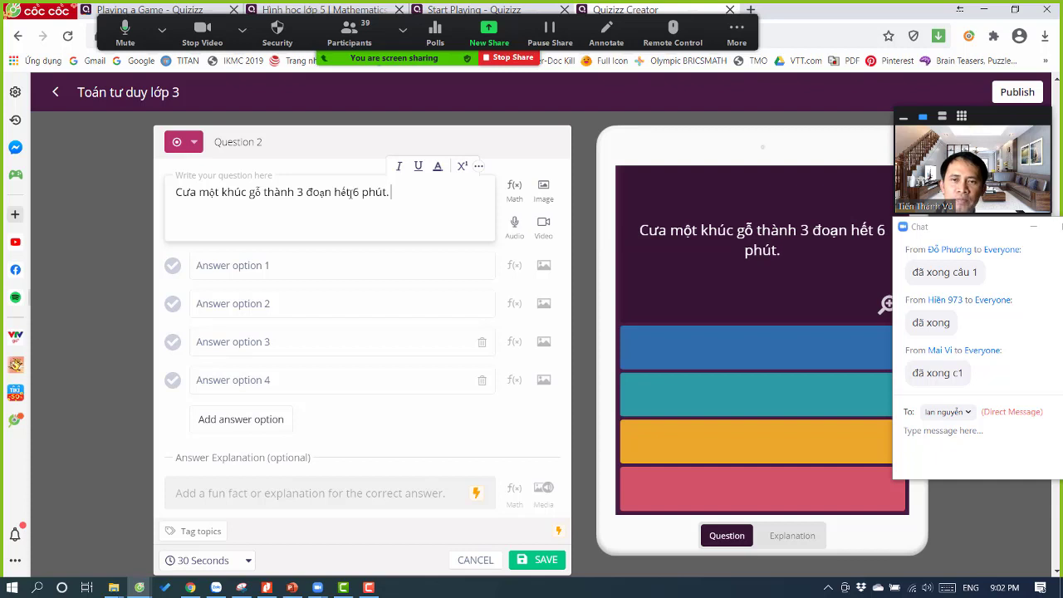
- Continue Question 2's text with "Hỏi cưa khúc gỗ đó thành 4 đoạn hết bao nhiêu phút?"
type("Hoir cuwa khucs goox")
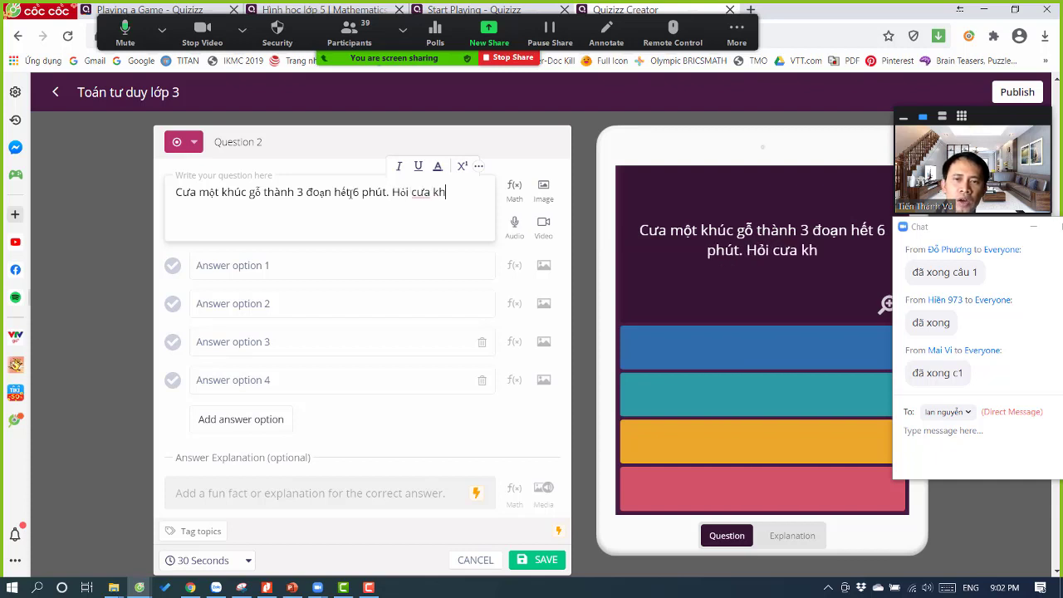
type(" ddos thanh")
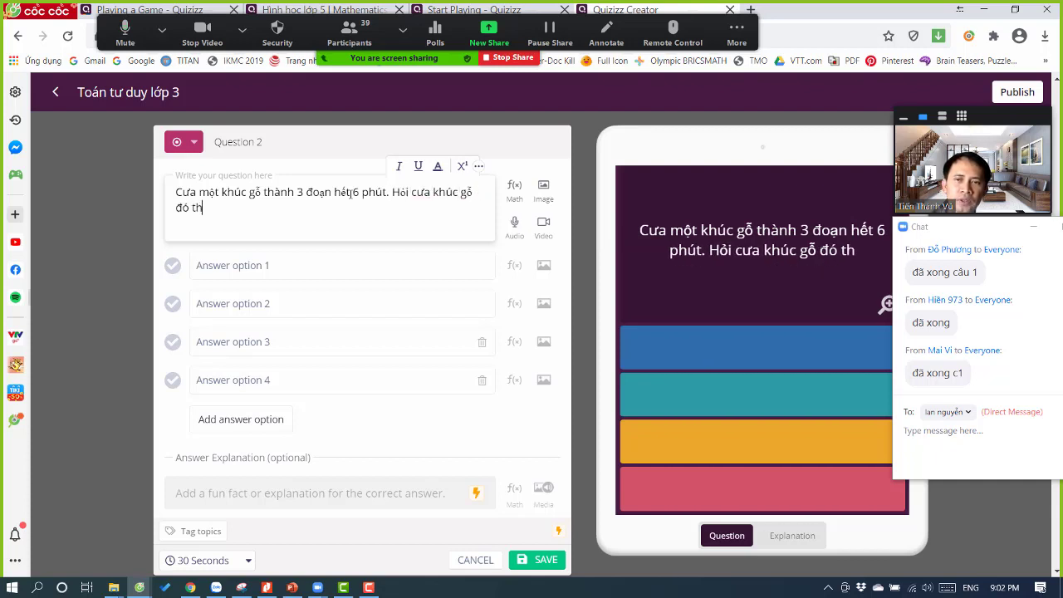
type(" 4 ddoajn heets")
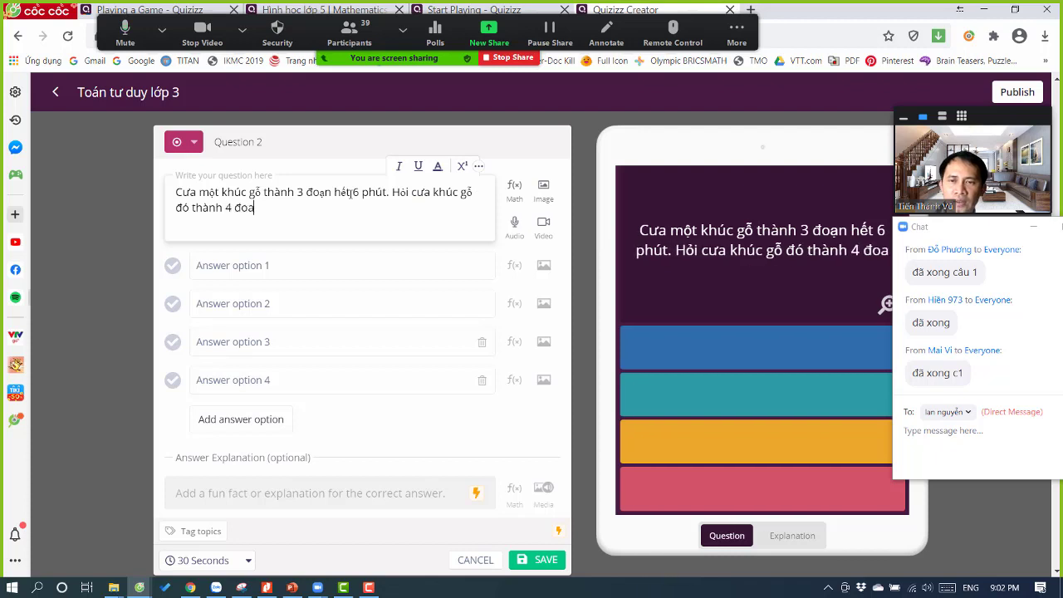
type(" bao n")
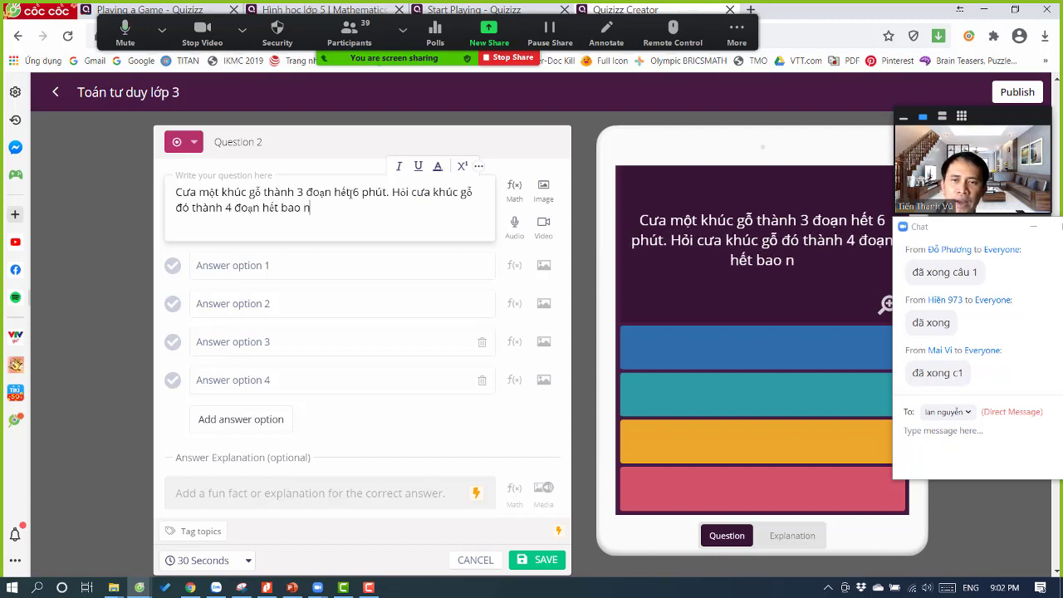
type("hieeu phuts?")
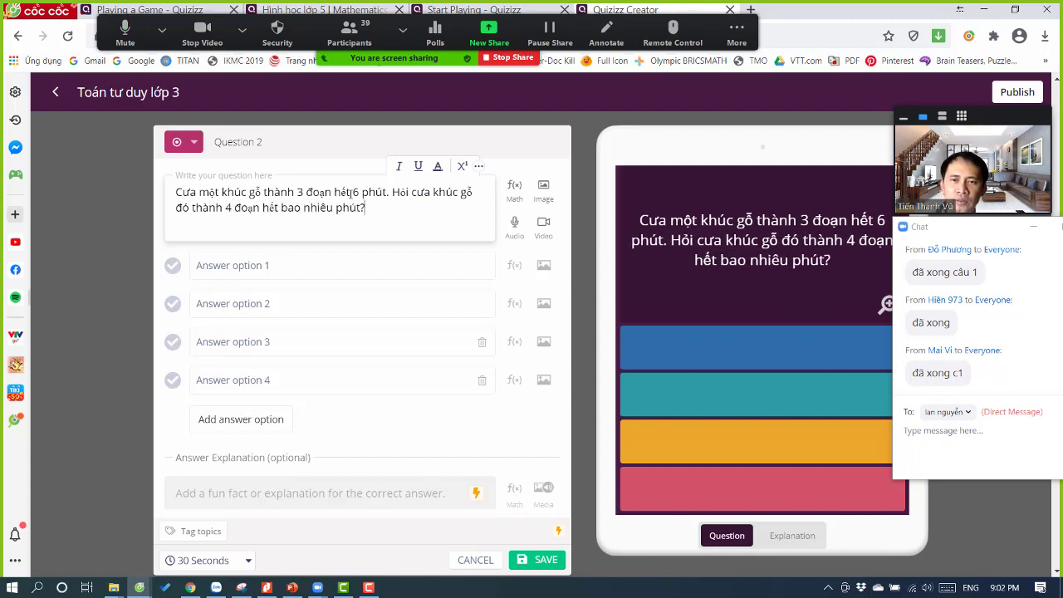
- Complete Question 2's text with the condition "Biết thời gian một lần cưa là như nhau."
type(" Bieets thowfi gia")
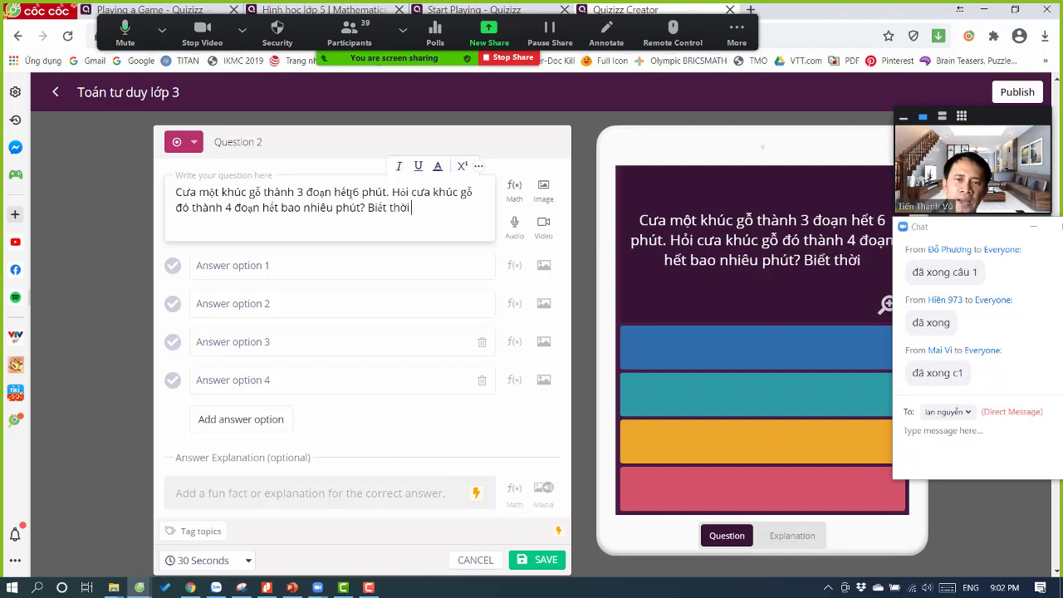
type("n mot")
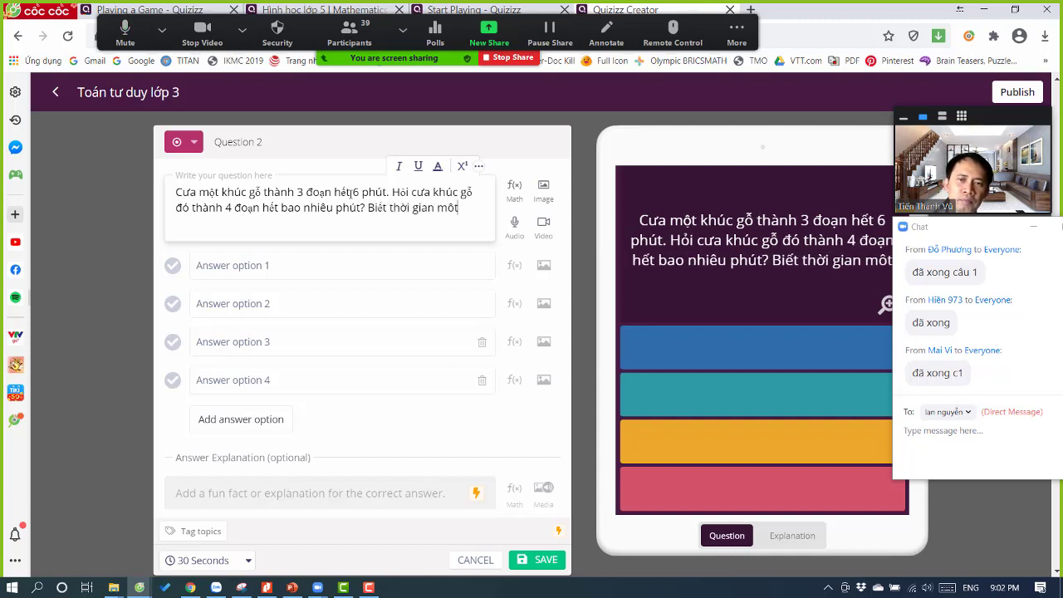
type("j laanf cuwa laf ")
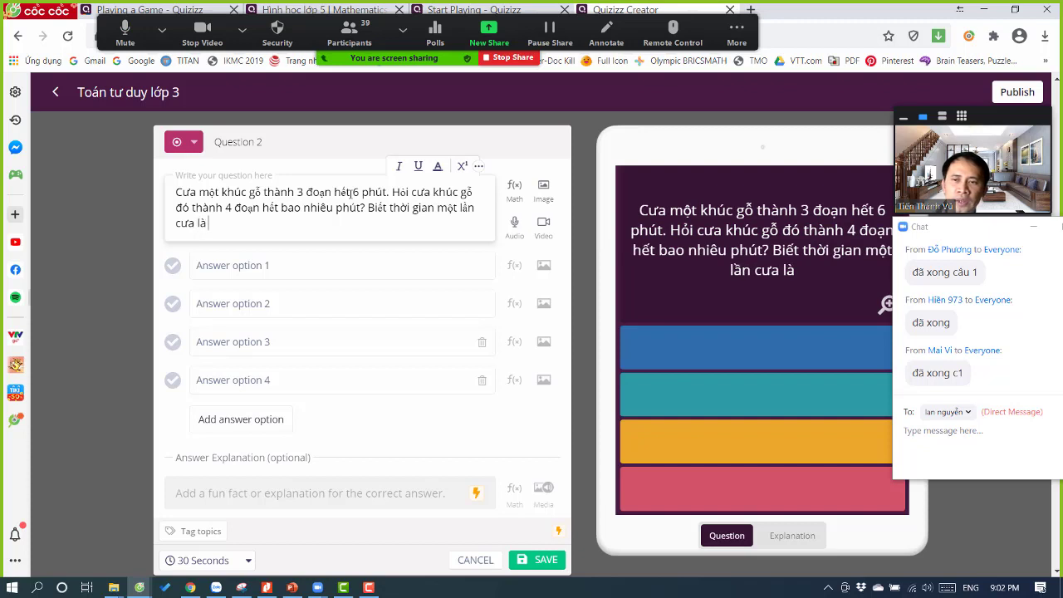
type("nhuw nhau")
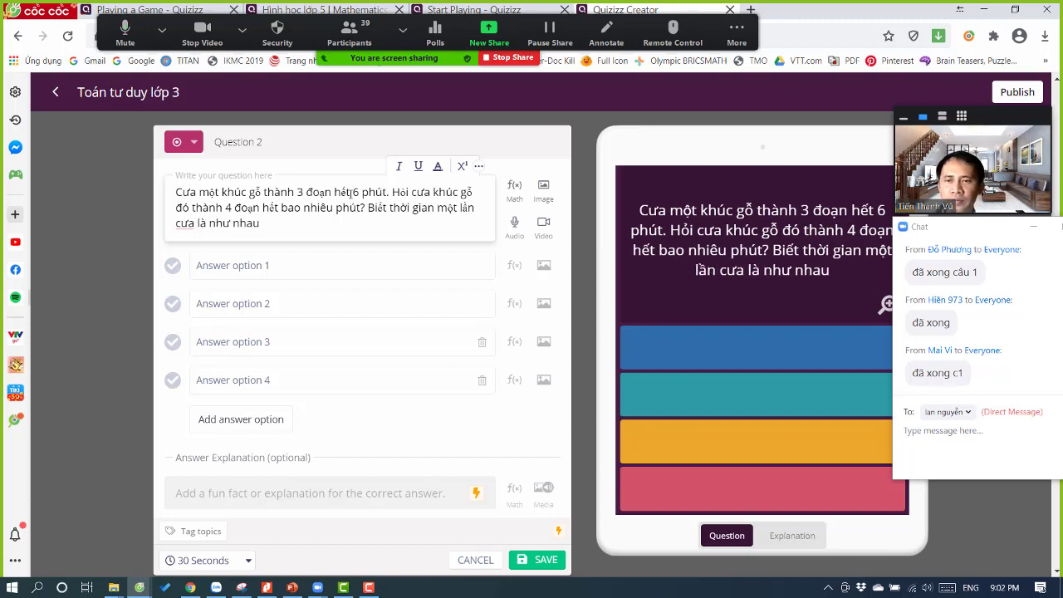
type(".")
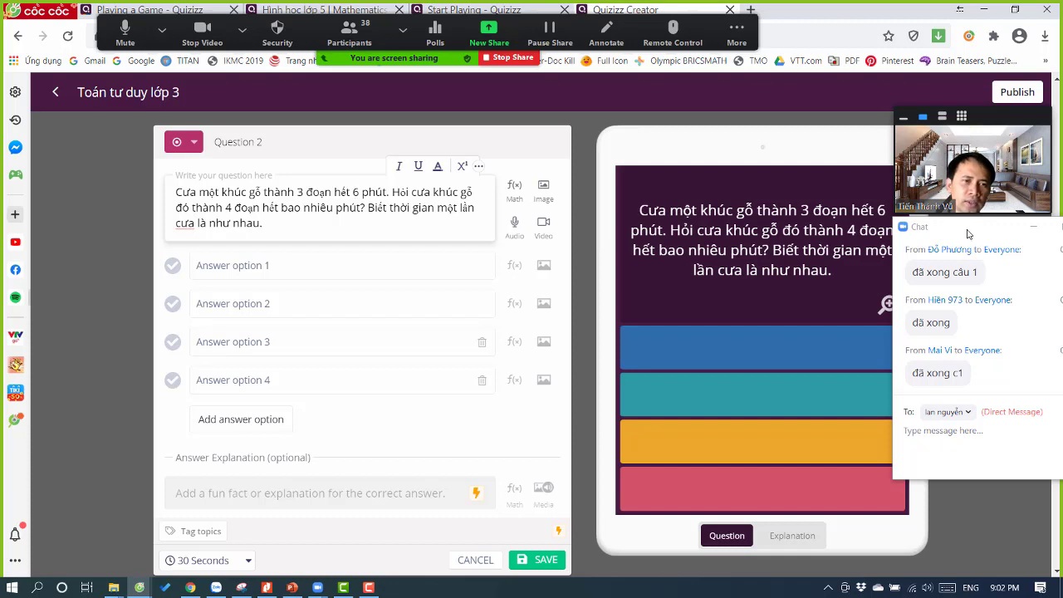
- Move the chat window lower, clear of the question text preview, and attach the "Cua go" image to Question 2
left_click_drag(968, 234, 981, 294)
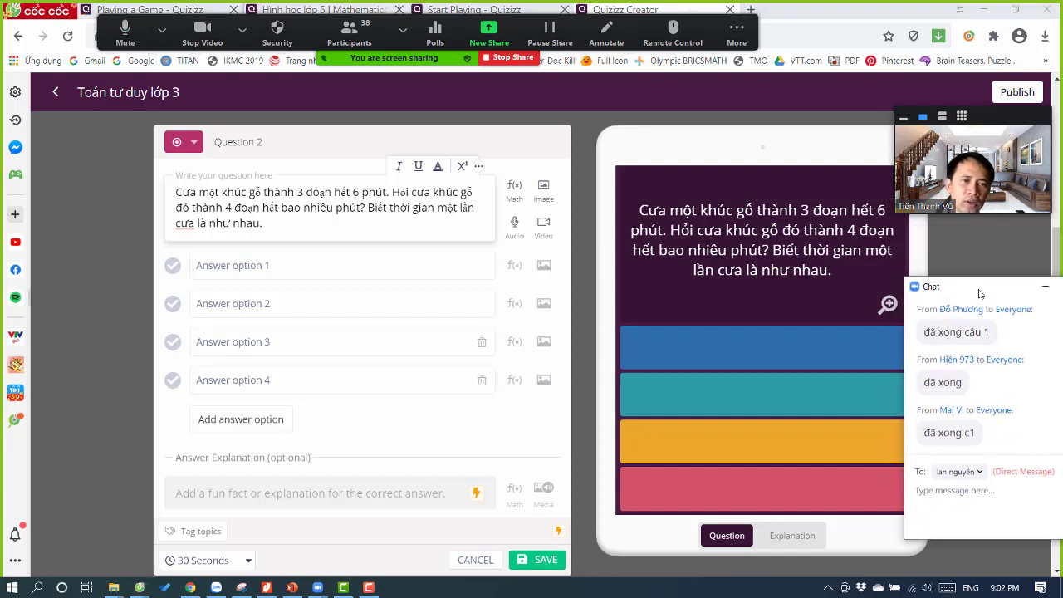
left_click(544, 188)
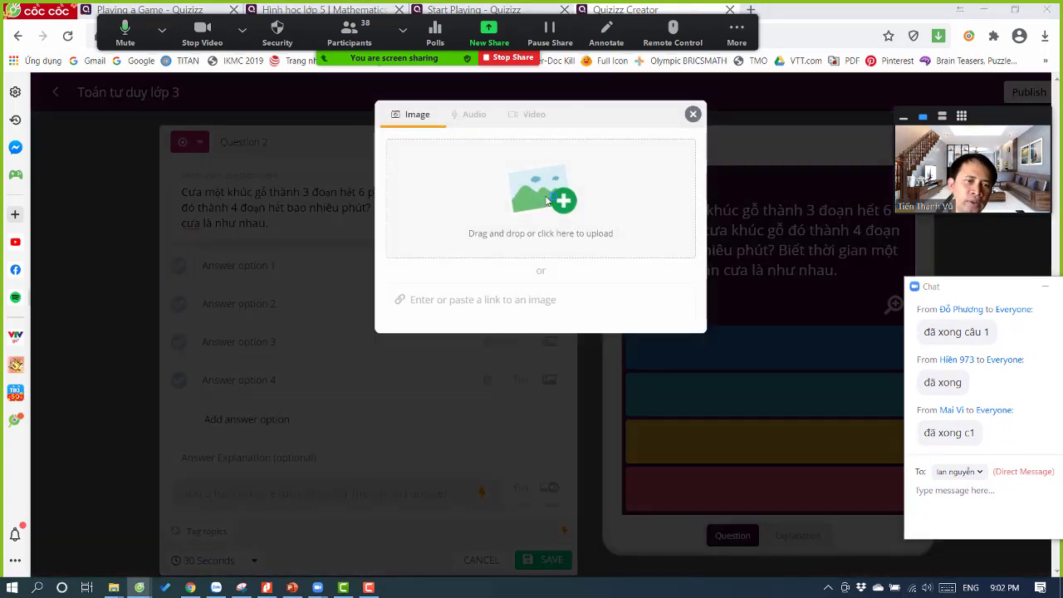
left_click(584, 178)
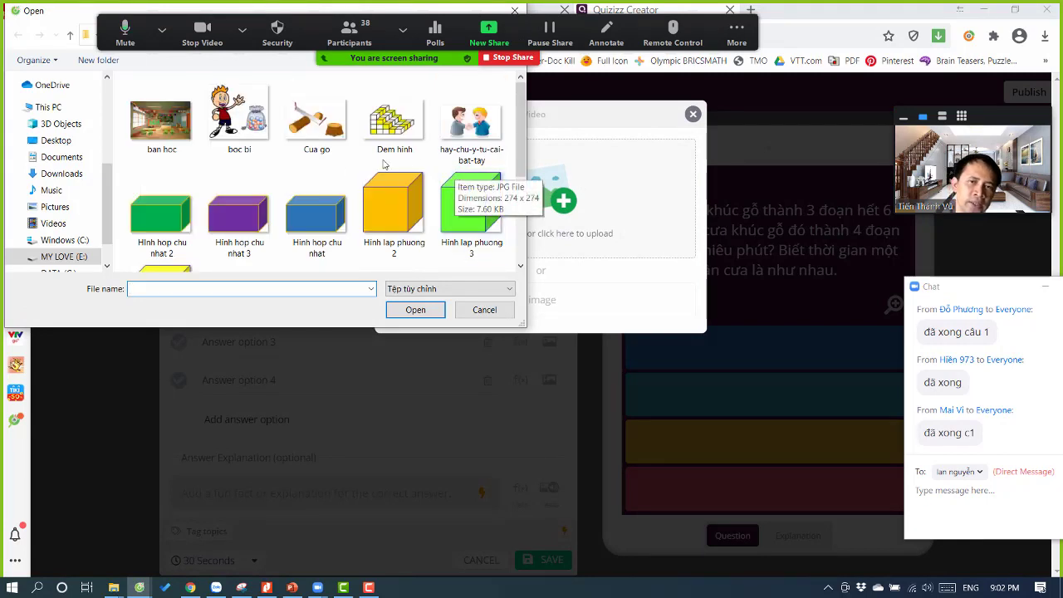
scroll(336, 170, "down", 1)
scroll(336, 169, "up", 1)
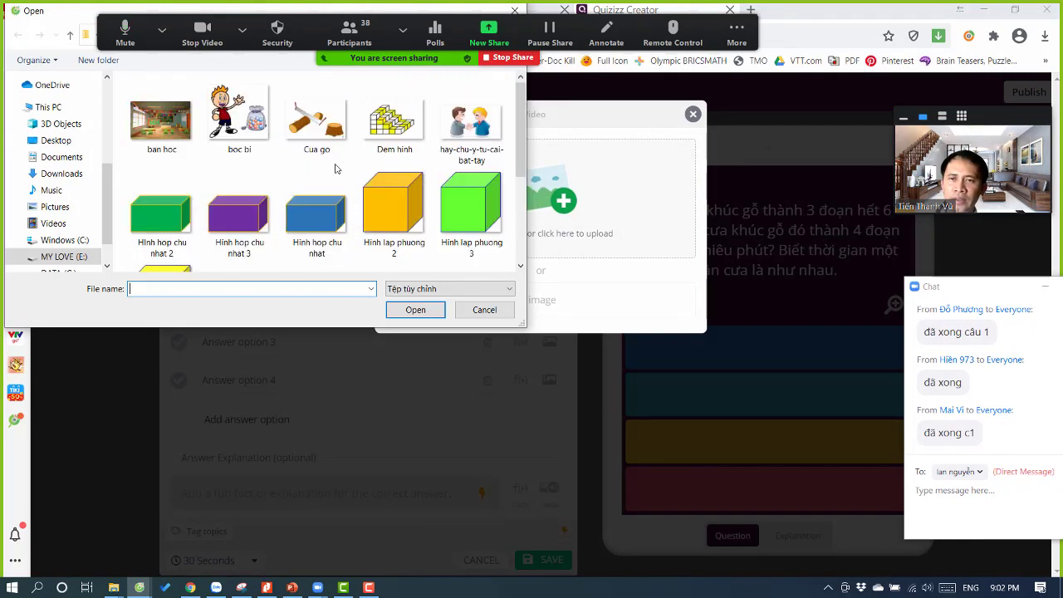
left_click(317, 122)
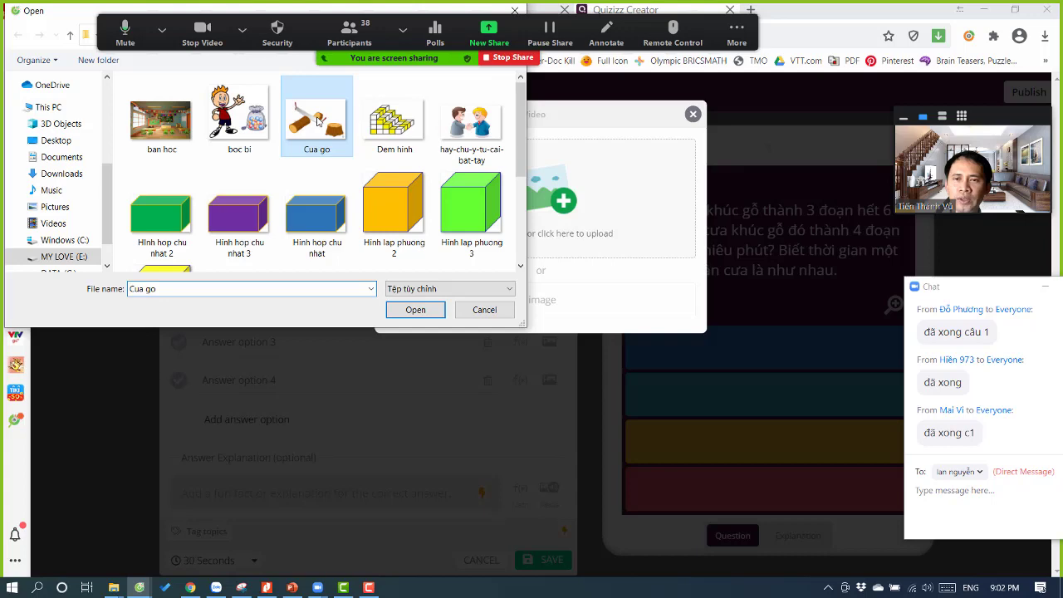
left_click(413, 309)
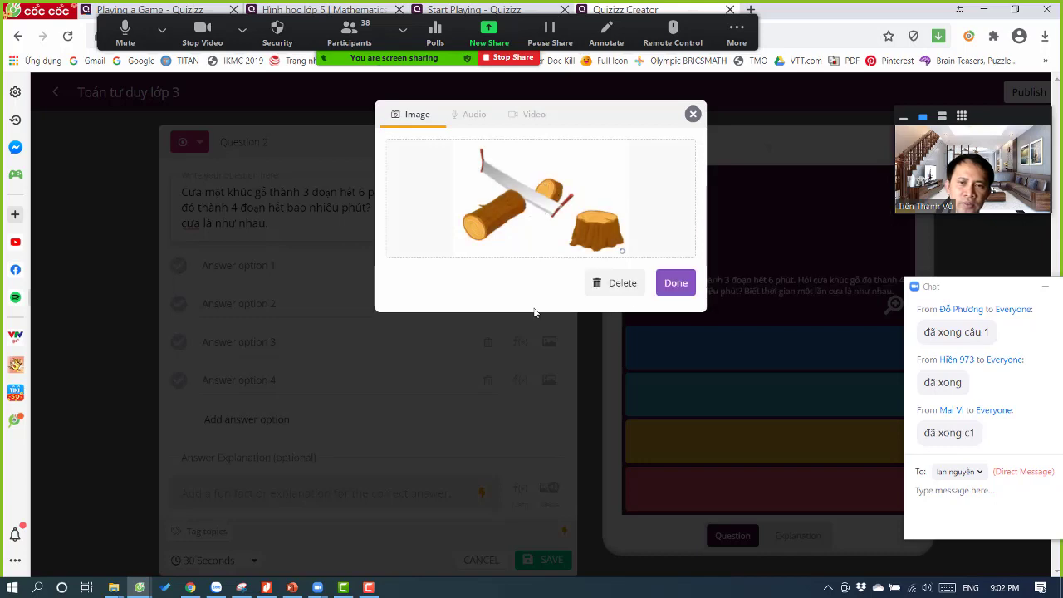
left_click(686, 285)
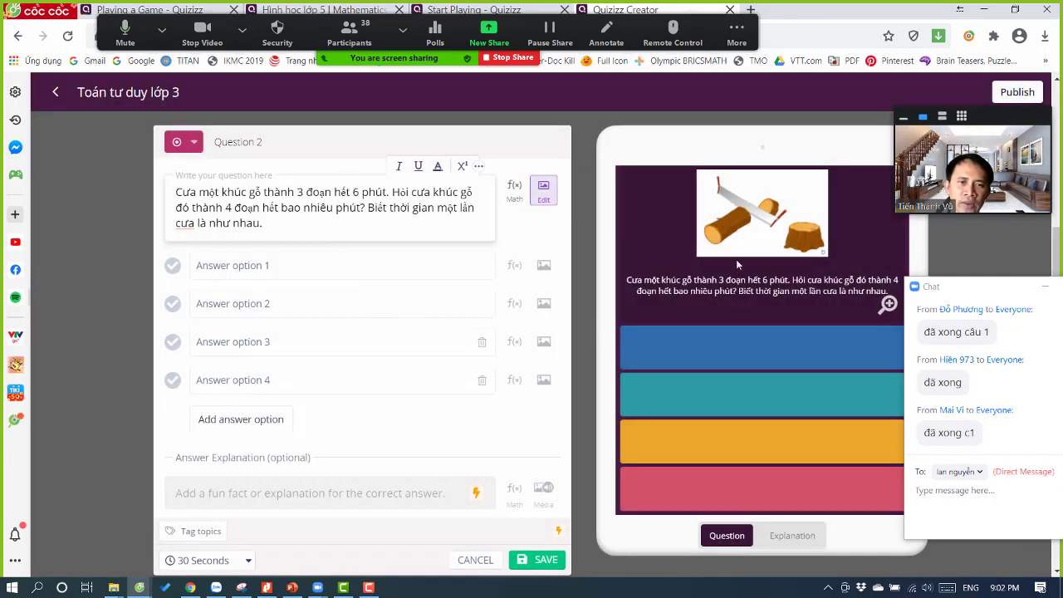
- Move the chat window clear of the answer preview and fill in answer option 1 with "8 phút"
left_click_drag(981, 280, 998, 329)
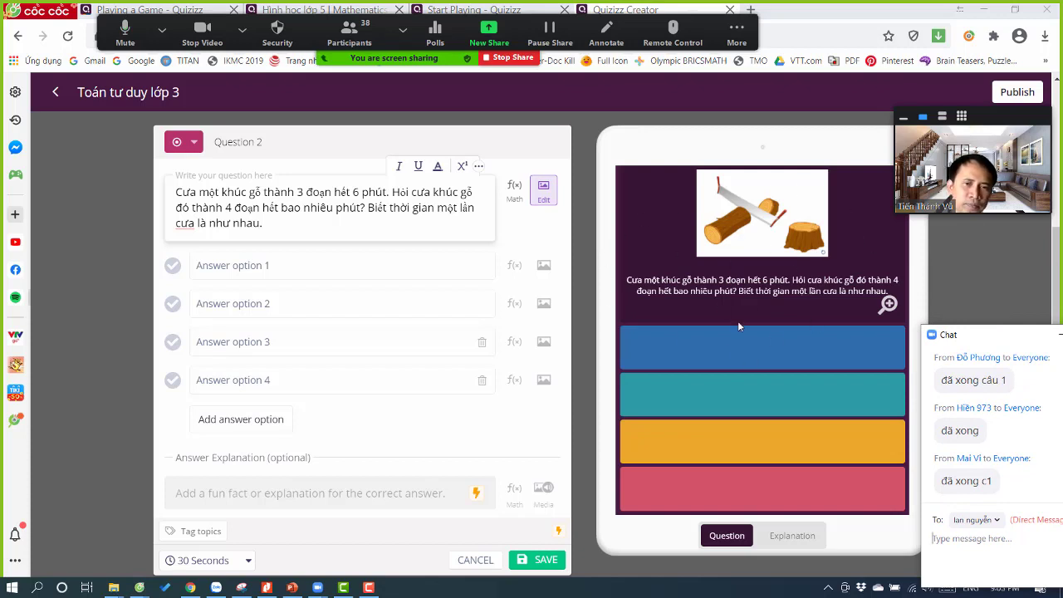
left_click(313, 271)
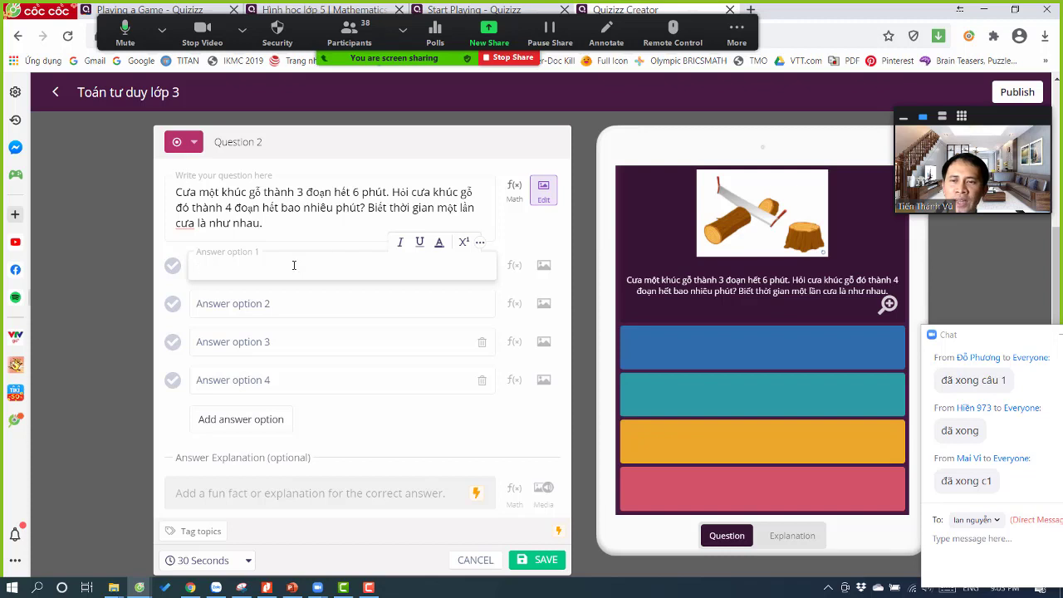
type("8 phút")
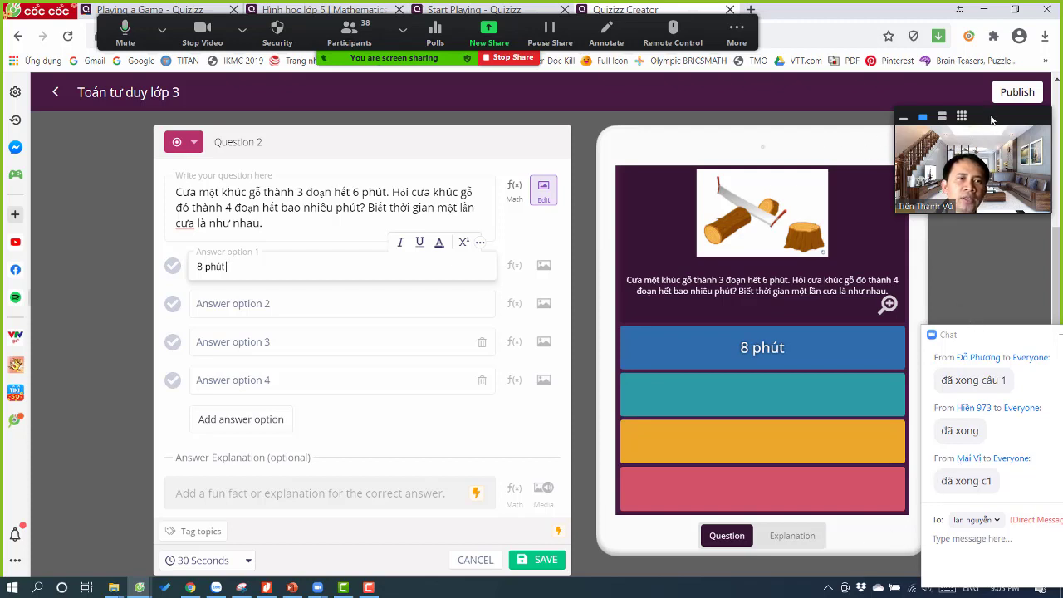
- Move the video thumbnail away from the screen edge and admit the waiting participant to the meeting
left_click_drag(991, 131, 932, 42)
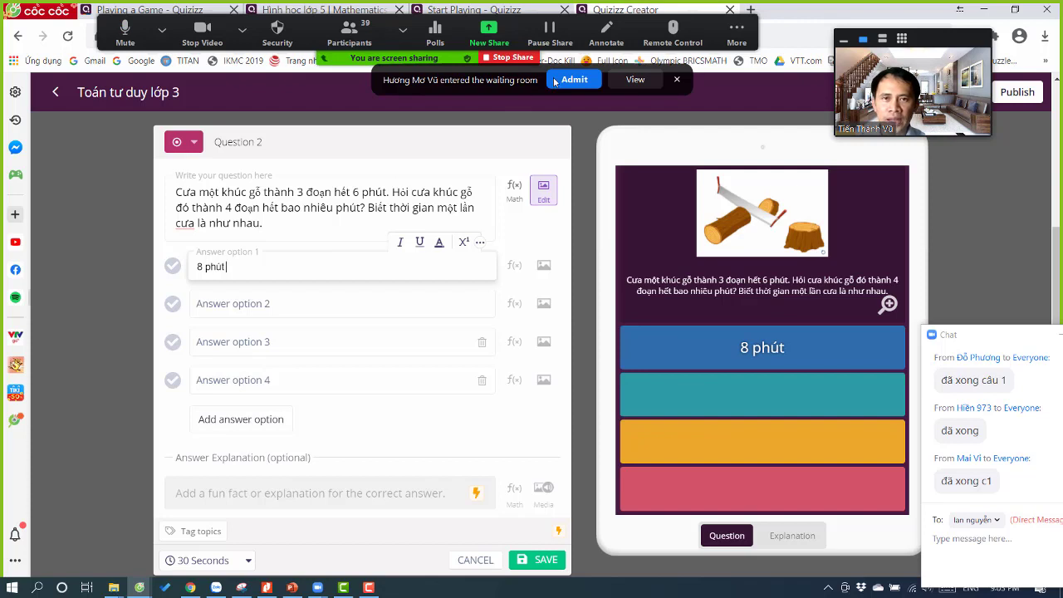
left_click(555, 81)
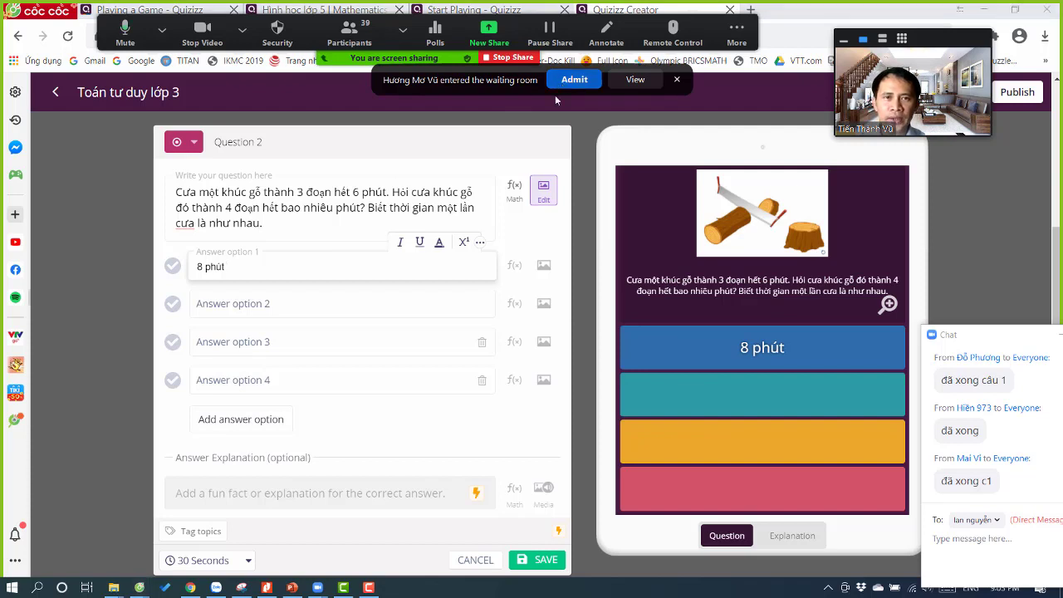
- Fill in answer option 2 of Question 2 with "9 phút" and mark it as the correct answer
left_click(306, 305)
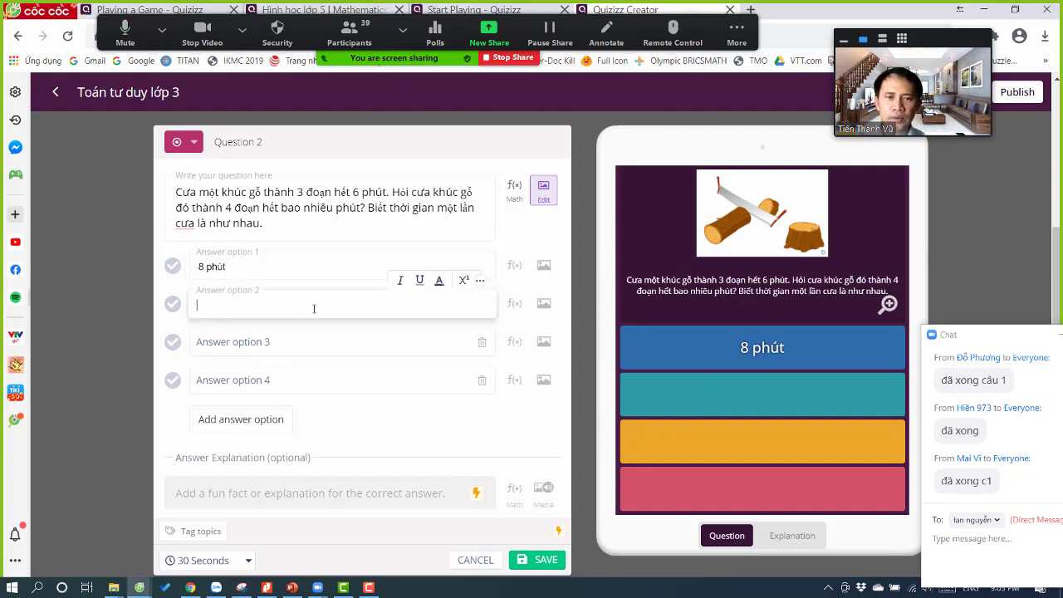
type("9")
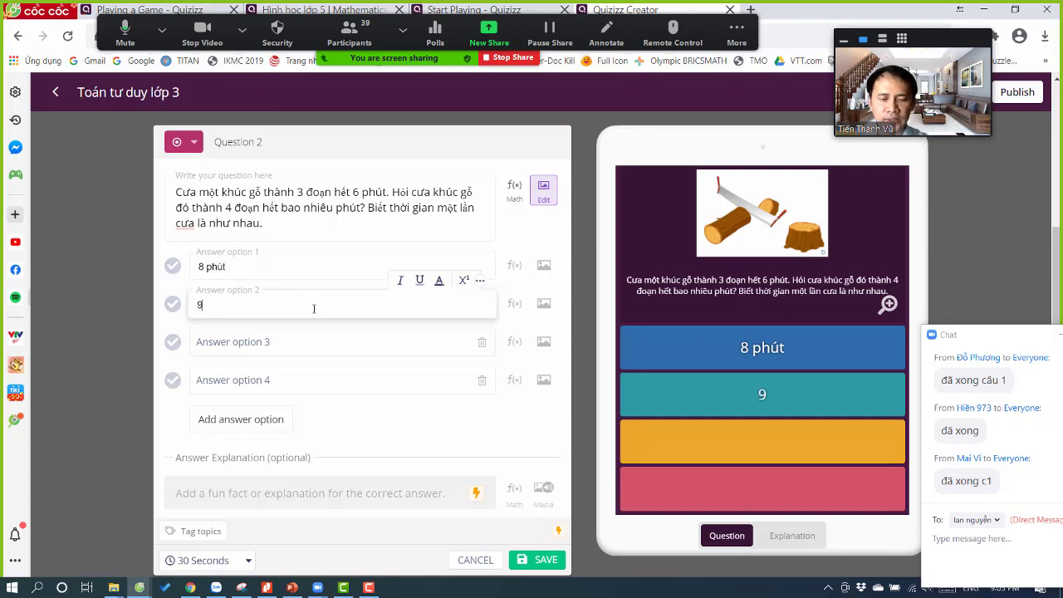
type(" phut")
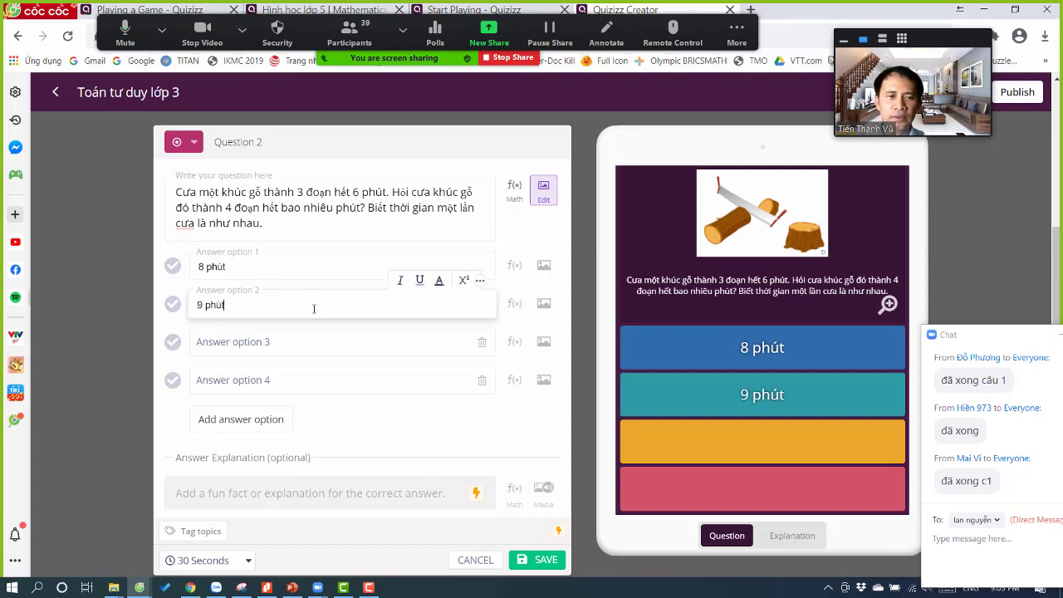
left_click(172, 304)
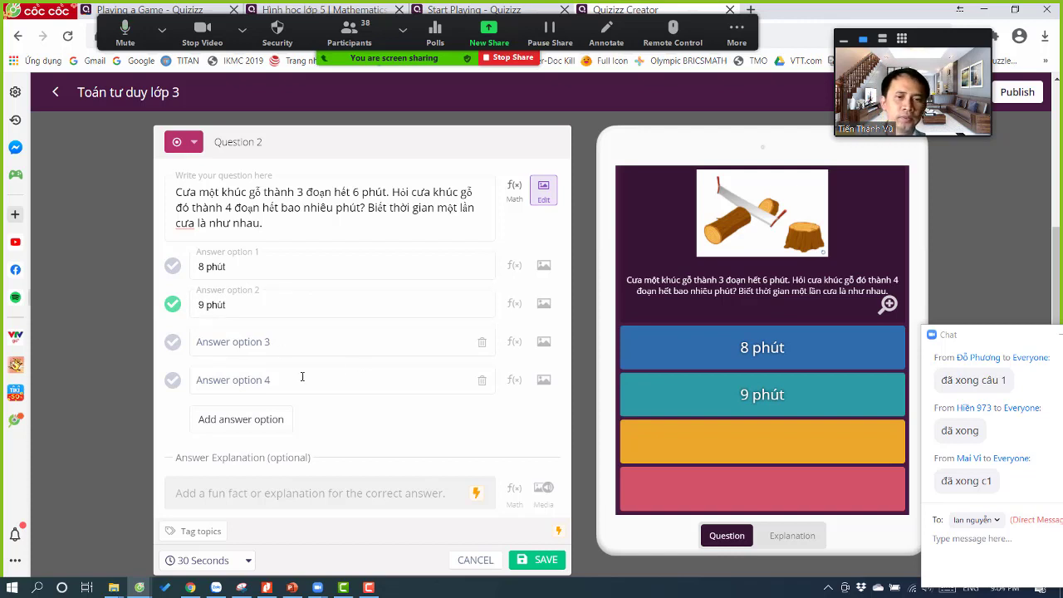
- Fill in answer option 3 with "12 phút" and answer option 4 with "24 phút"
left_click(290, 345)
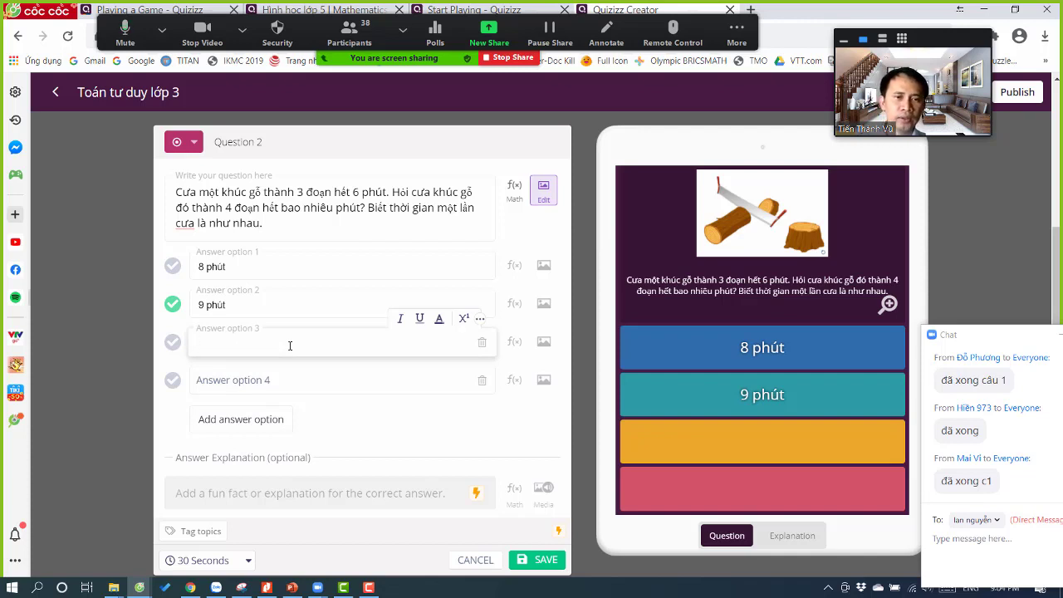
type("12")
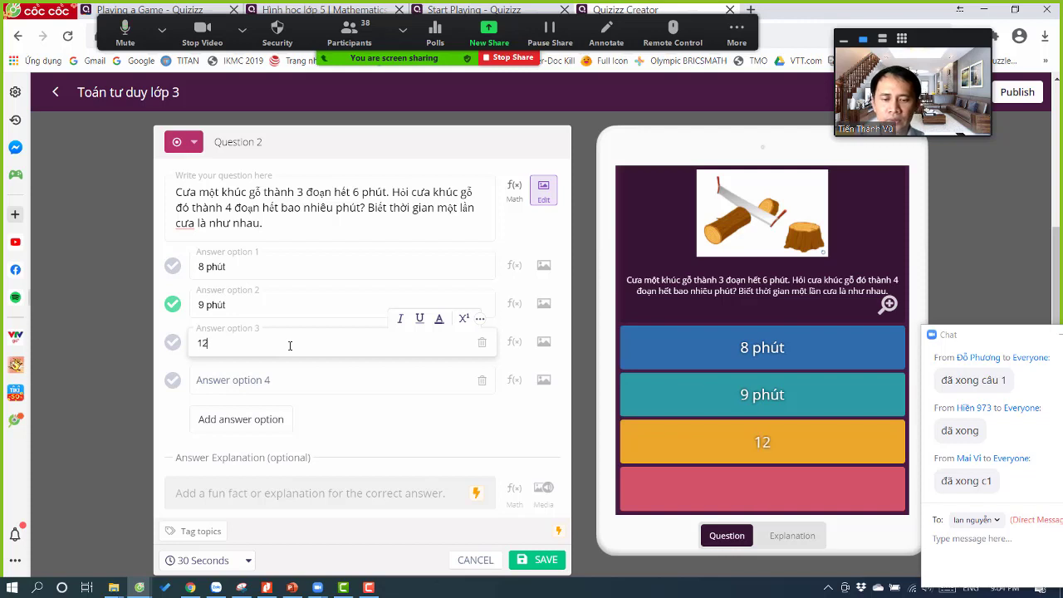
type(" phut")
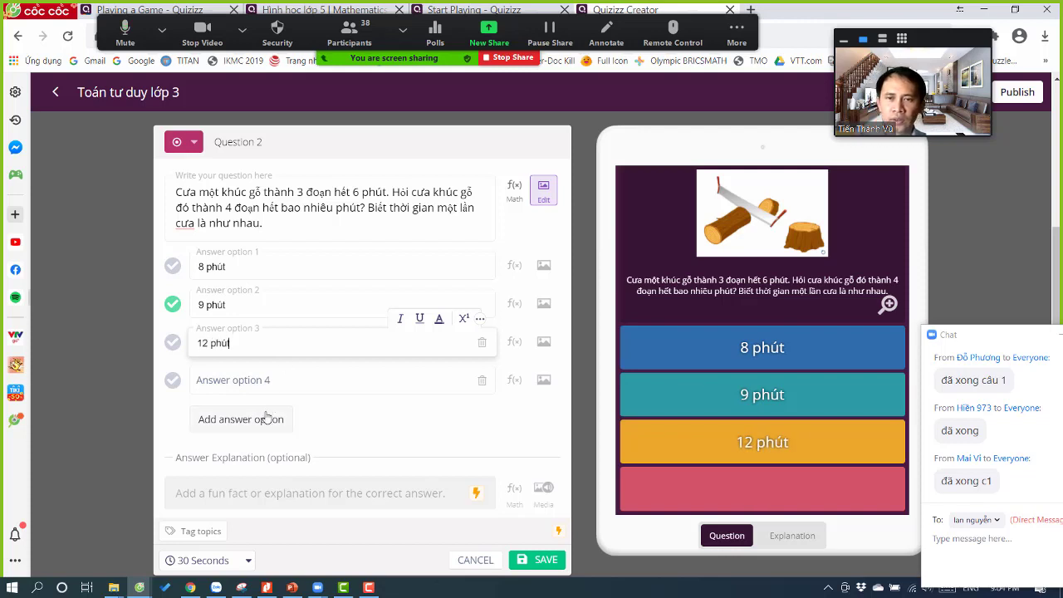
left_click(253, 381)
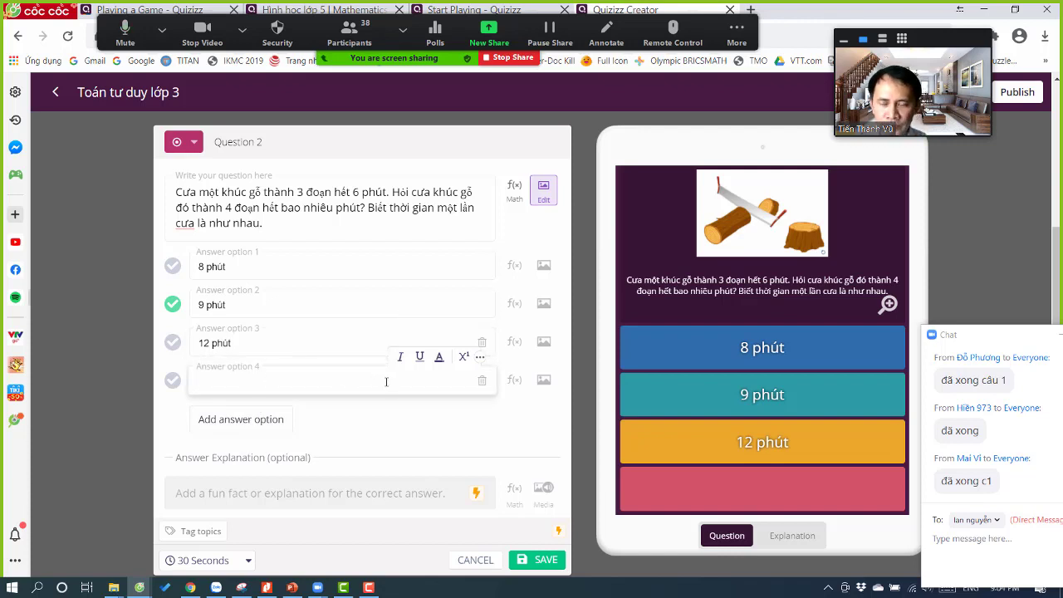
type("24 phút")
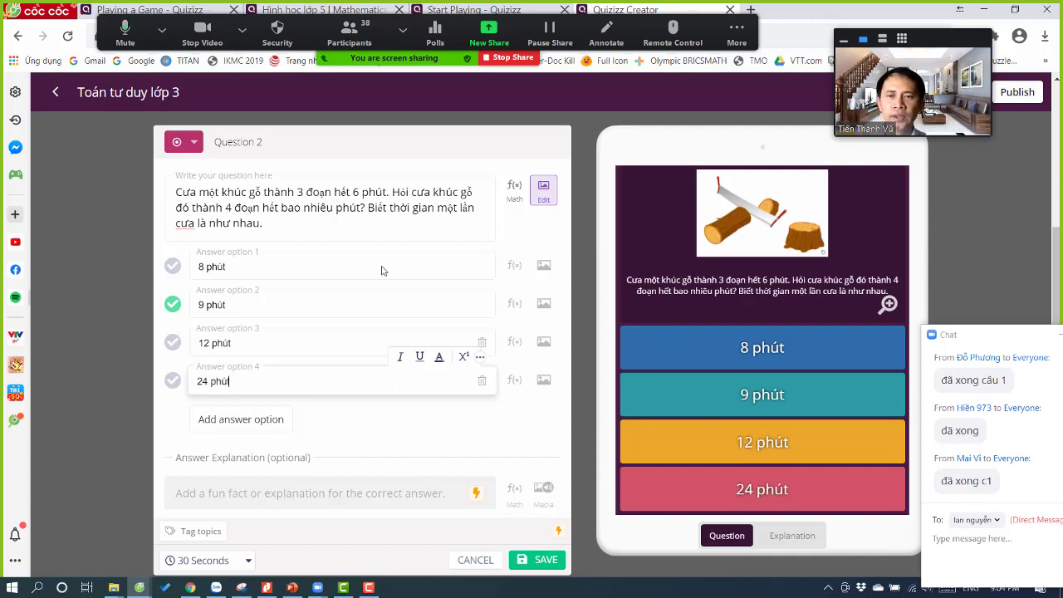
left_click(387, 430)
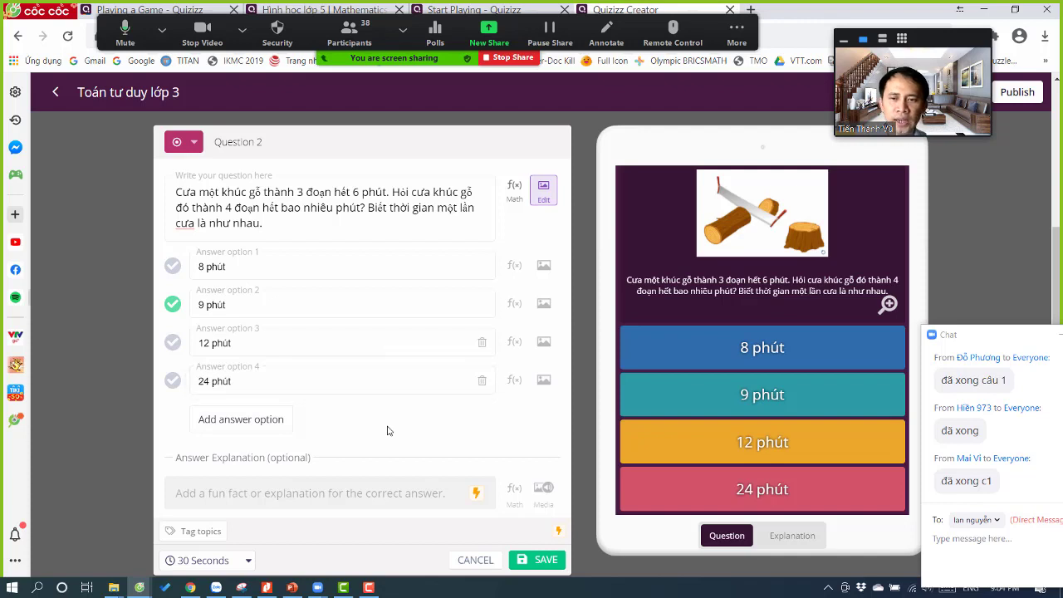
- Save Question 2 and review it in the quiz's question list
scroll(402, 415, "down", 1)
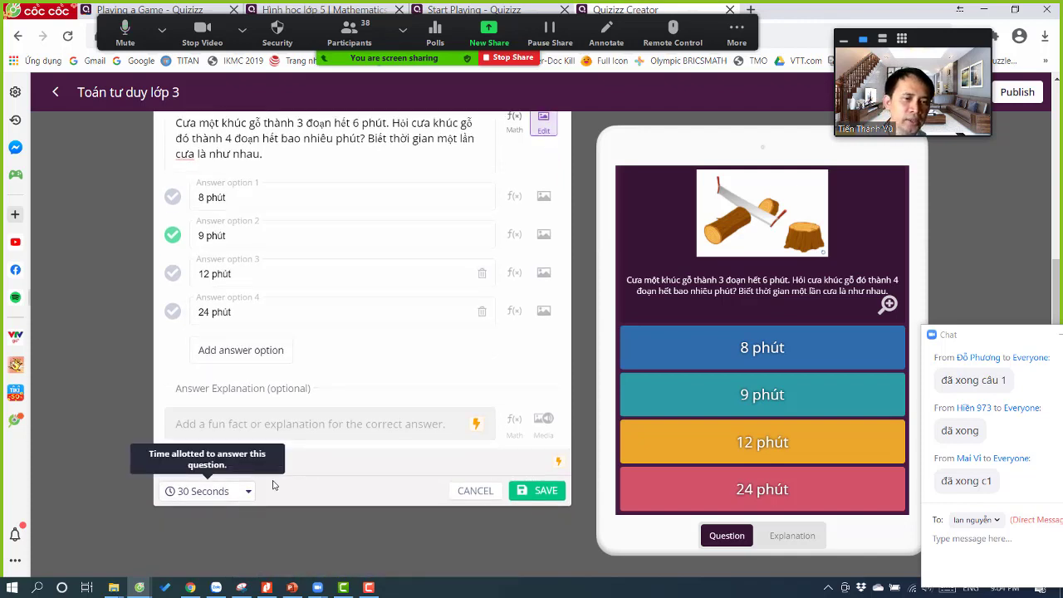
left_click(546, 491)
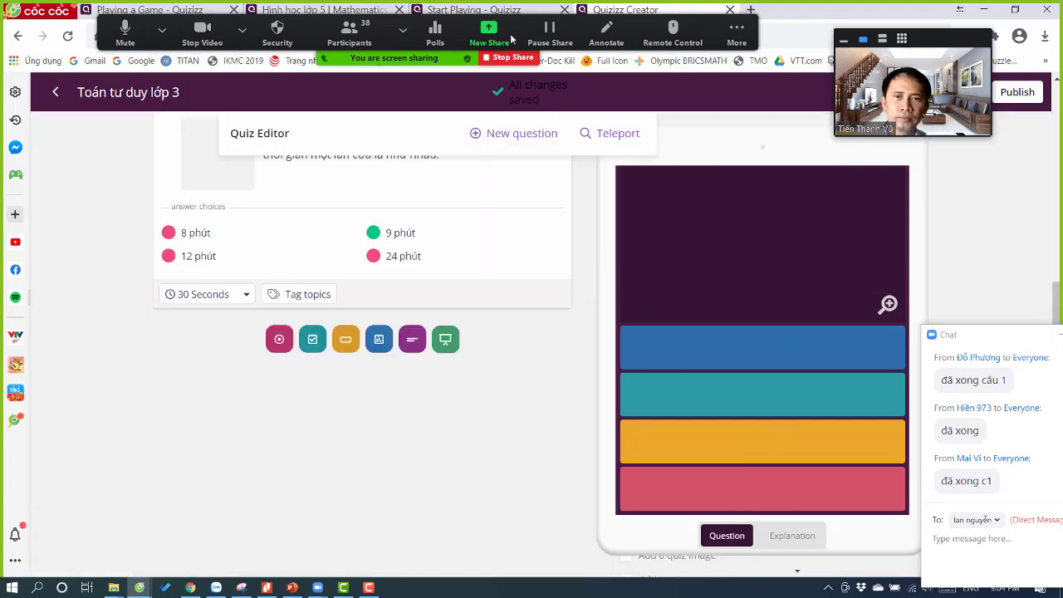
scroll(553, 403, "up", 5)
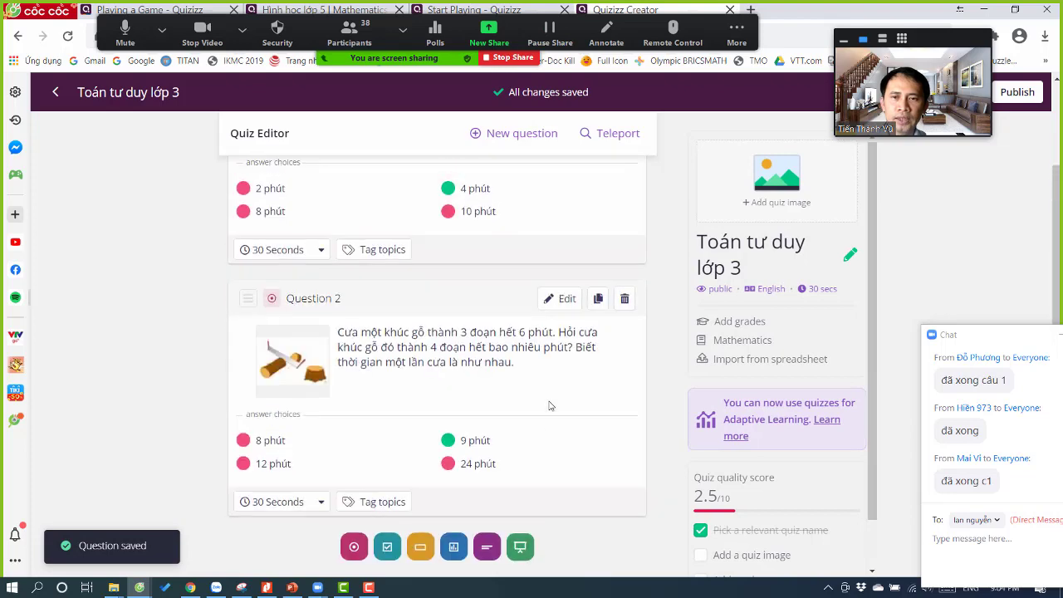
scroll(509, 265, "down", 2)
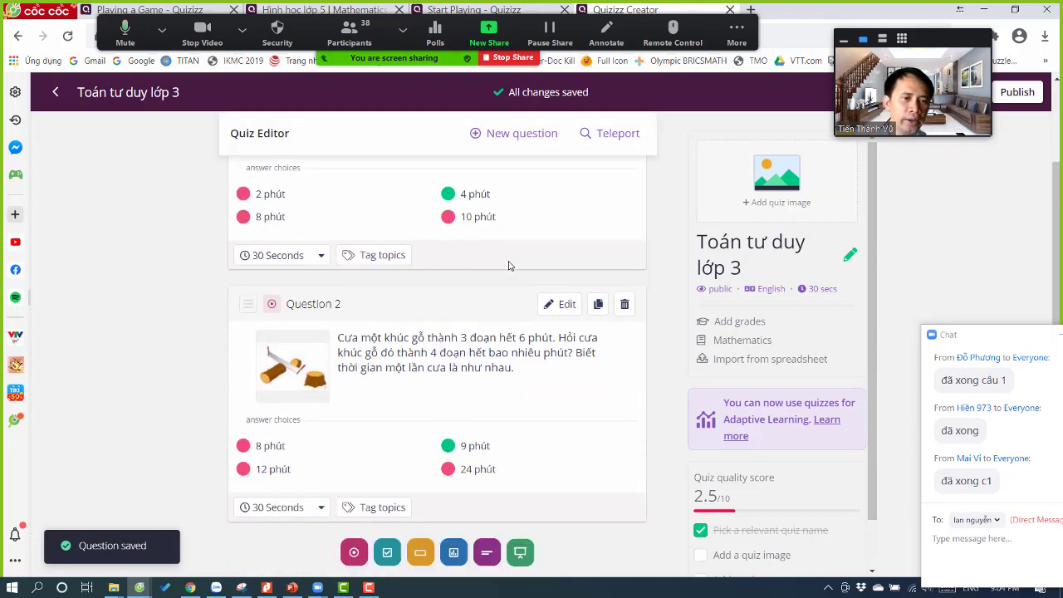
scroll(510, 265, "down", 1)
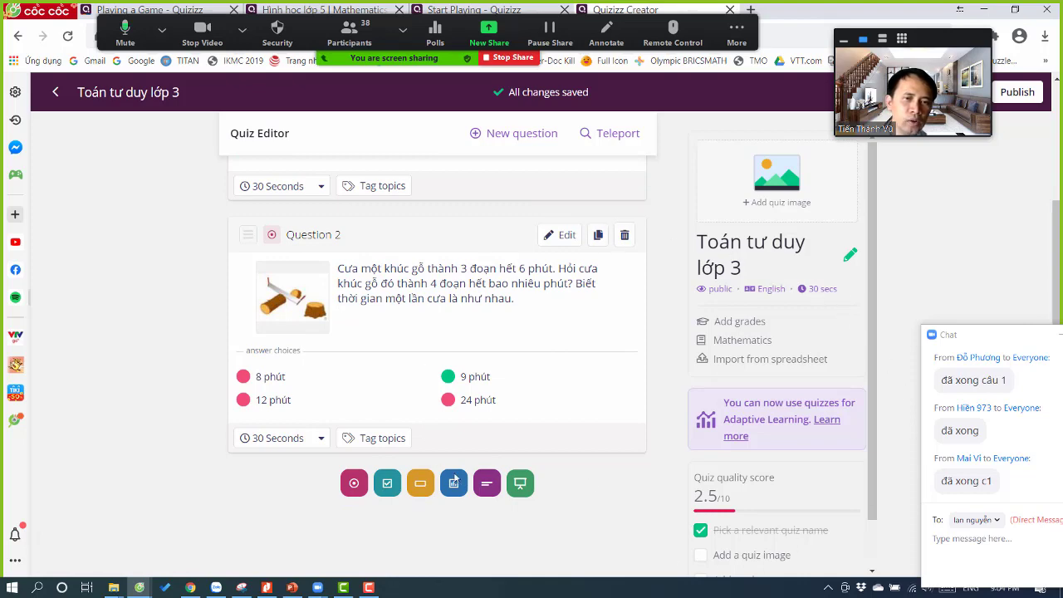
scroll(625, 418, "down", 2)
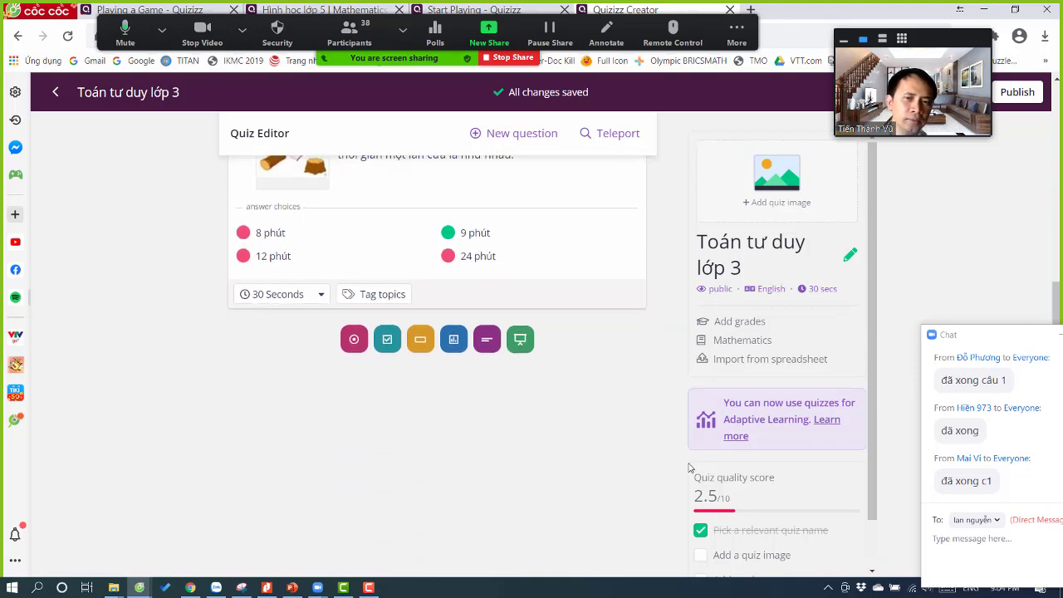
scroll(686, 468, "up", 3)
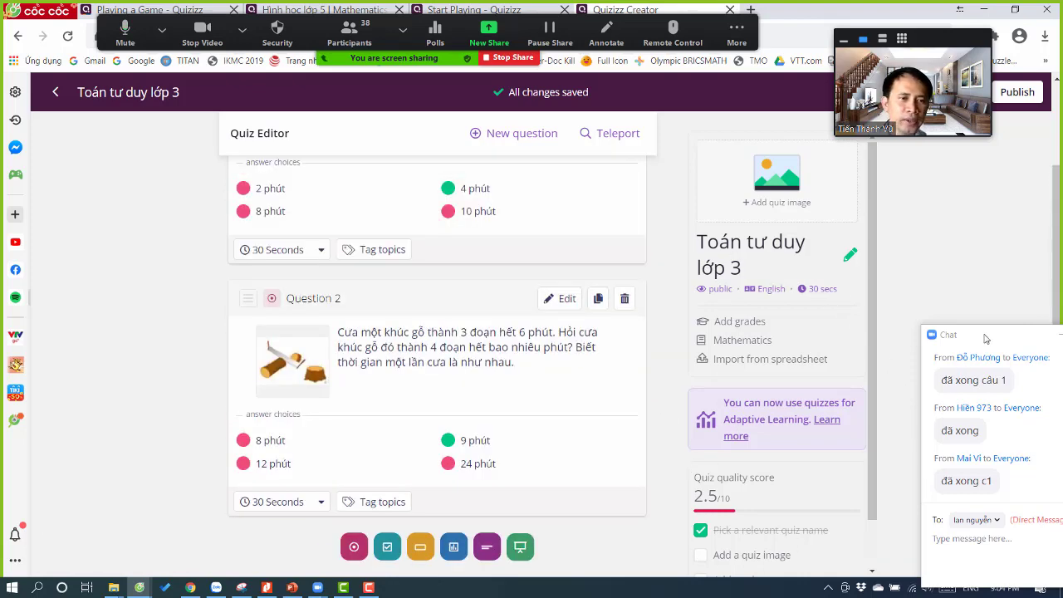
- Bring the whole chat window into view and move the video thumbnail clear of the Publish button
left_click_drag(986, 338, 903, 226)
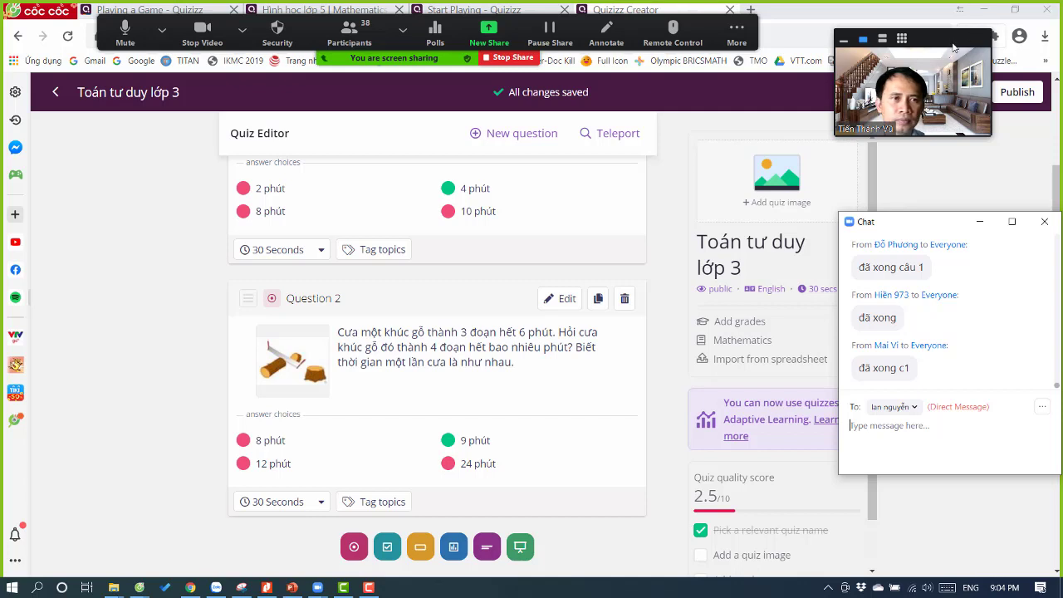
left_click_drag(955, 47, 921, 19)
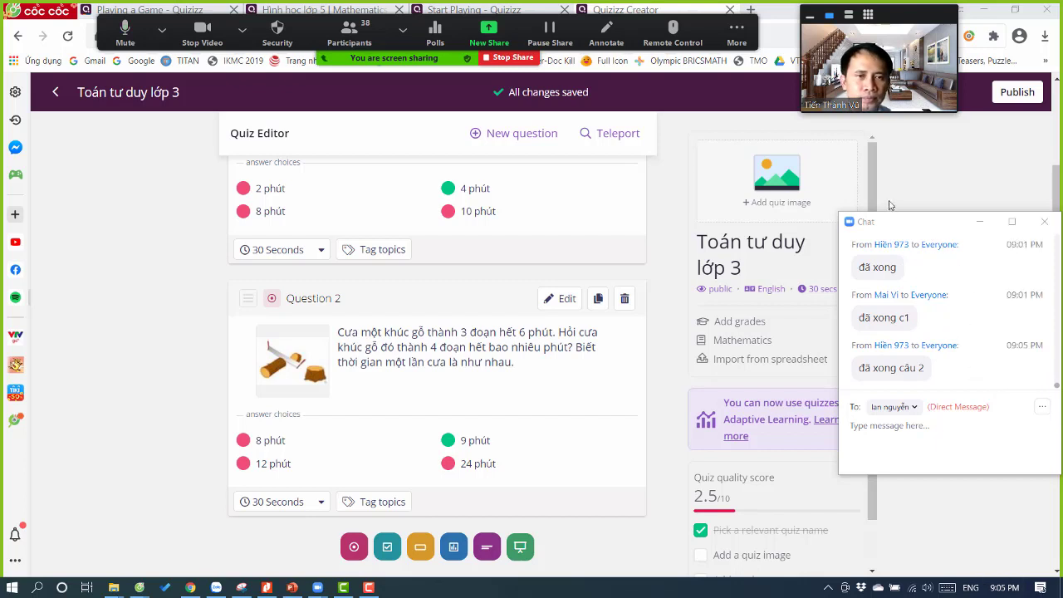
left_click(786, 182)
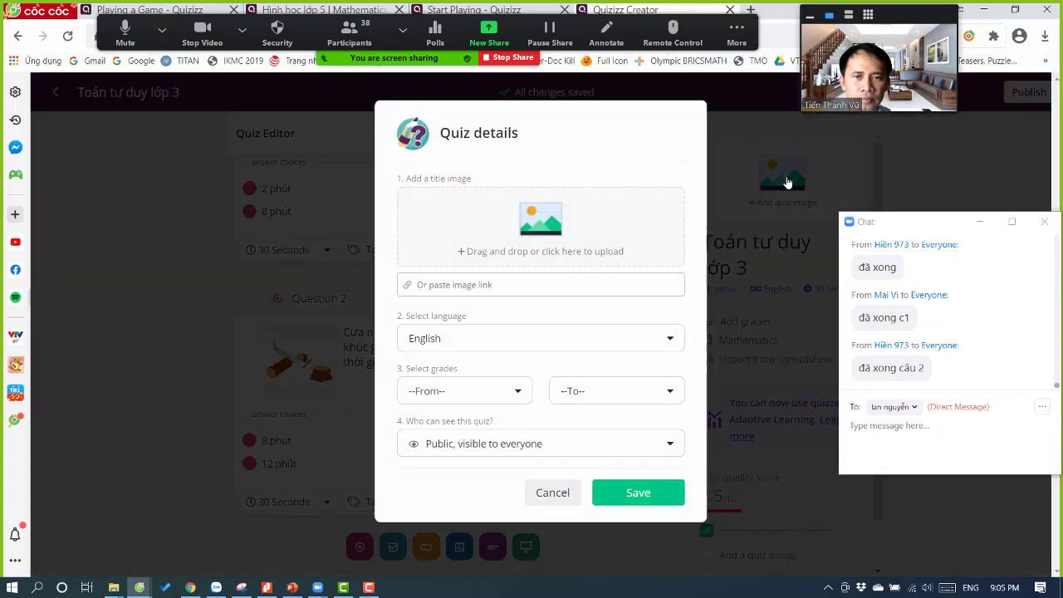
left_click(573, 222)
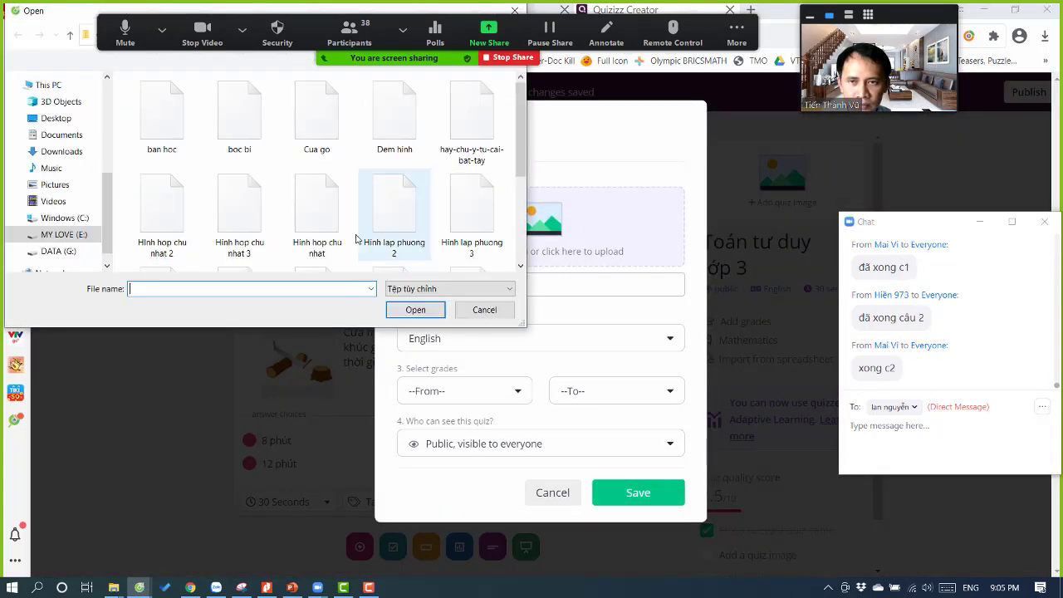
scroll(355, 239, "down", 2)
scroll(355, 240, "up", 3)
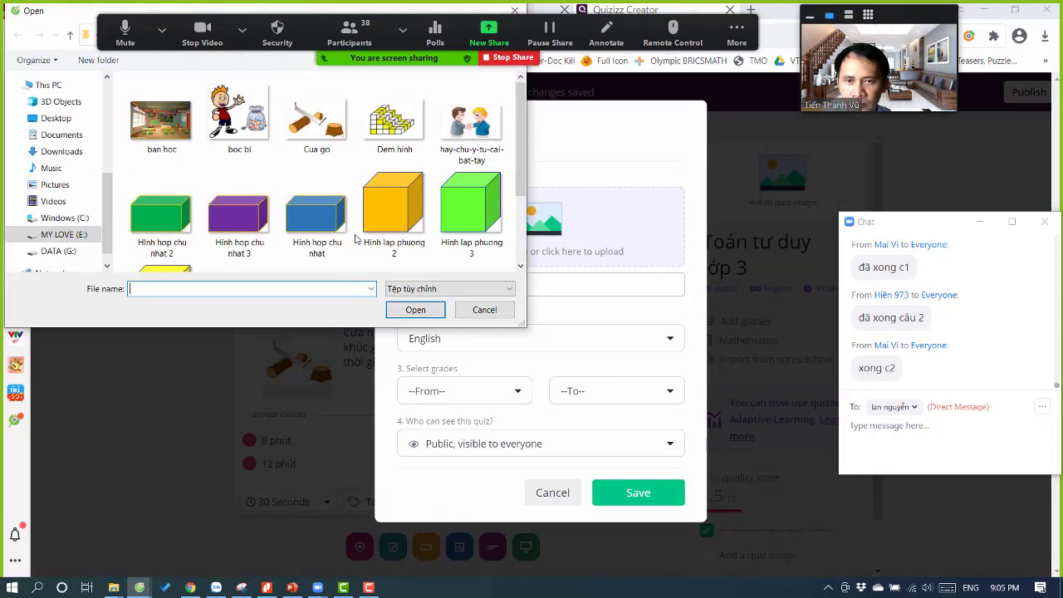
scroll(355, 239, "down", 2)
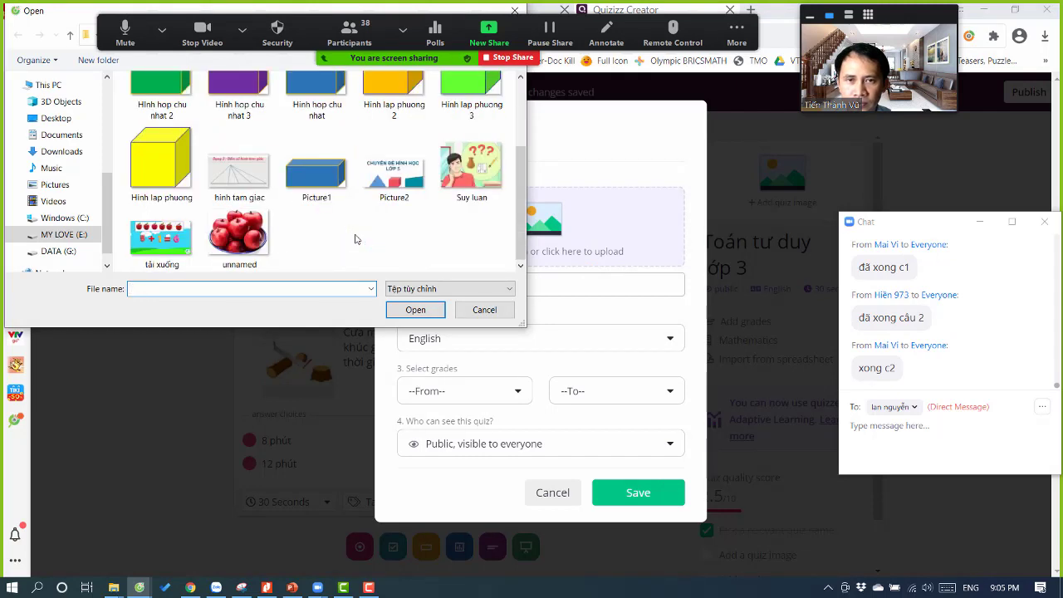
scroll(360, 236, "up", 3)
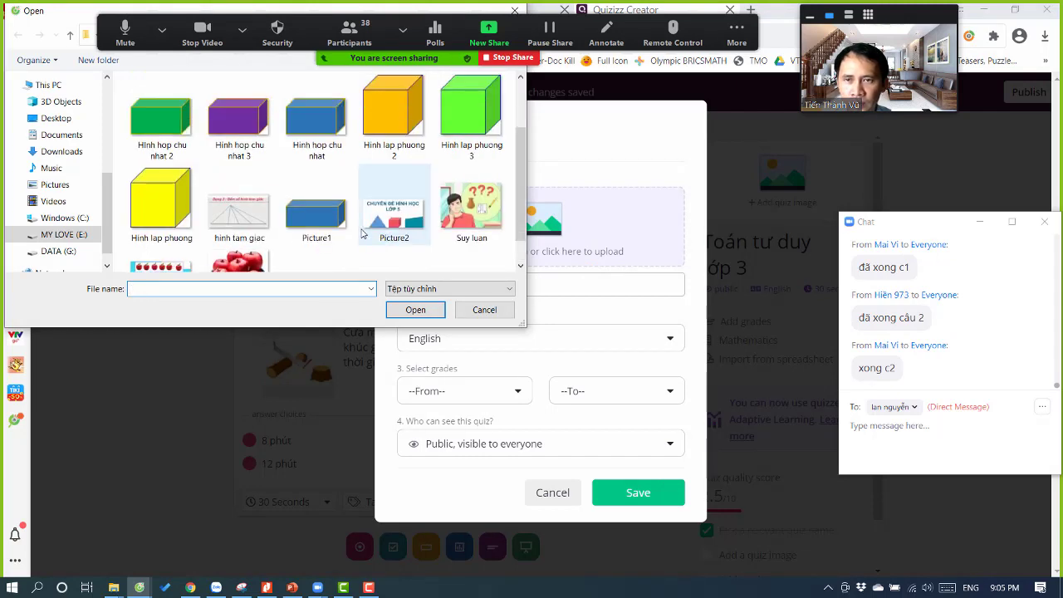
left_click(485, 311)
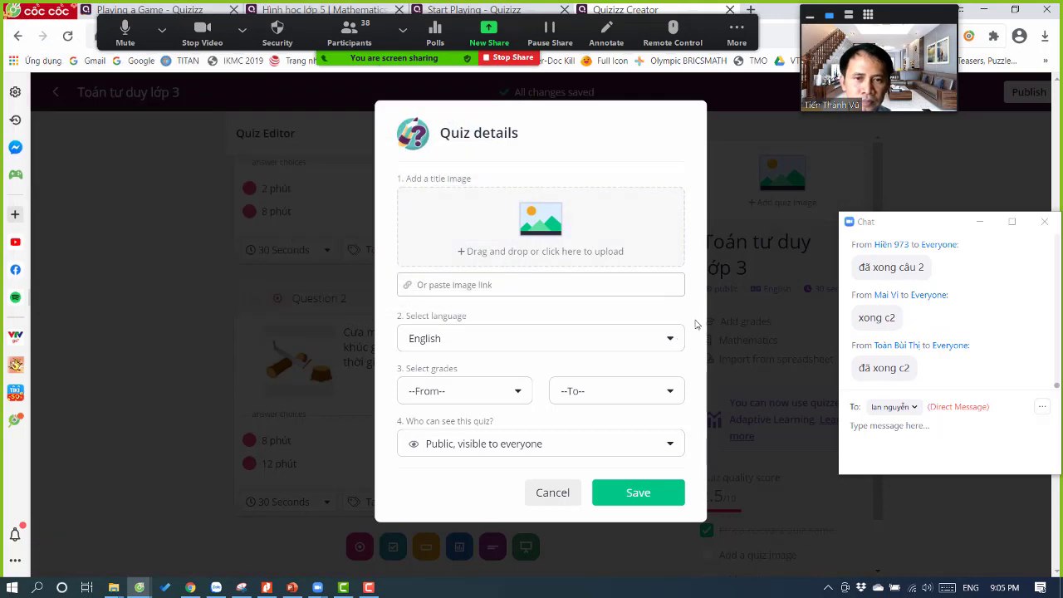
left_click(553, 495)
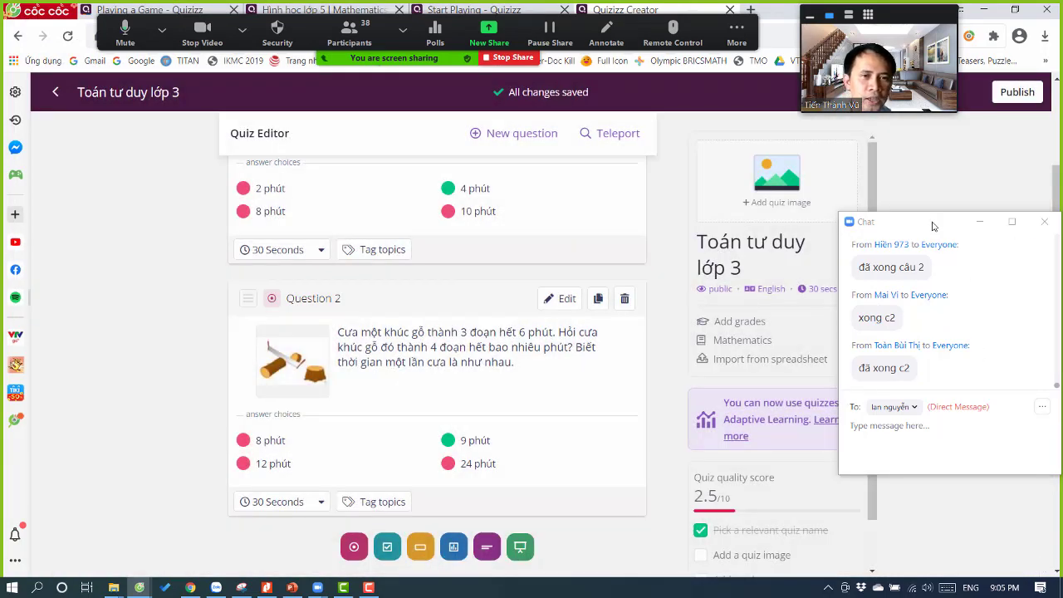
- Move the chat window clear of the quiz title and details, with Question 1 back in view
mouse_move(933, 226)
left_mouse_down()
mouse_move(940, 221)
mouse_move(942, 240)
left_mouse_up()
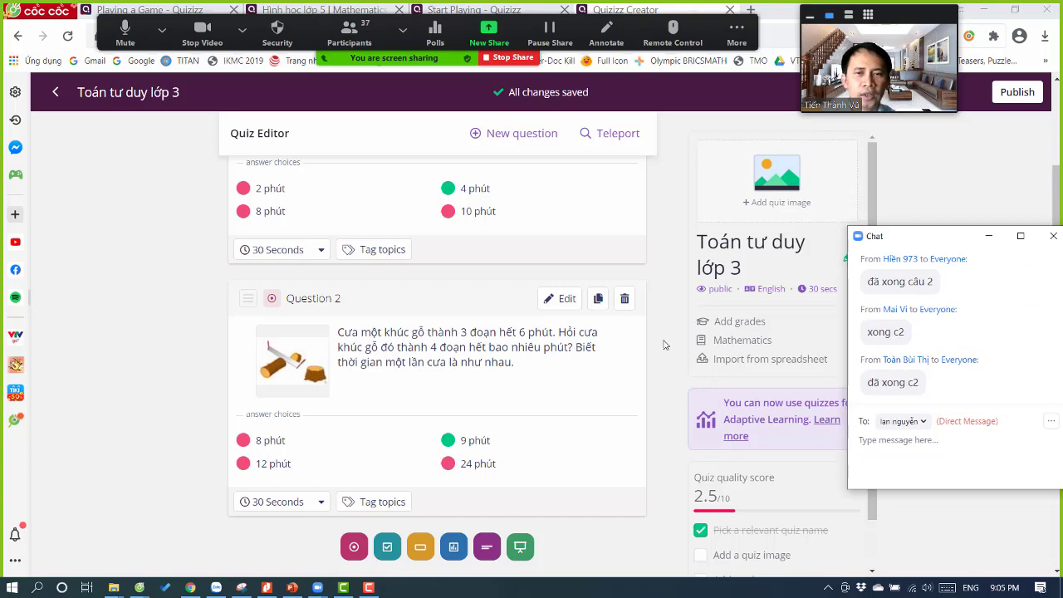
scroll(657, 327, "up", 2)
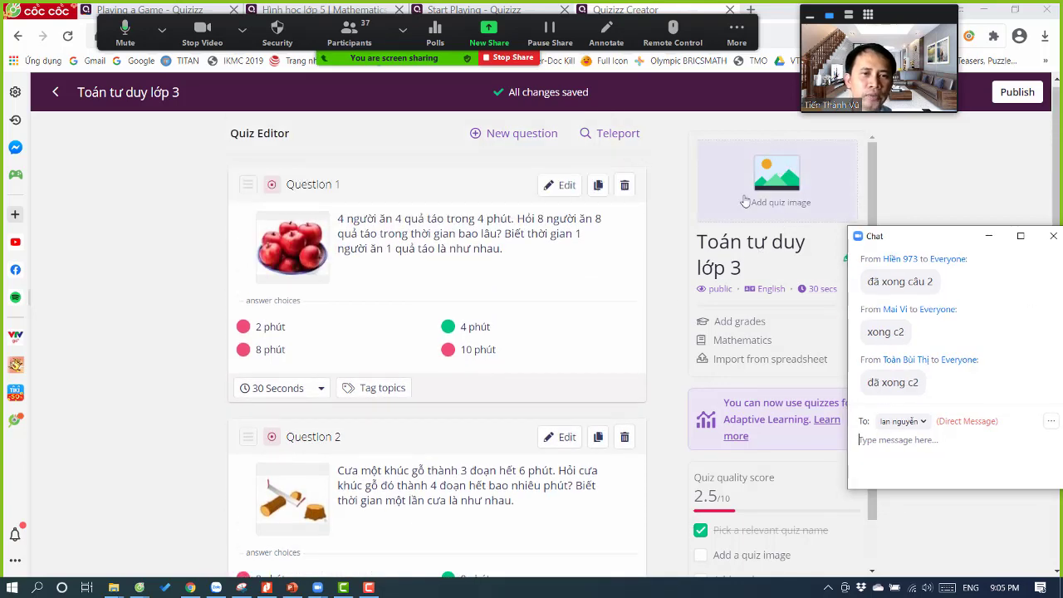
left_click_drag(927, 240, 941, 273)
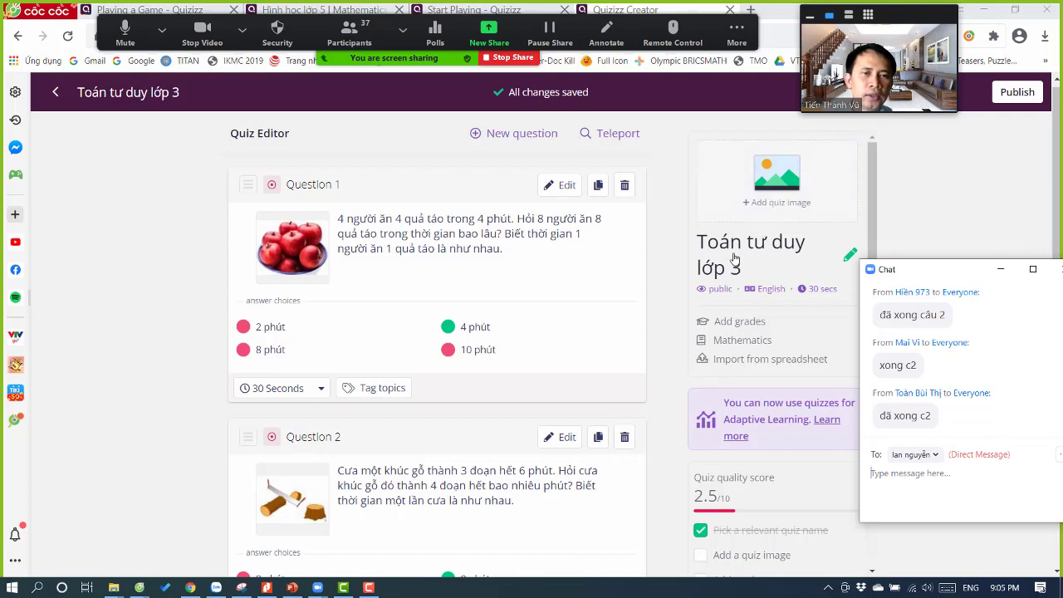
left_click_drag(927, 272, 938, 227)
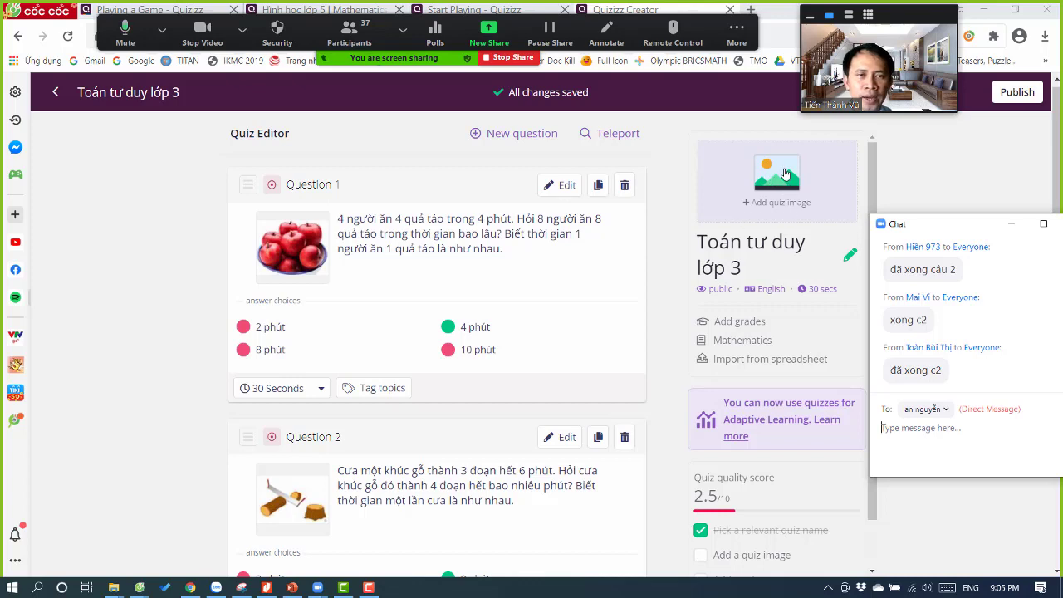
- Open the quiz details and upload the "Suy luan" picture as the title image
left_click(784, 201)
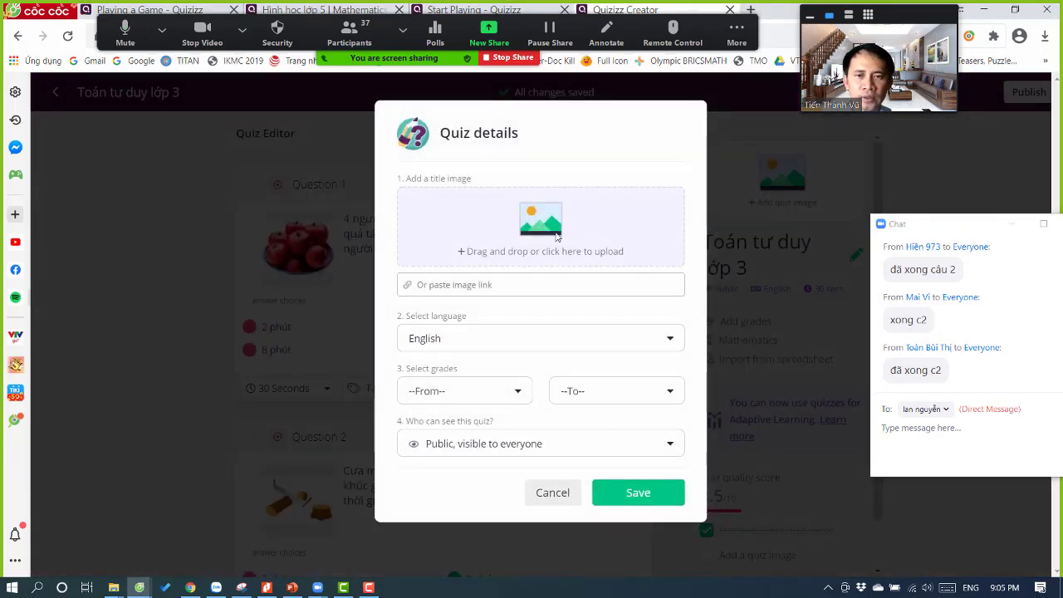
left_click(561, 233)
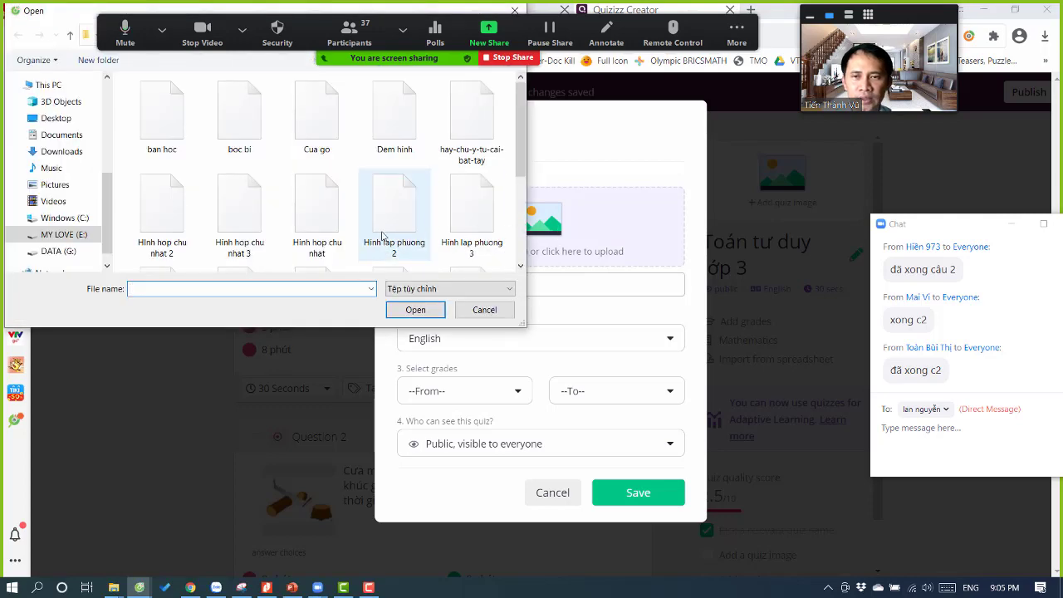
scroll(380, 232, "down", 1)
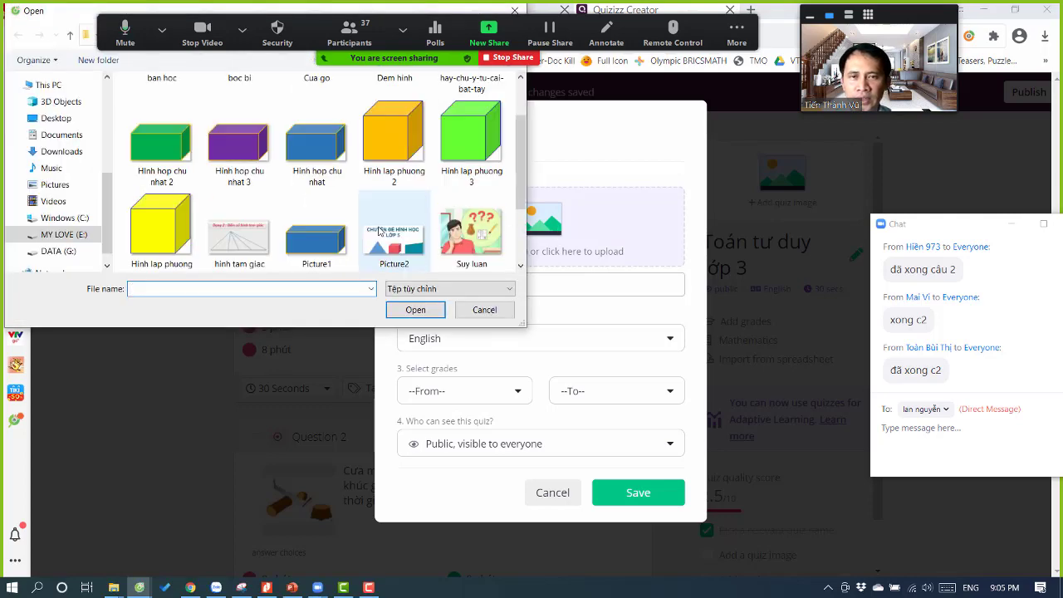
left_click(472, 239)
left_click(412, 309)
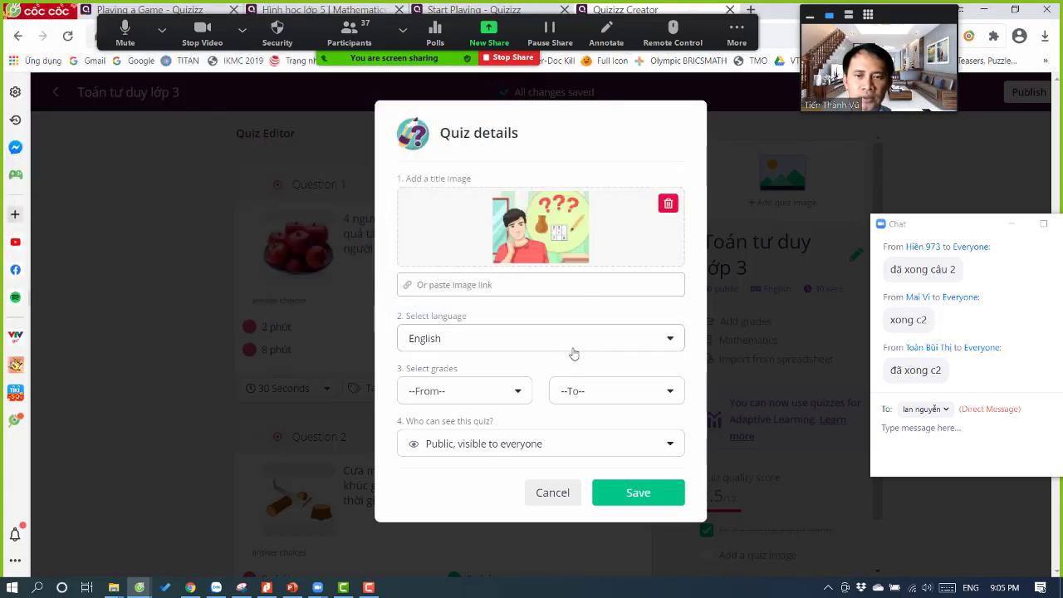
- Set the quiz language to Vietnamese
left_click(576, 340)
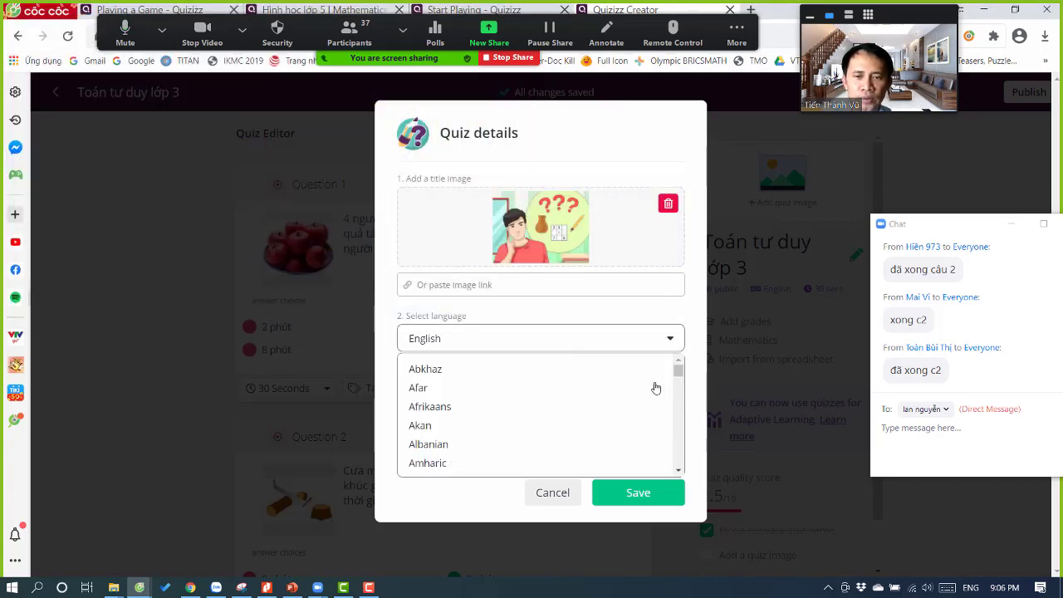
scroll(605, 400, "down", 15)
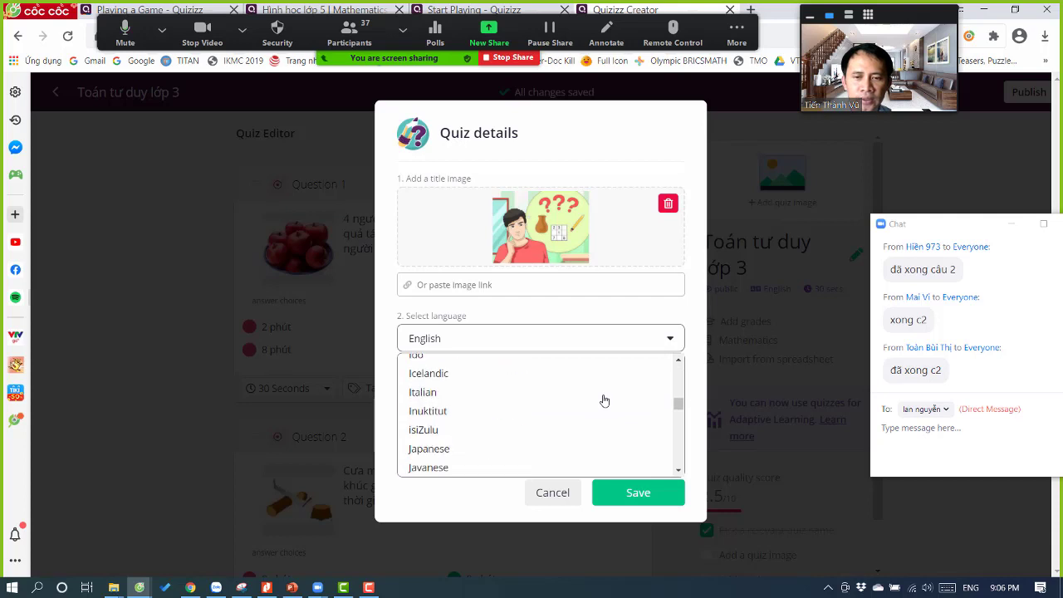
scroll(605, 400, "down", 10)
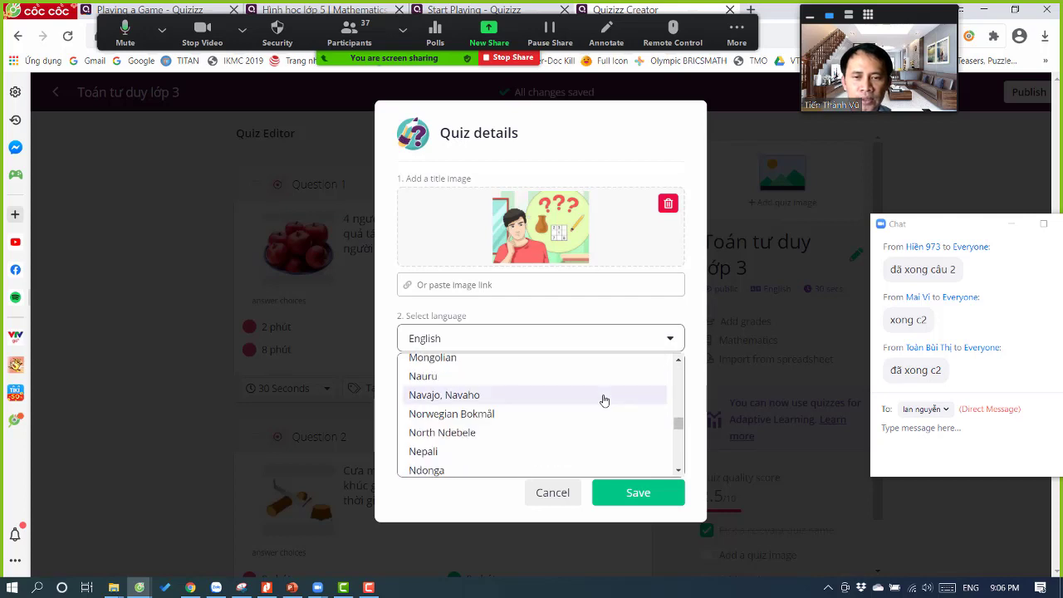
scroll(603, 399, "down", 4)
scroll(584, 418, "up", 3)
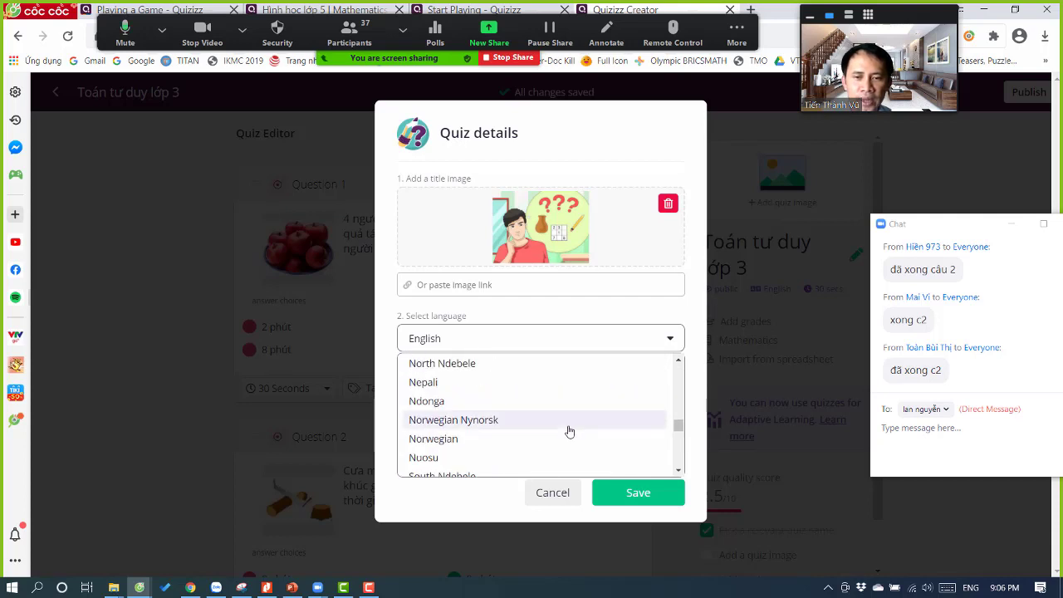
scroll(574, 428, "down", 8)
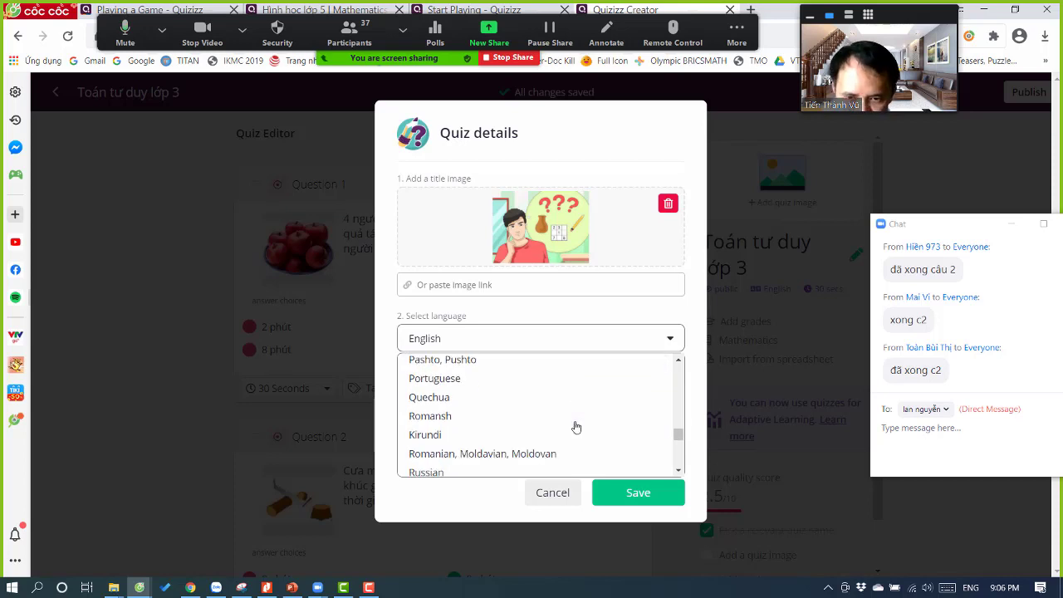
scroll(577, 427, "down", 4)
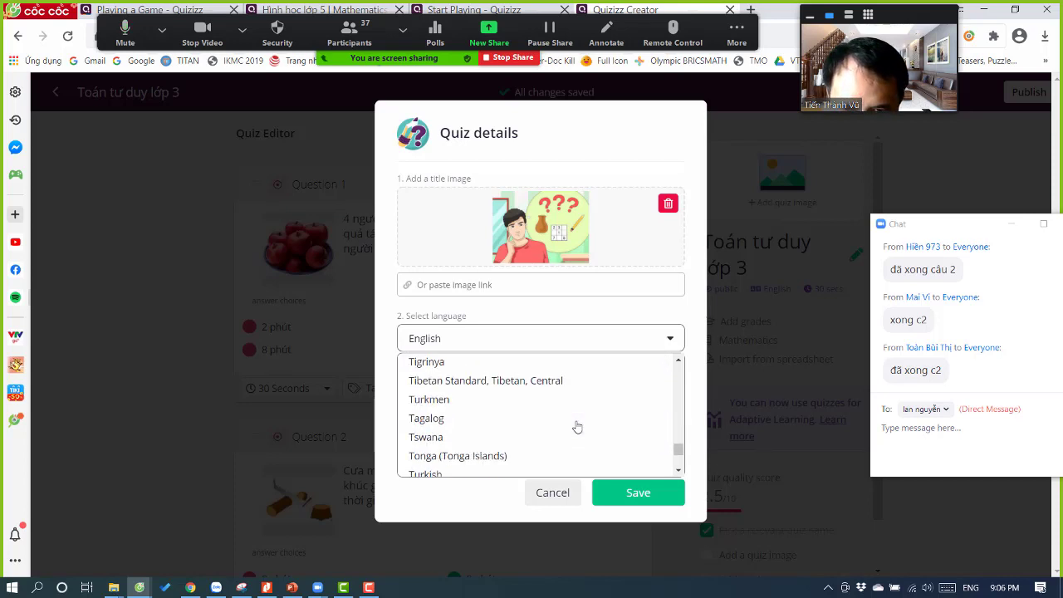
scroll(577, 427, "down", 5)
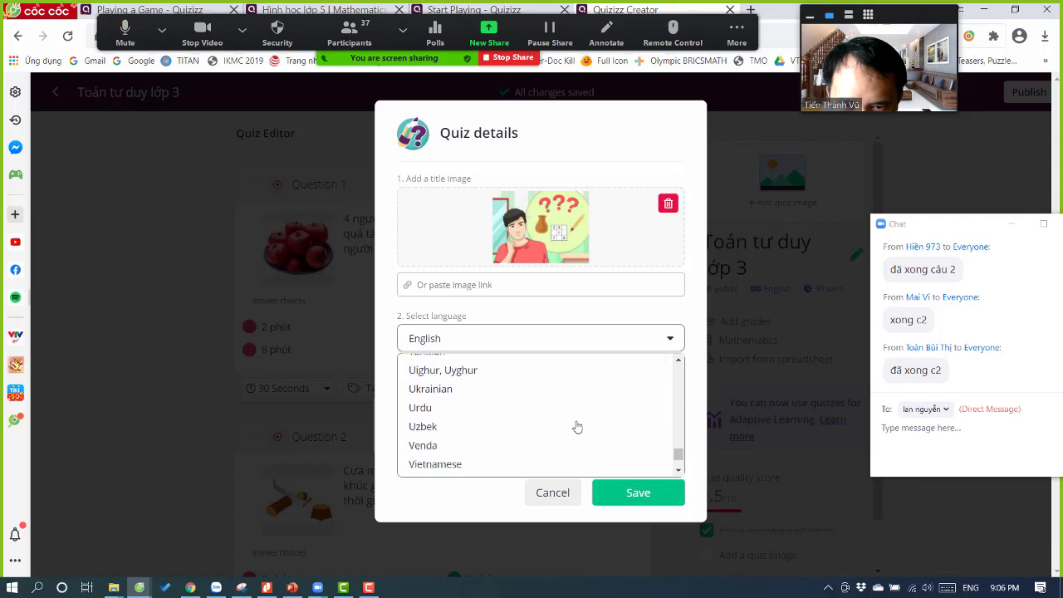
left_click(555, 387)
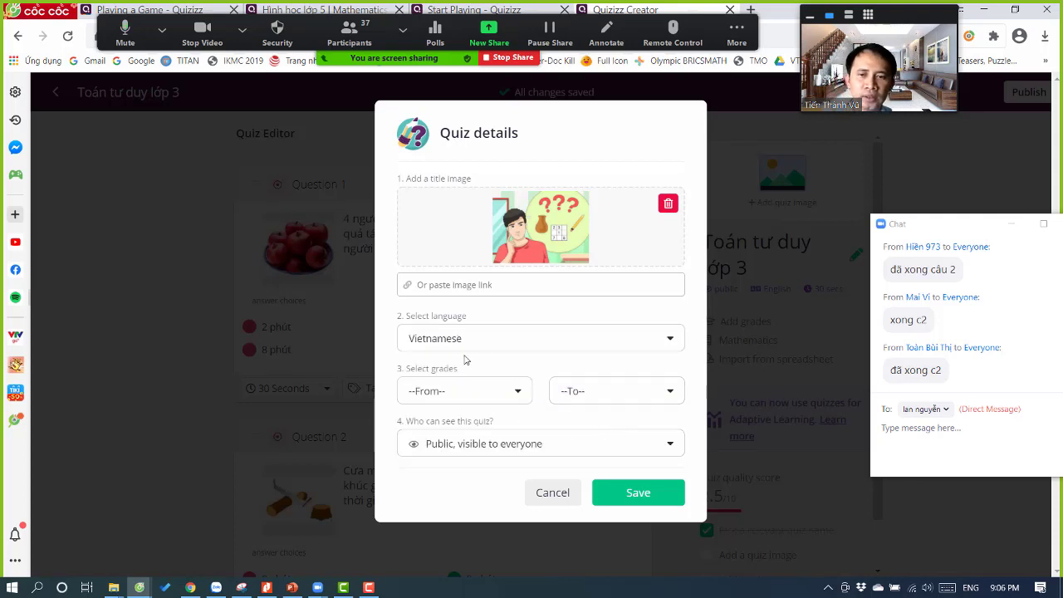
- Set the quiz's grade range from 3rd to 4th
left_click(518, 394)
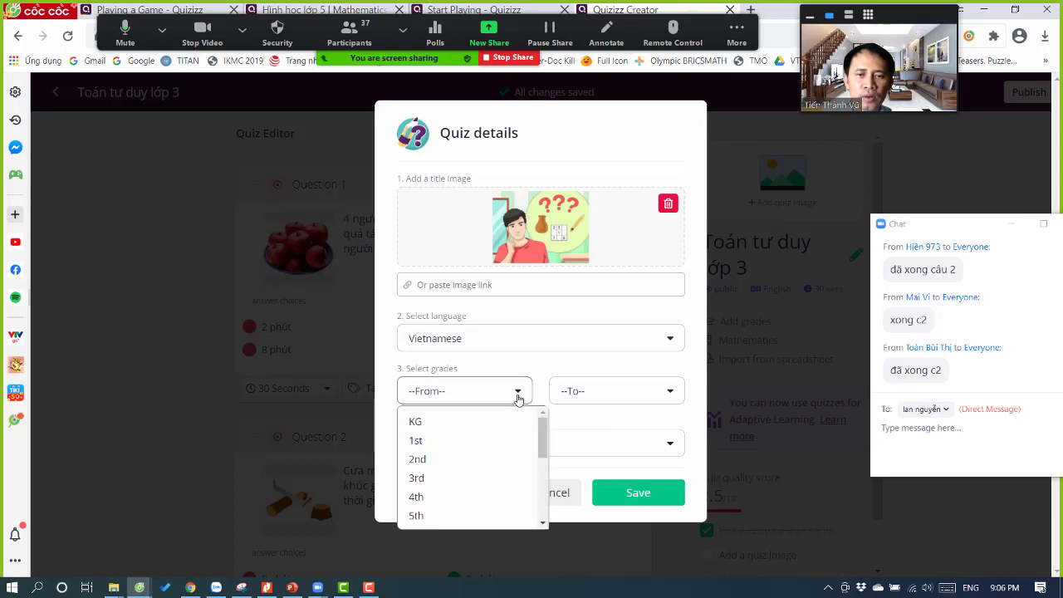
left_click(444, 480)
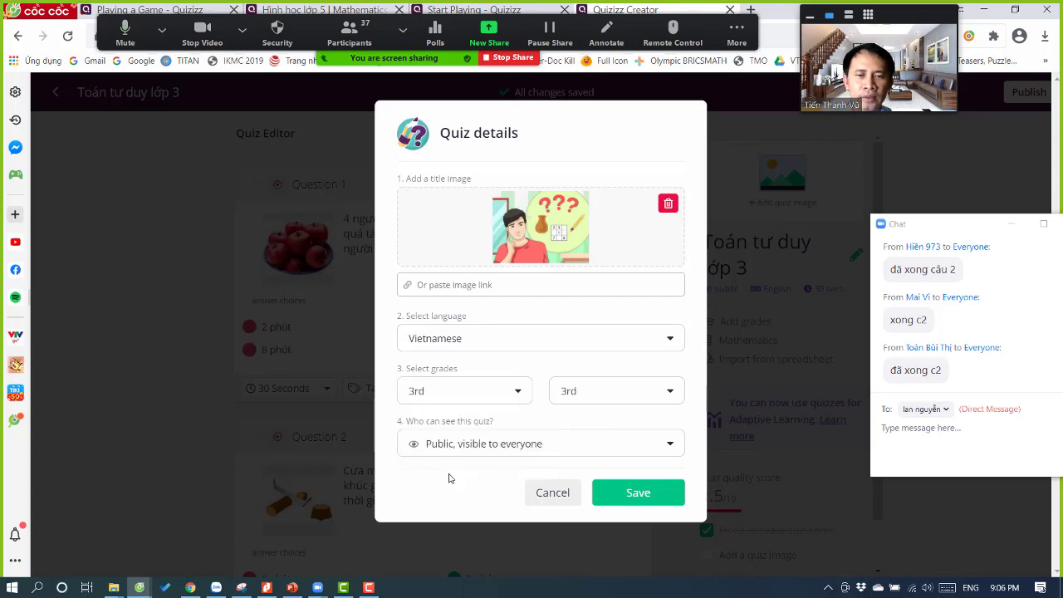
left_click(671, 394)
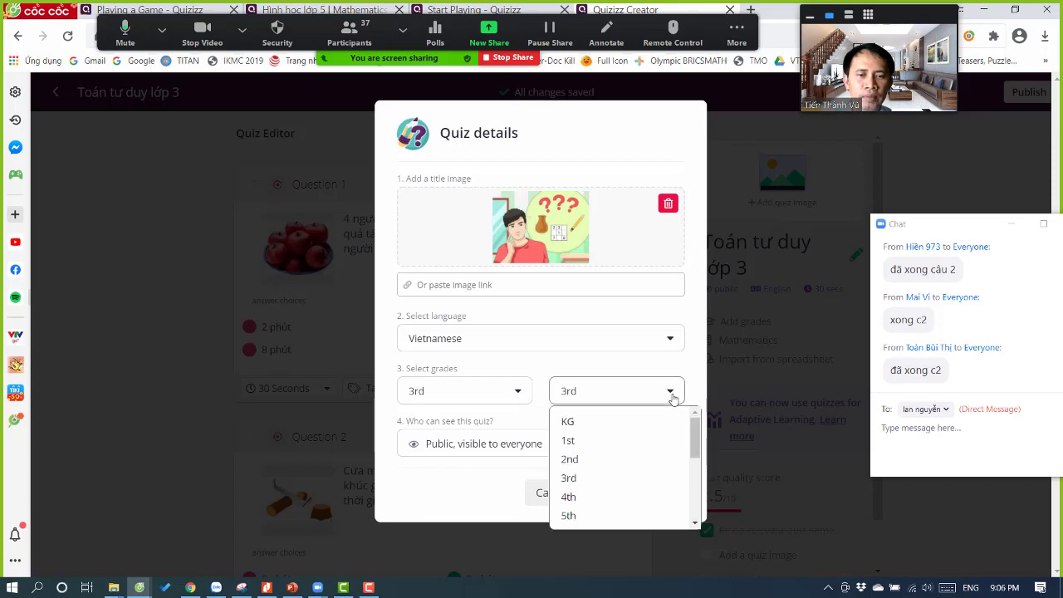
left_click(590, 504)
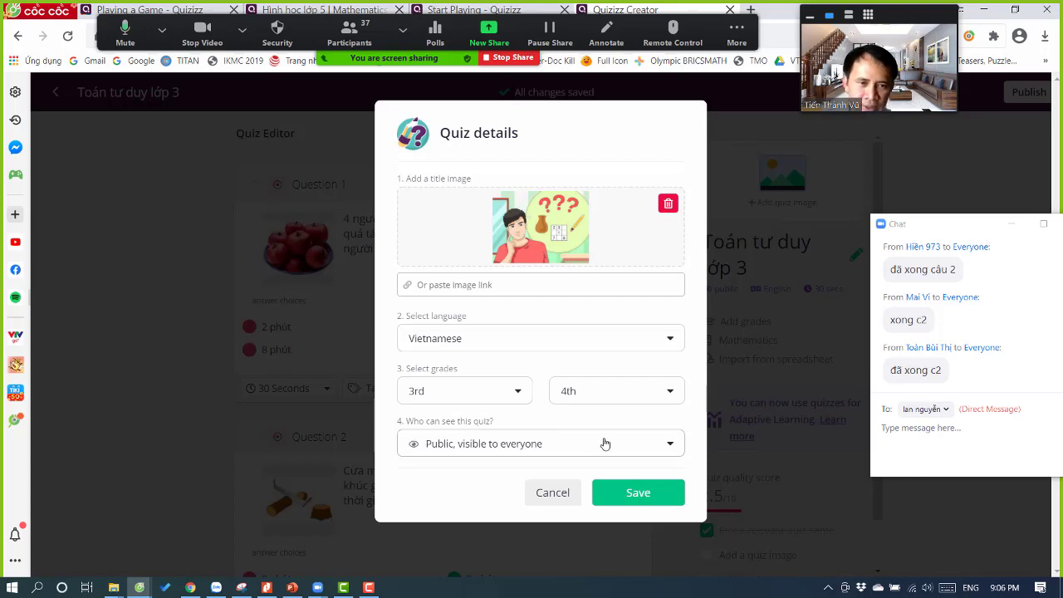
- Check the advanced visibility options without changing them, and save the quiz details
left_click(674, 445)
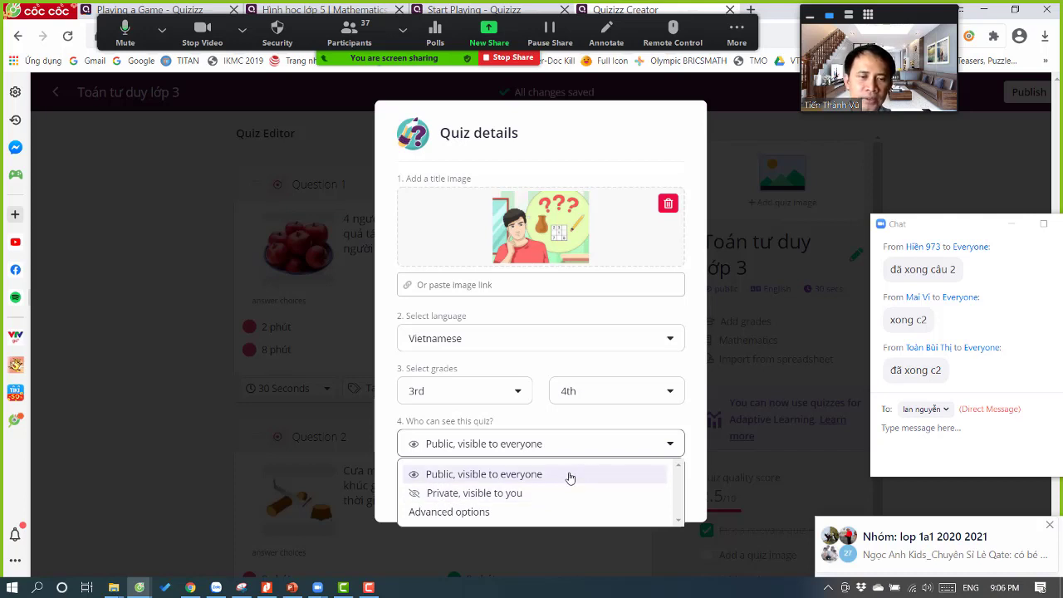
left_click(489, 512)
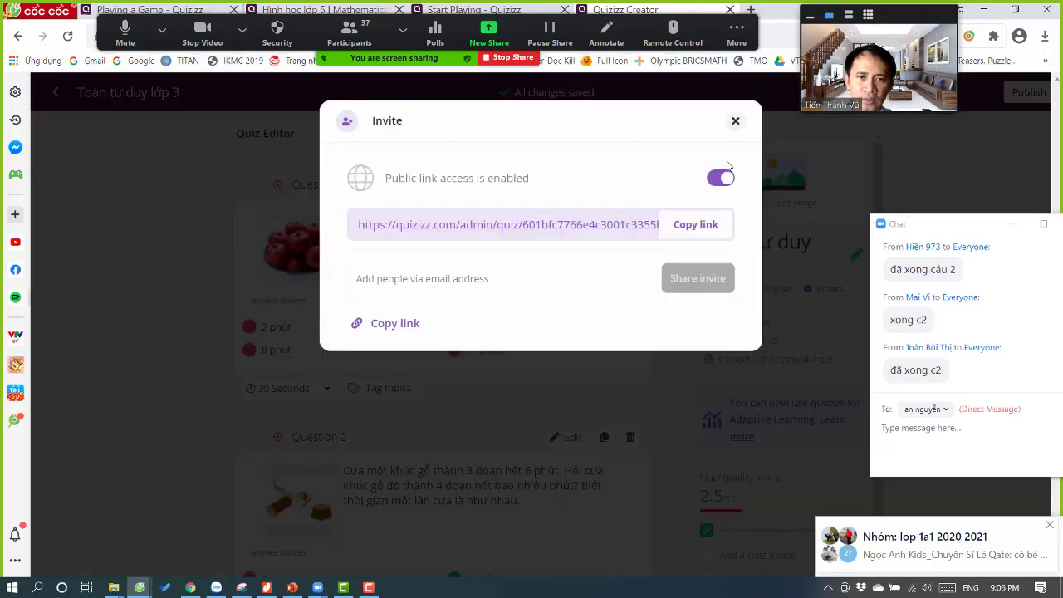
left_click(736, 121)
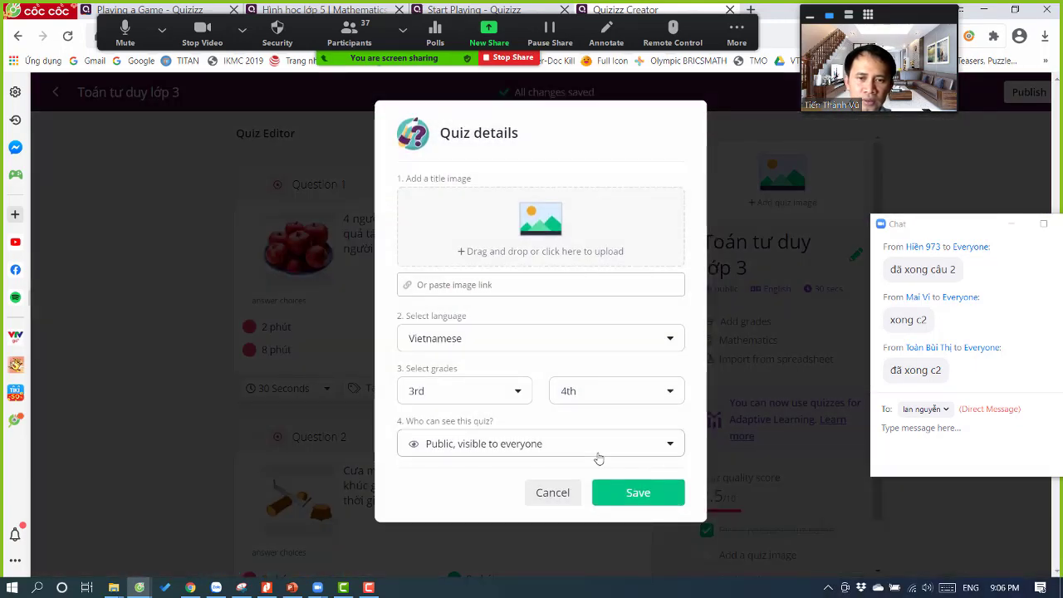
left_click(647, 495)
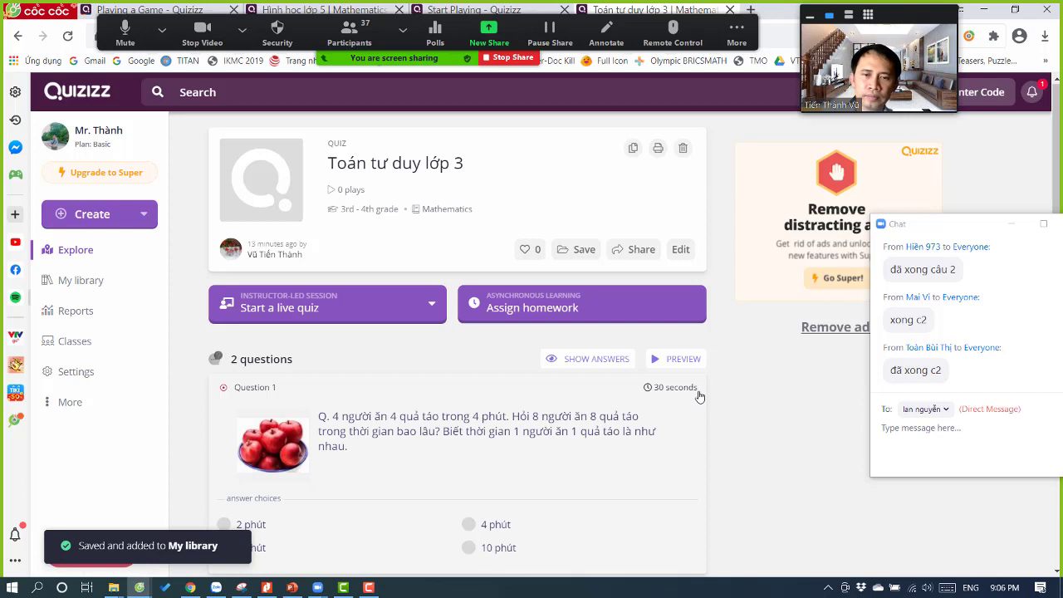
- Shift the chat window slightly and review both questions on the saved quiz's page
left_click_drag(947, 224, 938, 247)
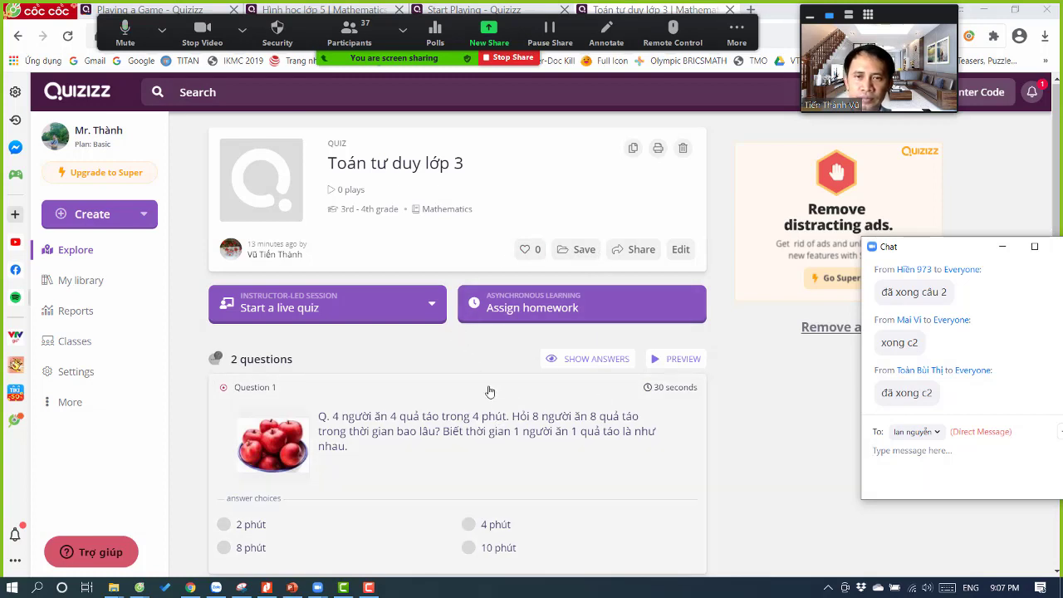
scroll(490, 367, "down", 1)
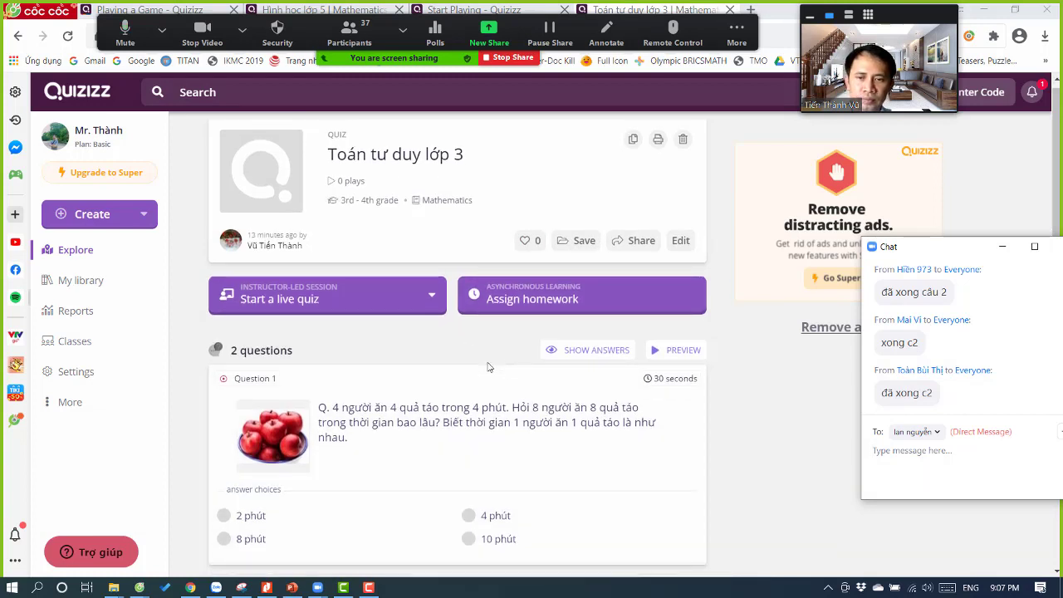
scroll(490, 367, "down", 5)
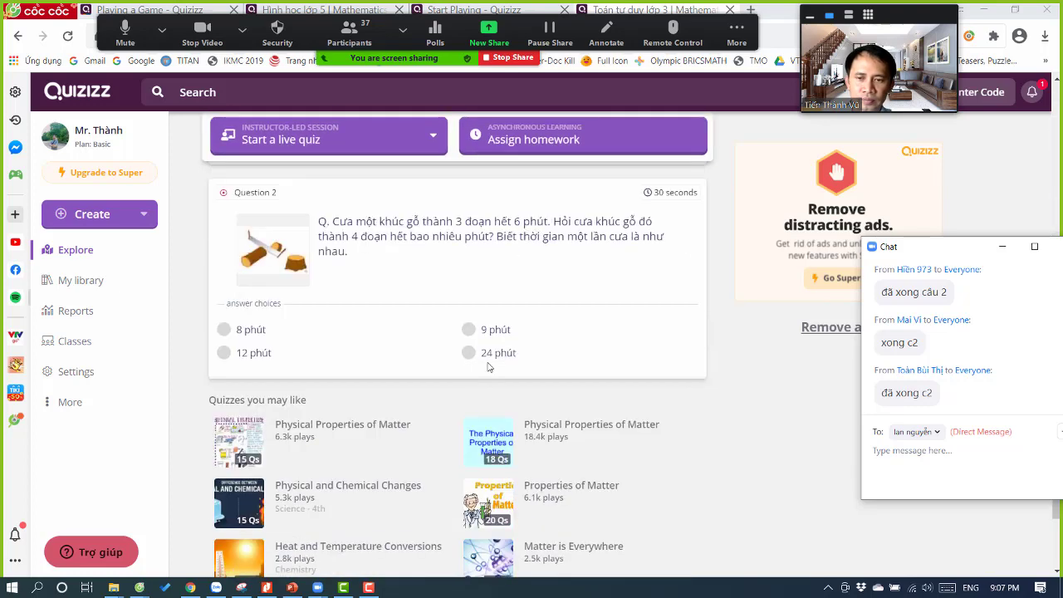
scroll(489, 367, "up", 5)
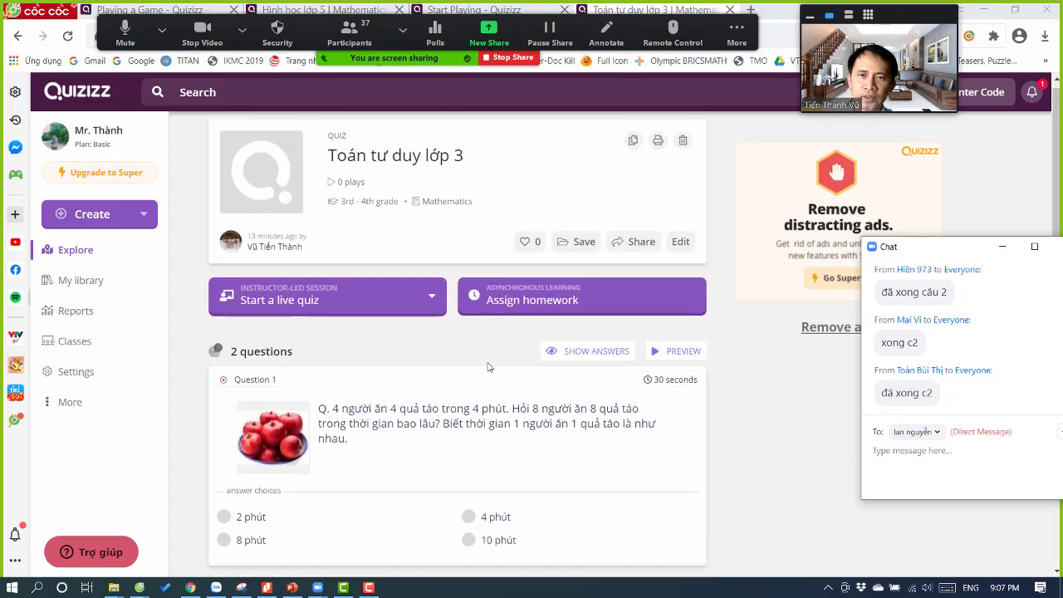
scroll(489, 367, "up", 1)
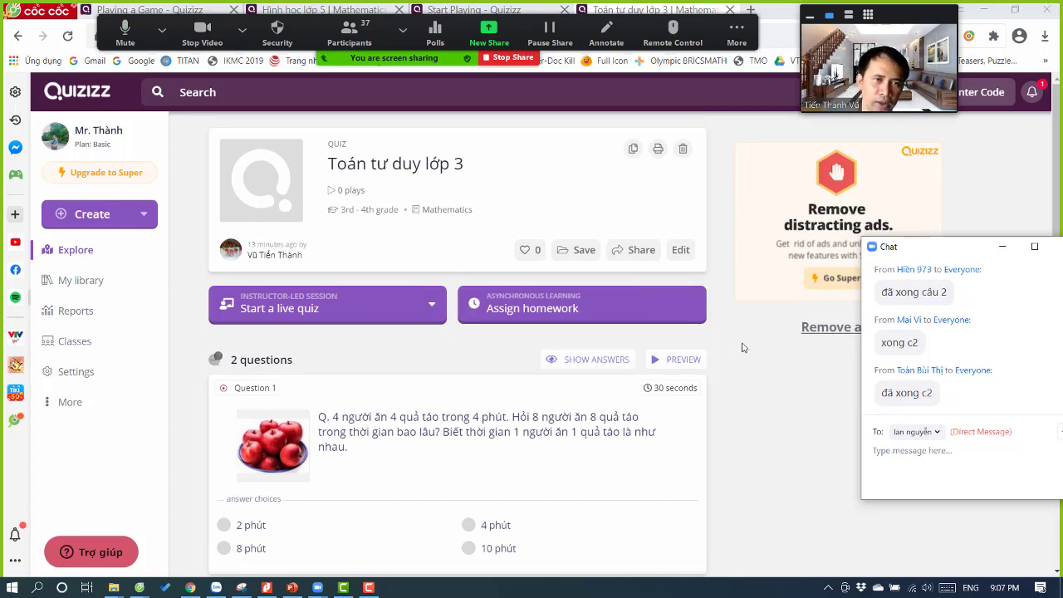
- Move the video thumbnail clear of the Quizizz page header and view the available live quiz modes
left_click_drag(856, 61, 862, 172)
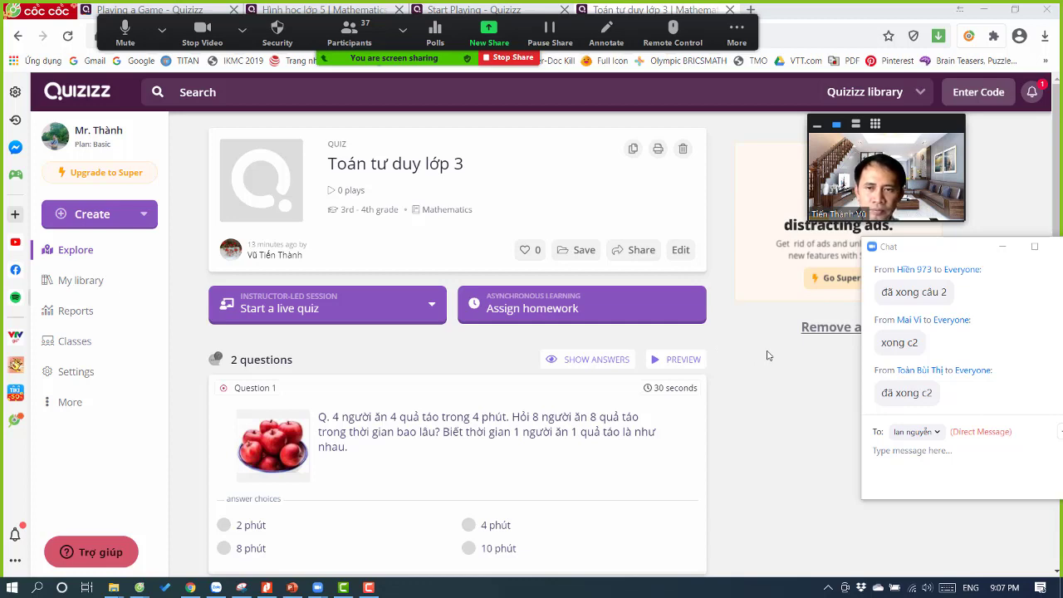
left_click(319, 309)
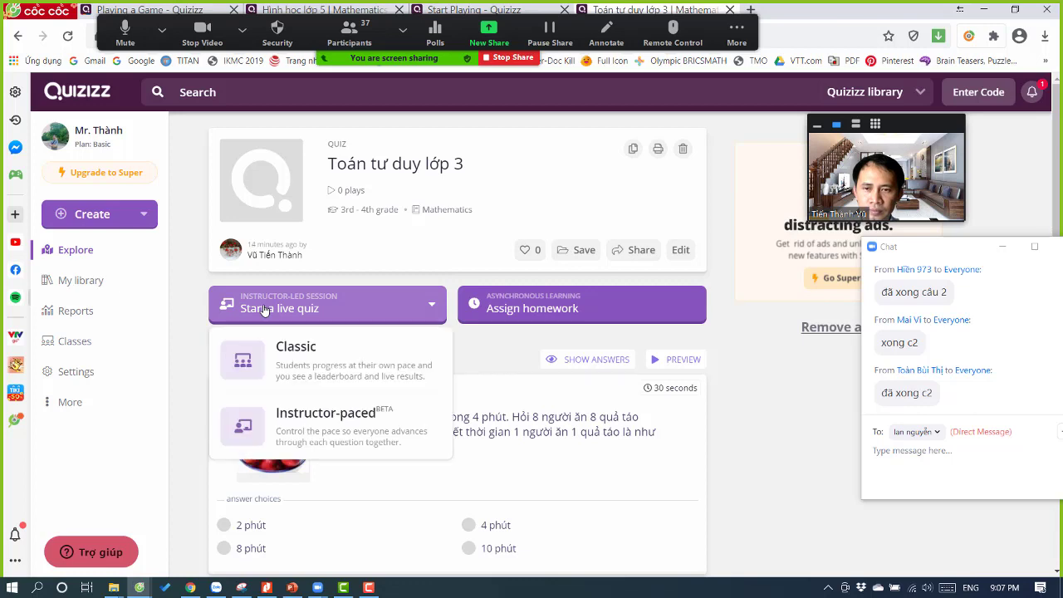
left_click(784, 393)
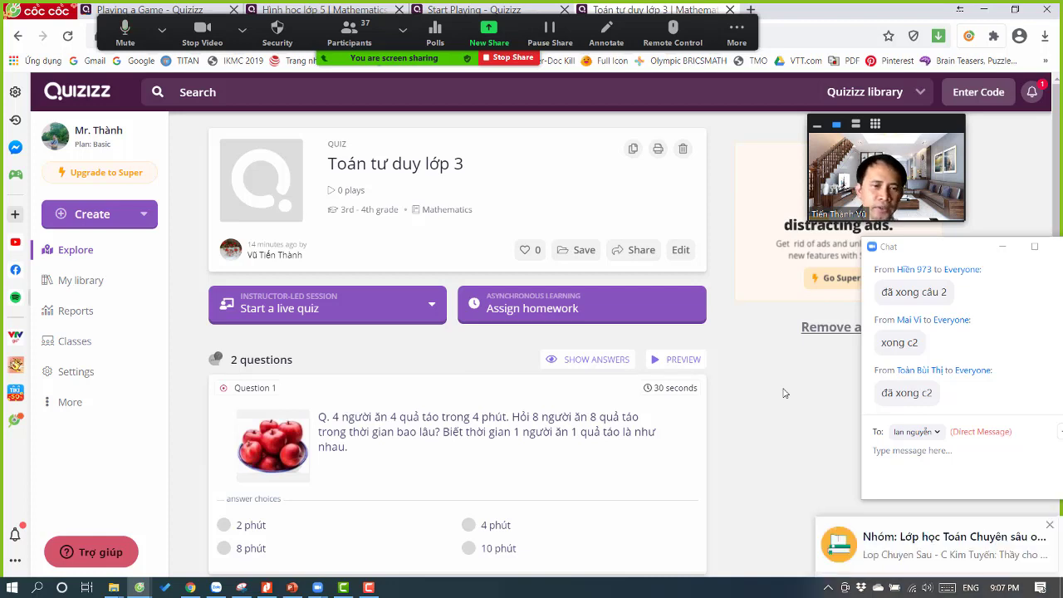
- Read the new class group message in Zalo and return to the quiz page
left_click(1028, 558)
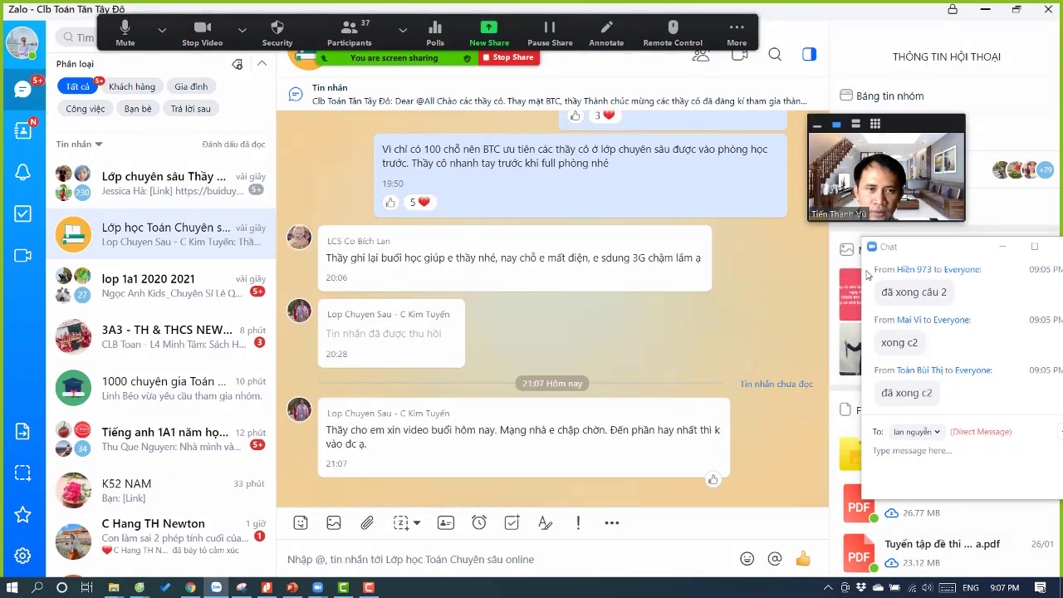
left_click(737, 33)
left_click(1024, 191)
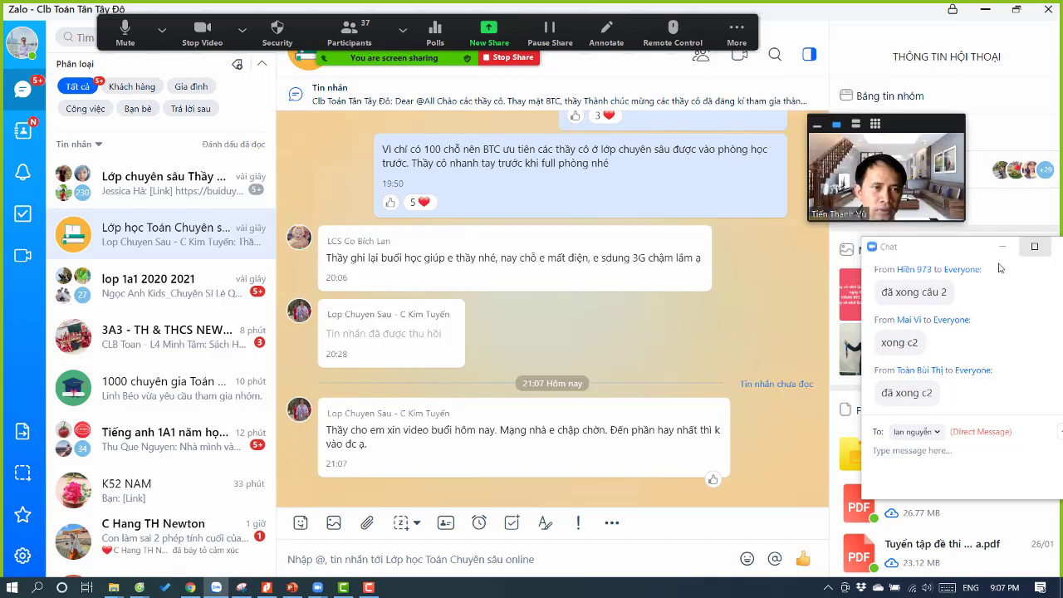
left_click(990, 11)
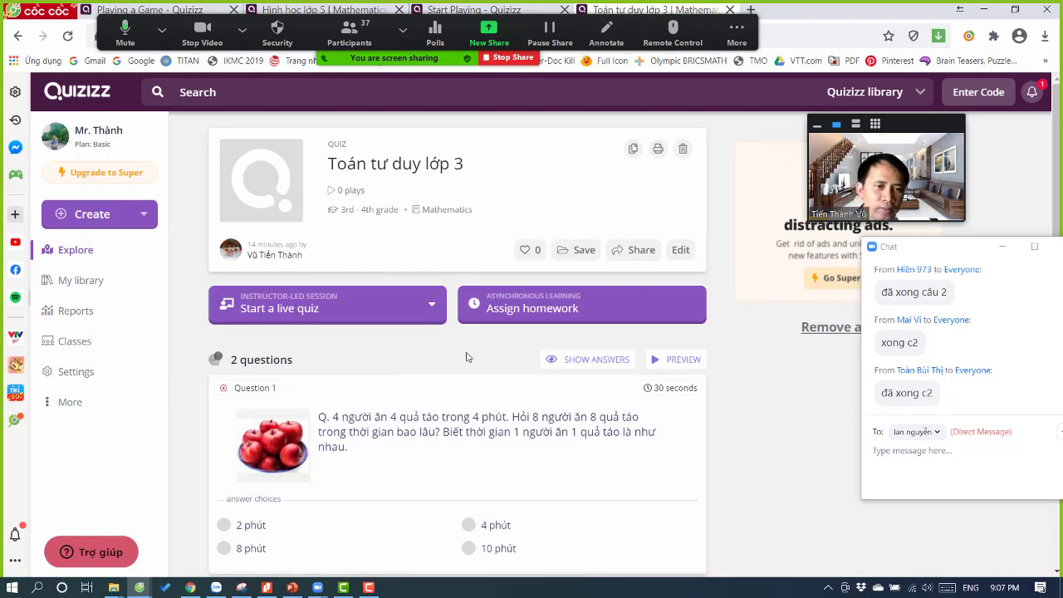
- Switch to the PowerPoint presentation and add the line "Tạo câu hỏi" beneath "Bước 3: Tạo trò chơi trên Quizizz" on slide 4
left_click(292, 587)
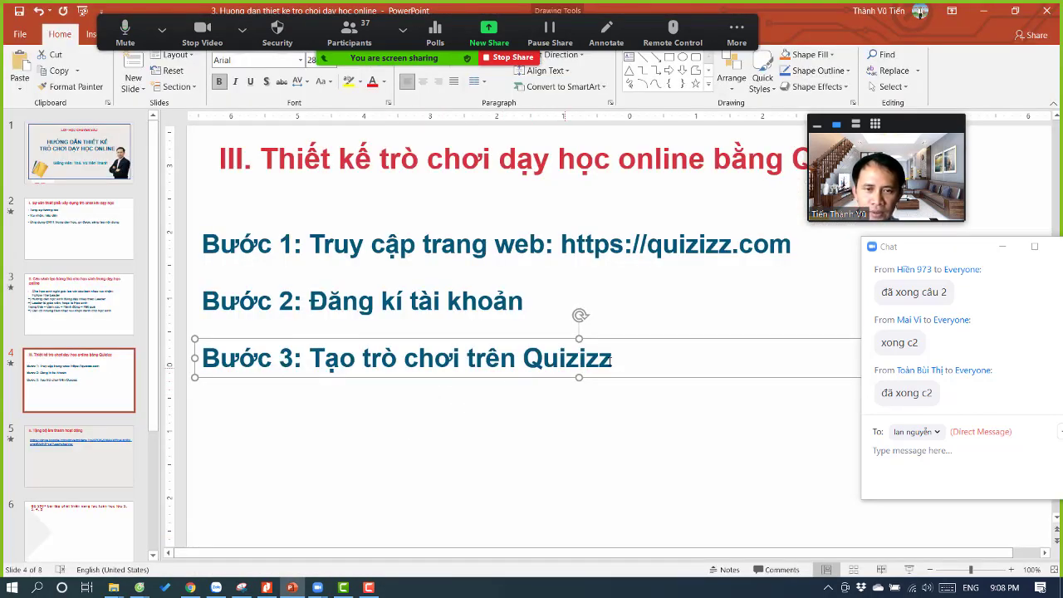
key("Left")
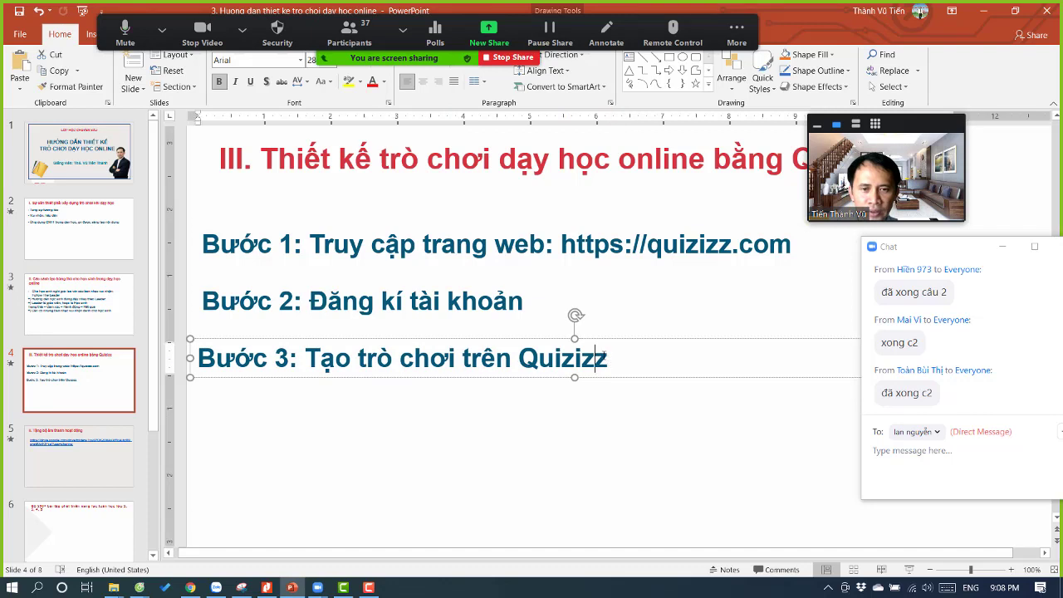
left_click(611, 359)
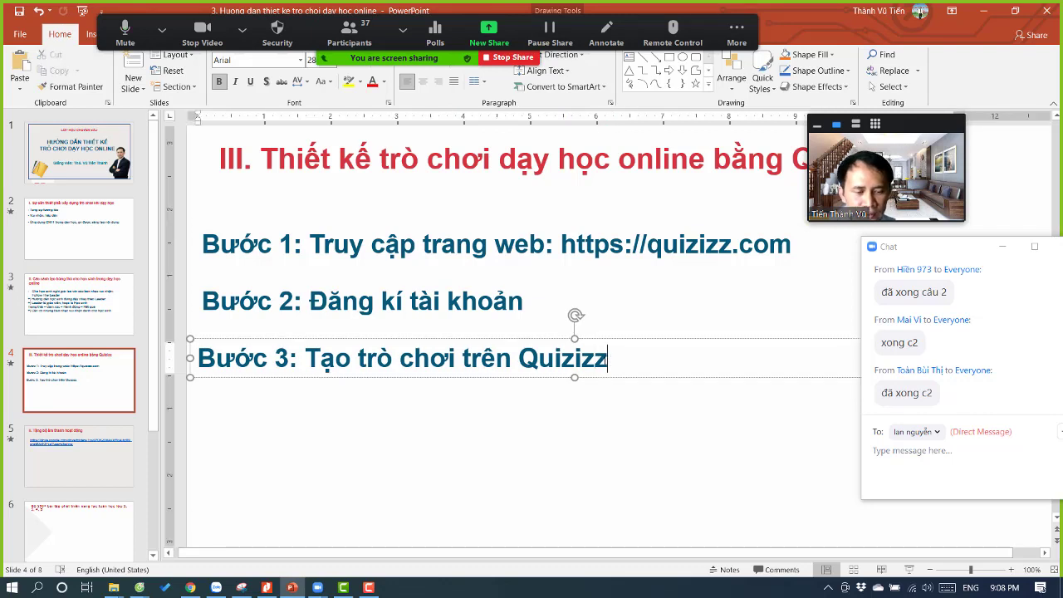
key("Return")
type("Tạo câu hỏi")
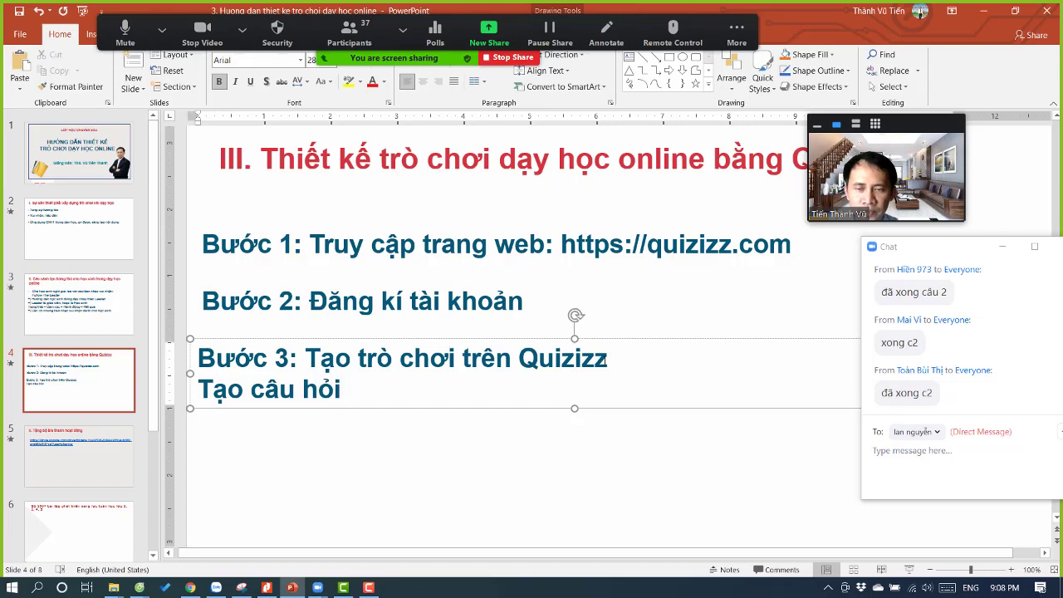
- Add the bullet lines "Nhiều lựa chọn" and "Đúng sai" beneath "Tạo câu hỏi" on slide 4
key("Return")
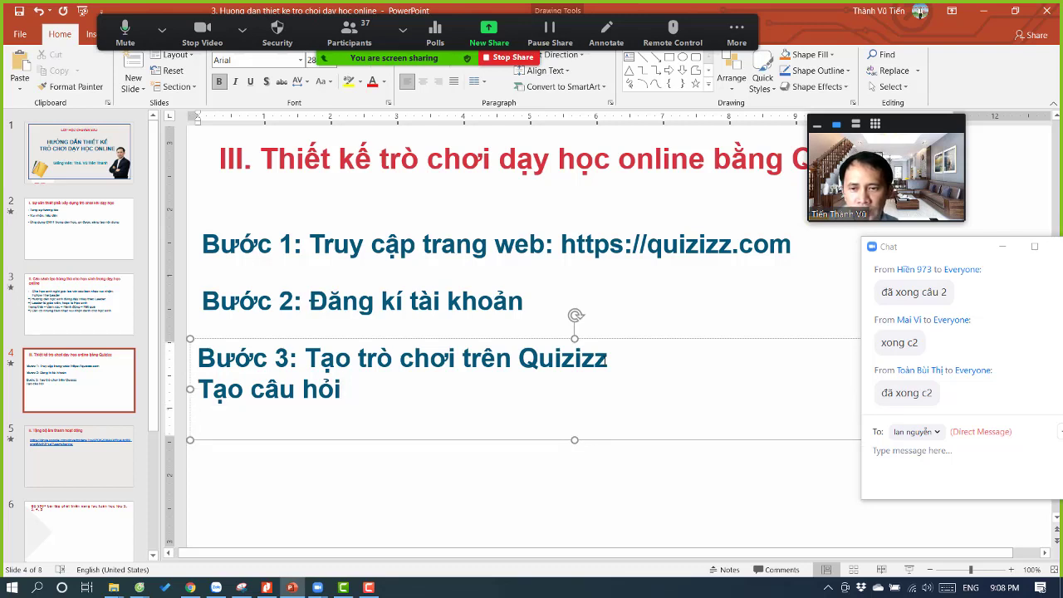
type("-")
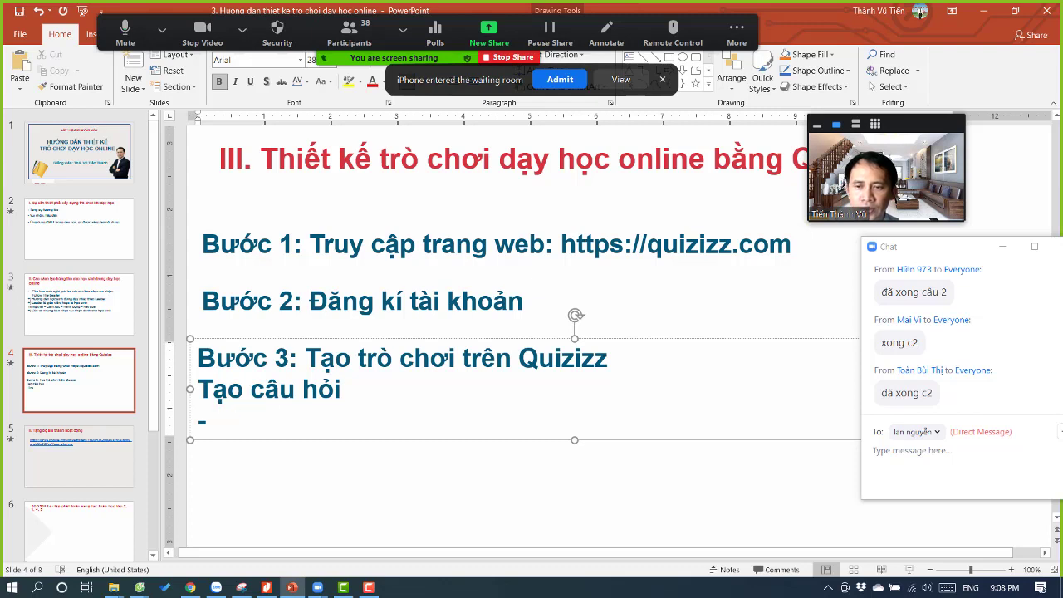
type(" Trahiêu")
type(" lưacj")
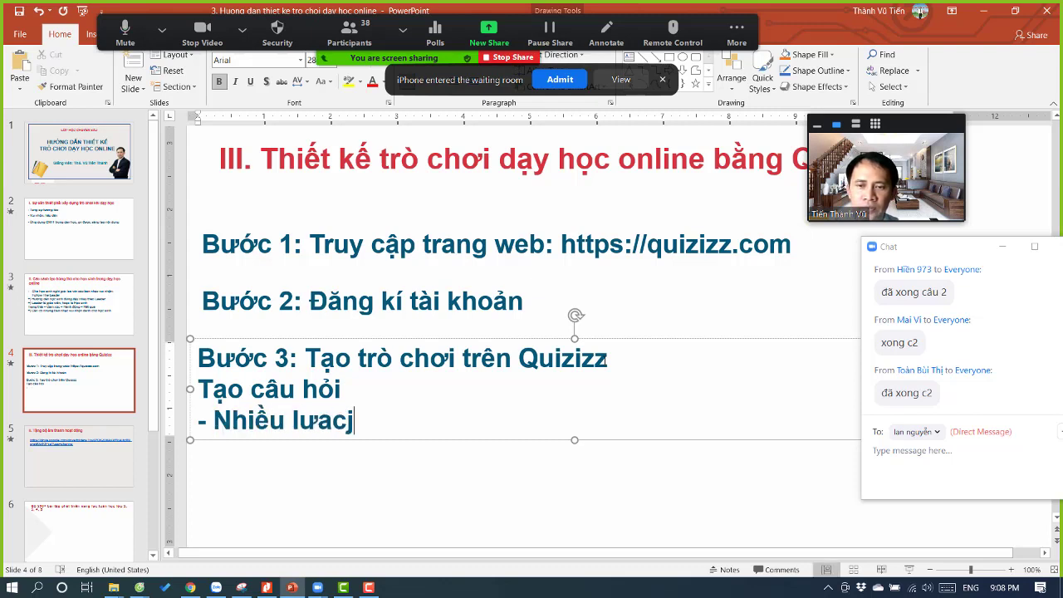
type("w")
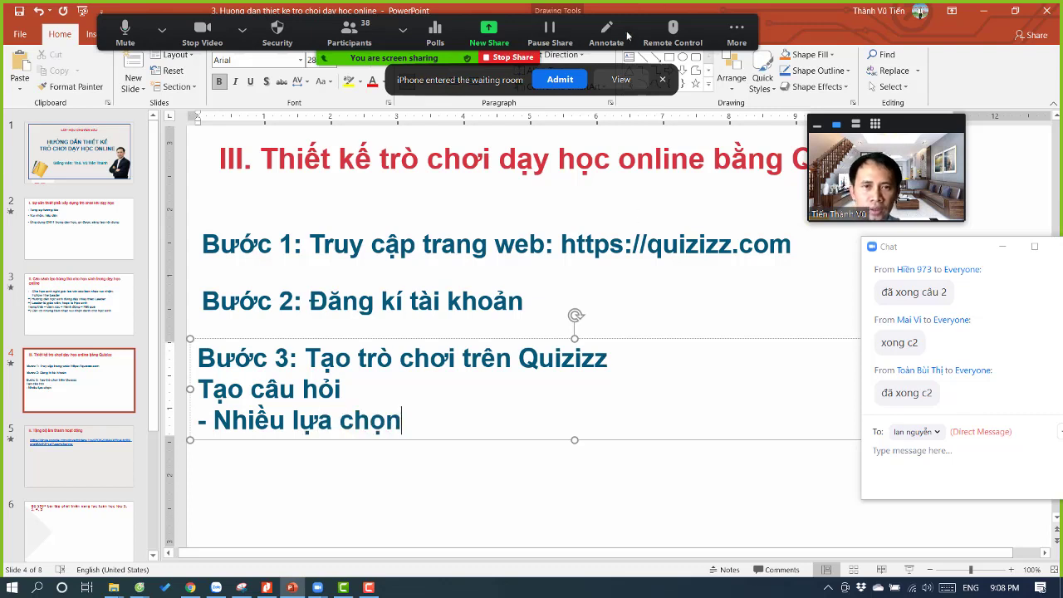
left_click(571, 83)
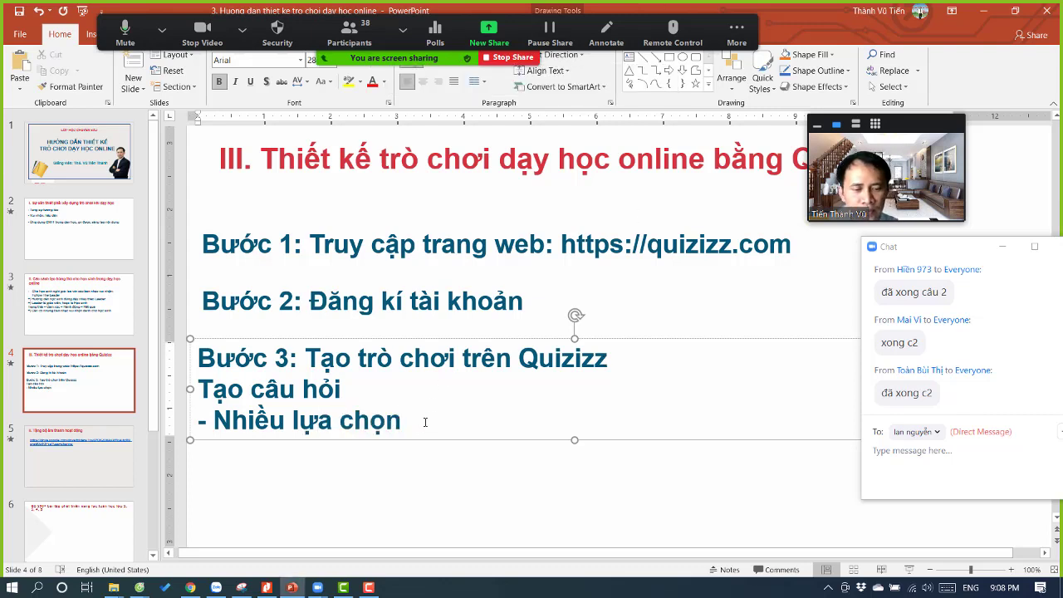
key("Return")
type("- Đúng sai")
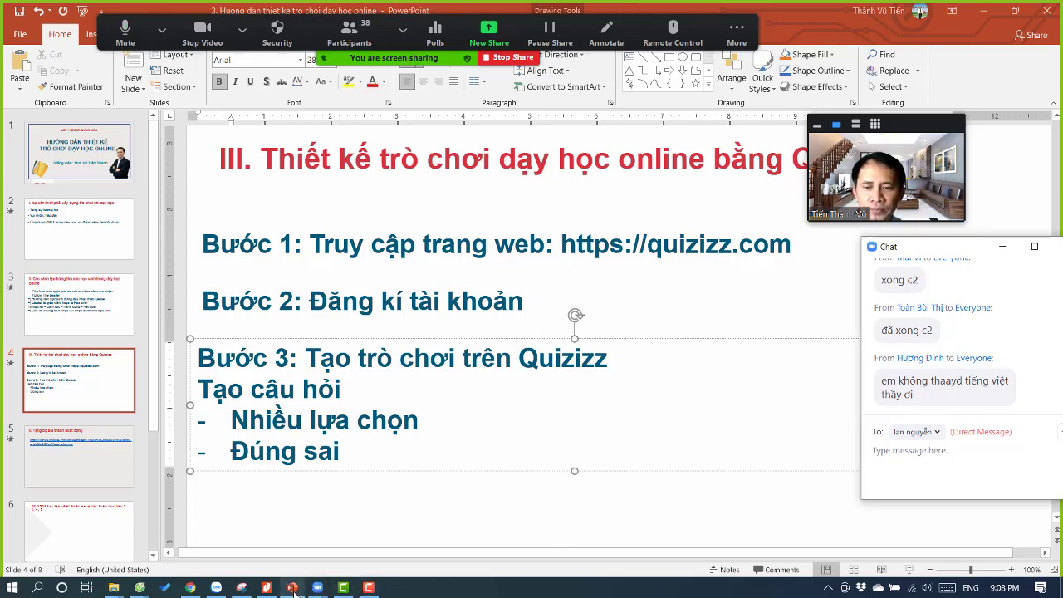
- Switch to Chrome's "Toán Tư duy 2021" quiz editor and move the chat window and video thumbnail clear of the quiz details and Publish option
left_click(190, 588)
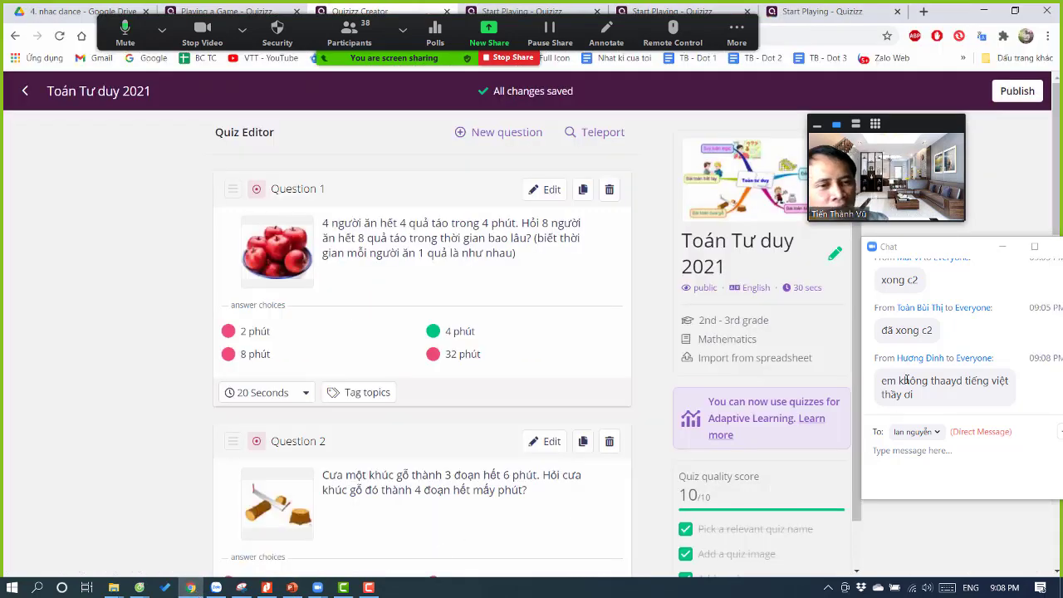
left_click_drag(958, 253, 952, 244)
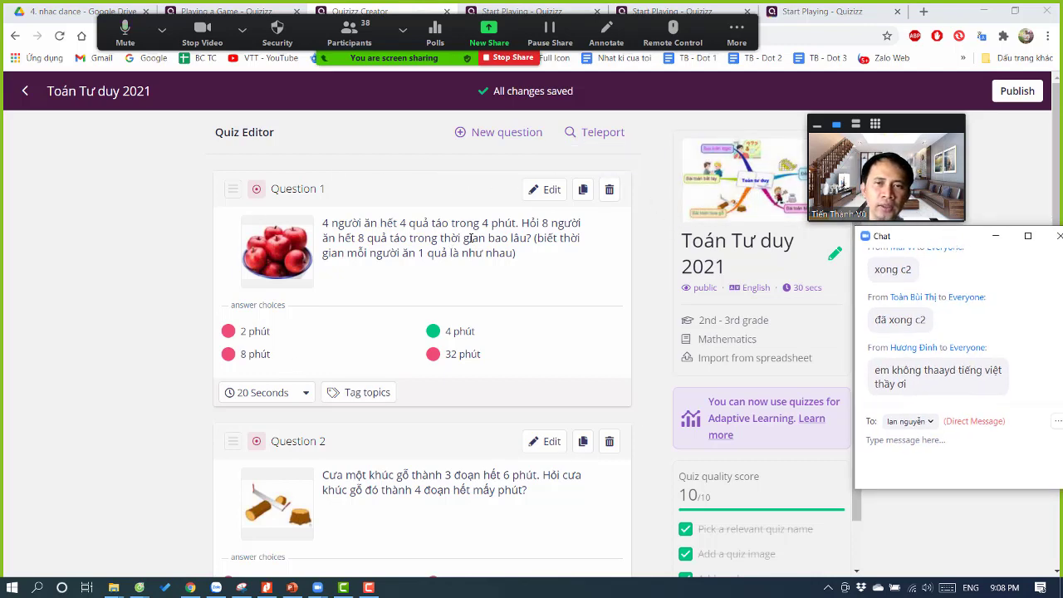
left_click(737, 34)
left_click(466, 475)
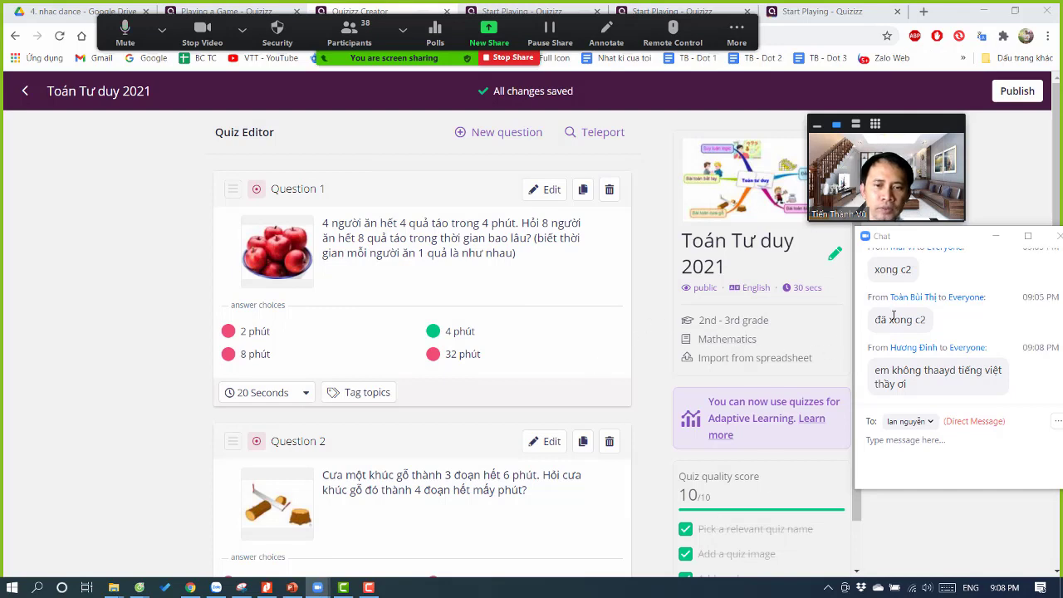
left_click_drag(949, 240, 926, 304)
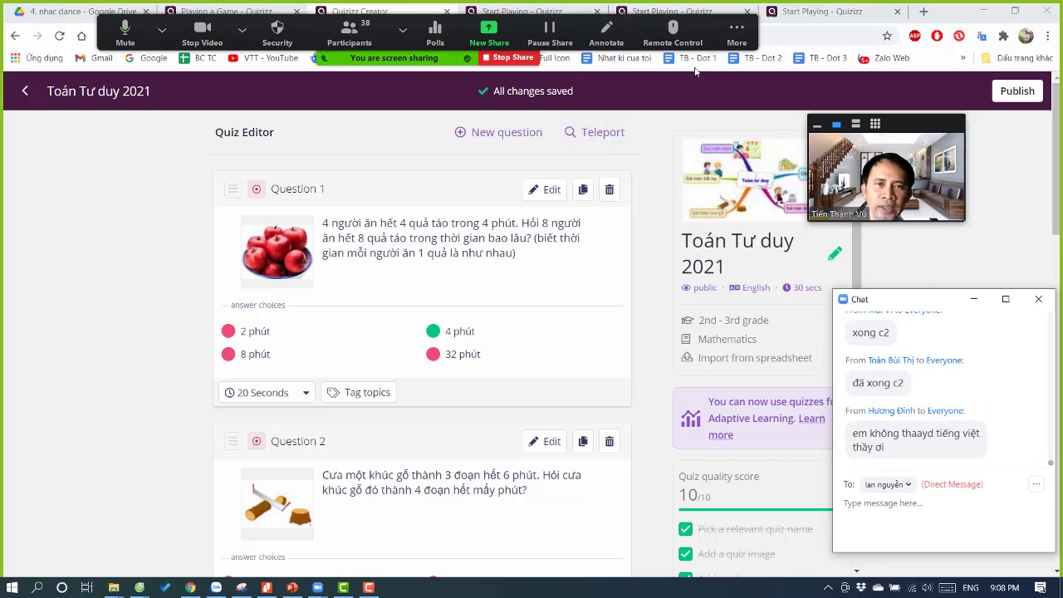
left_click(747, 42)
left_click(1028, 218)
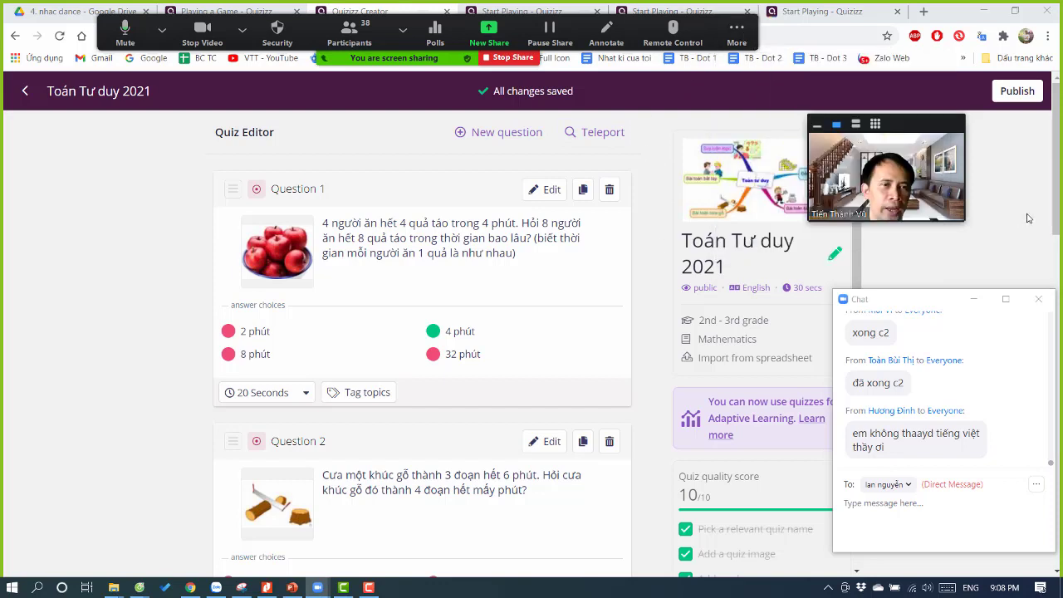
left_click_drag(928, 133, 975, 189)
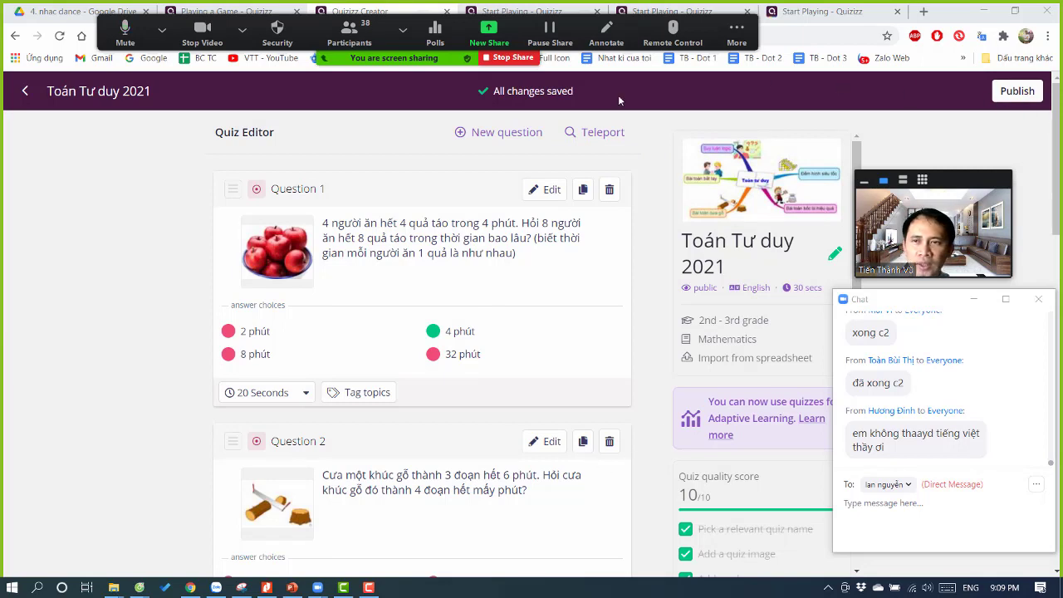
- Publish the "Toán Tư duy 2021" quiz and move the meeting controls clear of the browser tabs
left_click(1017, 92)
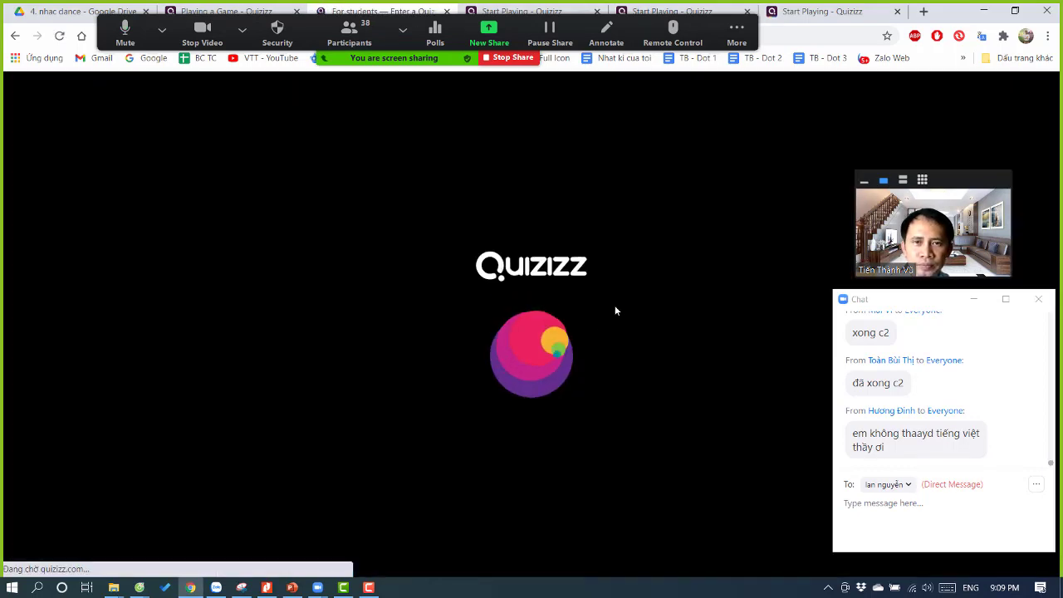
left_click(737, 40)
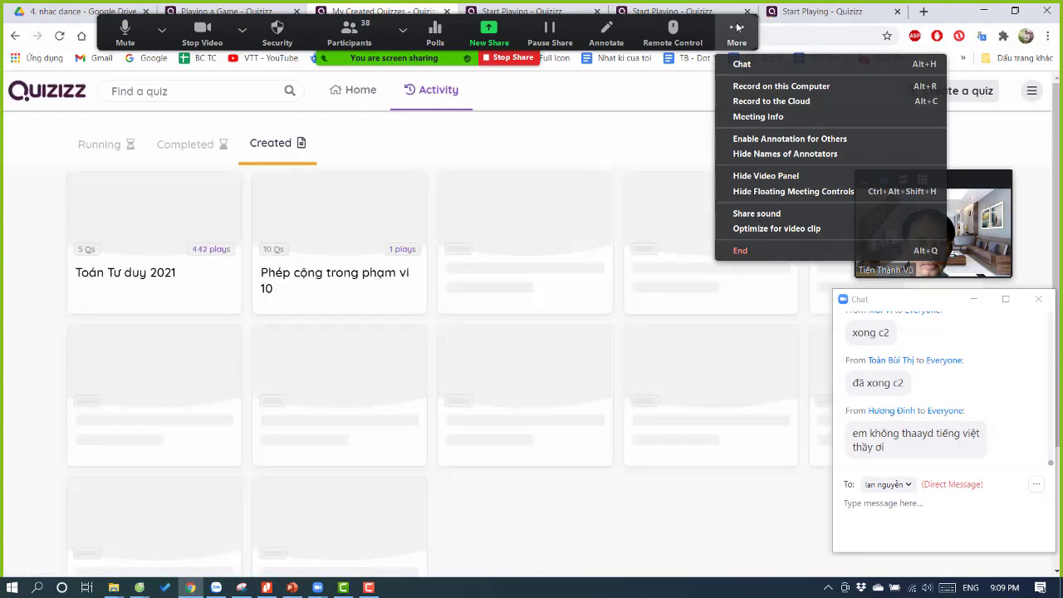
left_click(630, 179)
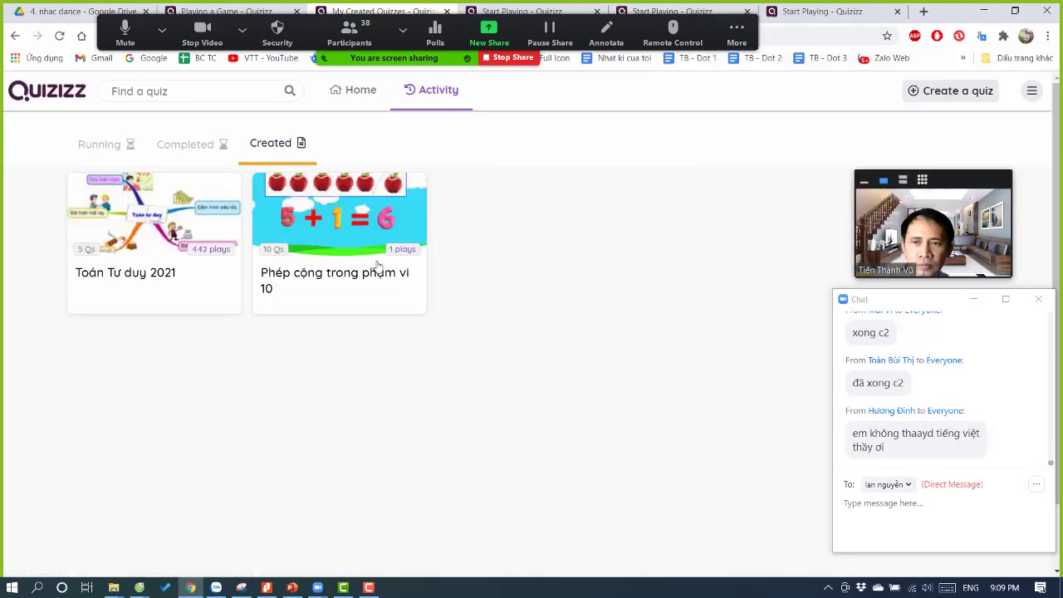
left_click(738, 33)
left_click(738, 35)
left_click(736, 125)
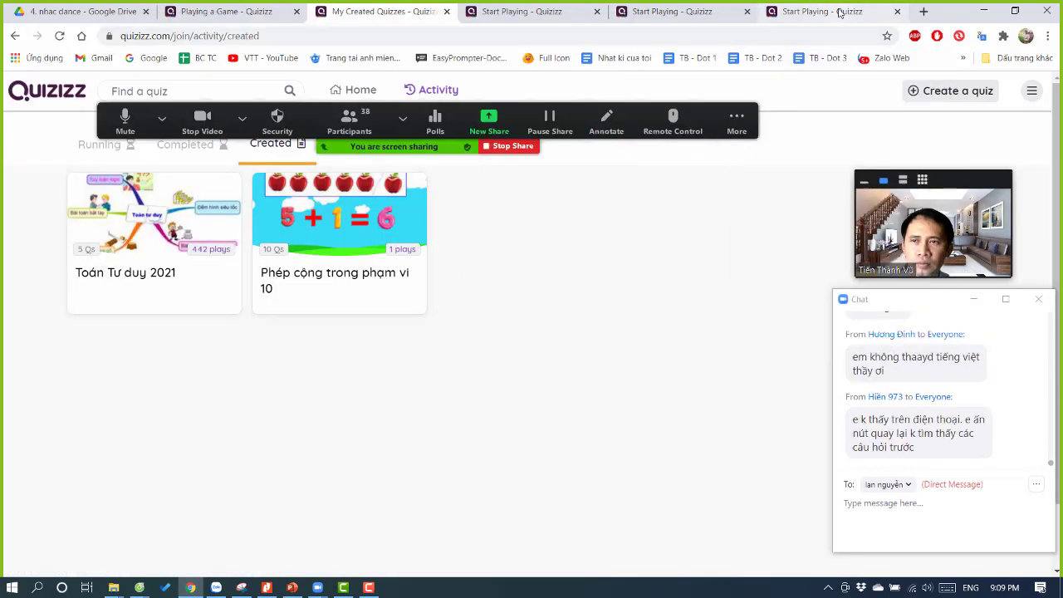
- Check the open Start Playing pages, close the private "Find a Quiz" window, and return to the "Toán tư duy lớp 3" quiz page in Cốc Cốc
left_click(839, 12)
left_click(736, 123)
left_click(731, 10)
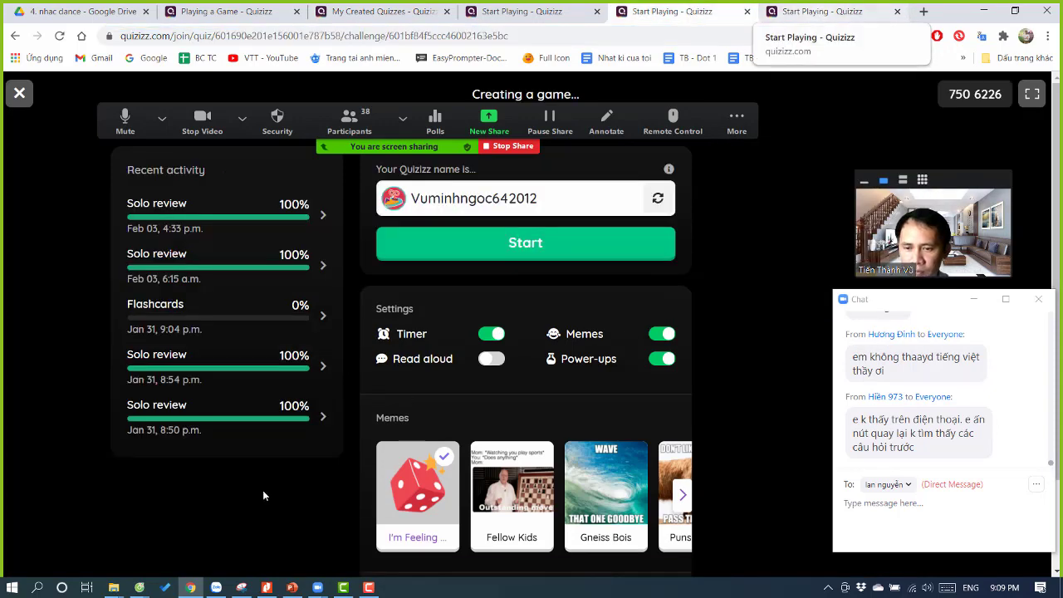
left_click(139, 587)
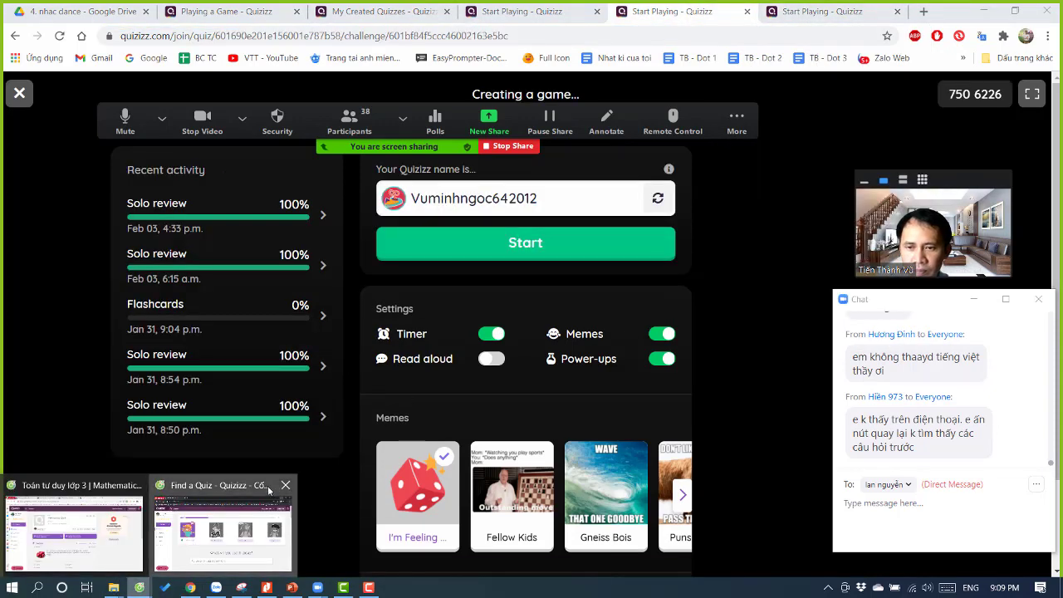
left_click(269, 490)
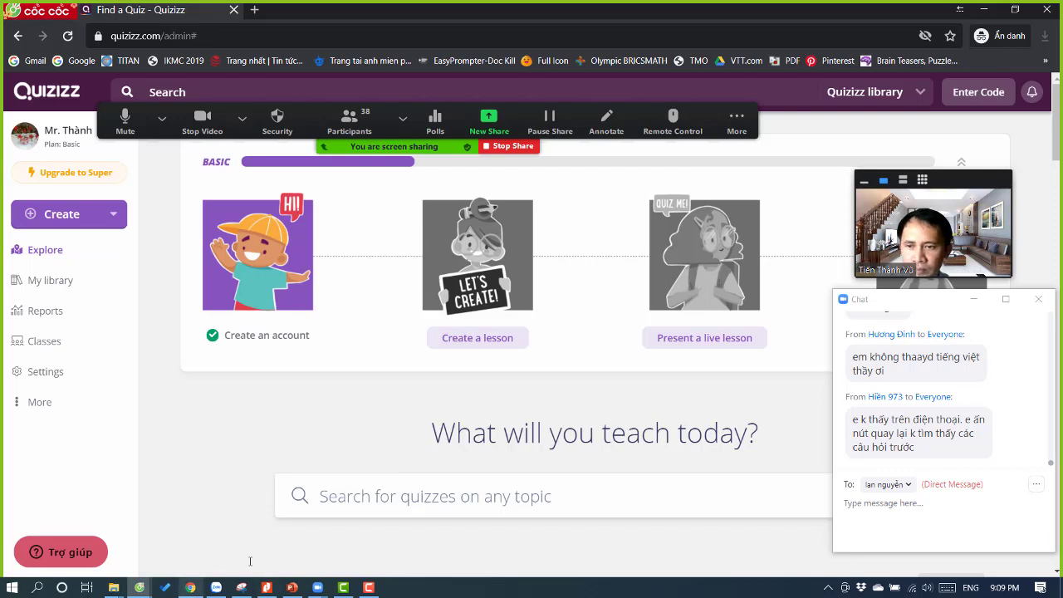
left_click(1048, 10)
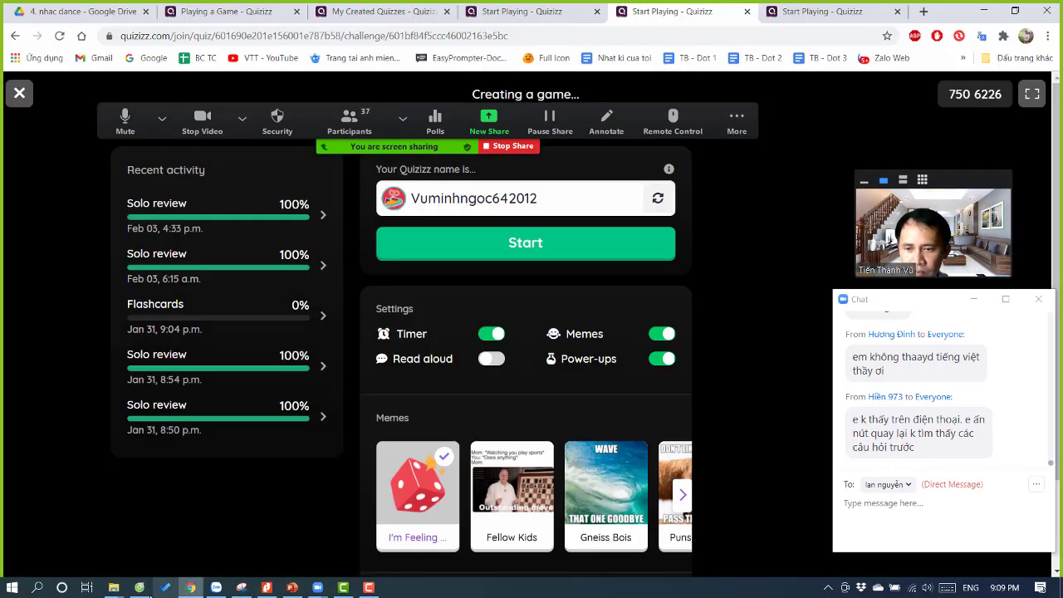
left_click(140, 588)
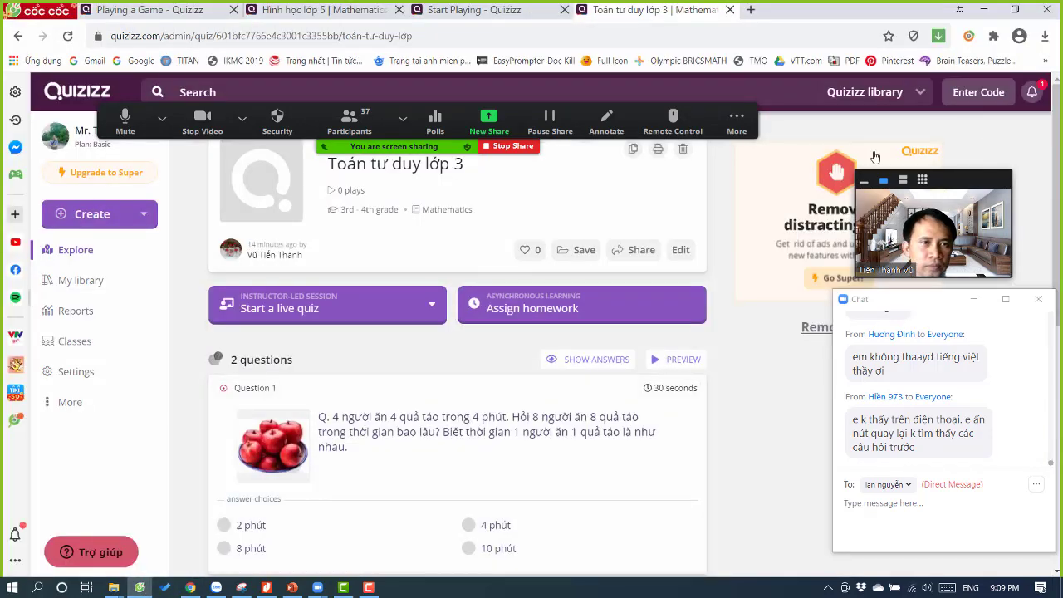
- Move the meeting controls clear of the "Toán tư duy lớp 3" title and quiz header
left_click(737, 121)
left_click(736, 121)
left_click_drag(737, 121, 718, 35)
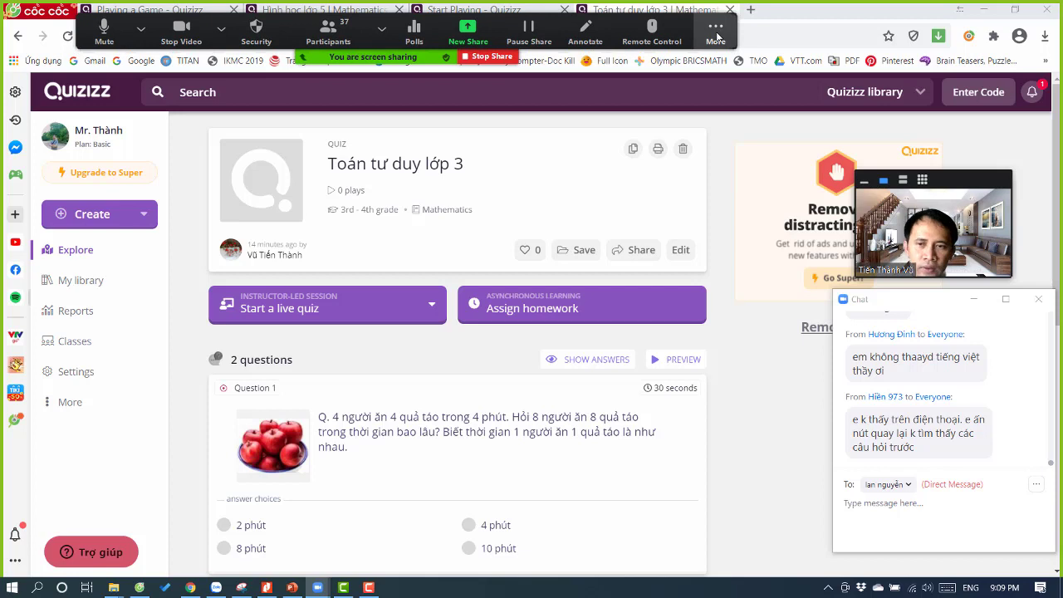
left_click(718, 35)
left_click(718, 35)
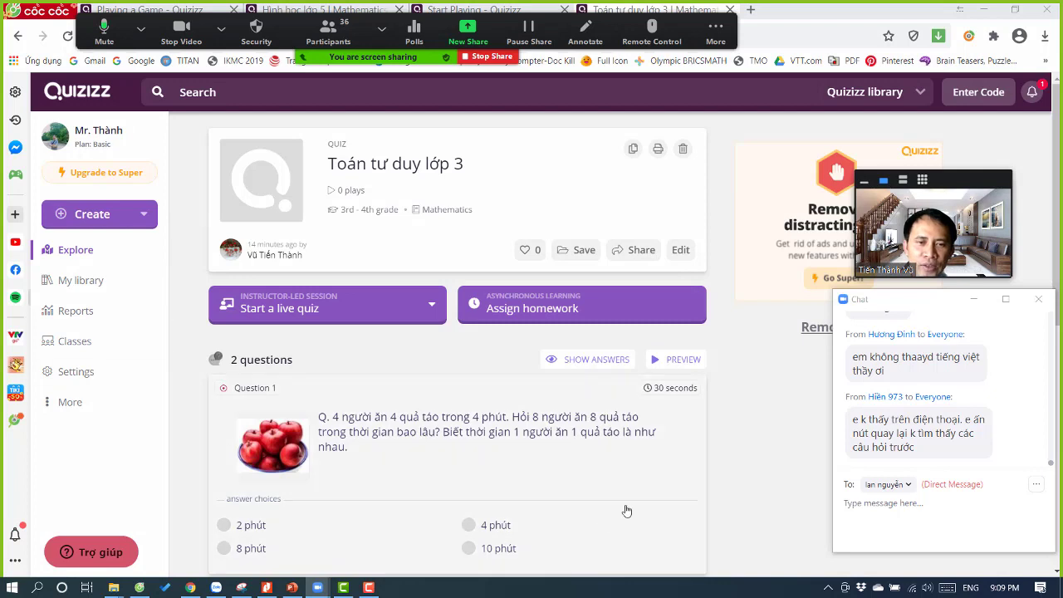
- Open the preview of the "Toán tư duy lớp 3" quiz and move the meeting controls clear of the browser tabs and start options
left_click(690, 368)
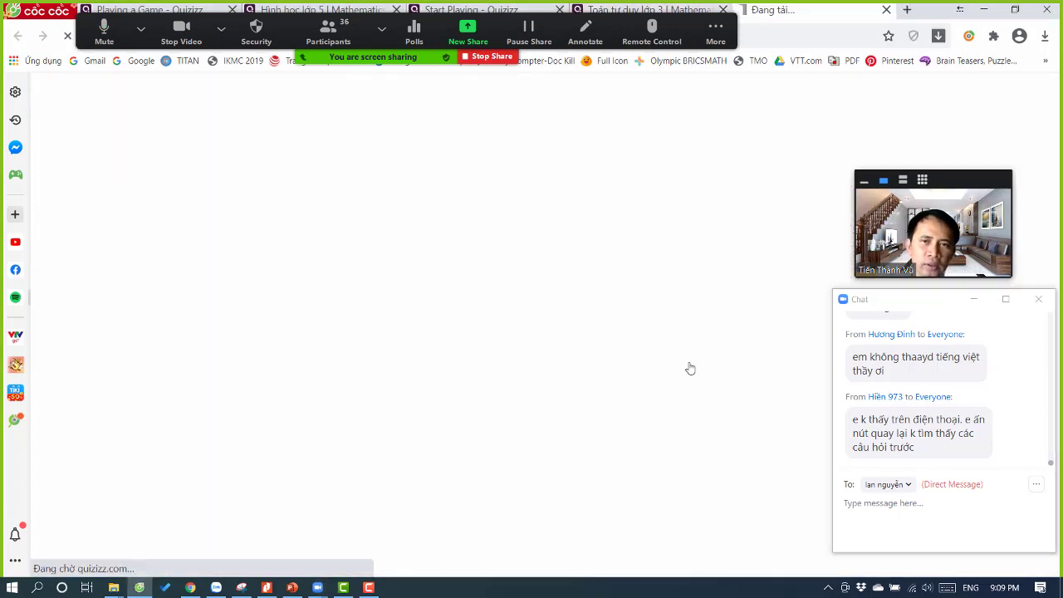
left_click(717, 34)
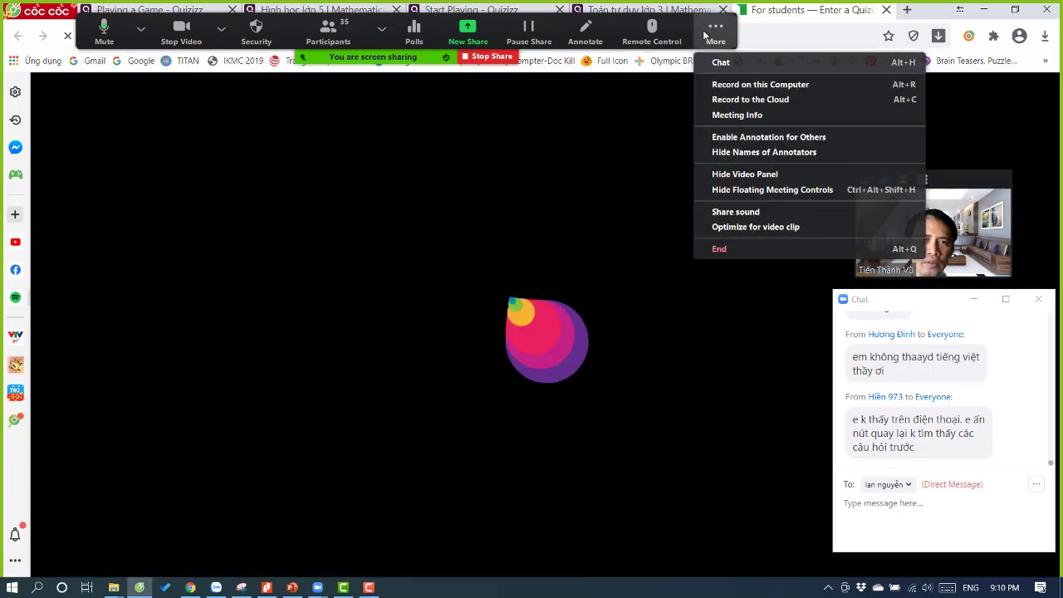
left_click(699, 134)
left_click_drag(713, 34, 653, 588)
left_click(657, 558)
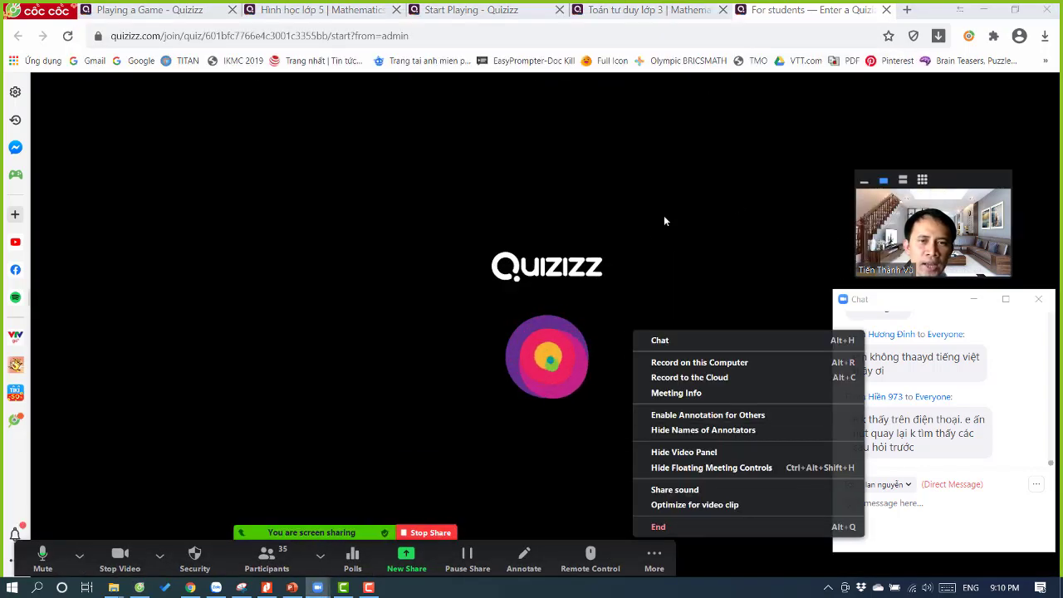
left_click(664, 221)
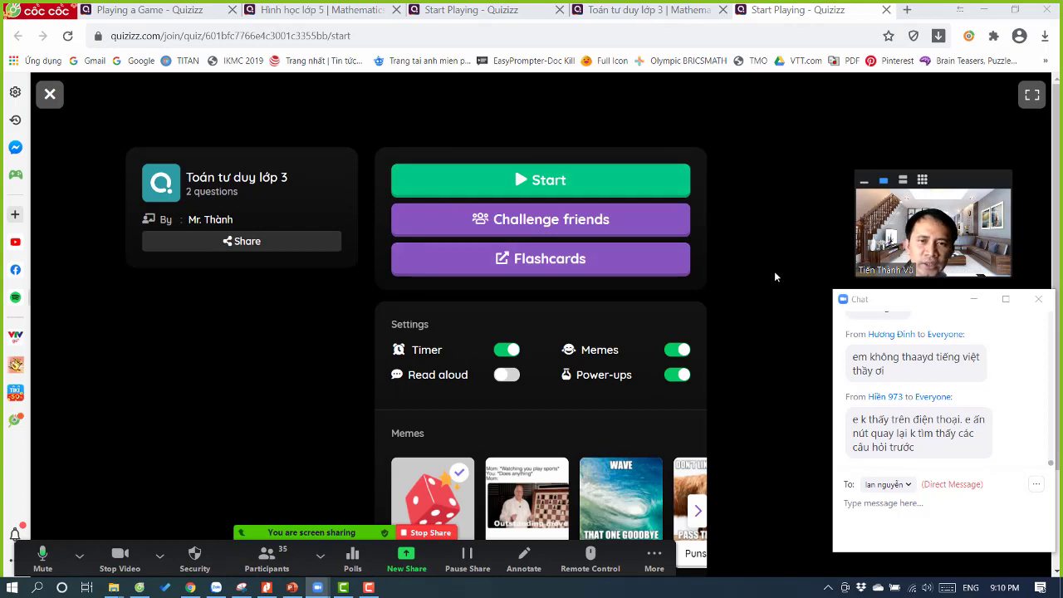
- Start the quiz preview and answer the log-sawing question with "9 phút", moving the video thumbnail and chat clear of the question
left_click(486, 183)
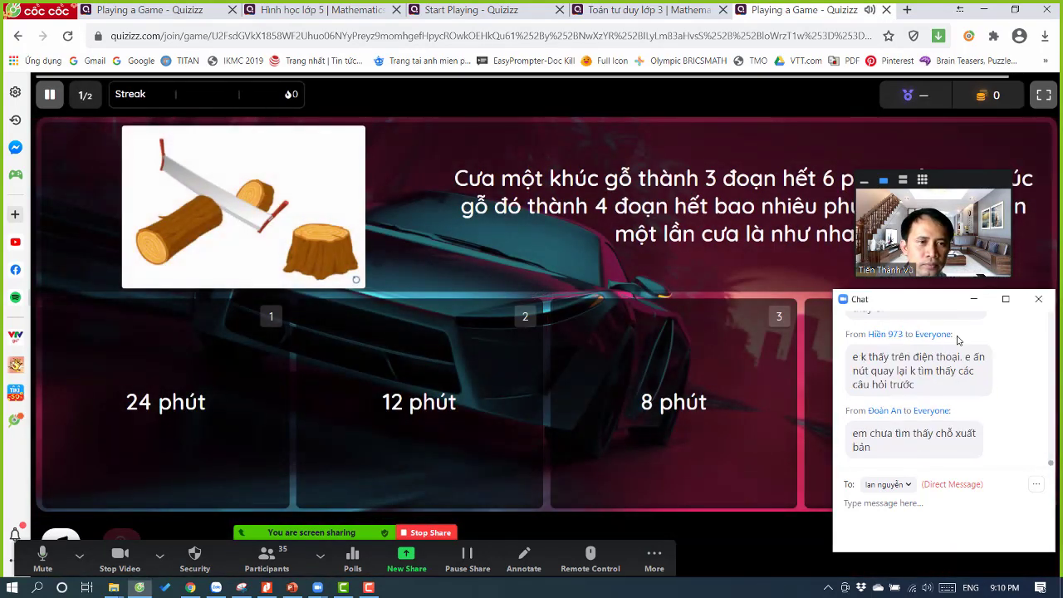
left_click_drag(969, 200, 948, 38)
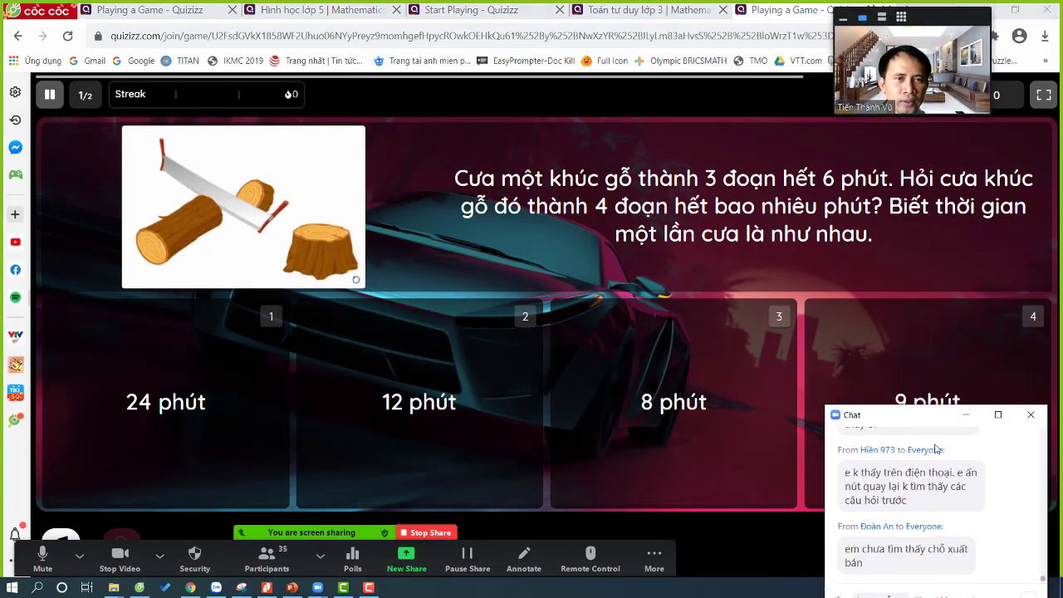
left_click(803, 263)
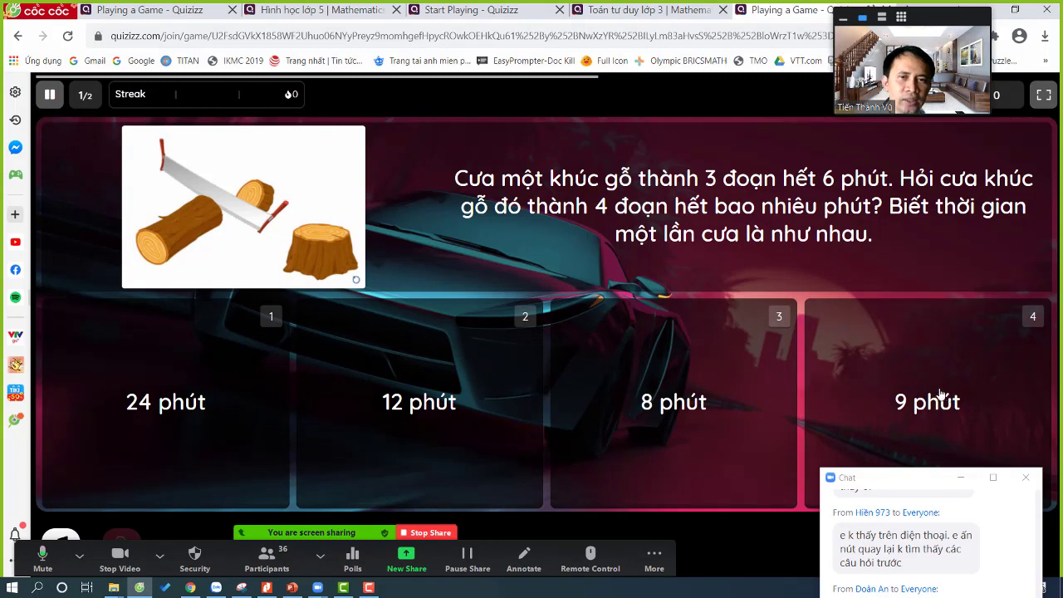
left_click(875, 384)
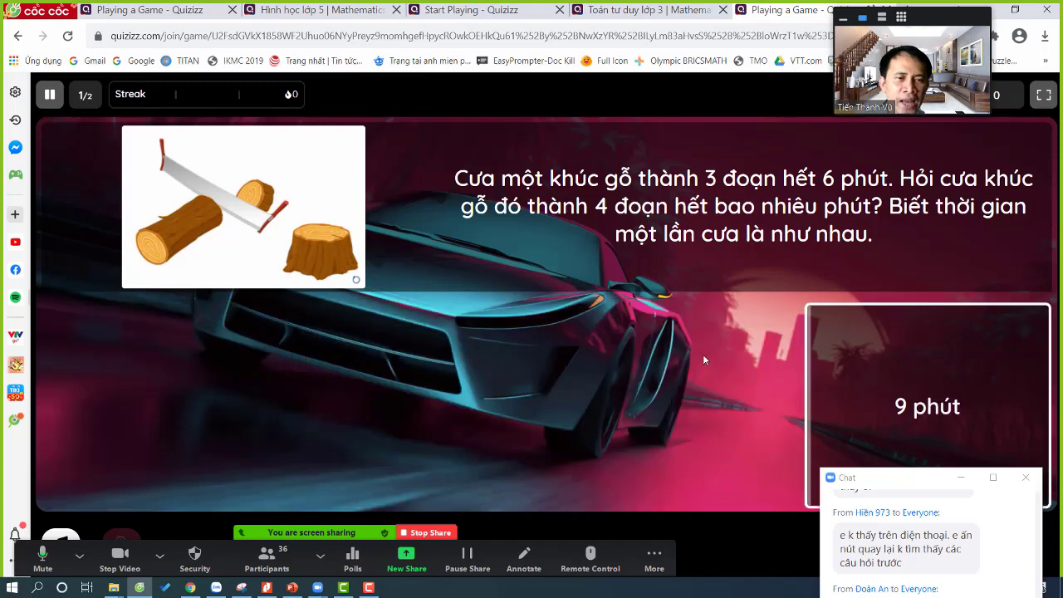
- Move the chat window off the answer choices, answer the apple question with "2 phút", and close the chat
mouse_move(934, 482)
left_mouse_down()
mouse_move(889, 529)
mouse_move(497, 519)
left_mouse_up()
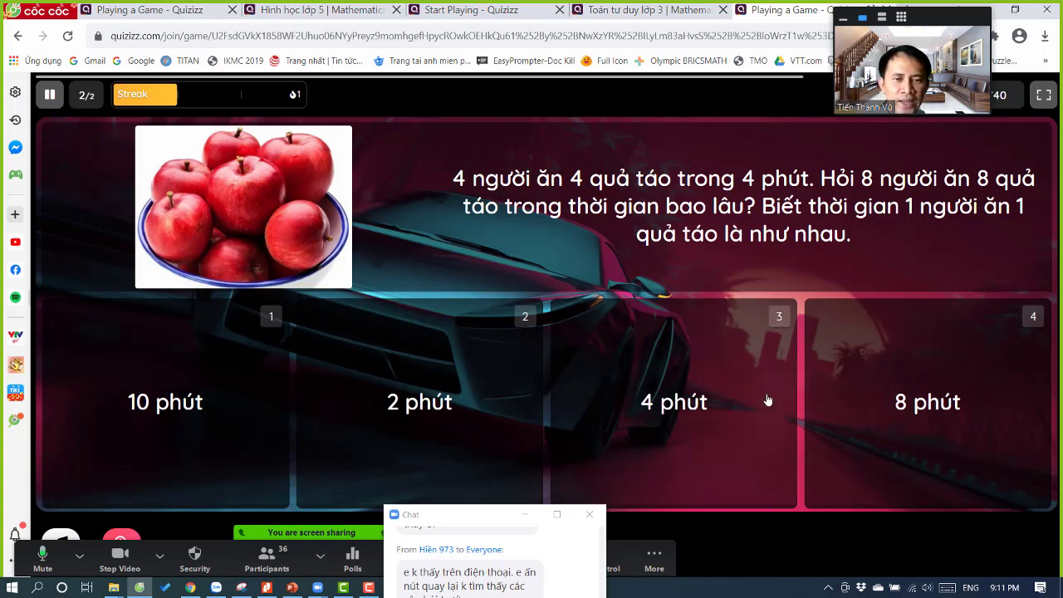
left_click(478, 398)
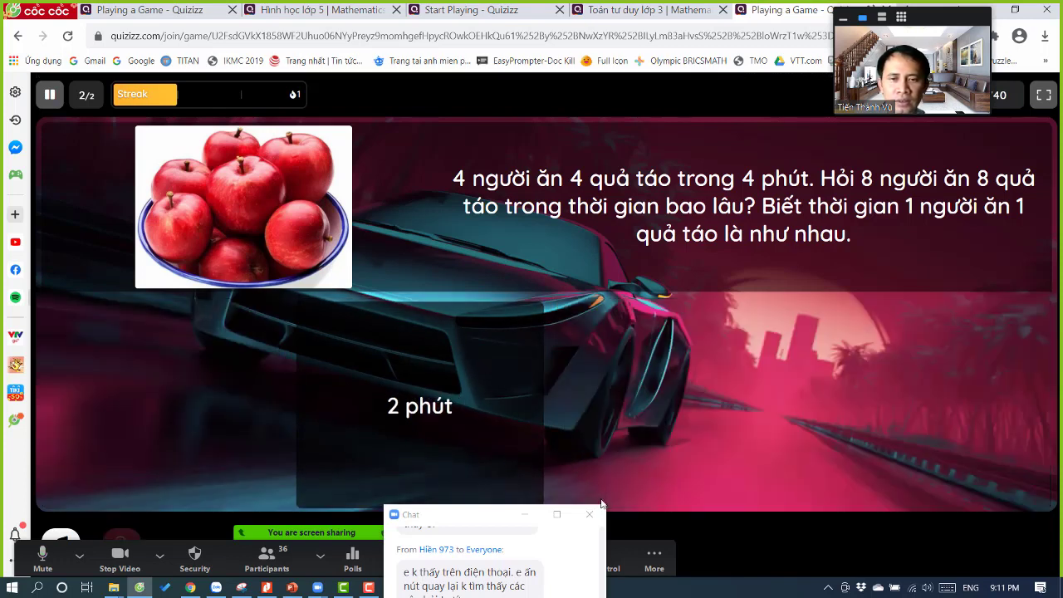
left_click(655, 558)
left_click(503, 467)
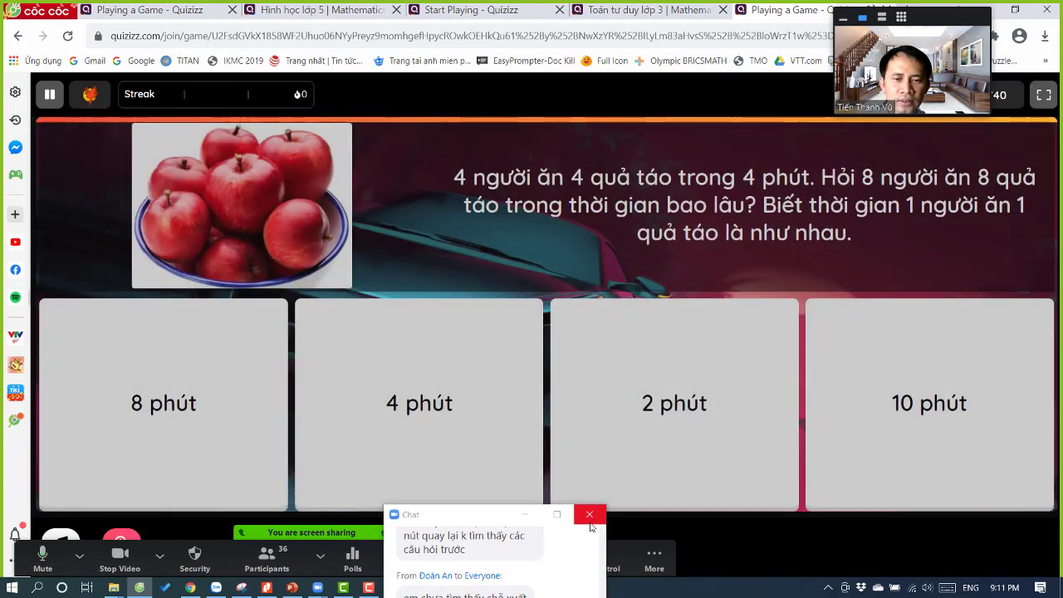
left_click(589, 514)
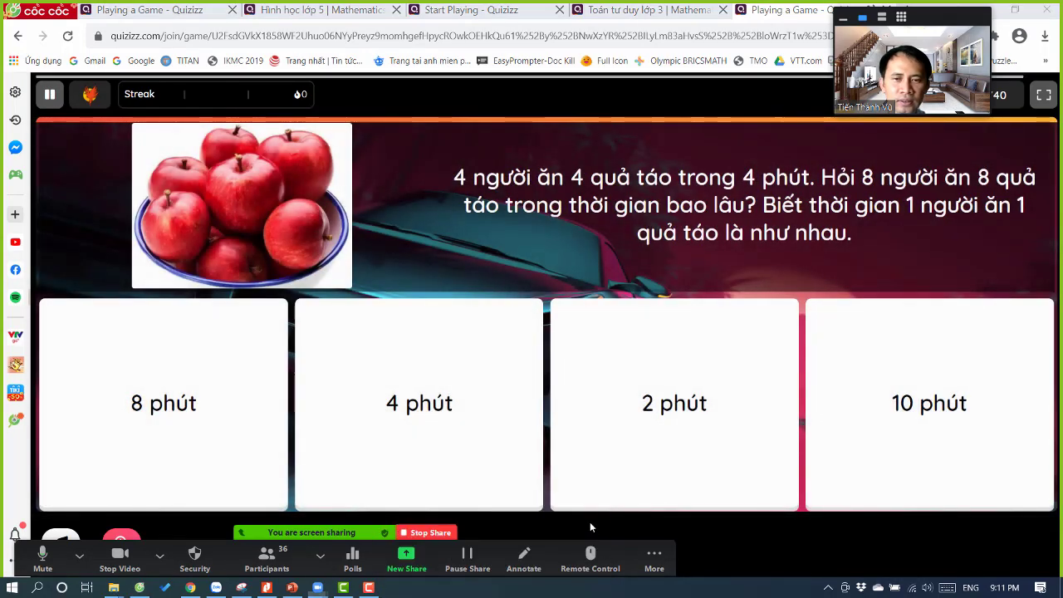
- Finish the quiz preview by answering the apple question with "4 phút", and return to the "Toán tư duy lớp 3" quiz page
left_click(466, 405)
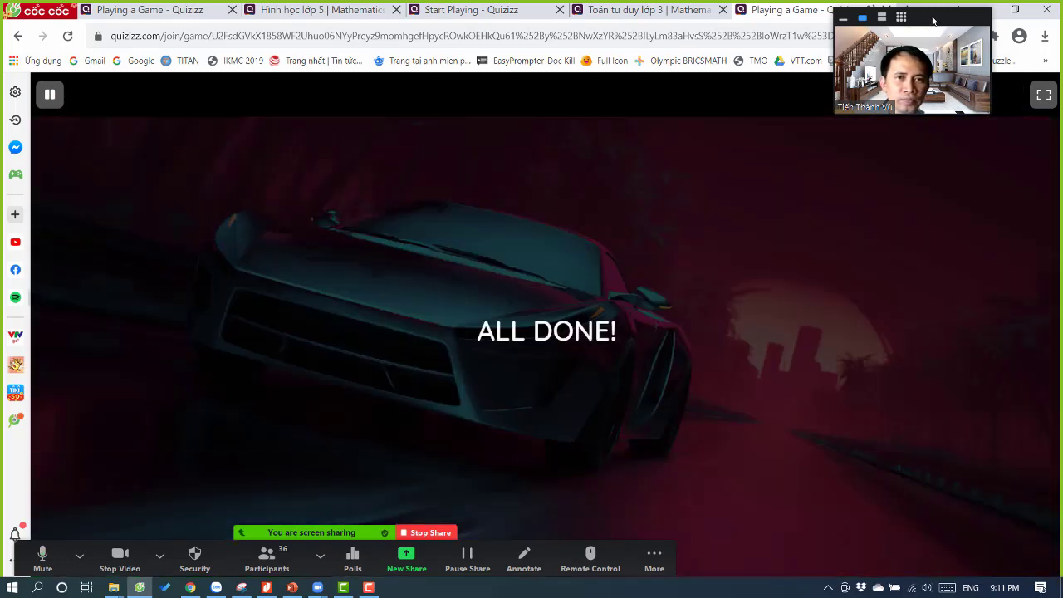
left_click_drag(935, 35, 944, 127)
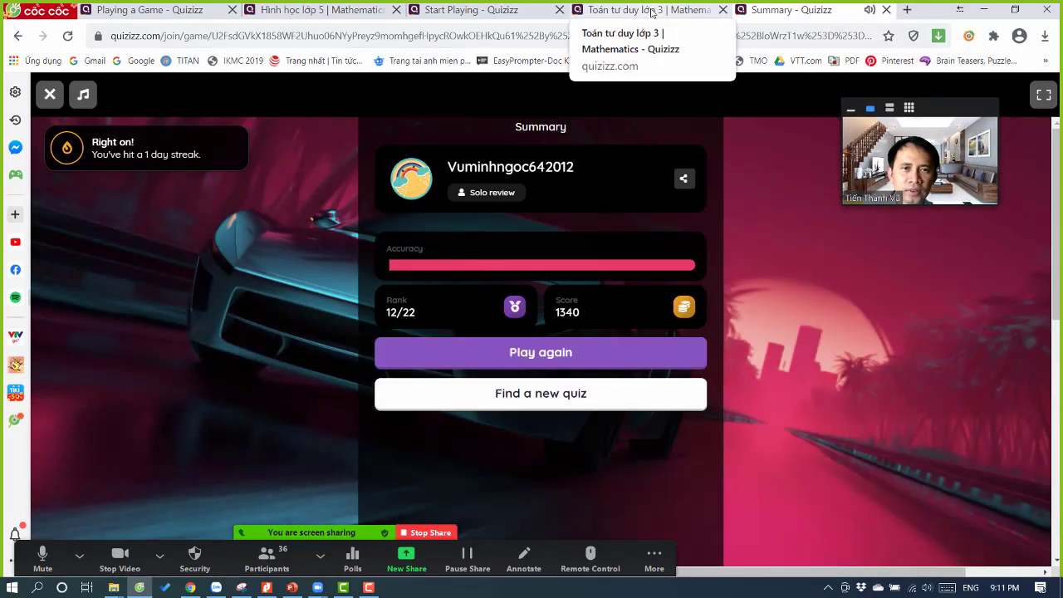
left_click(656, 11)
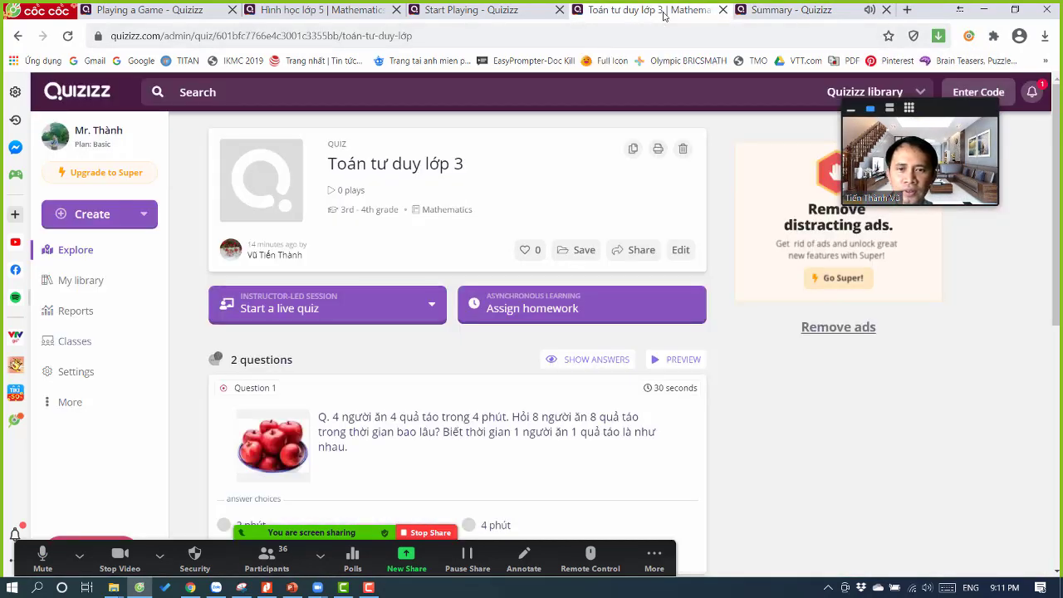
key("ctrl+Tab")
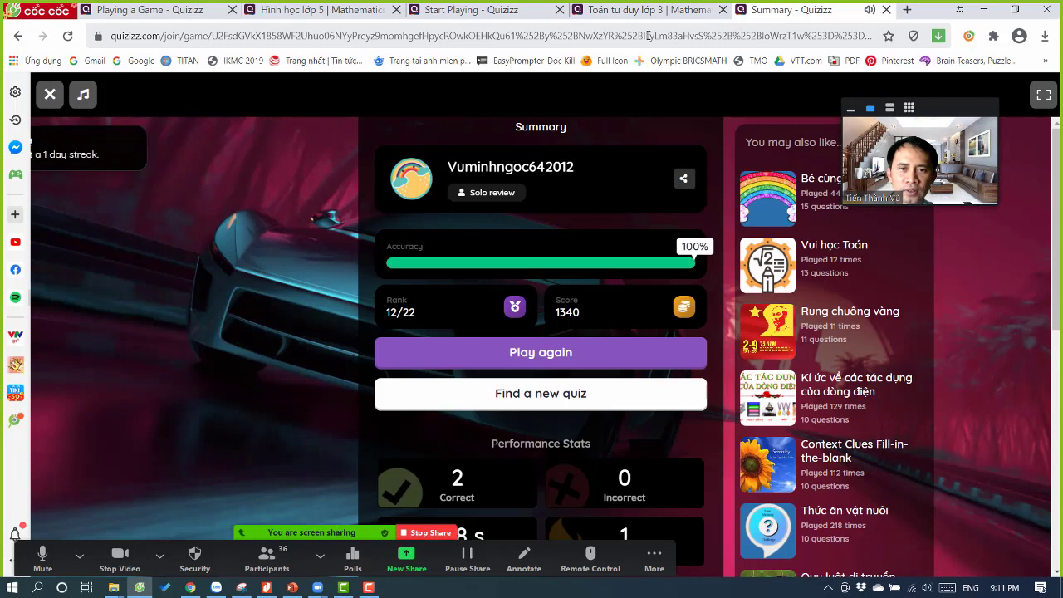
left_click(648, 36)
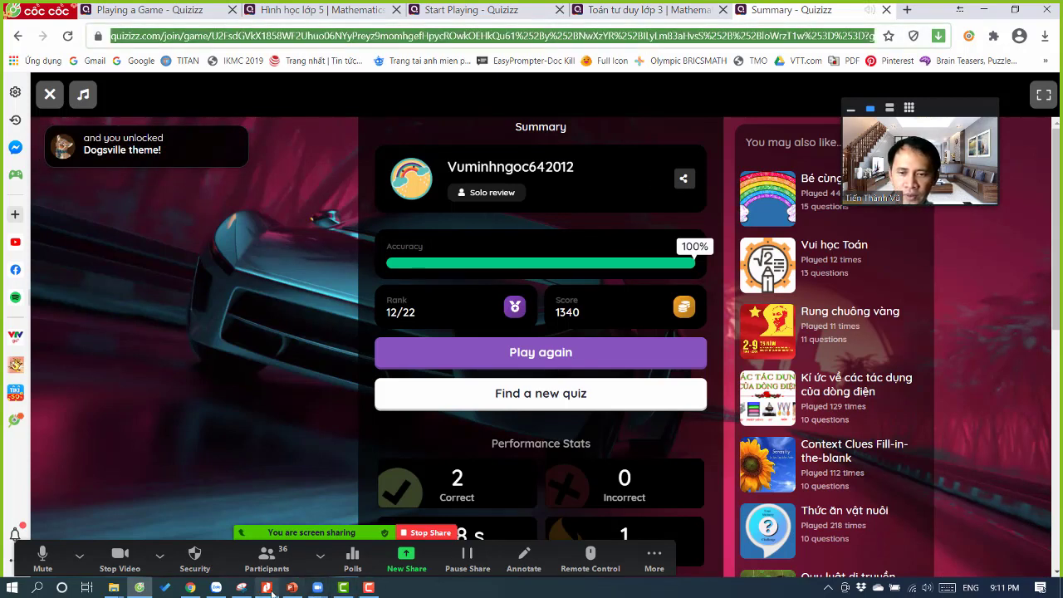
left_click(652, 9)
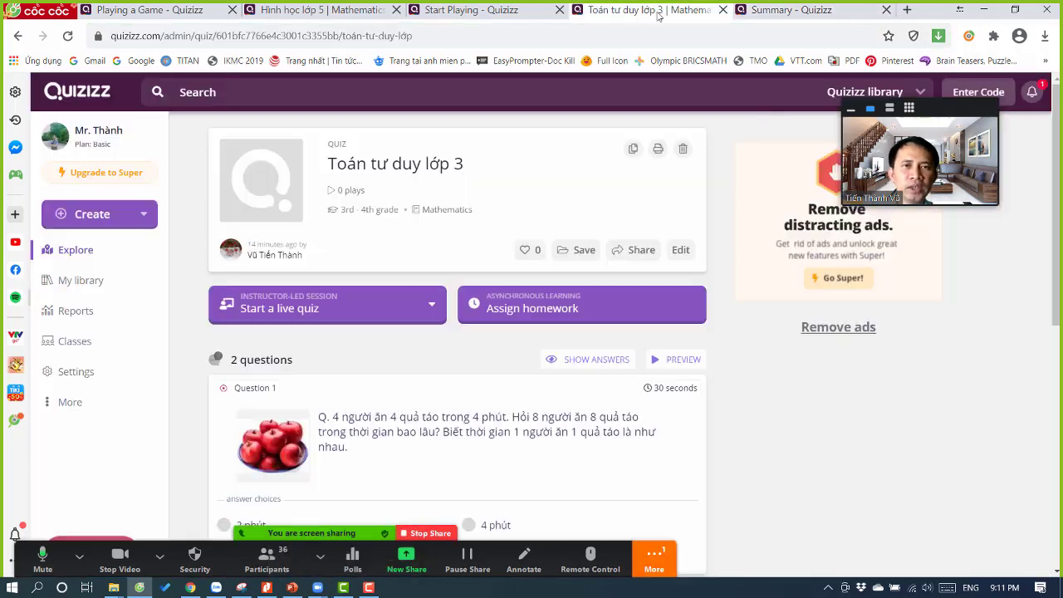
- Open the meeting chat, move it beside the quiz content, and read the participants' recent messages
left_click(644, 569)
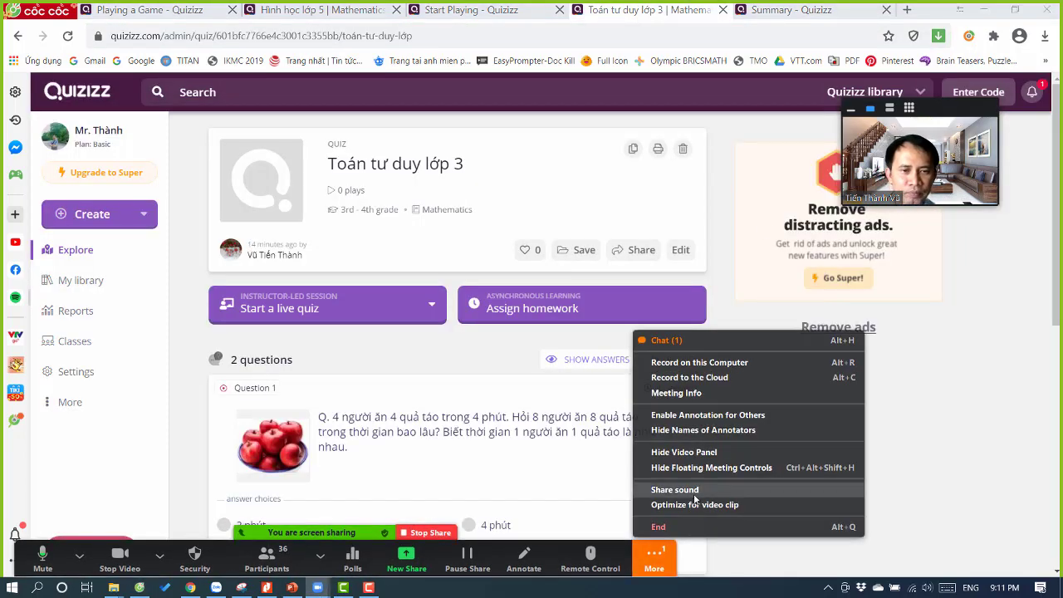
left_click(704, 342)
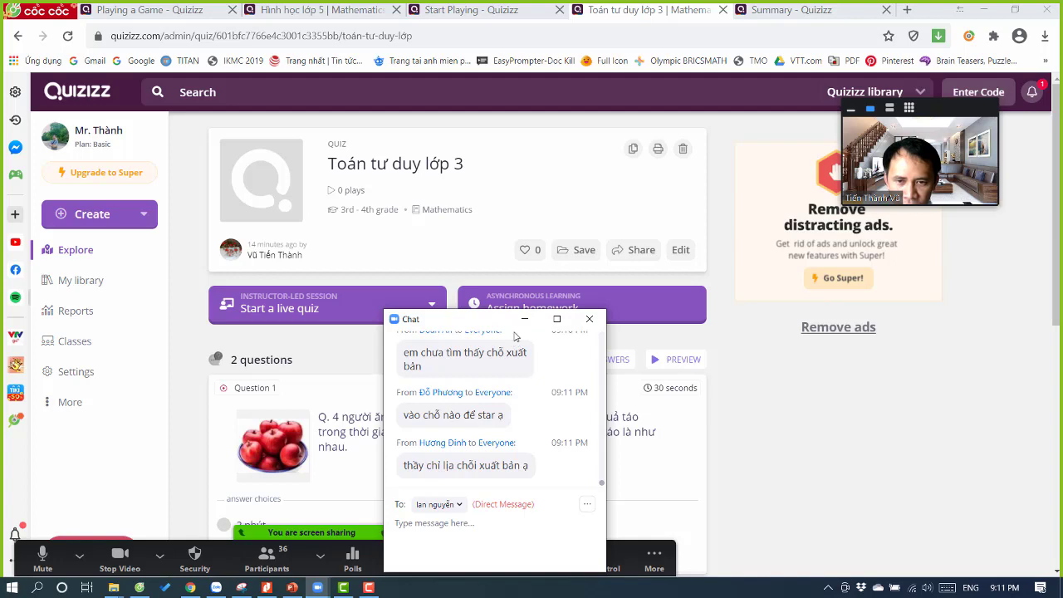
left_click_drag(510, 324, 846, 238)
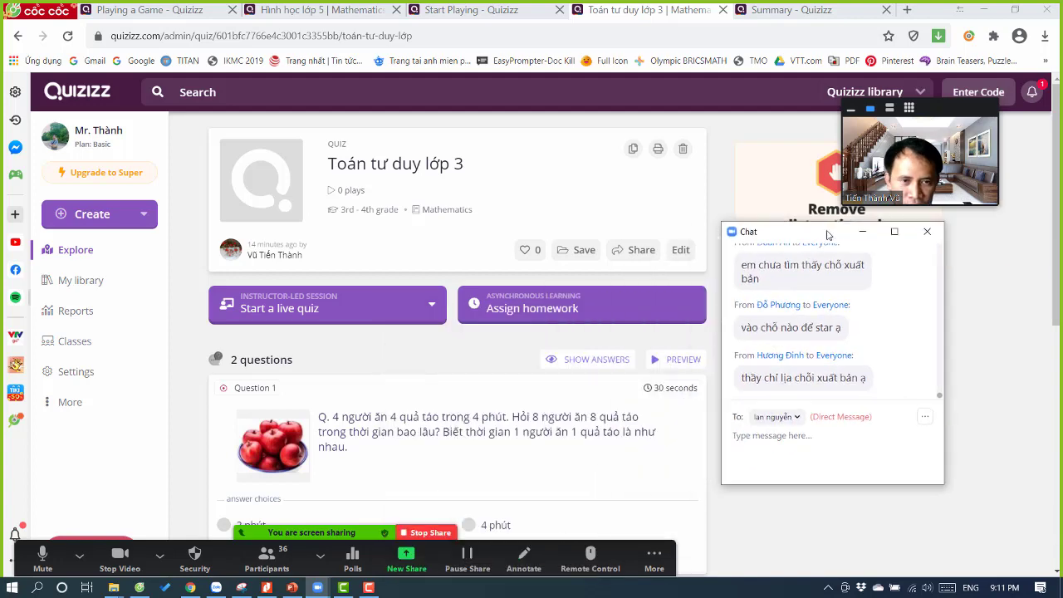
scroll(849, 338, "up", 1)
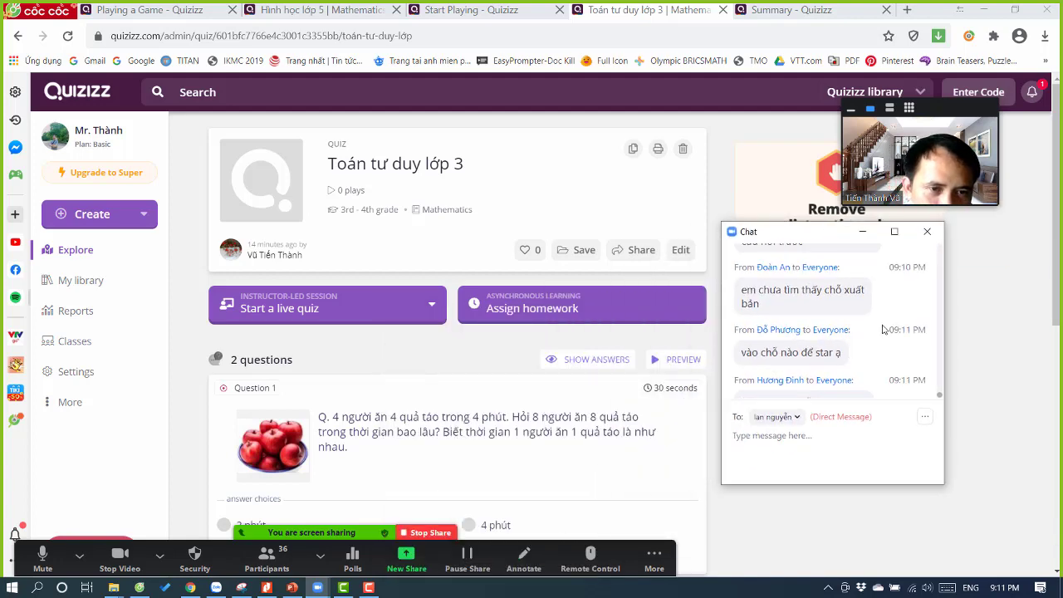
scroll(884, 326, "up", 1)
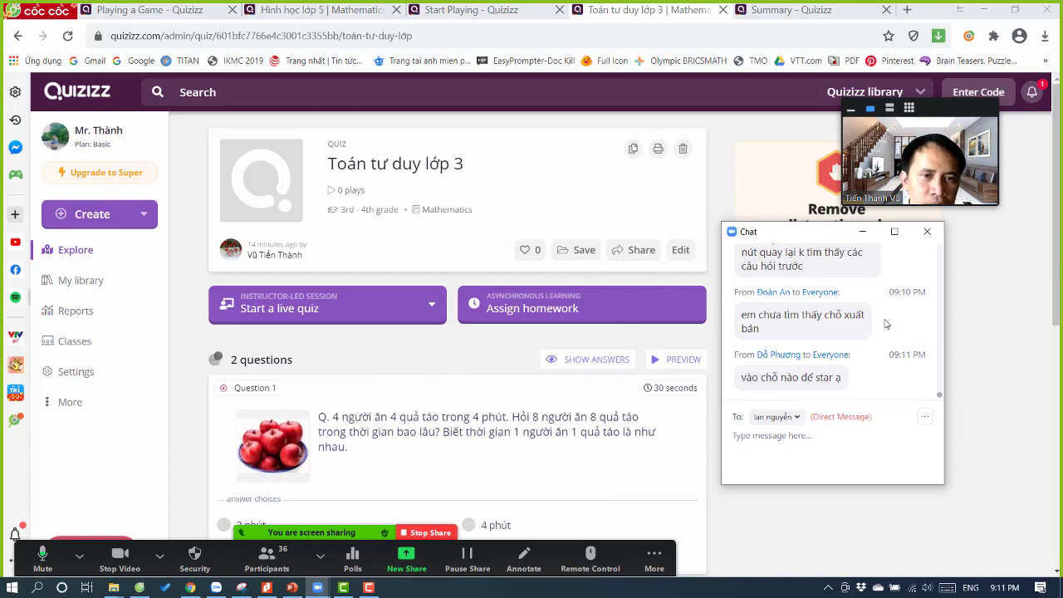
scroll(886, 324, "up", 1)
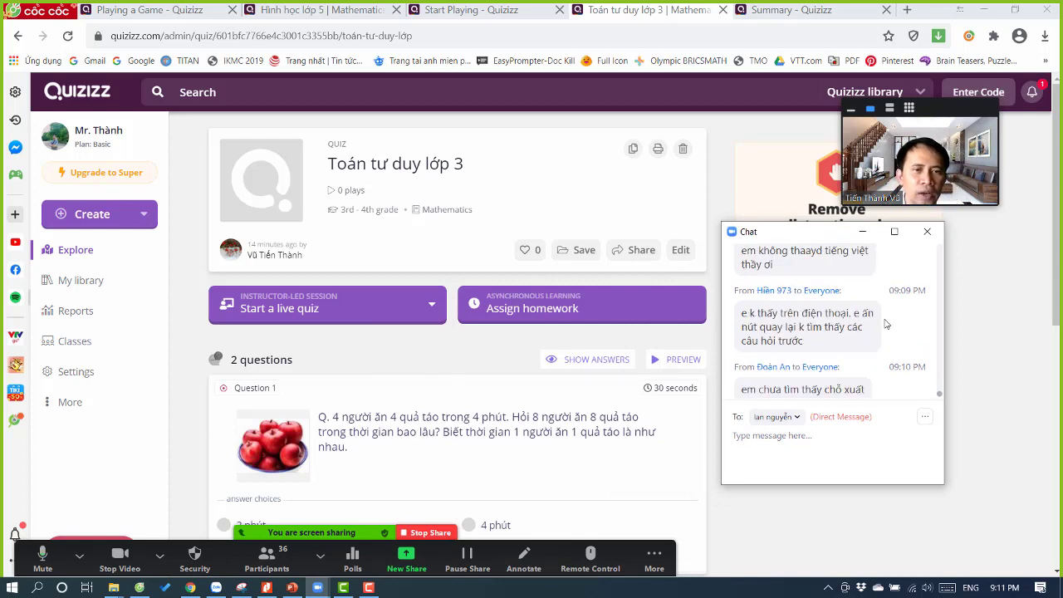
scroll(886, 324, "down", 2)
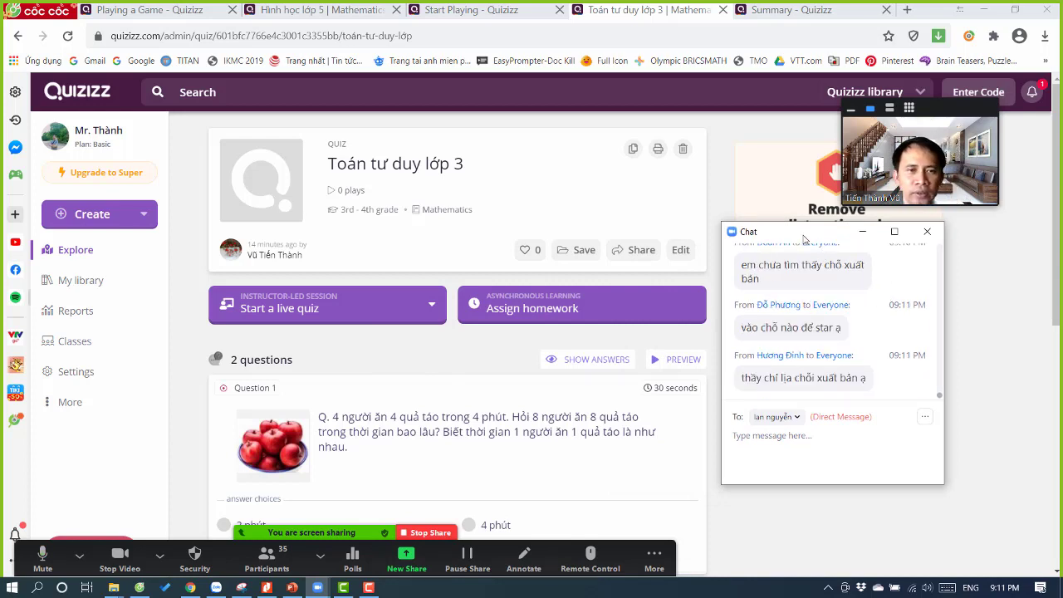
left_click_drag(805, 239, 889, 248)
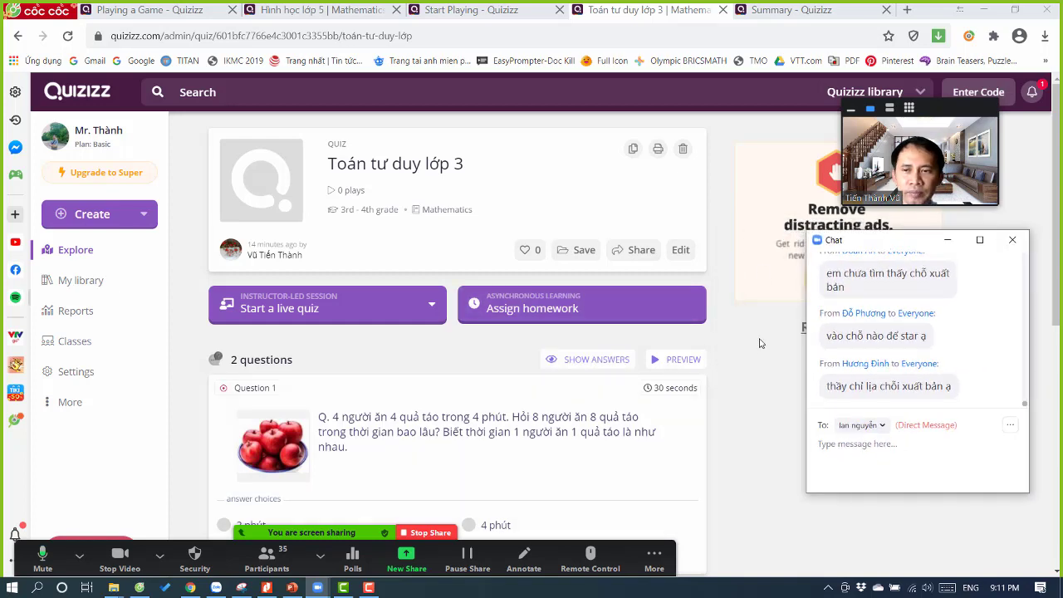
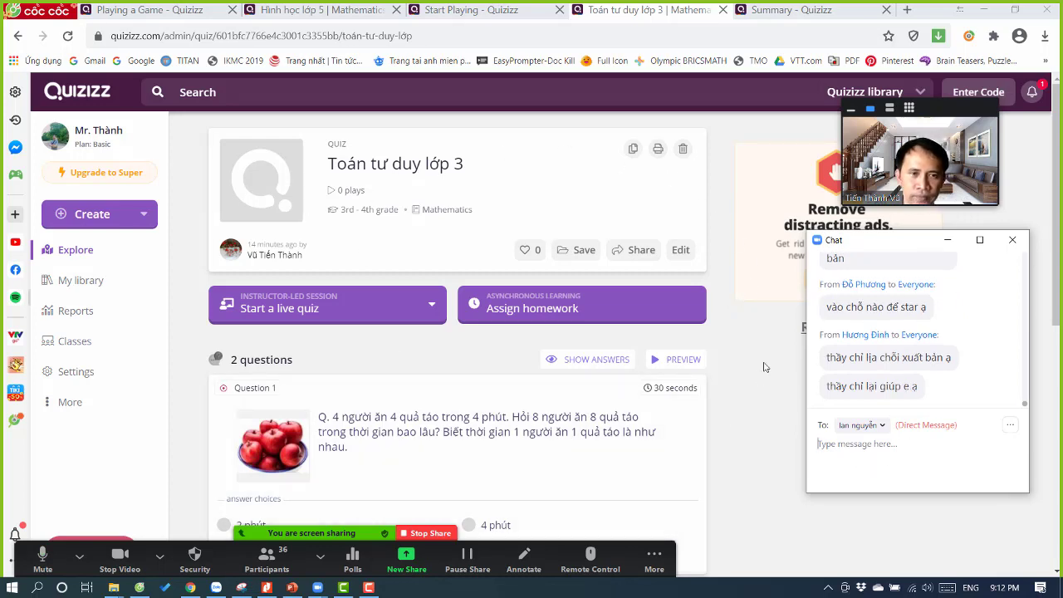
- Return to the quiz editor and move the chat window and video thumbnail clear of the Publish option
left_click(19, 36)
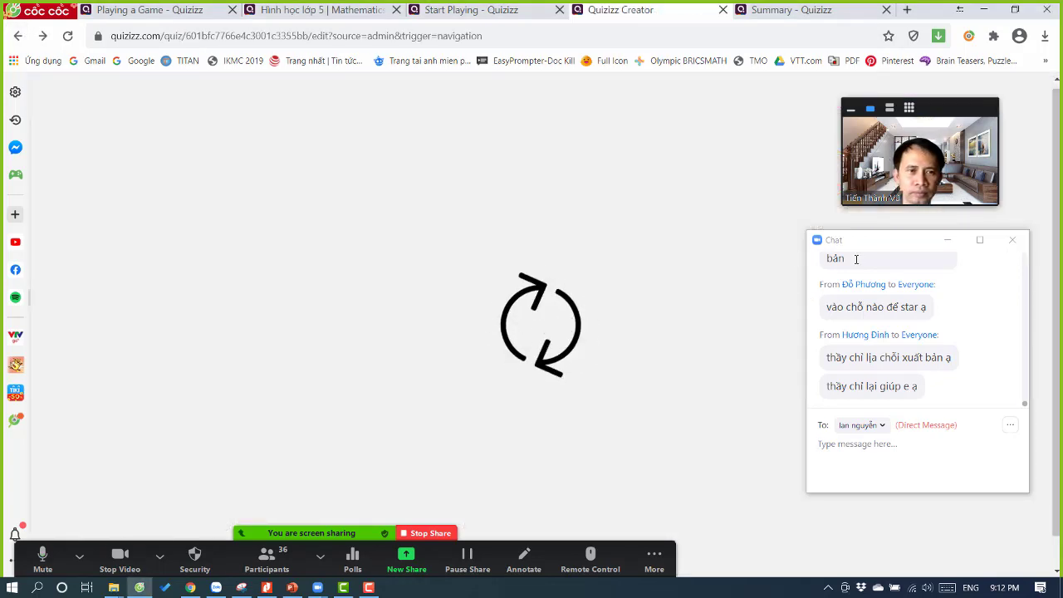
left_click_drag(883, 241, 920, 360)
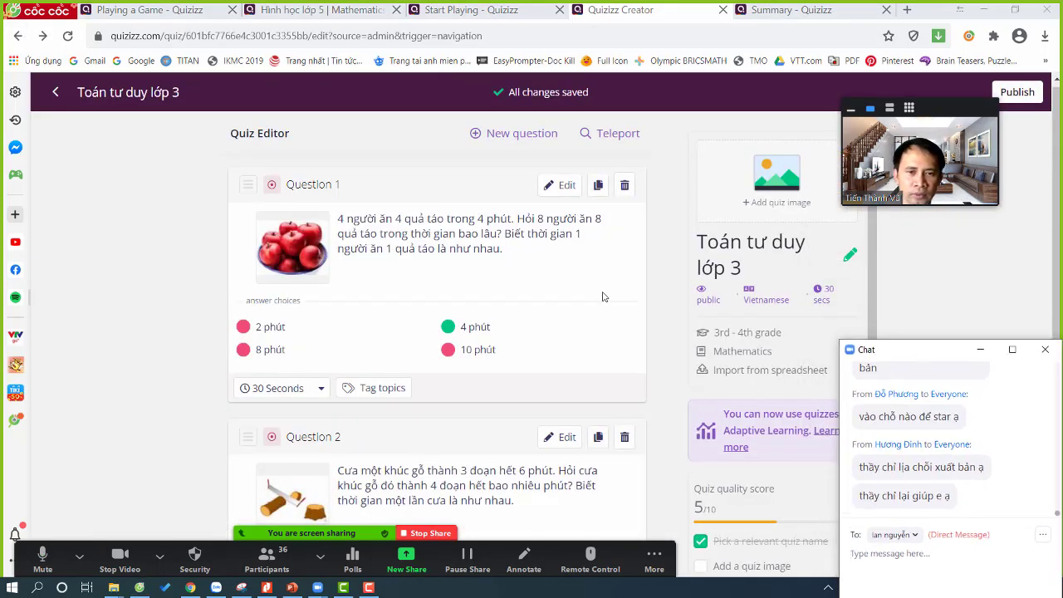
scroll(603, 292, "down", 4)
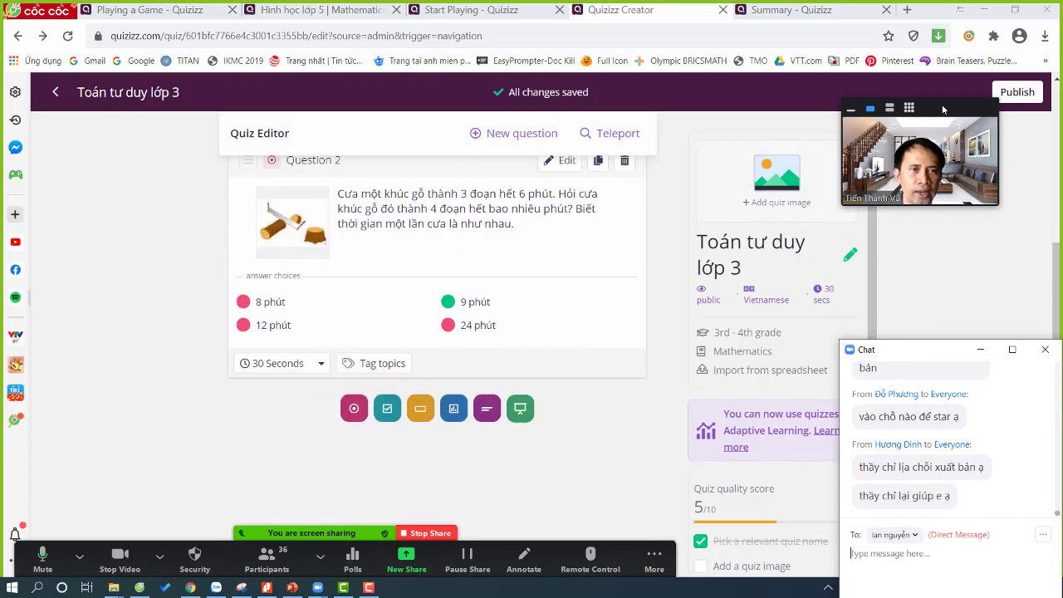
left_click_drag(918, 152, 925, 305)
scroll(607, 373, "down", 1)
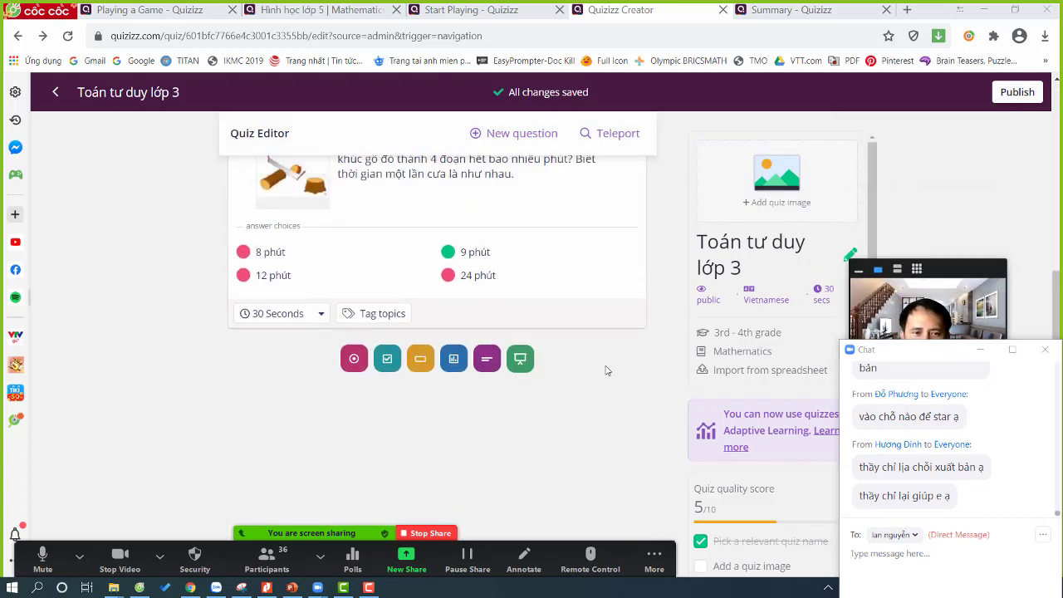
- Publish the "Toán tư duy lớp 3" quiz once as a demonstration and go back to its editor
scroll(606, 373, "up", 5)
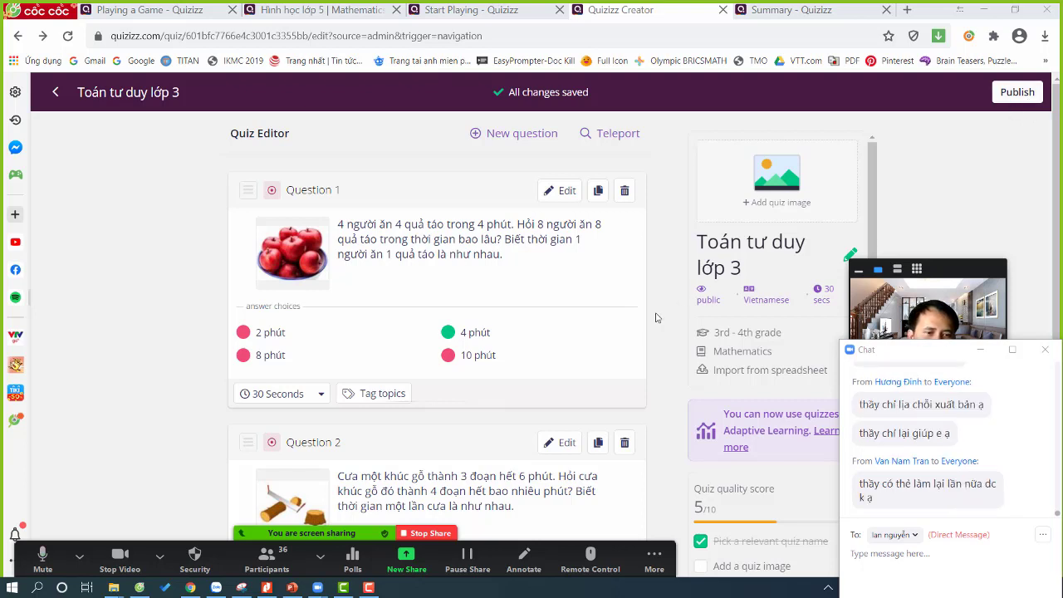
scroll(657, 317, "down", 2)
scroll(657, 318, "down", 2)
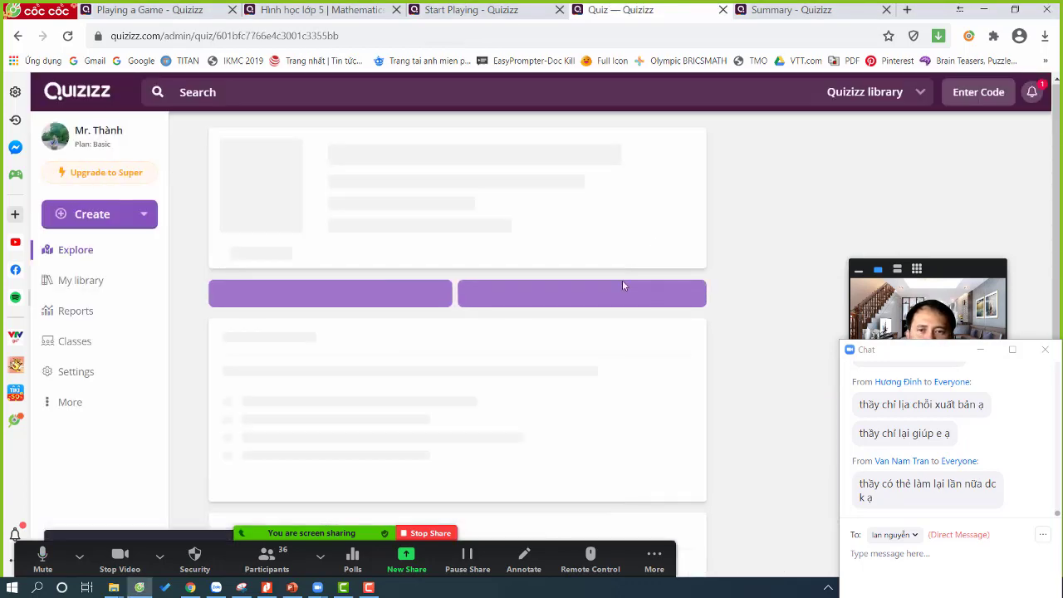
left_click(17, 36)
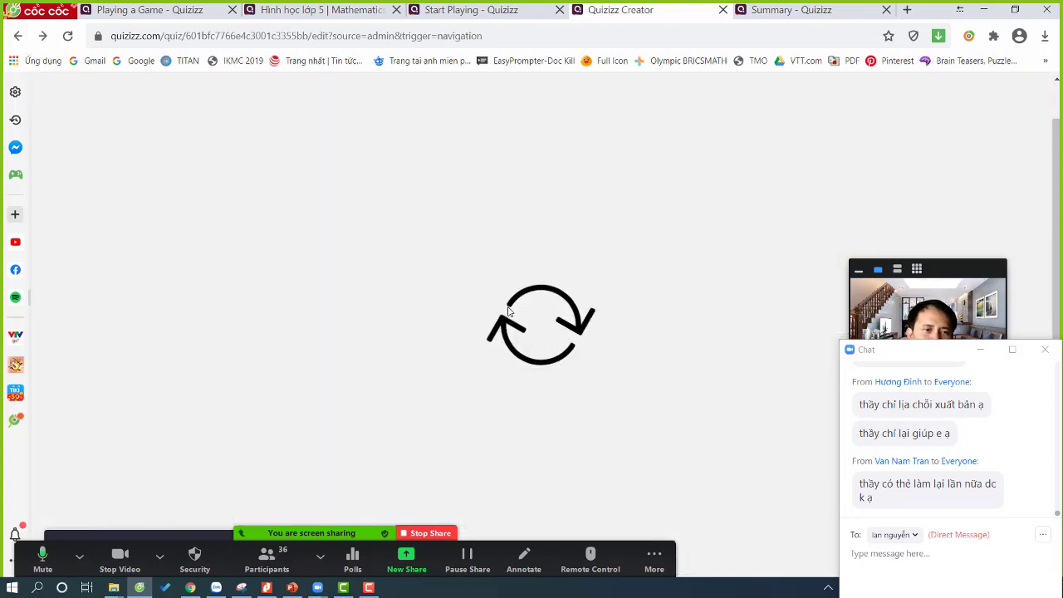
- Review the apple and log-sawing questions in the quiz editor and shift the chat window fully into view
scroll(457, 307, "down", 1)
scroll(458, 307, "down", 3)
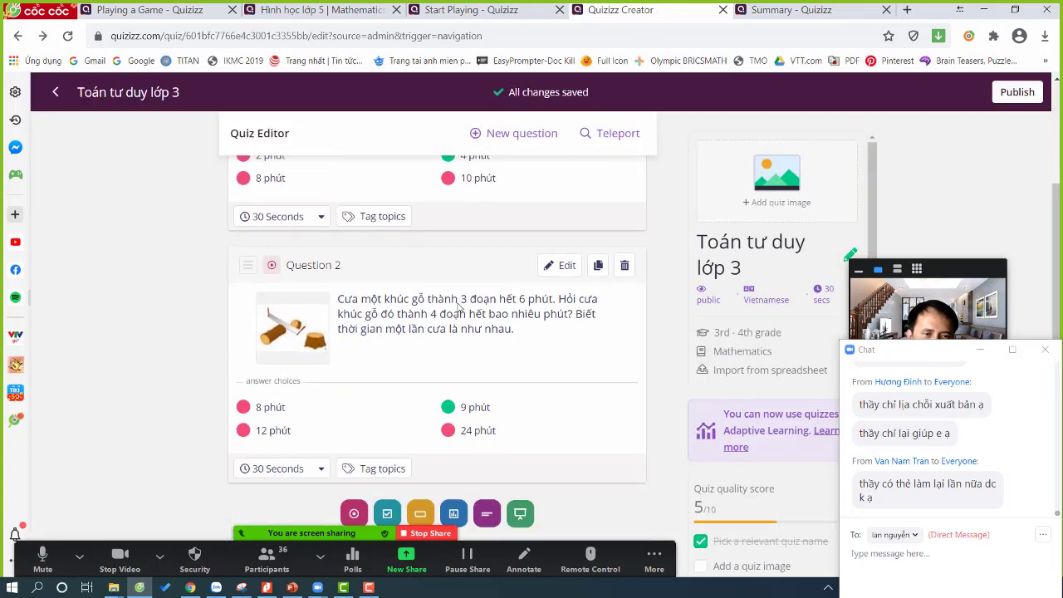
scroll(458, 308, "up", 5)
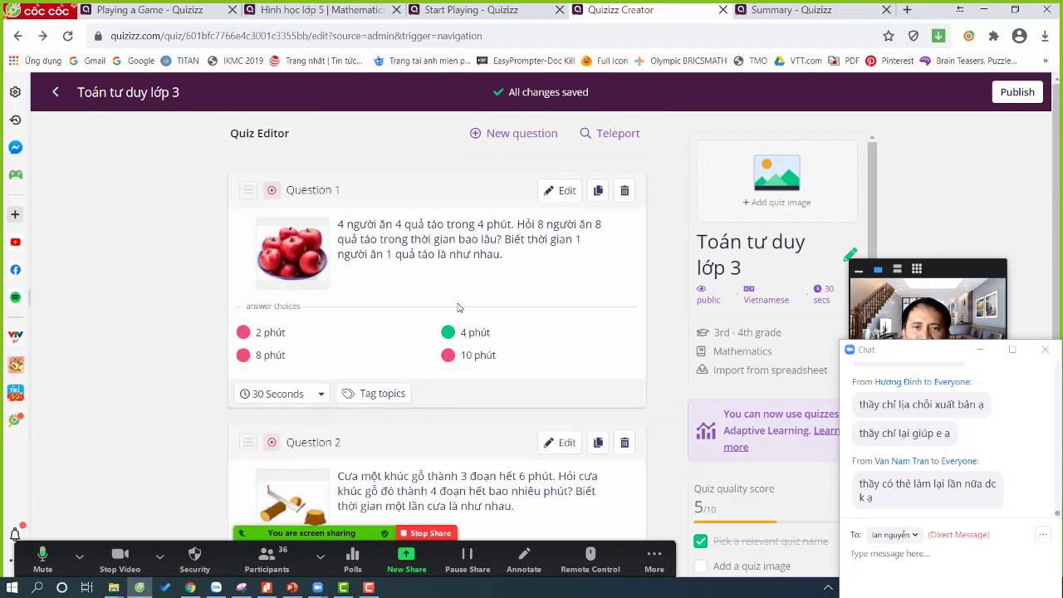
scroll(458, 307, "down", 1)
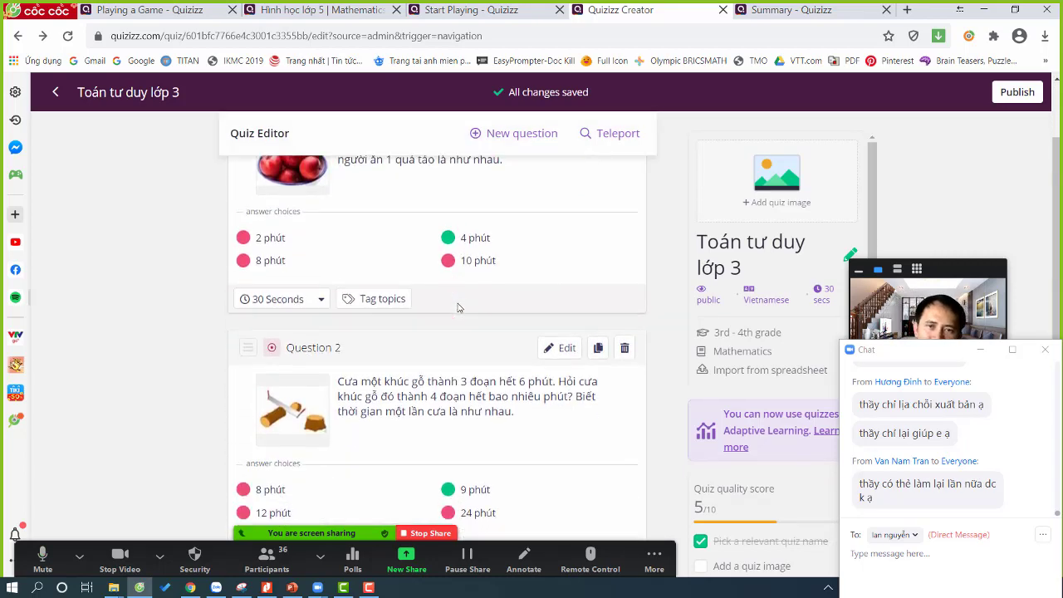
scroll(457, 307, "down", 3)
scroll(457, 308, "up", 3)
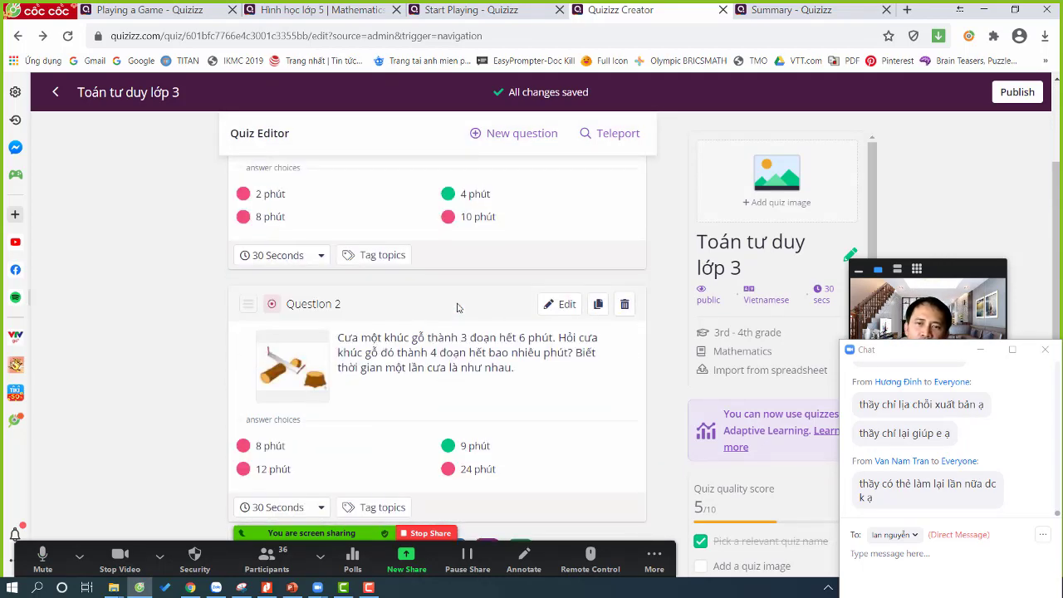
scroll(457, 307, "up", 2)
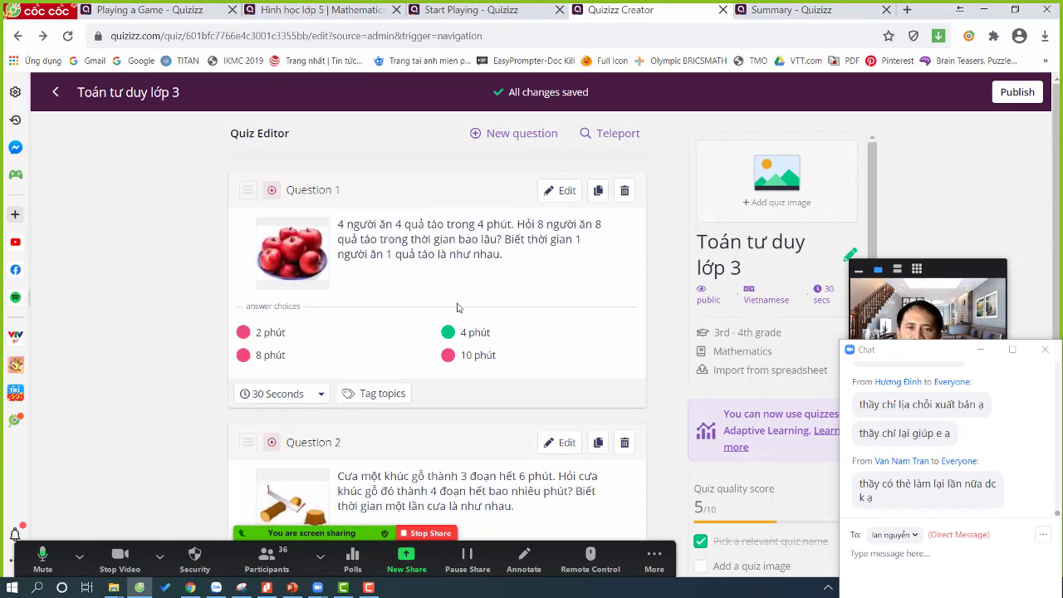
scroll(457, 308, "down", 2)
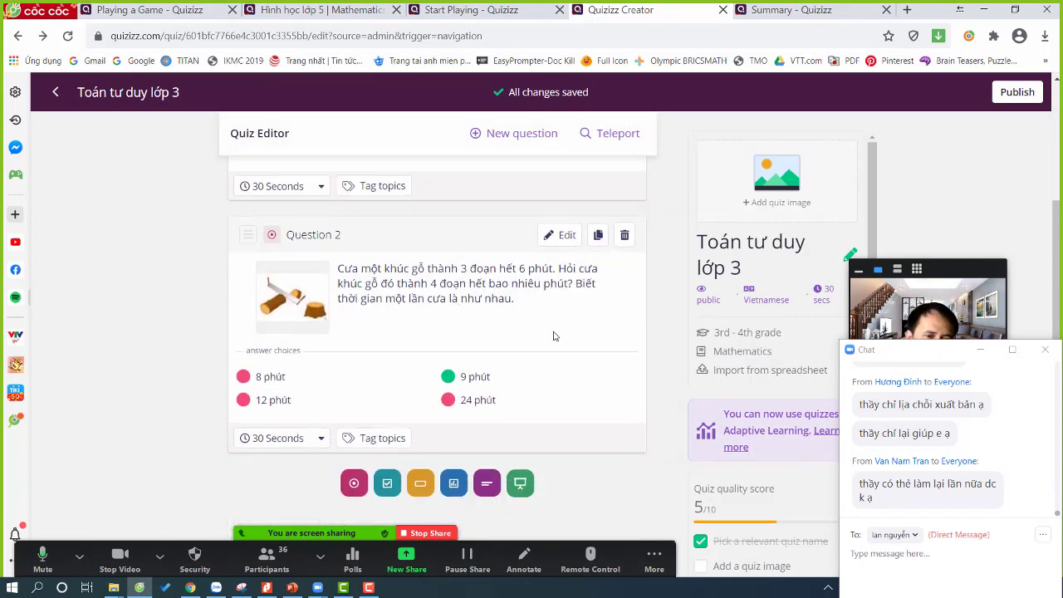
left_click(924, 344)
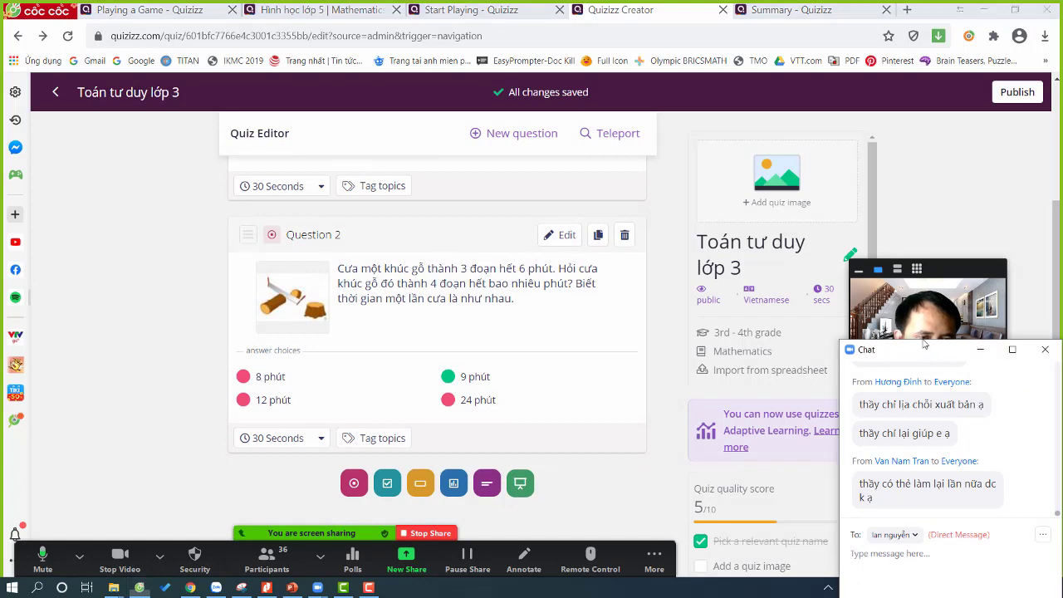
left_click_drag(925, 344, 919, 321)
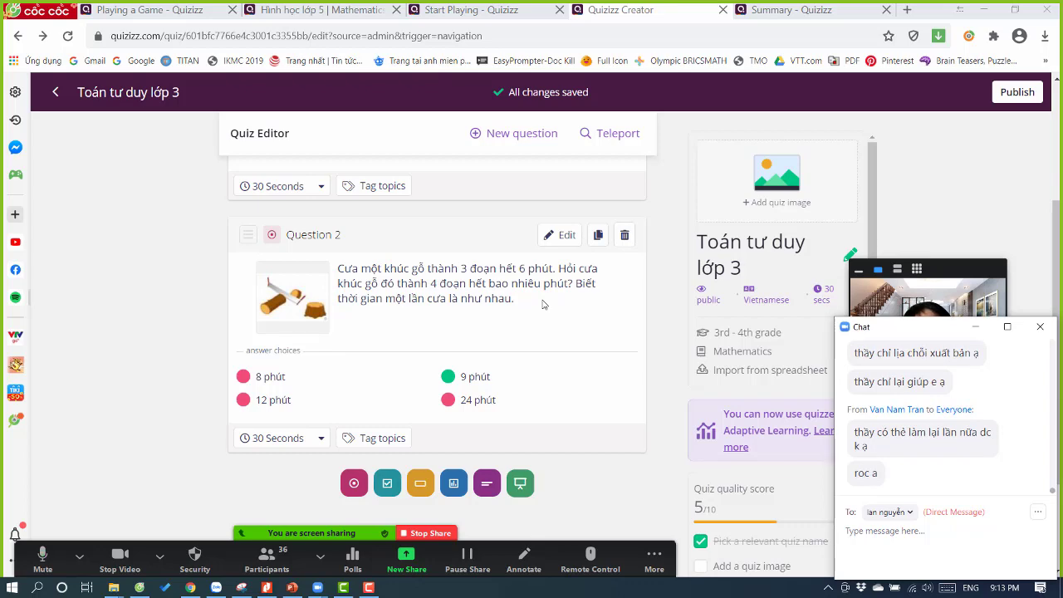
- Publish the "Toán tư duy lớp 3" quiz from the editor and open its preview
scroll(543, 304, "up", 3)
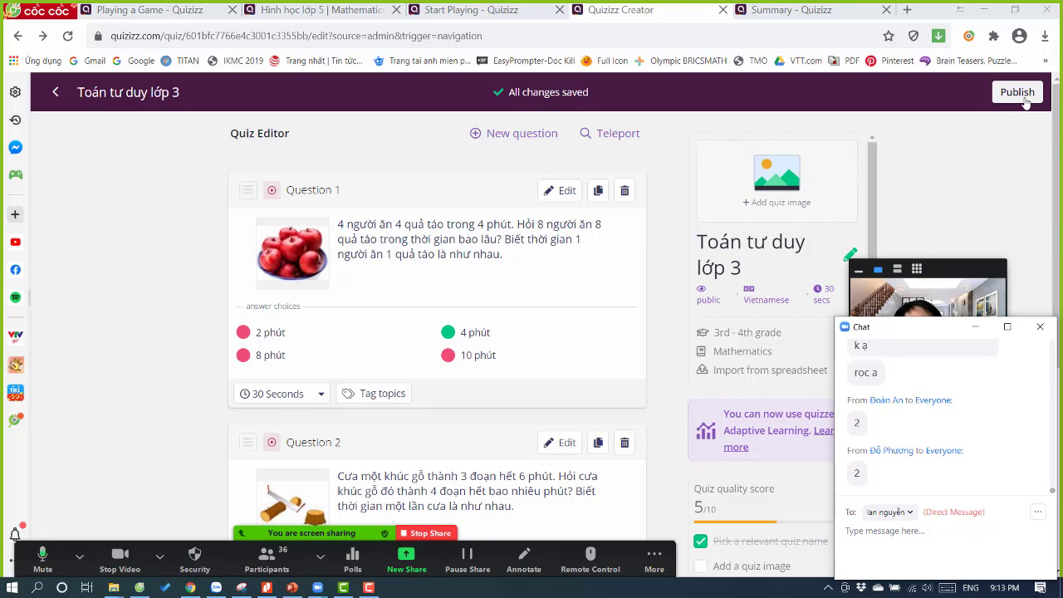
left_click(1019, 92)
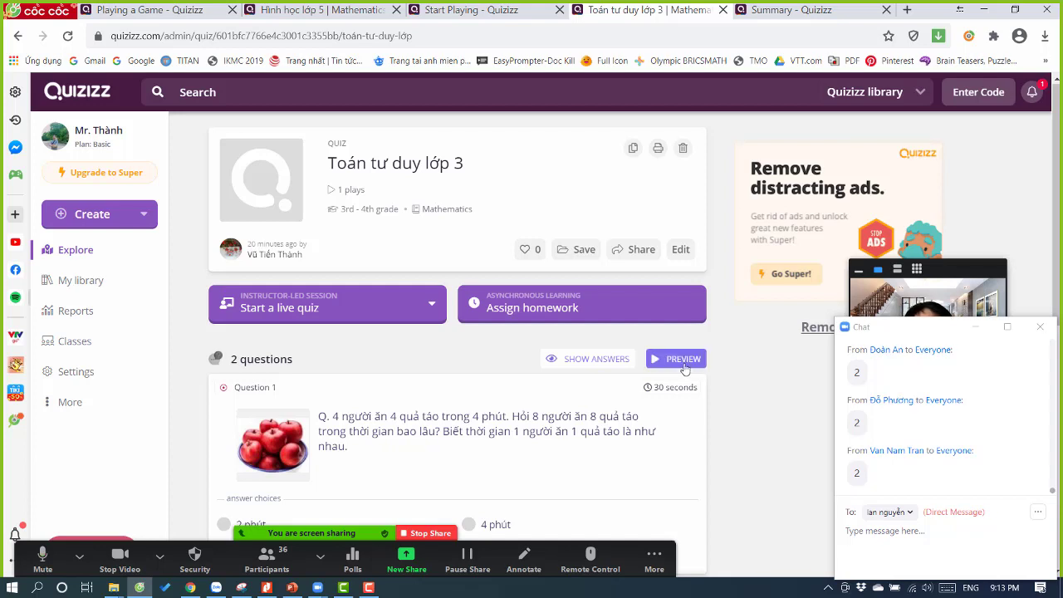
left_click(691, 362)
scroll(675, 349, "down", 2)
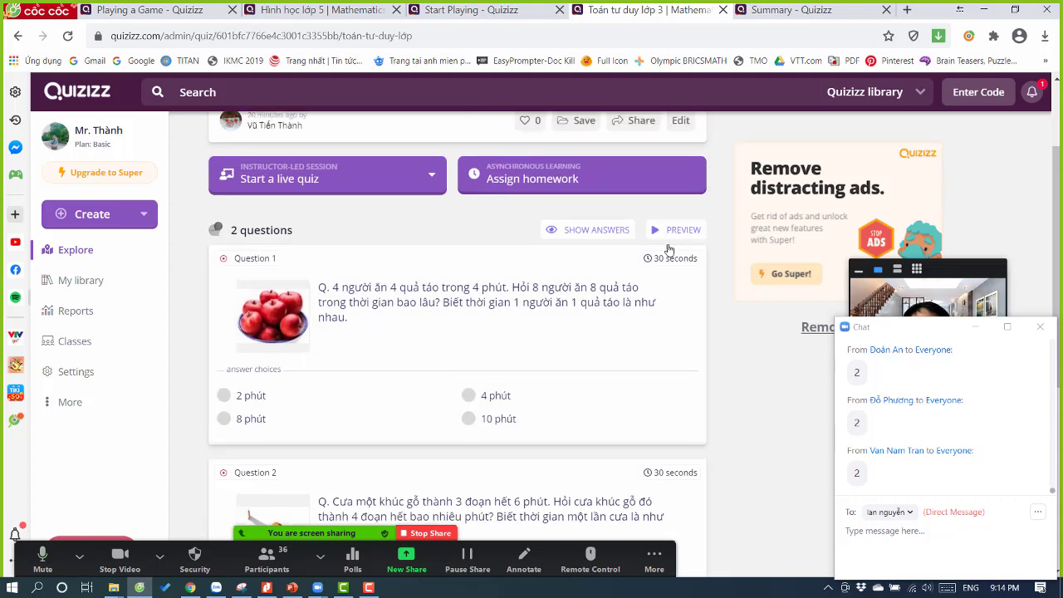
scroll(668, 249, "up", 2)
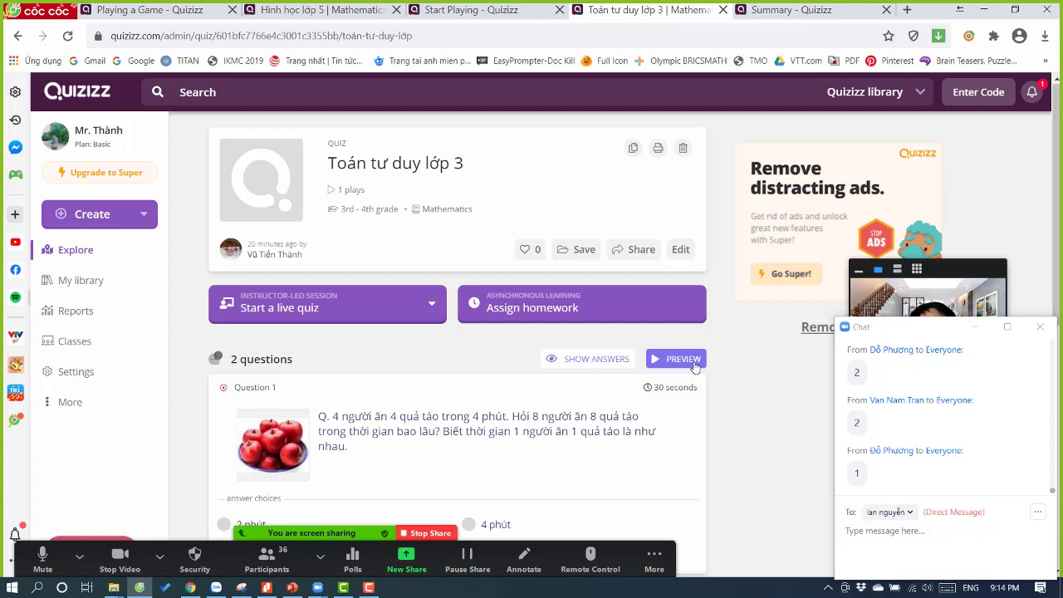
left_click(695, 366)
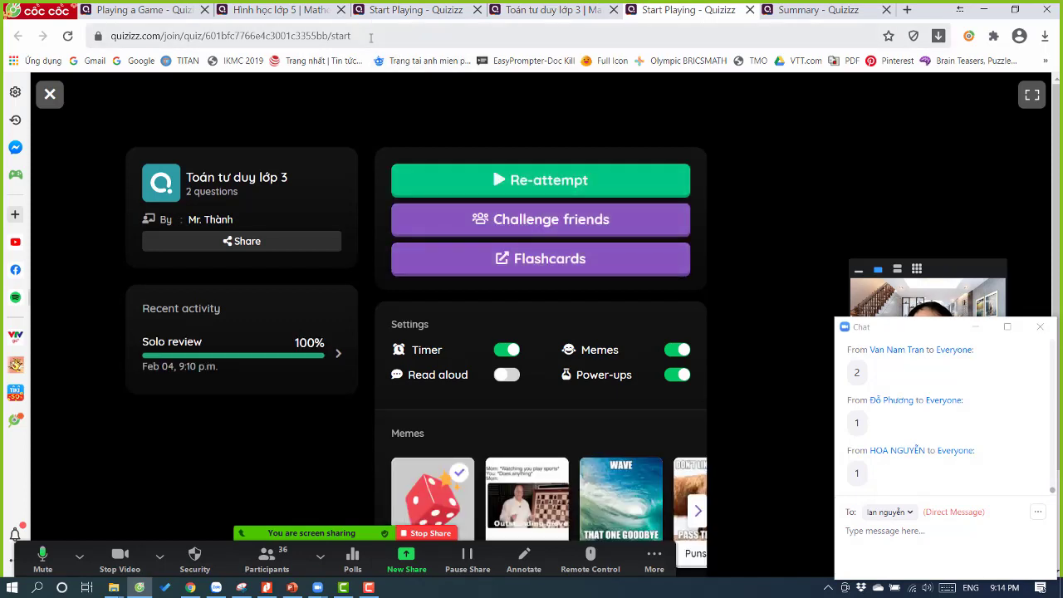
- Copy the "Toán tư duy lớp 3" quiz's start-page link and send it to Everyone in the Zoom meeting chat
left_click(370, 37)
key("ctrl+c")
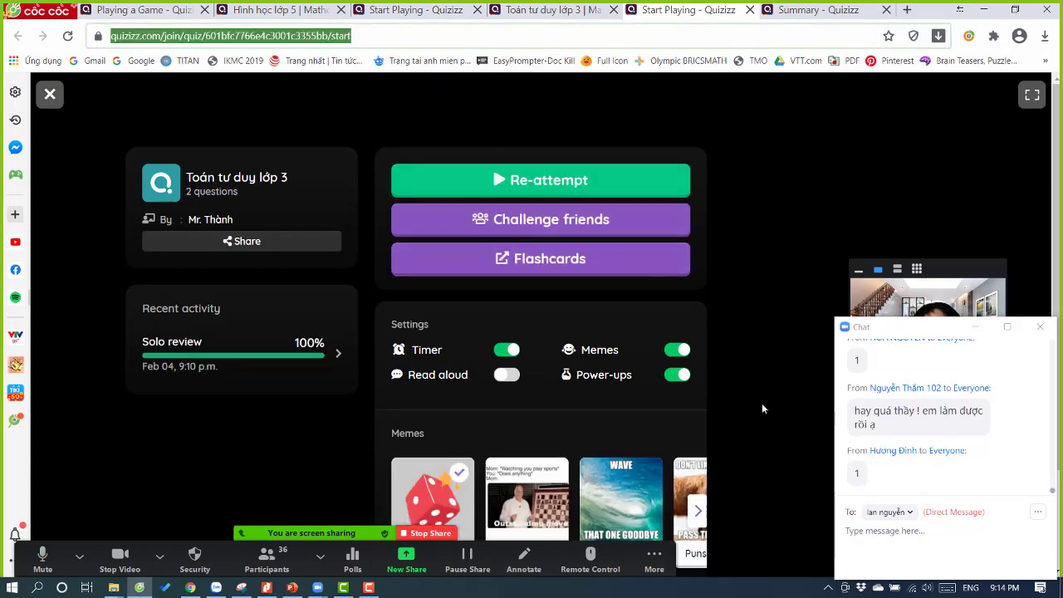
left_click(926, 550)
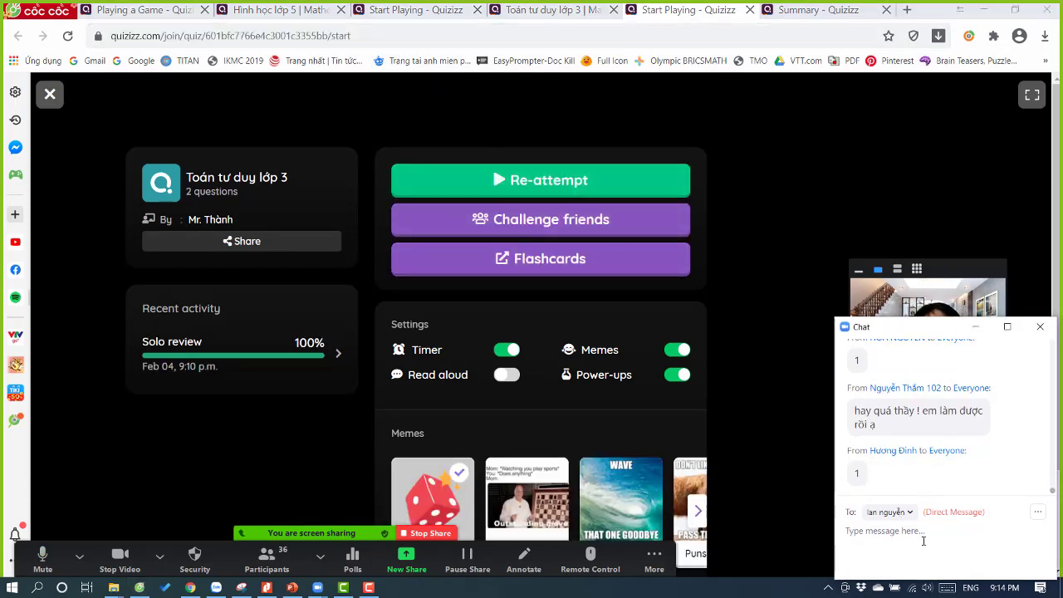
left_click(889, 511)
left_click(928, 343)
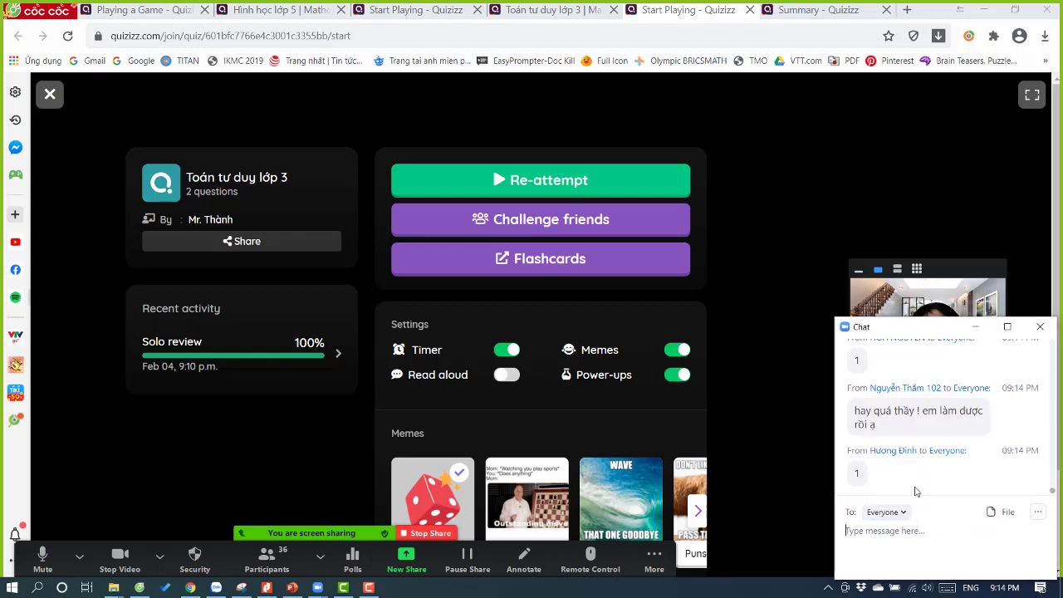
key("ctrl+v")
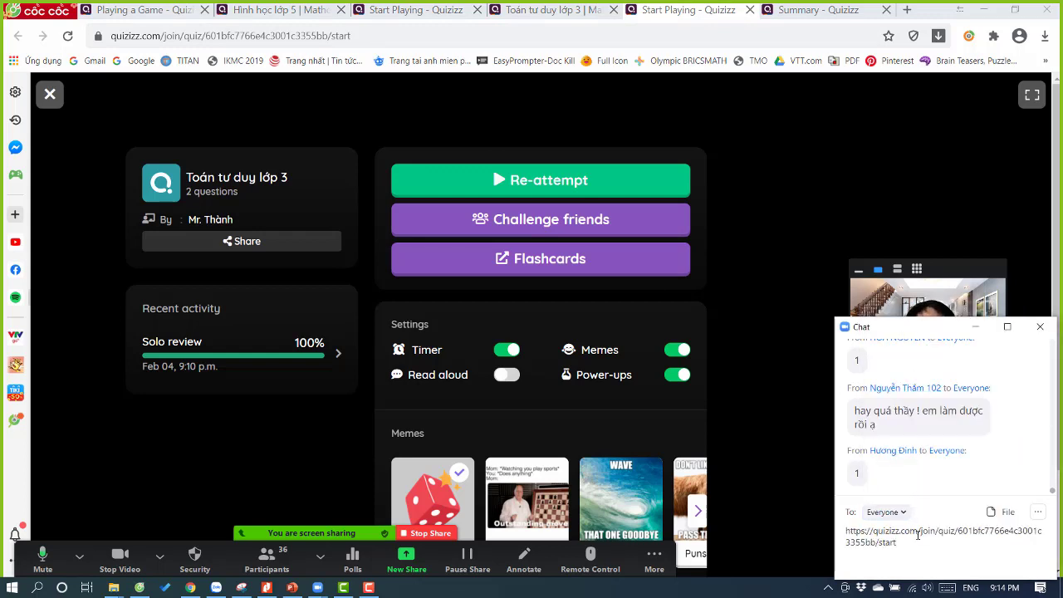
key("Return")
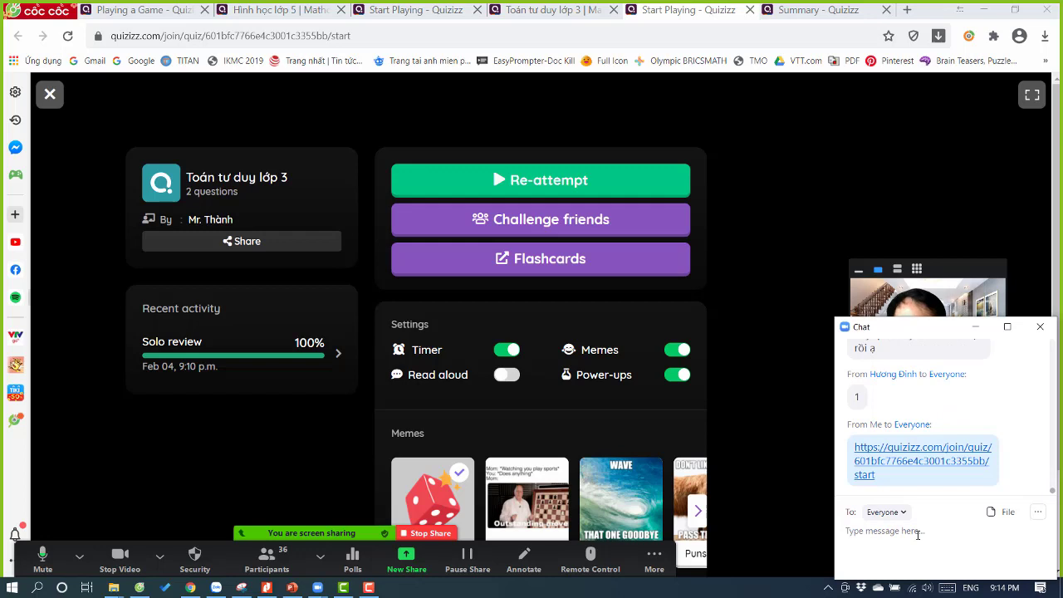
- Send Everyone the chat message "Thầy cô chơi thử nhé." followed by the quiz link
type("Thaầy cô chơi")
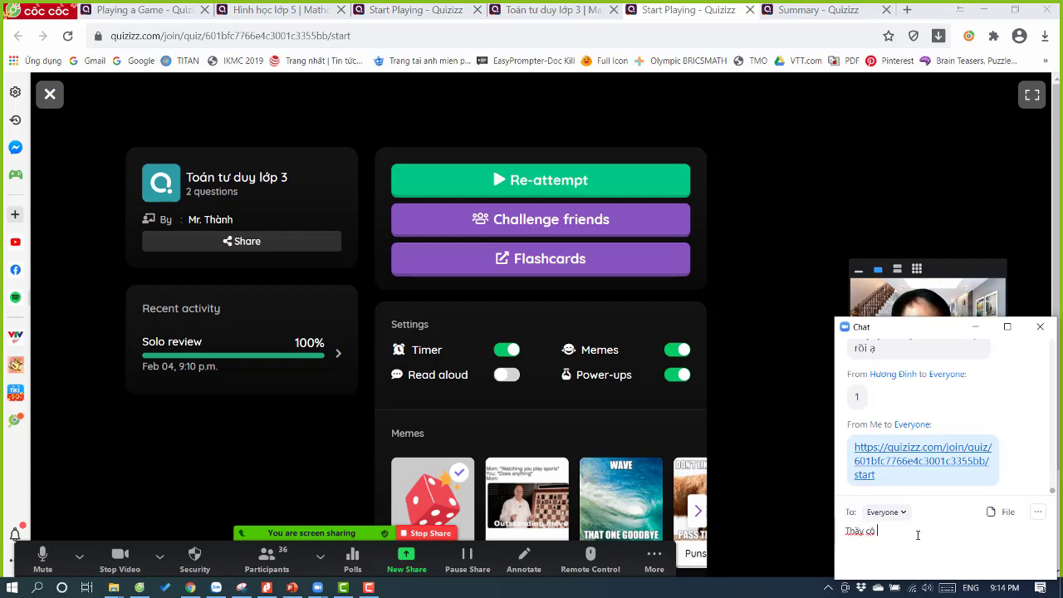
type(" thử nhé.")
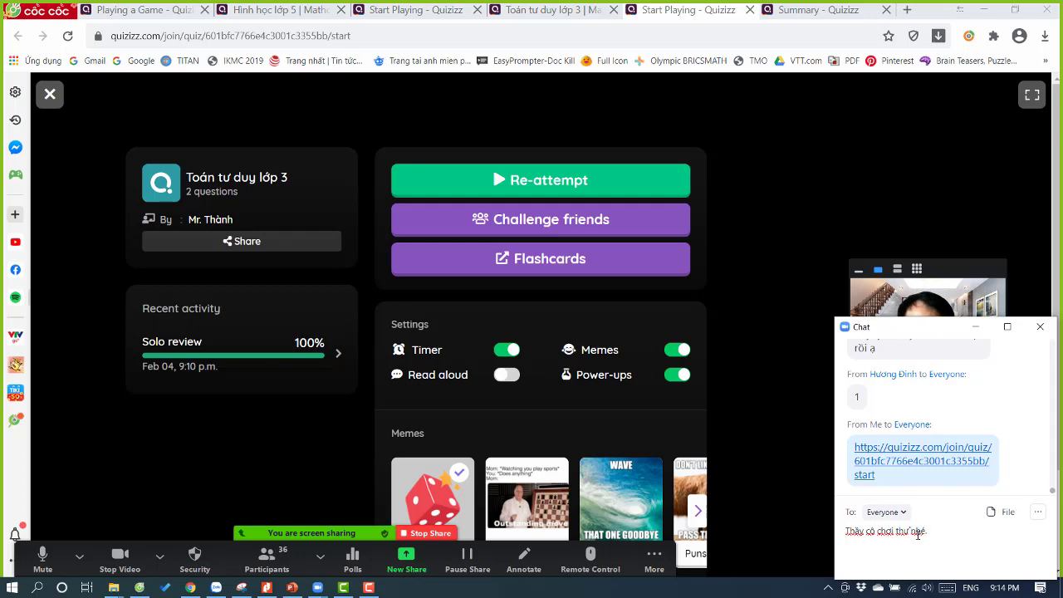
key("ctrl+v")
key("Return")
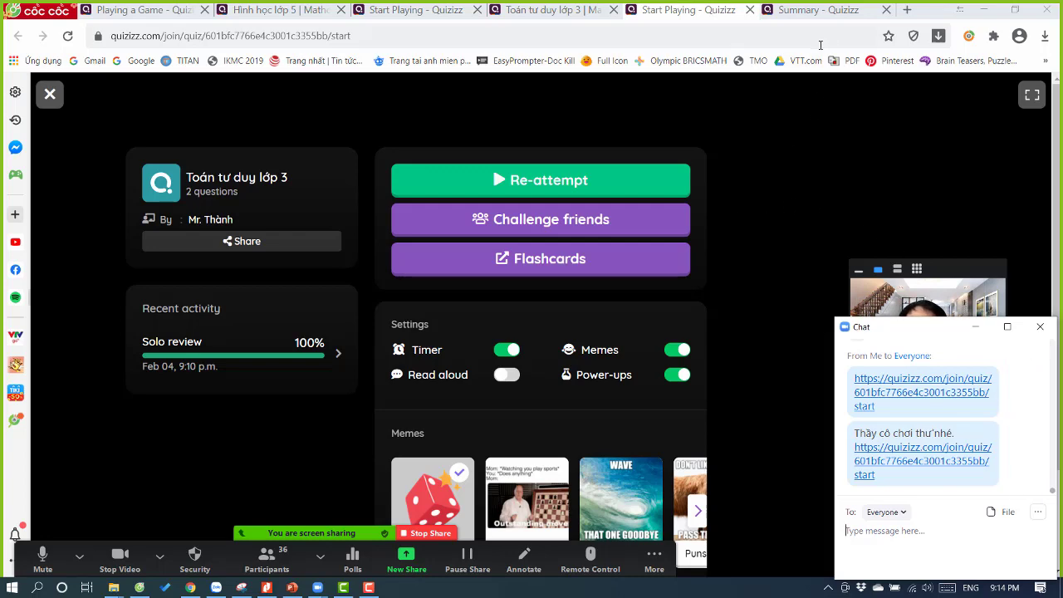
left_click(818, 10)
left_click(818, 10)
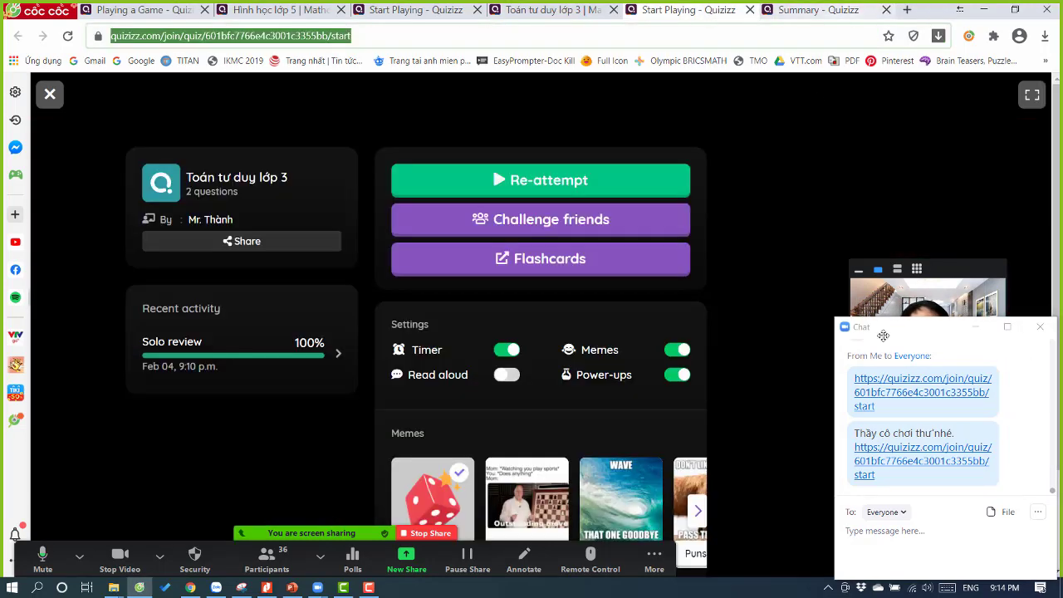
left_click(927, 534)
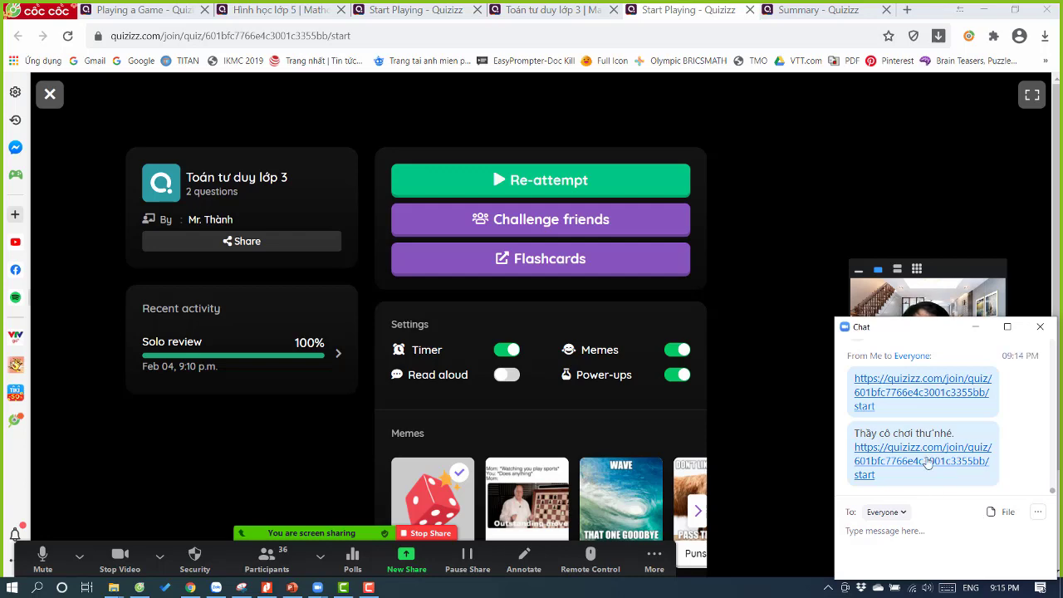
- Switch to Chrome and open the copied quiz link in place of the "Hình học lớp 5" start page
left_click(190, 587)
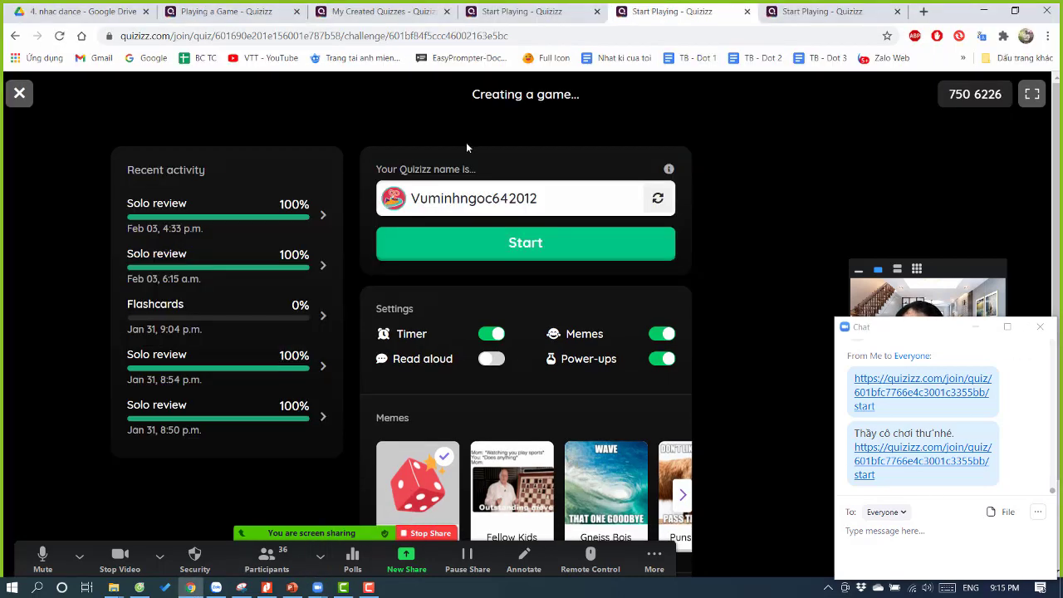
left_click(807, 11)
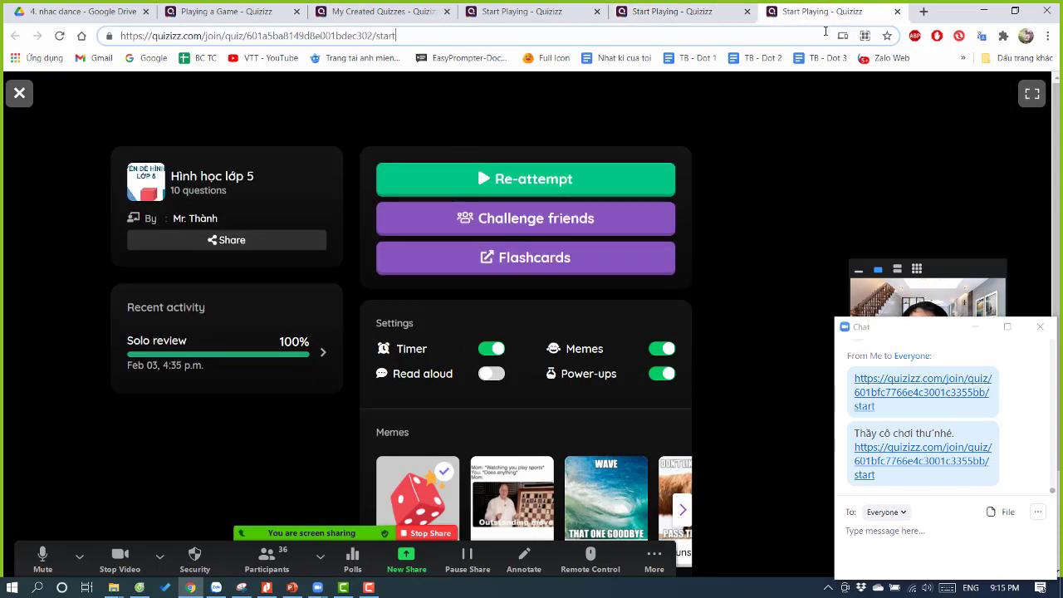
left_click(825, 32)
key("ctrl+v")
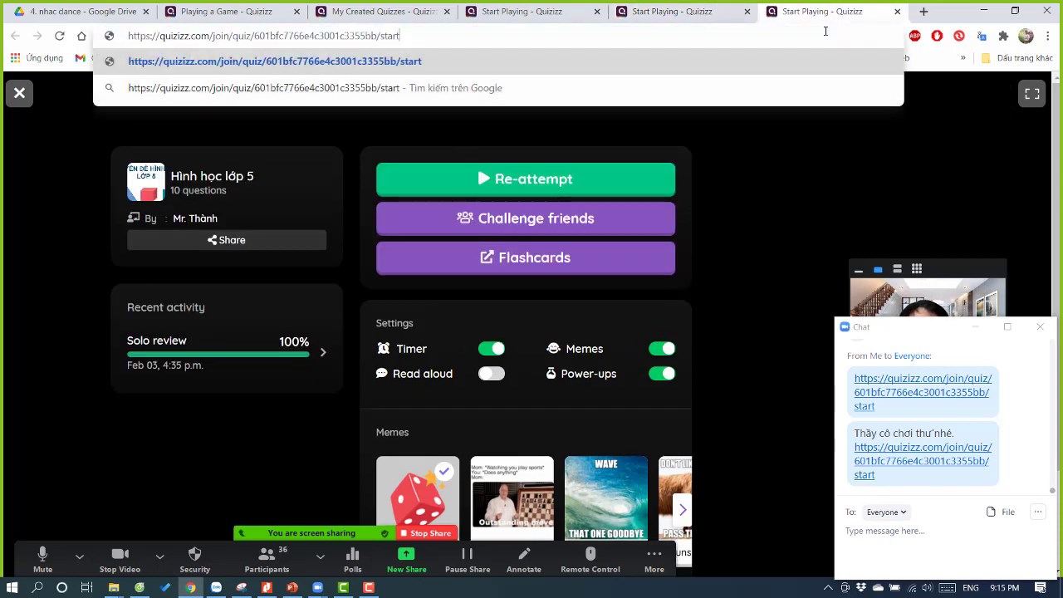
key("Return")
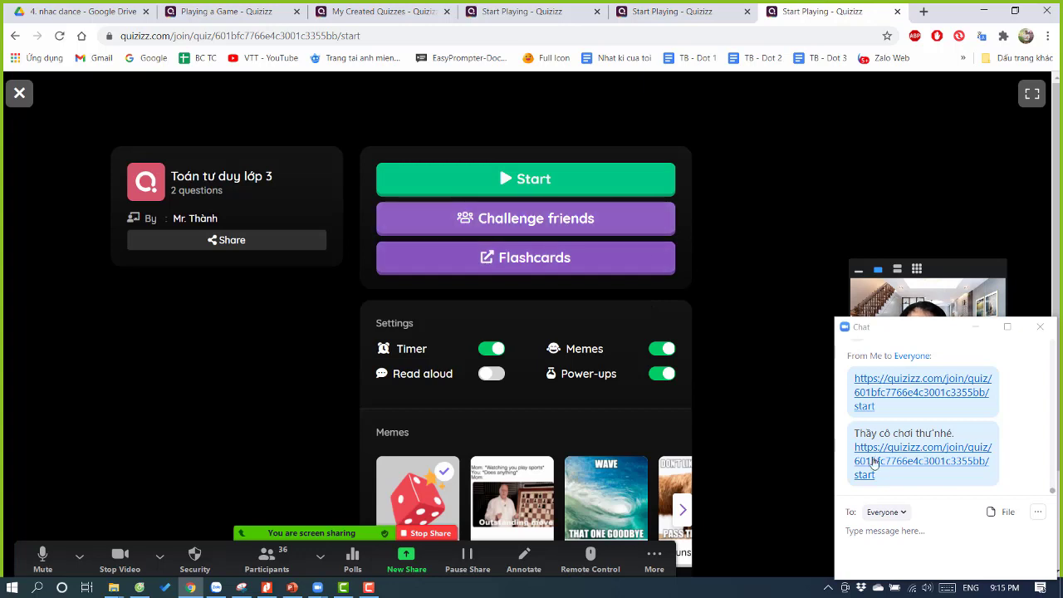
- Start a solo game of the "Toán tư duy lớp 3" quiz and wait for its first question
left_click(607, 181)
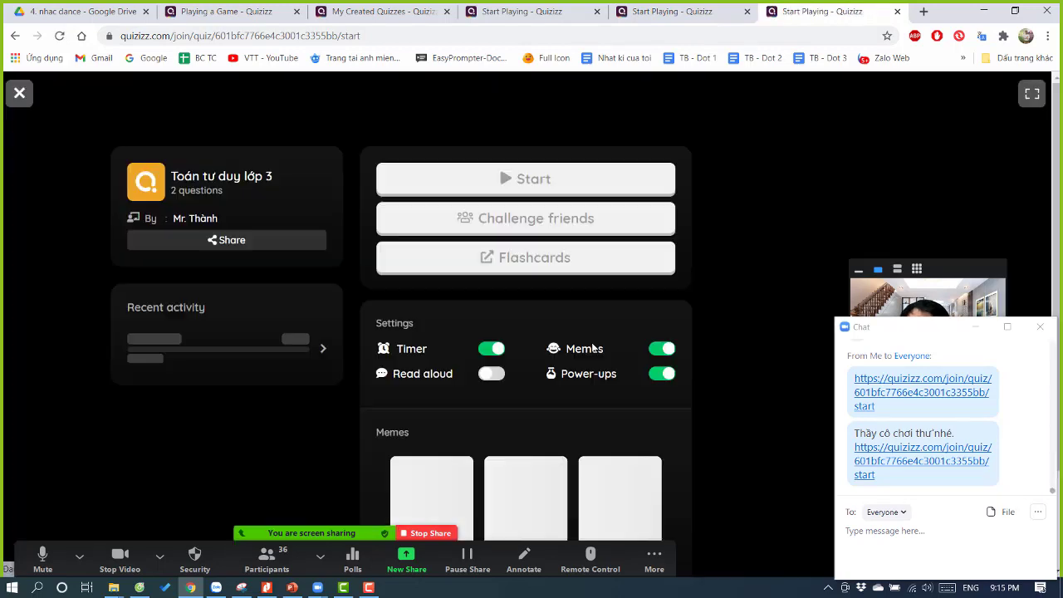
left_click(553, 180)
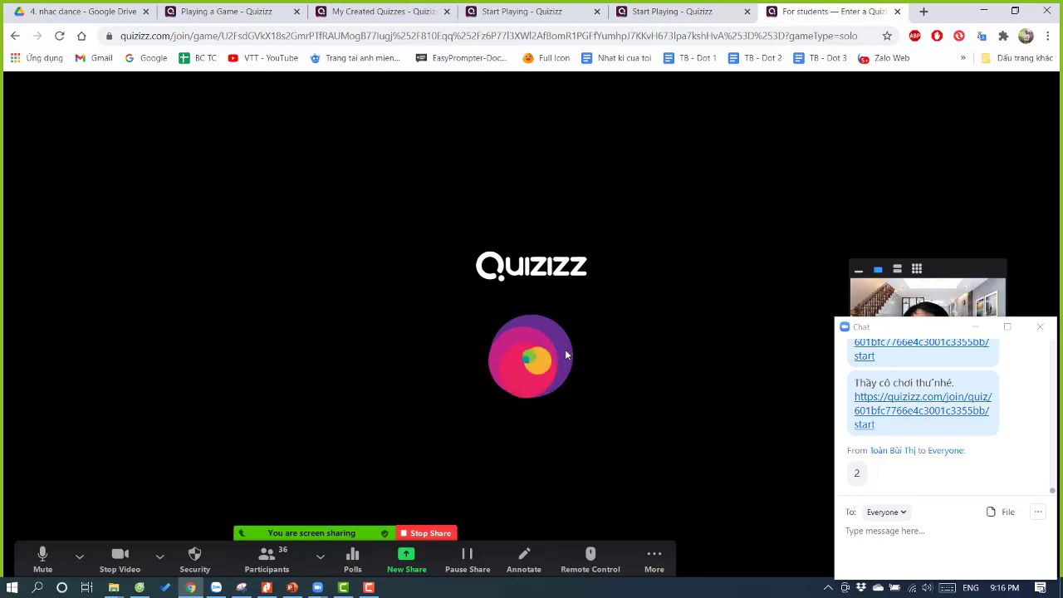
left_click(885, 533)
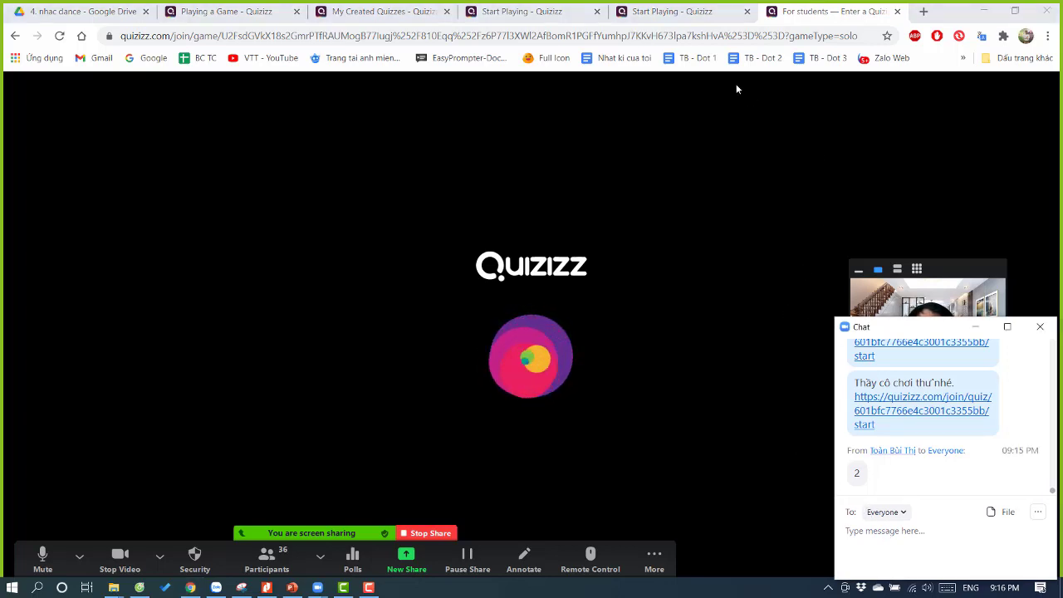
left_click(665, 11)
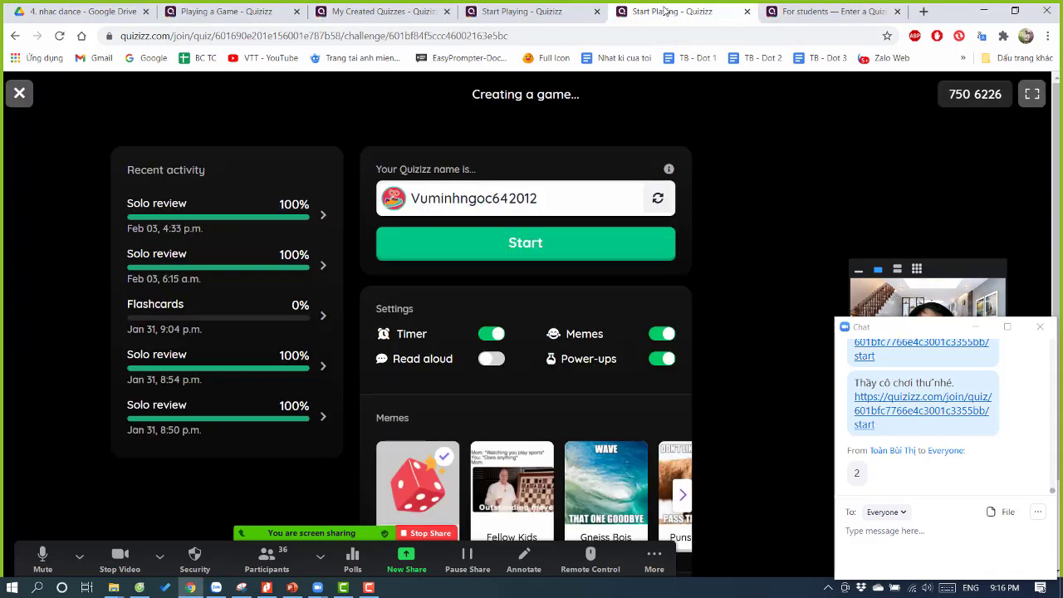
left_click(832, 11)
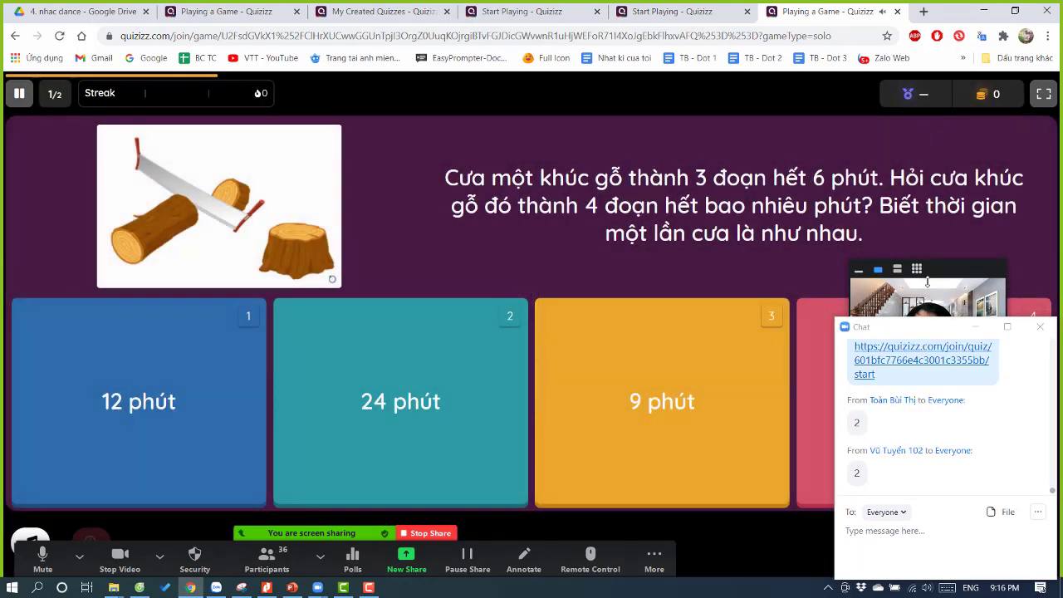
- Answer the log-sawing question with "9 phút" and the apple question with "4 phút", moving the video thumbnail clear of the answers
left_click(702, 405)
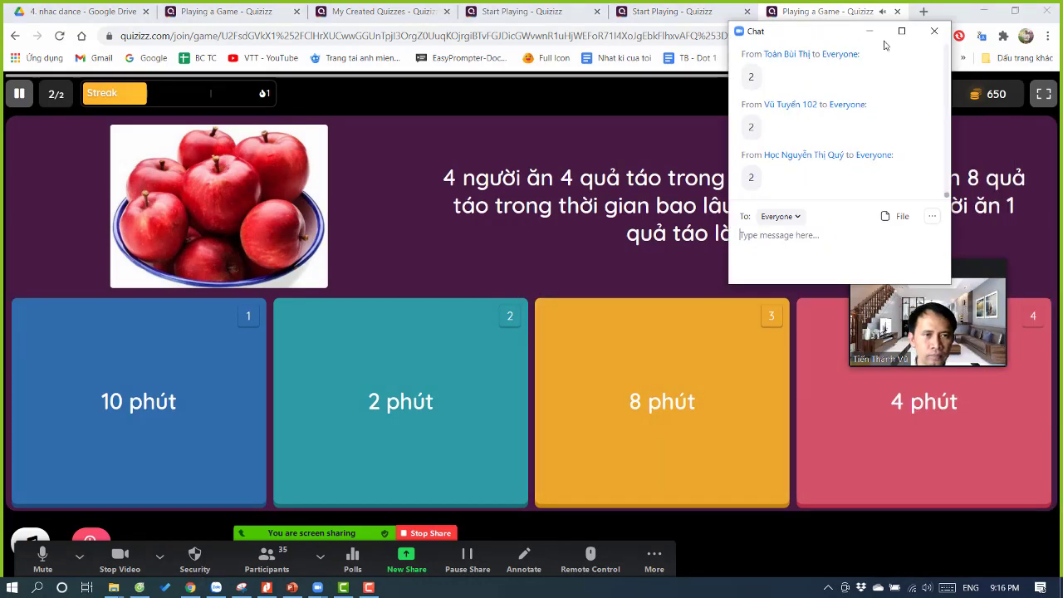
left_click_drag(940, 275, 961, 33)
left_click(931, 359)
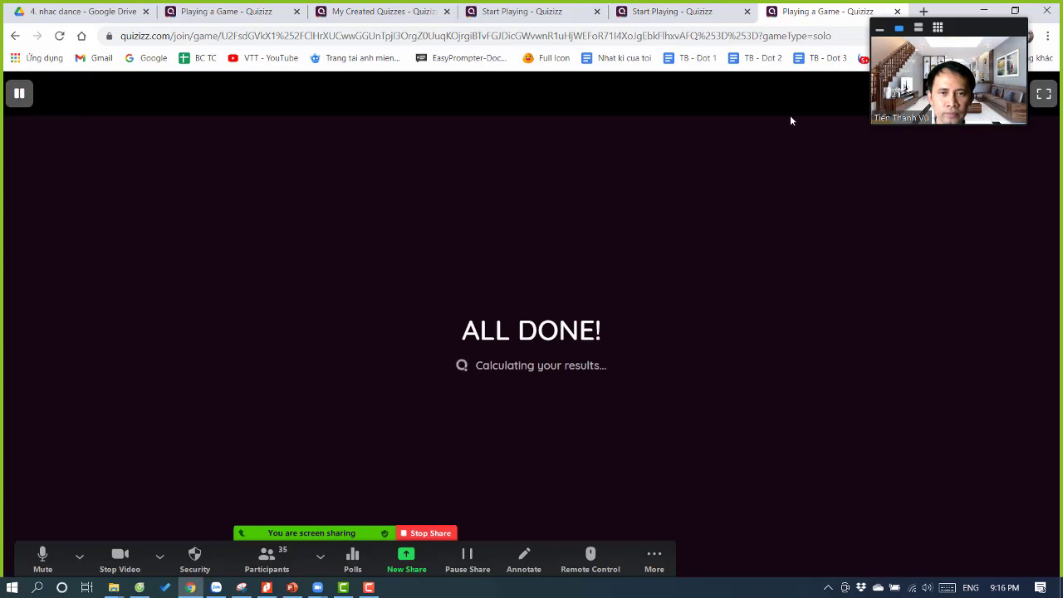
- Switch back to the Cốc Cốc browser and bring up the "Toán tư duy lớp 3" quiz's overview page
left_click(706, 11)
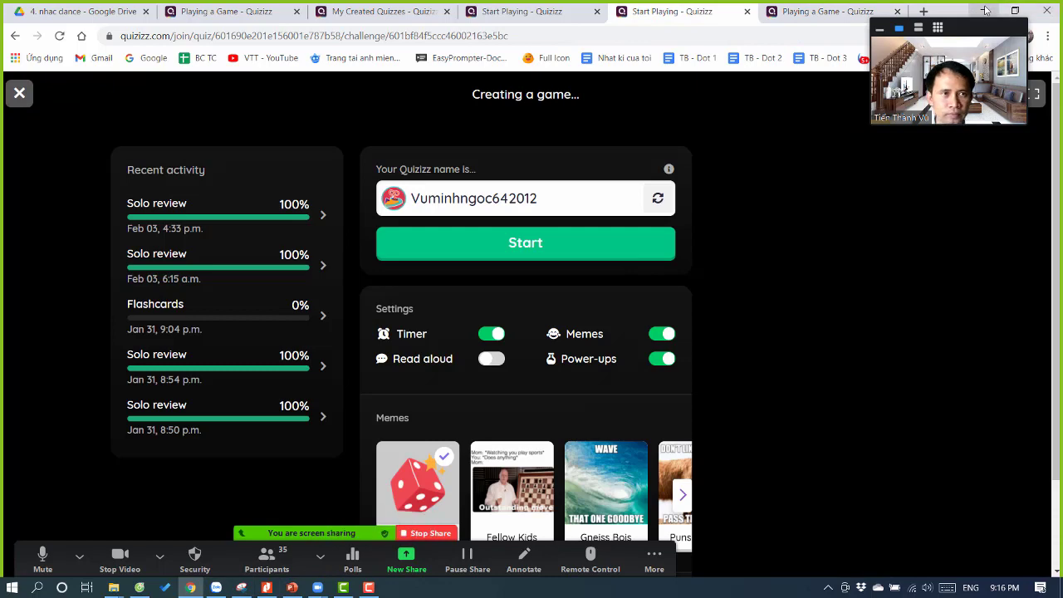
key("alt+Tab")
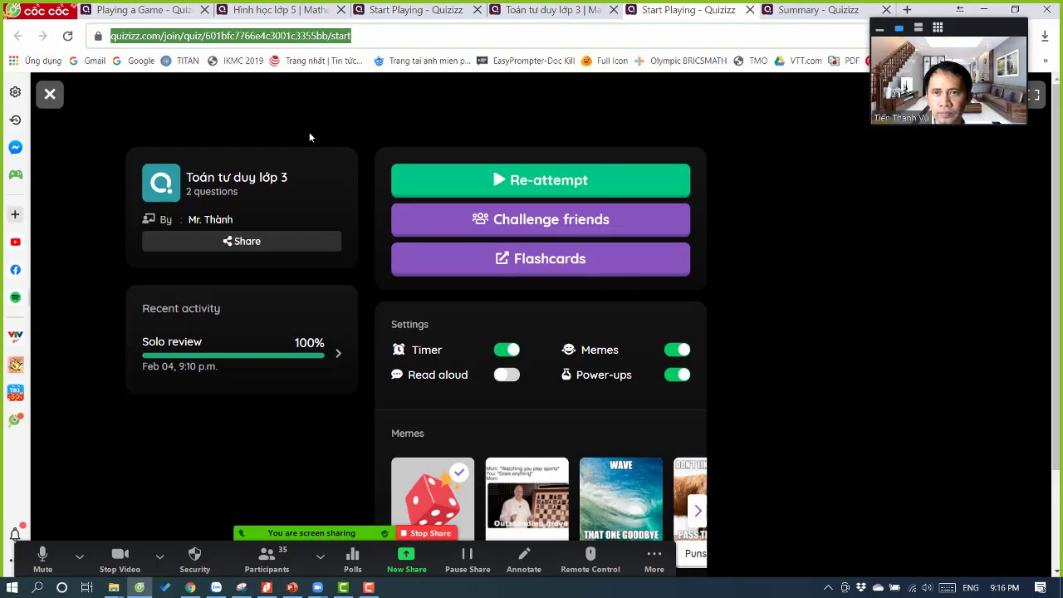
left_click(831, 10)
left_click(689, 10)
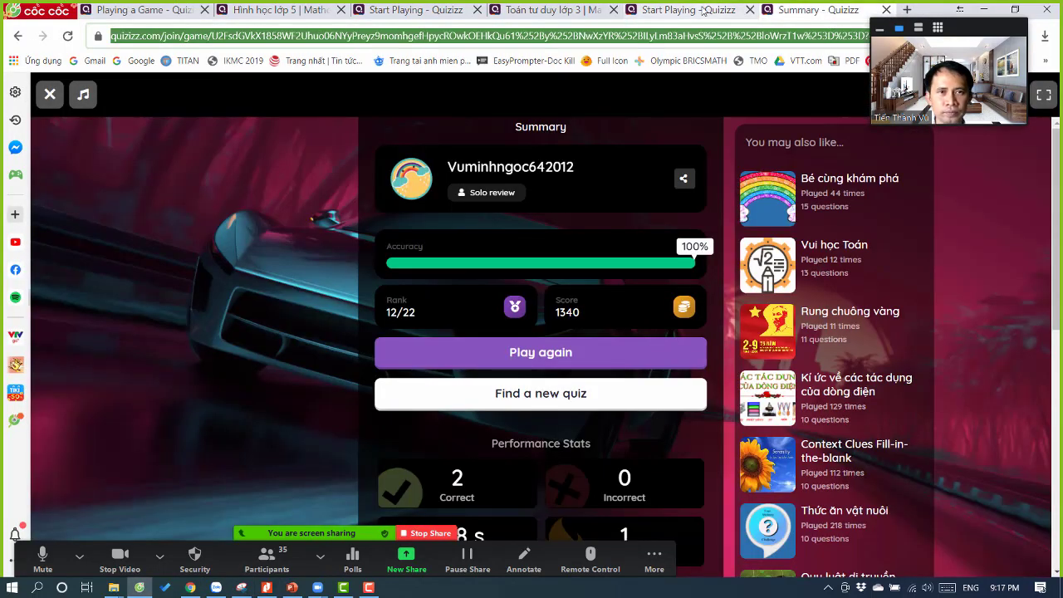
left_click(577, 10)
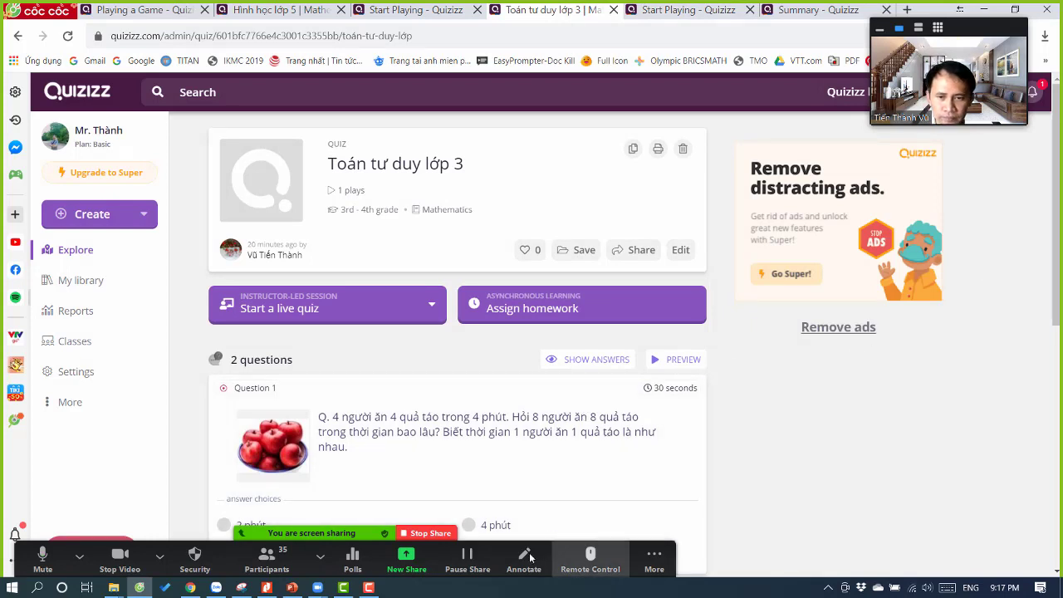
- Reopen the meeting chat and move the chat window and video thumbnail lower, clear of the page header
left_click(653, 555)
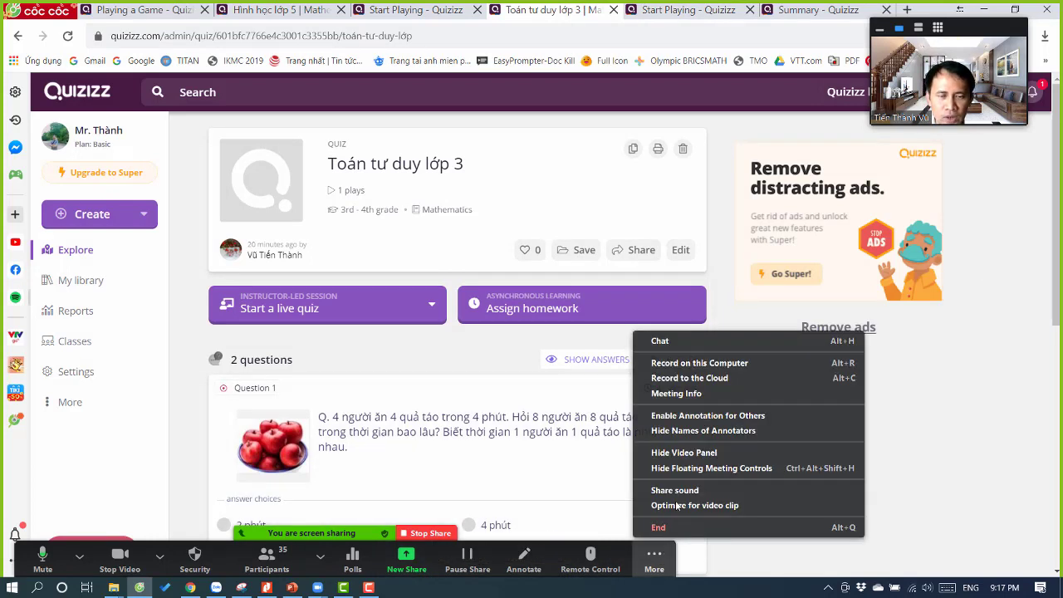
left_click(711, 343)
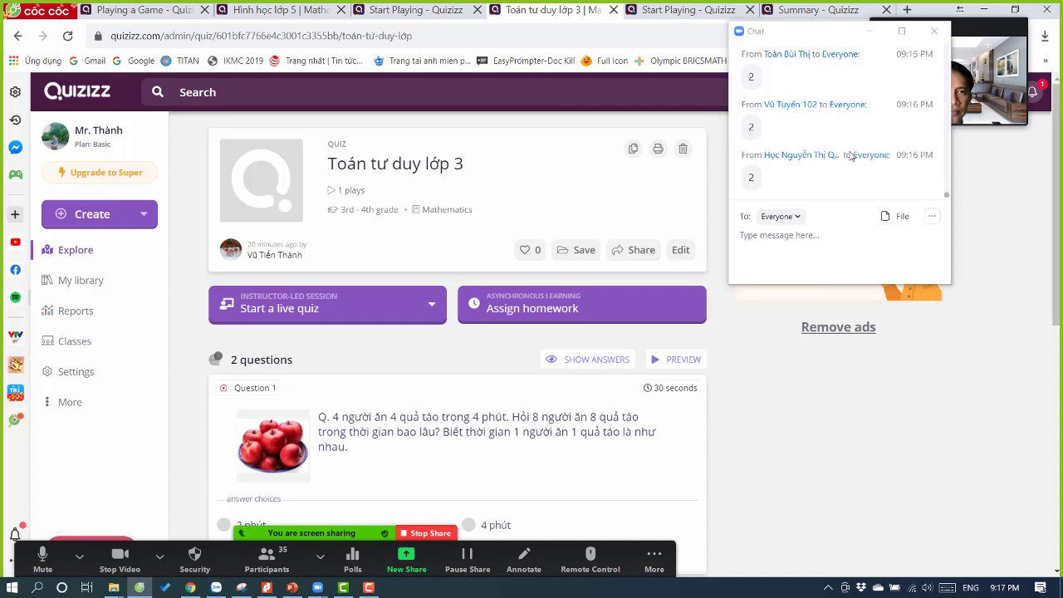
scroll(852, 156, "up", 1)
left_click_drag(816, 39, 855, 168)
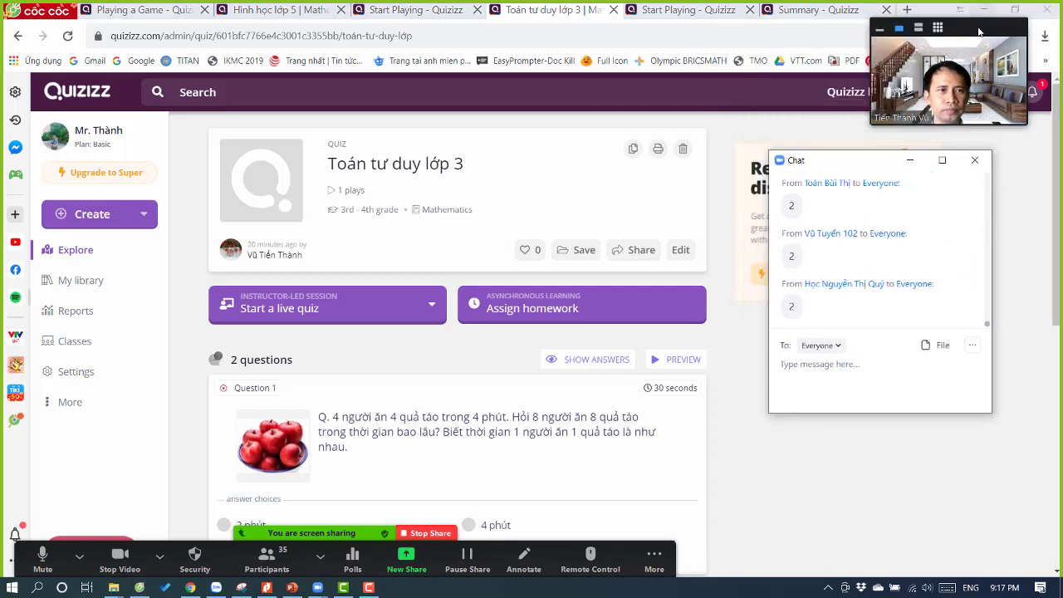
left_click_drag(976, 45, 966, 431)
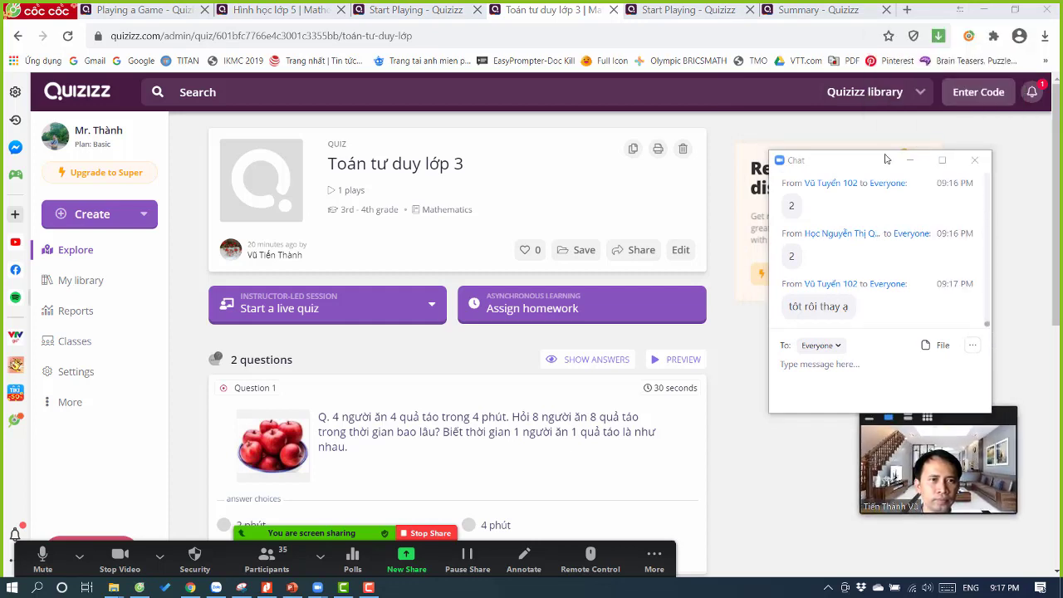
- Review the quiz's questions on its overview page and go through My library to the Explore page
scroll(675, 367, "down", 3)
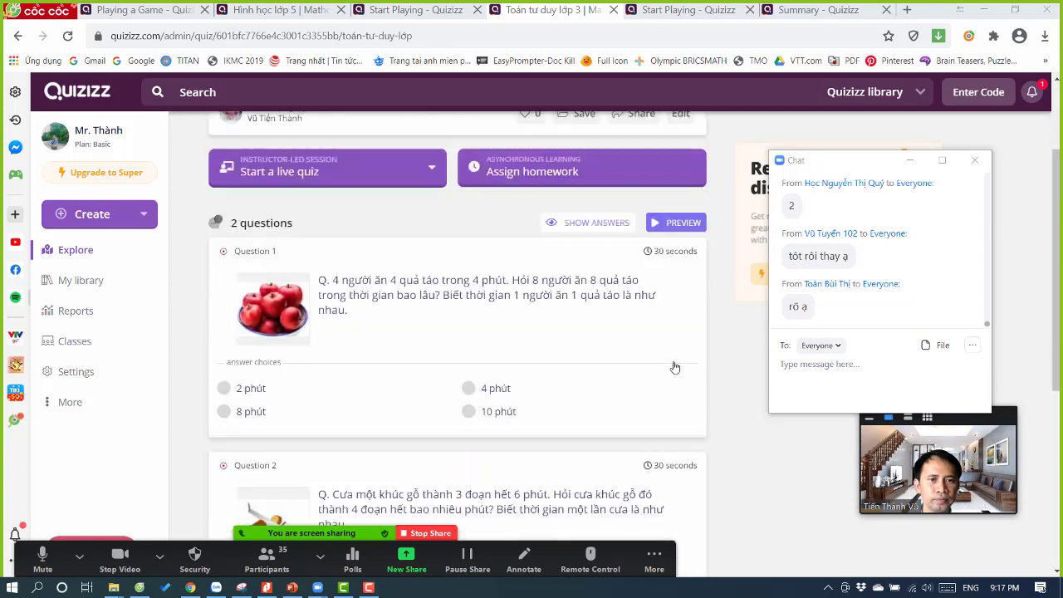
scroll(674, 367, "down", 3)
scroll(675, 368, "up", 6)
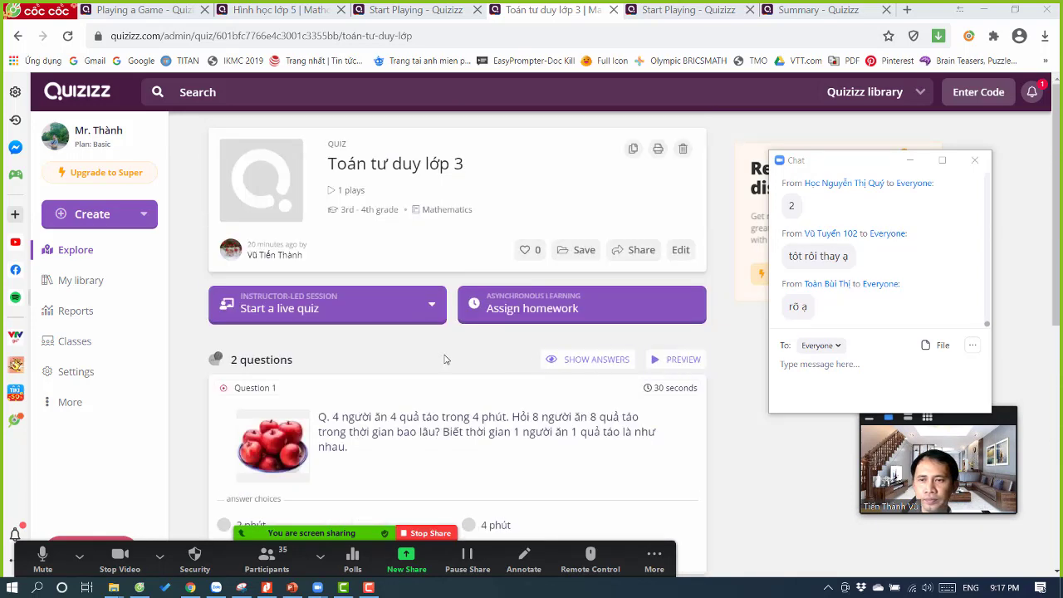
left_click(83, 281)
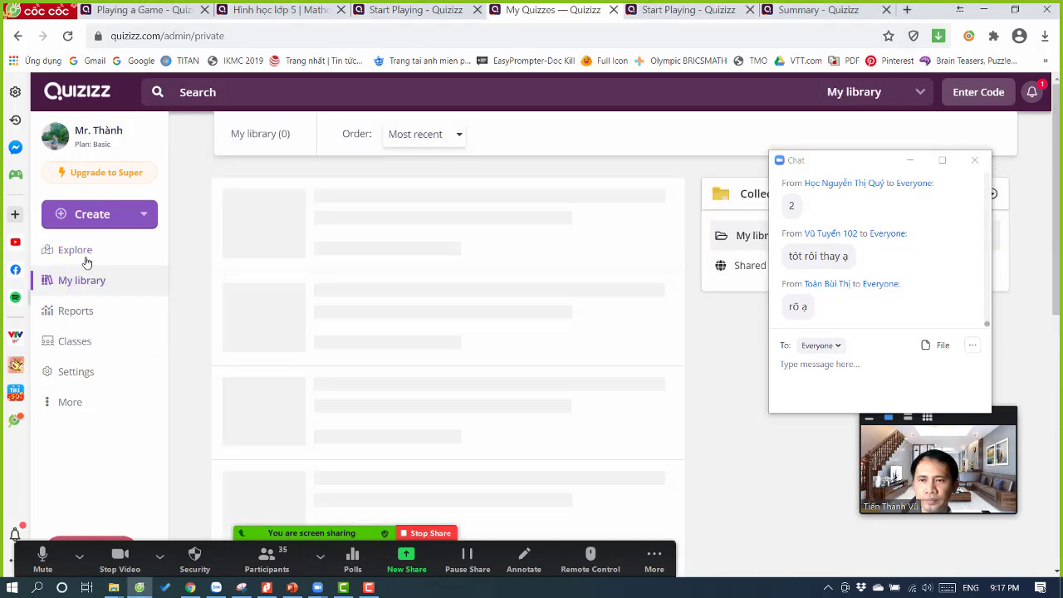
left_click(83, 252)
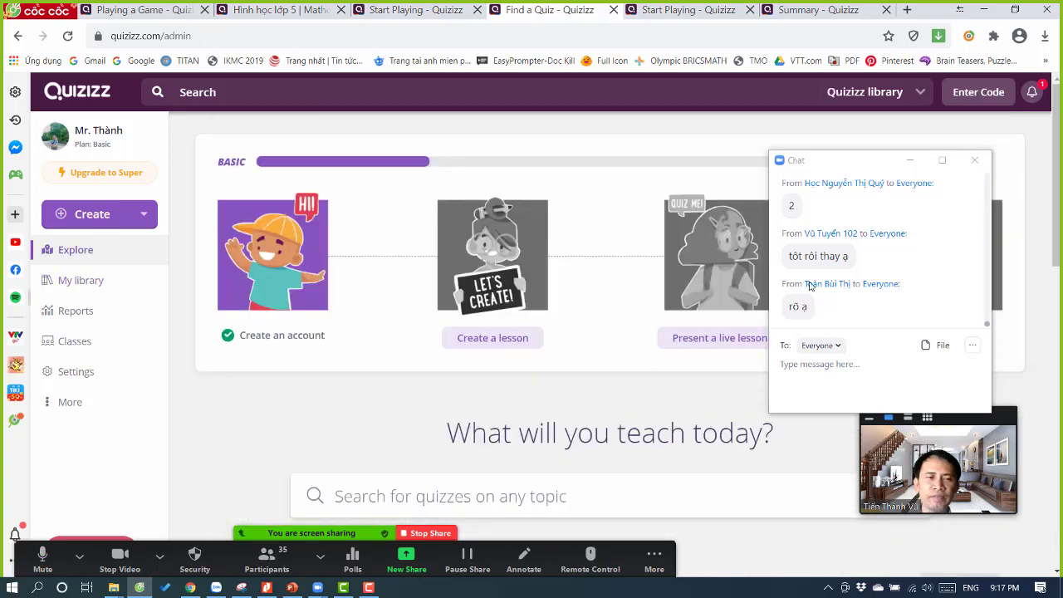
- Move the chat window aside and stop sharing the screen in the Zoom meeting
left_click_drag(893, 161, 947, 129)
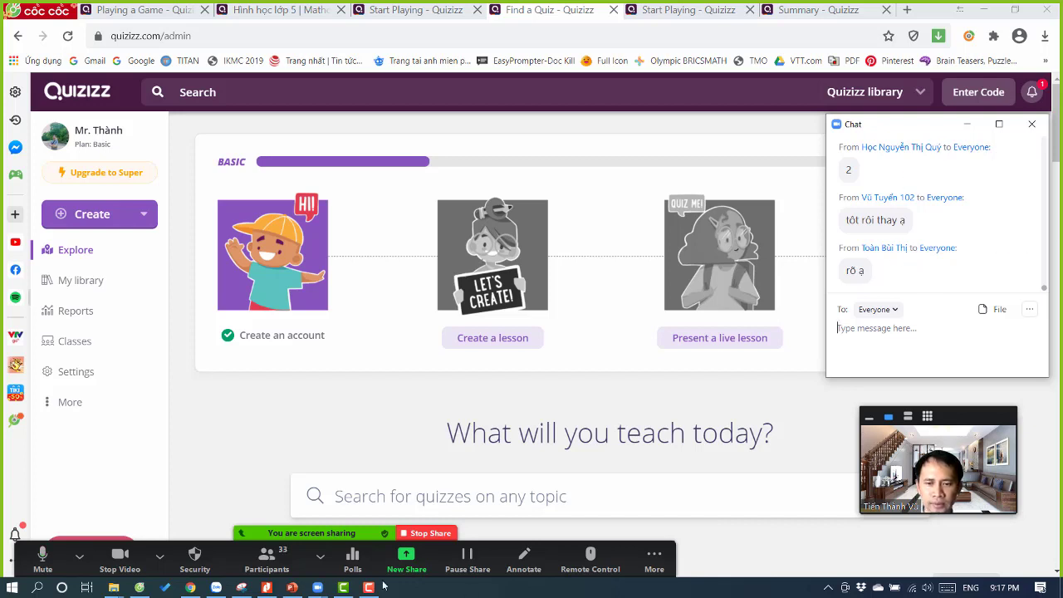
left_click(412, 536)
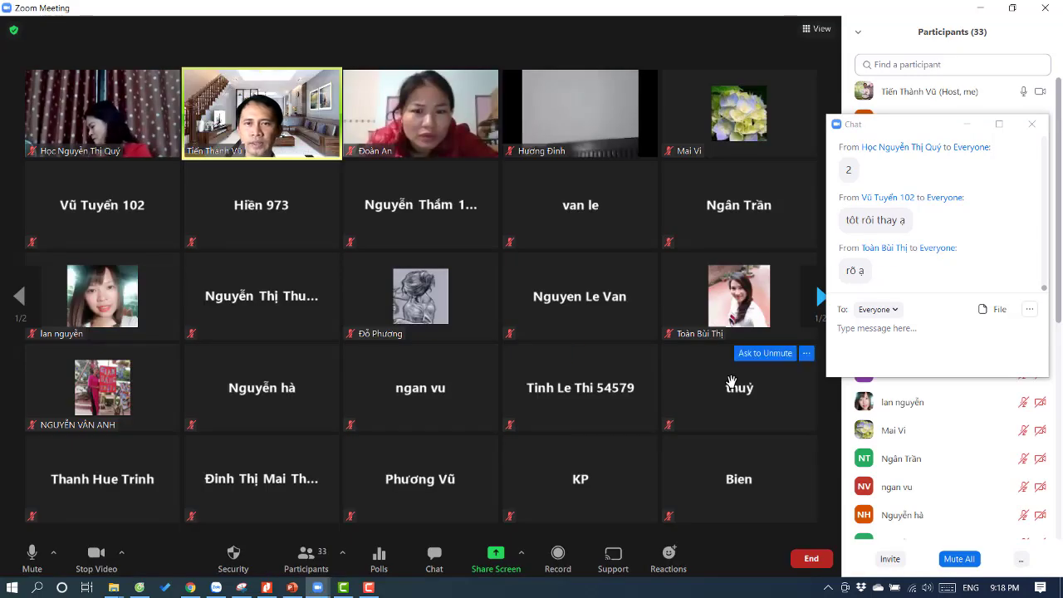
- Read the participants' incoming messages in the meeting chat, repositioning the chat window over the participants list
left_click_drag(916, 129, 923, 233)
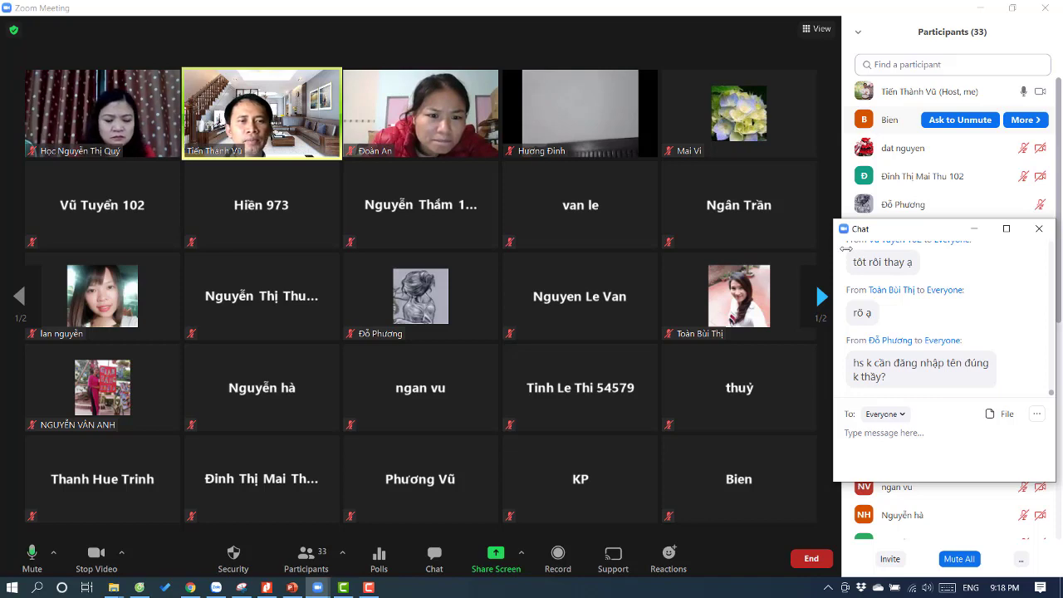
left_click_drag(911, 233, 917, 30)
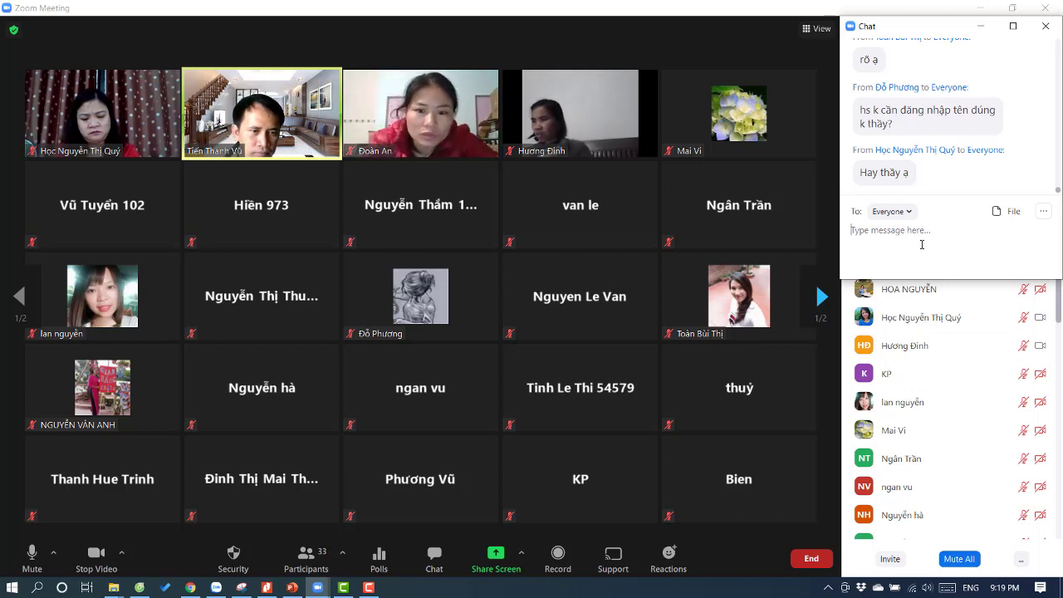
left_click(922, 244)
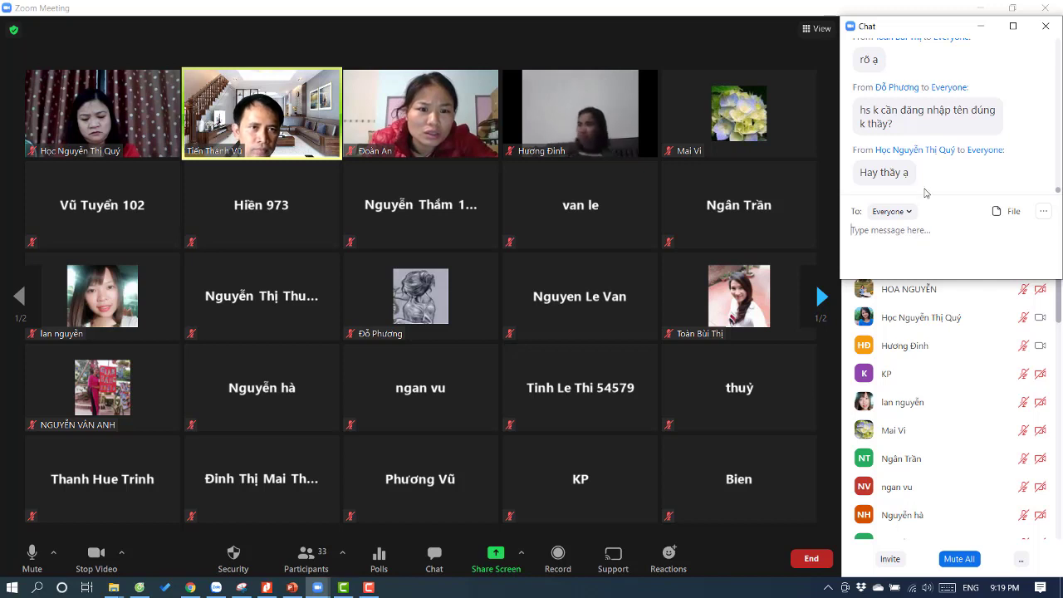
scroll(925, 186, "up", 1)
scroll(924, 186, "down", 1)
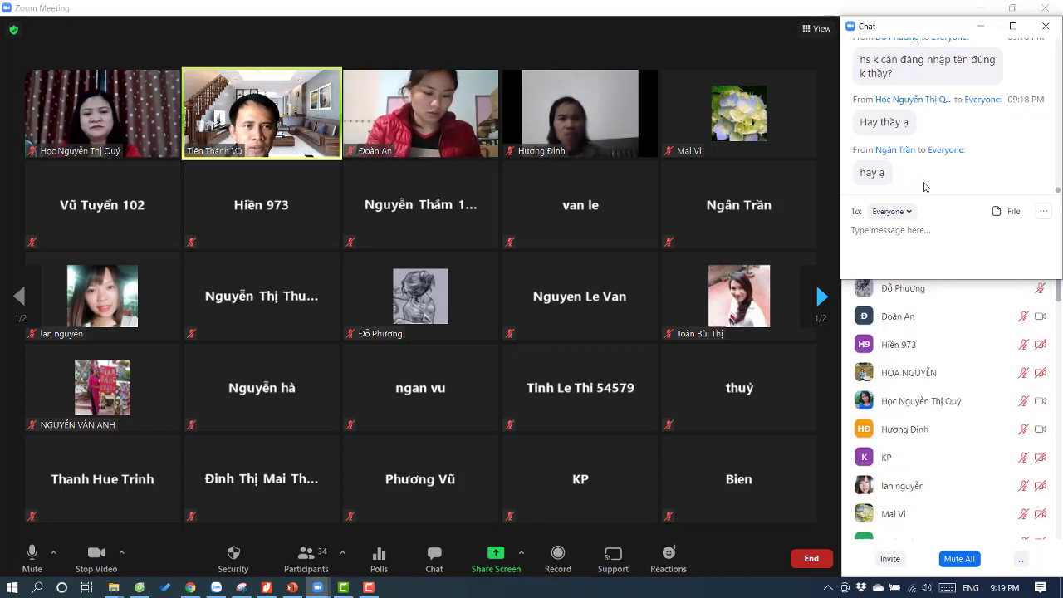
mouse_move(928, 33)
left_mouse_down()
mouse_move(947, 232)
mouse_move(926, 29)
left_mouse_up()
left_click(975, 119)
left_click(940, 204)
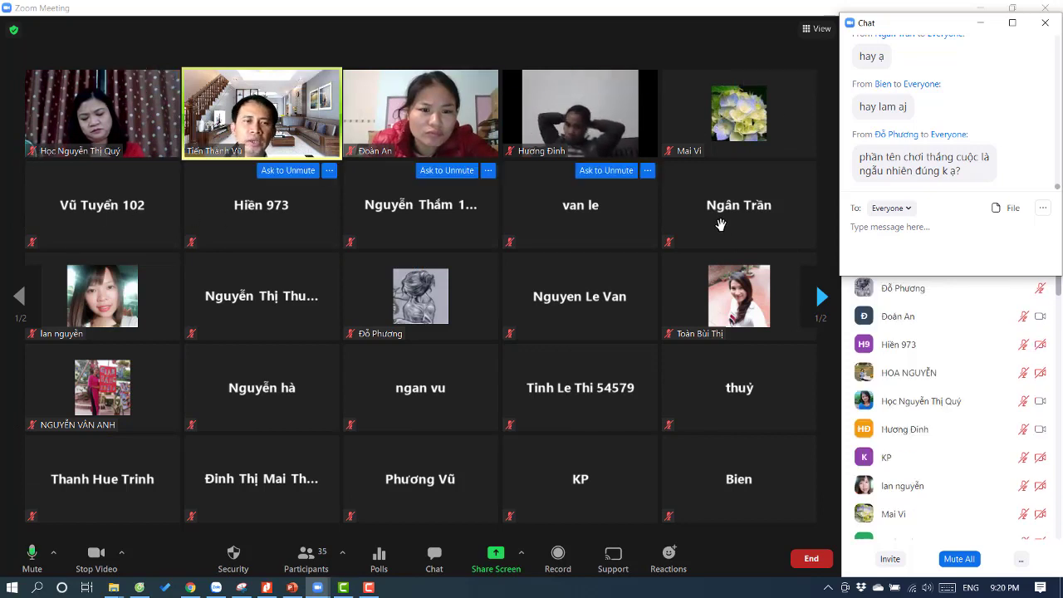
left_click_drag(942, 31, 911, 38)
left_click(971, 117)
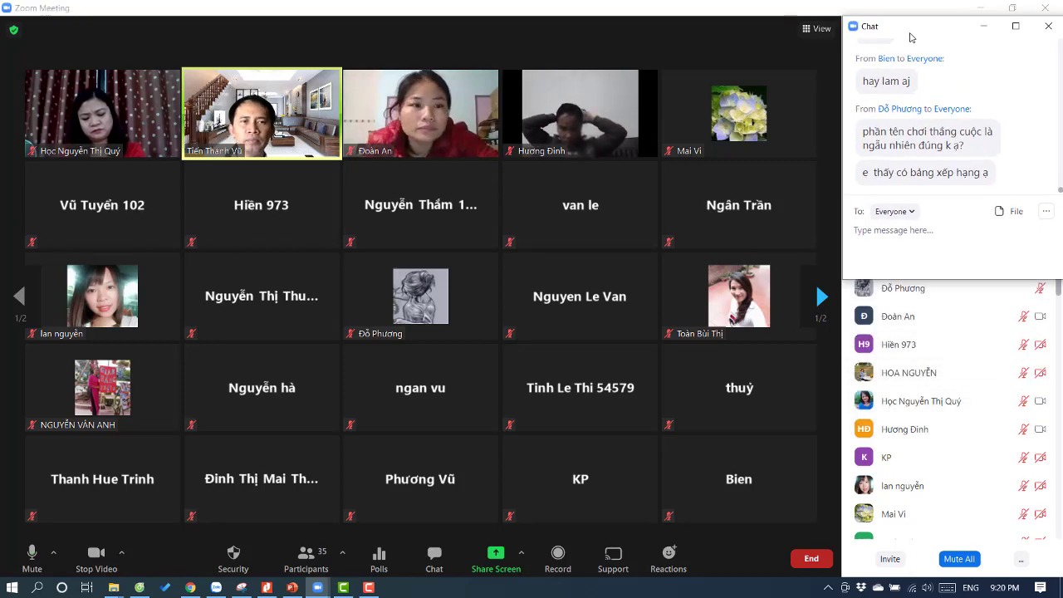
mouse_move(707, 150)
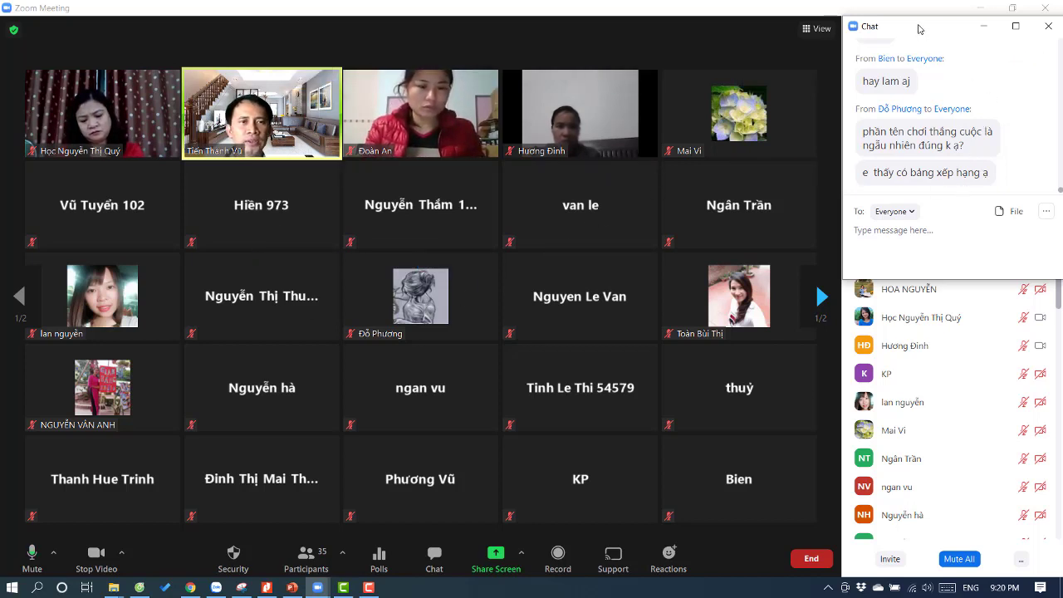
left_click_drag(919, 29, 919, 31)
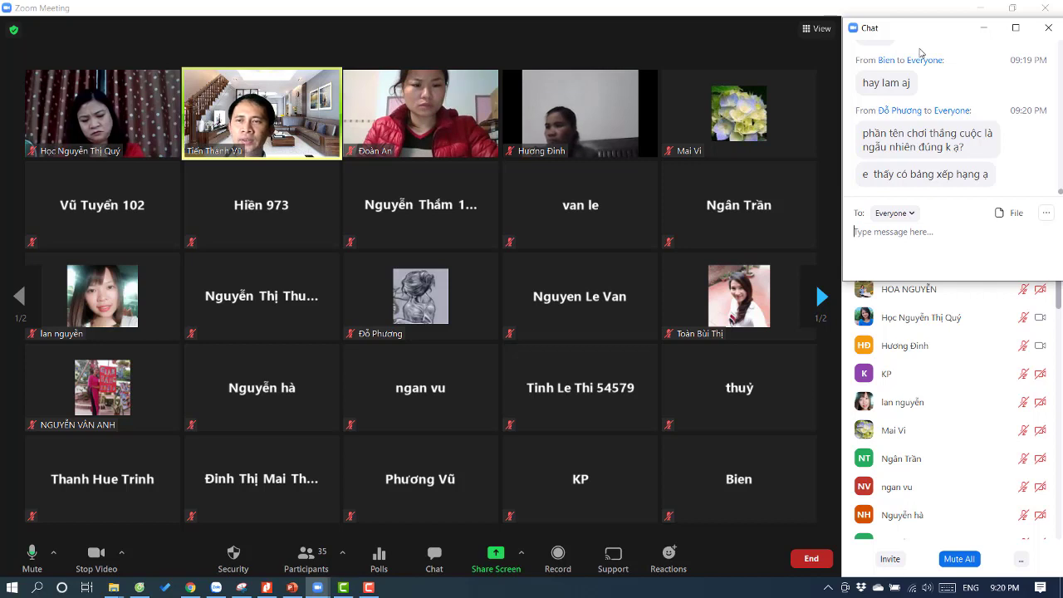
mouse_move(808, 169)
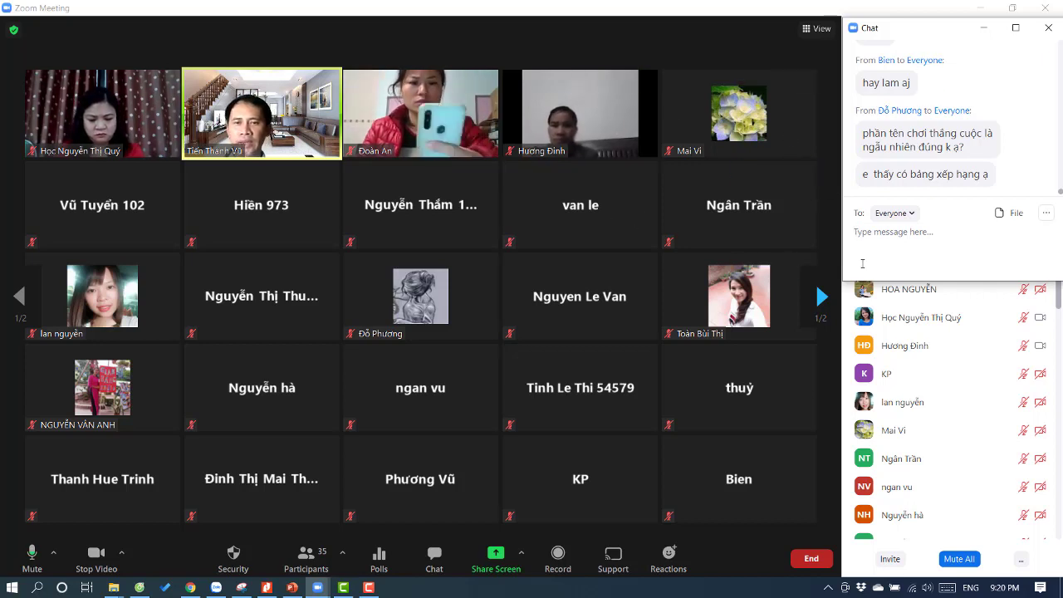
left_click(942, 266)
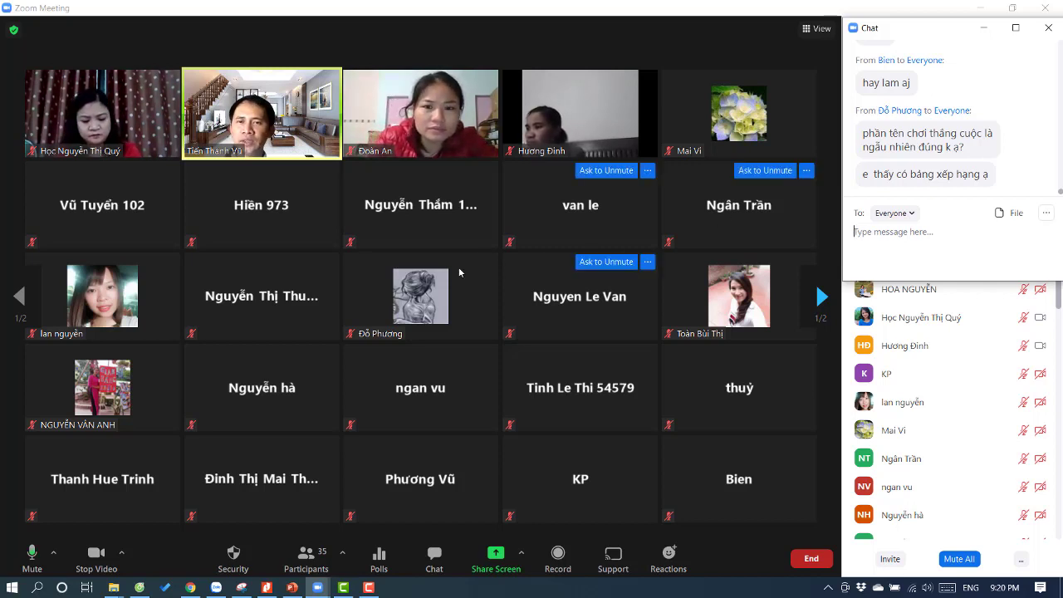
mouse_move(419, 271)
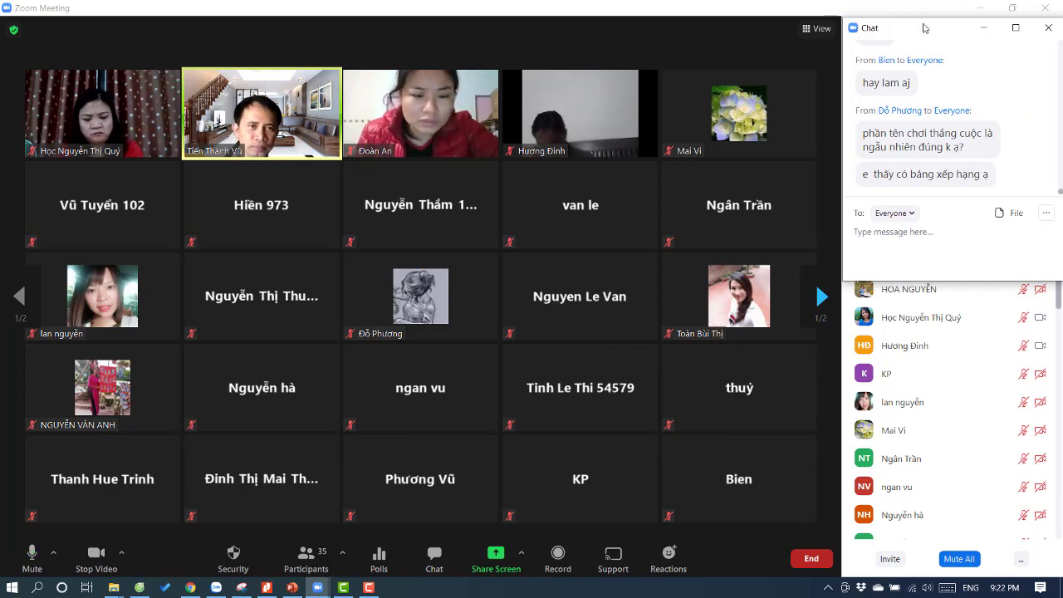
- Move the chat window lower and mute all current and new participants in the meeting
left_click_drag(924, 28, 921, 154)
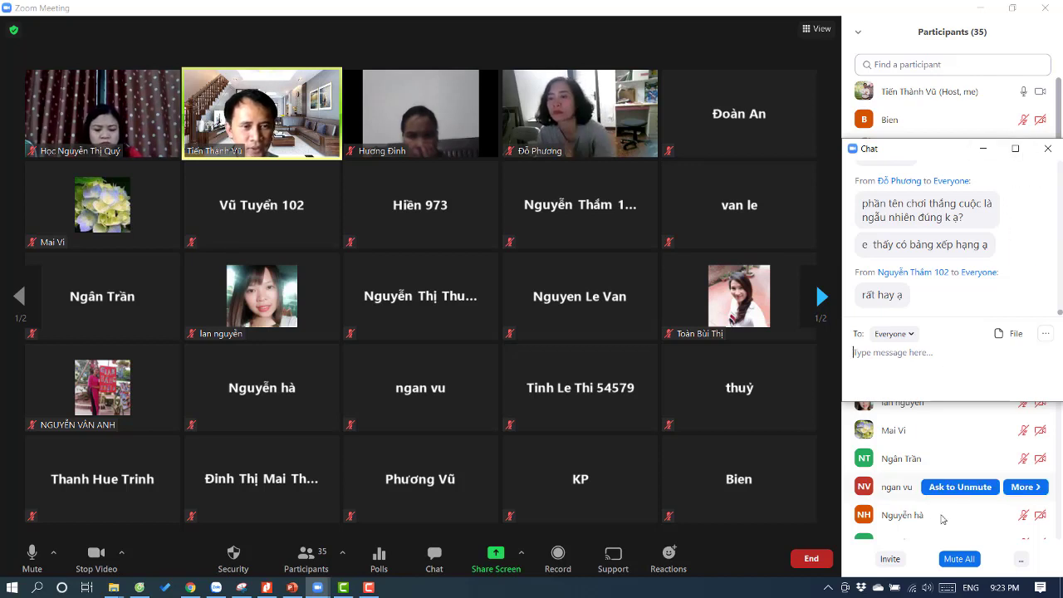
left_click(964, 559)
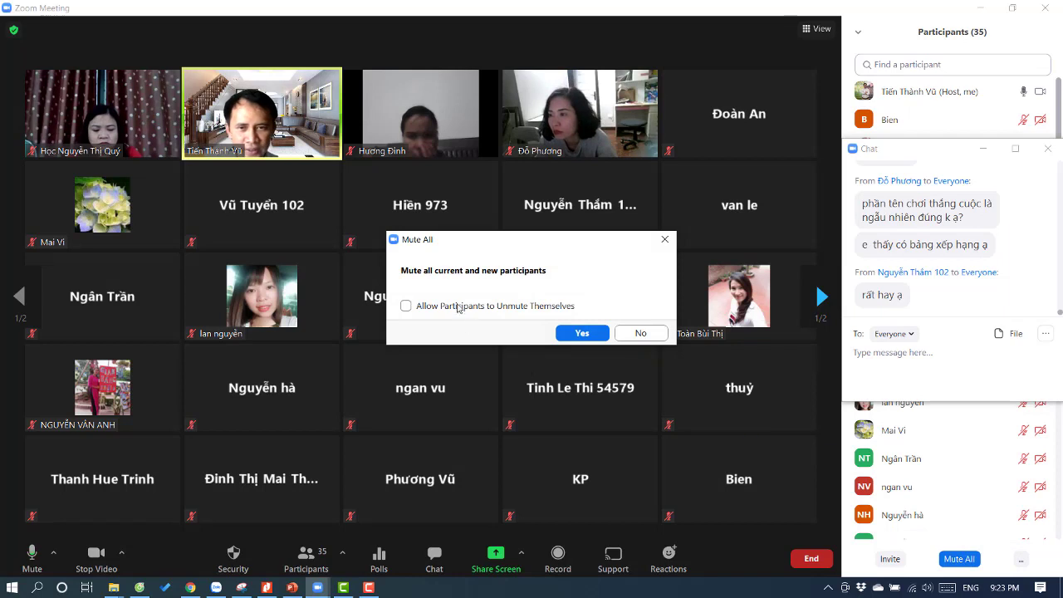
left_click(582, 333)
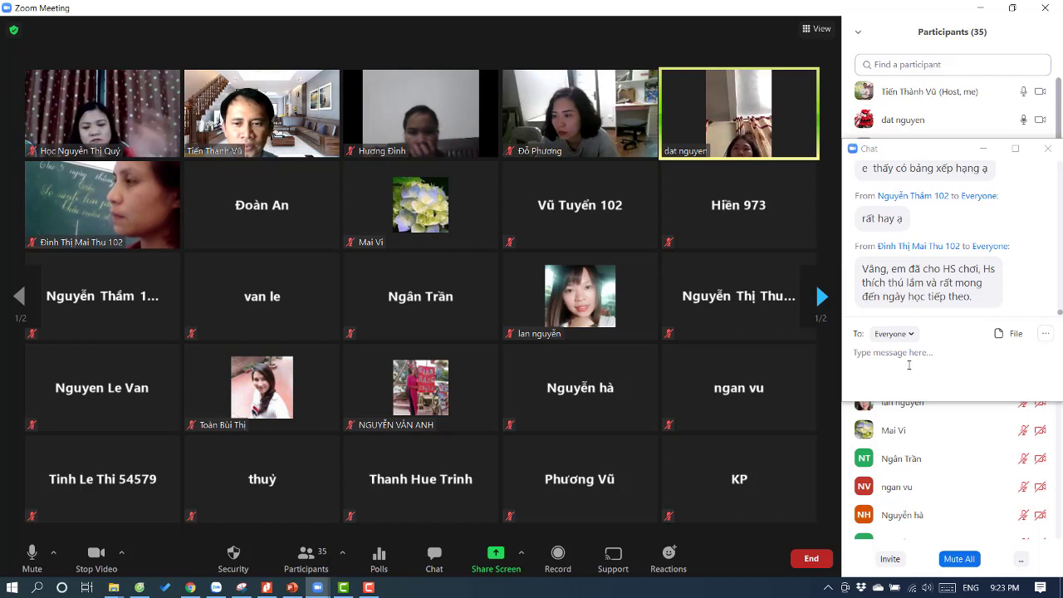
- Switch to the Cốc Cốc browser and look through the open Quizizz pages for the "Toán tư duy lớp 3" quiz
mouse_move(787, 122)
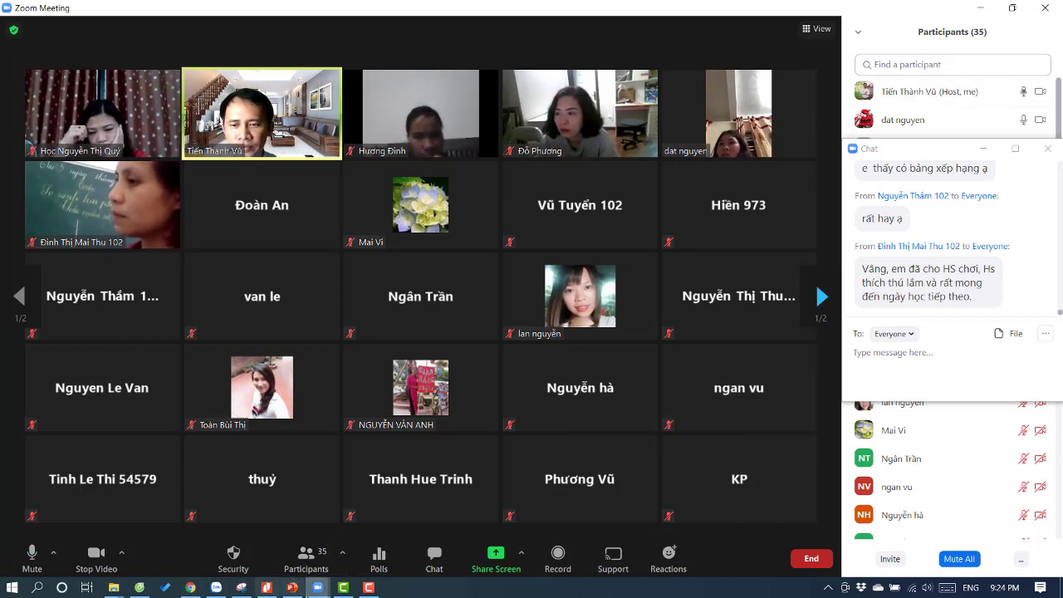
left_click(139, 588)
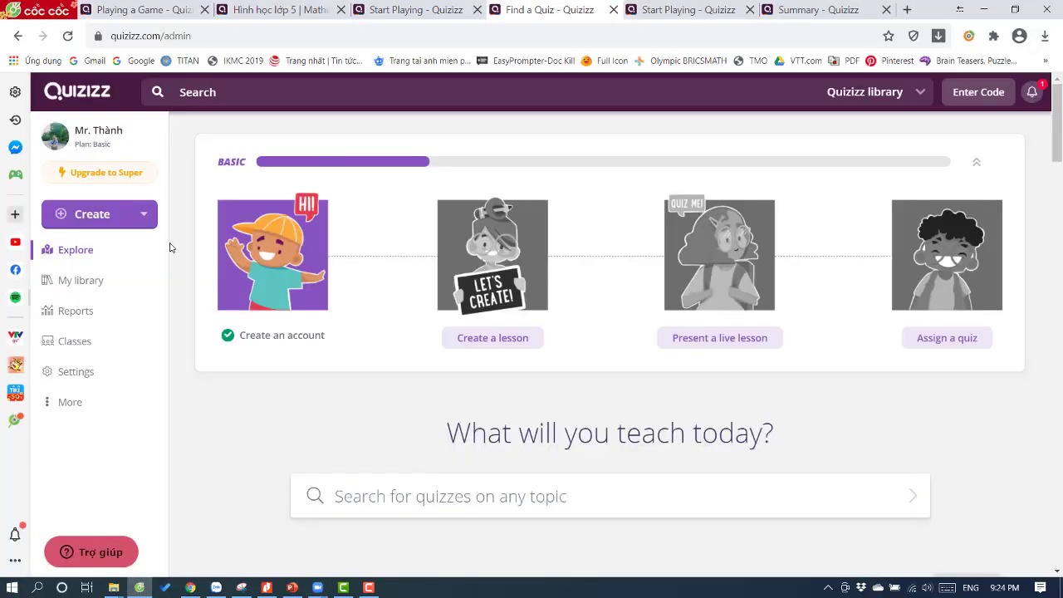
left_click(689, 10)
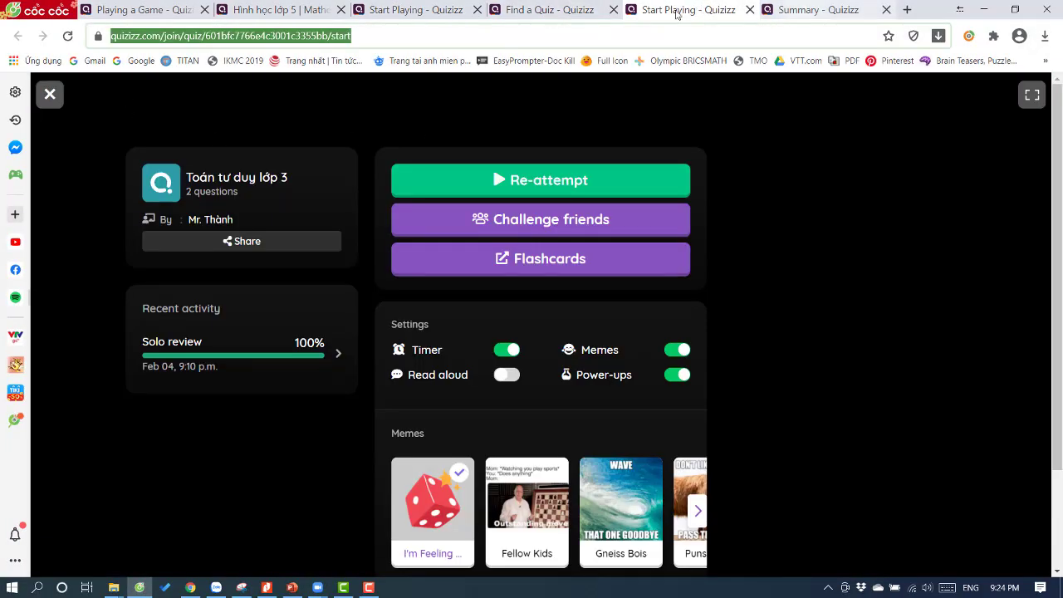
left_click(540, 10)
left_click(415, 10)
left_click(655, 9)
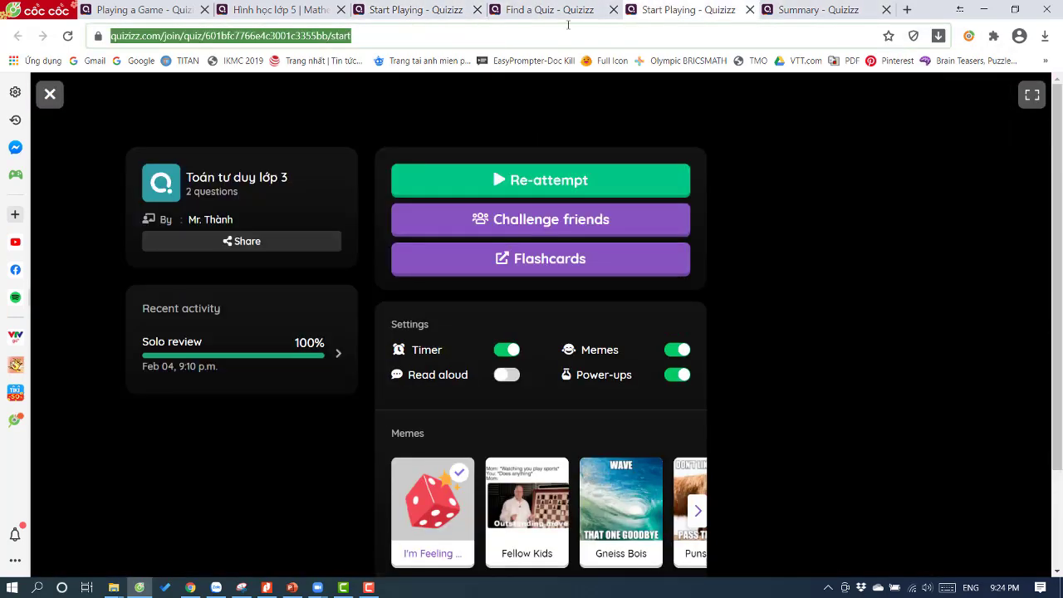
left_click(52, 95)
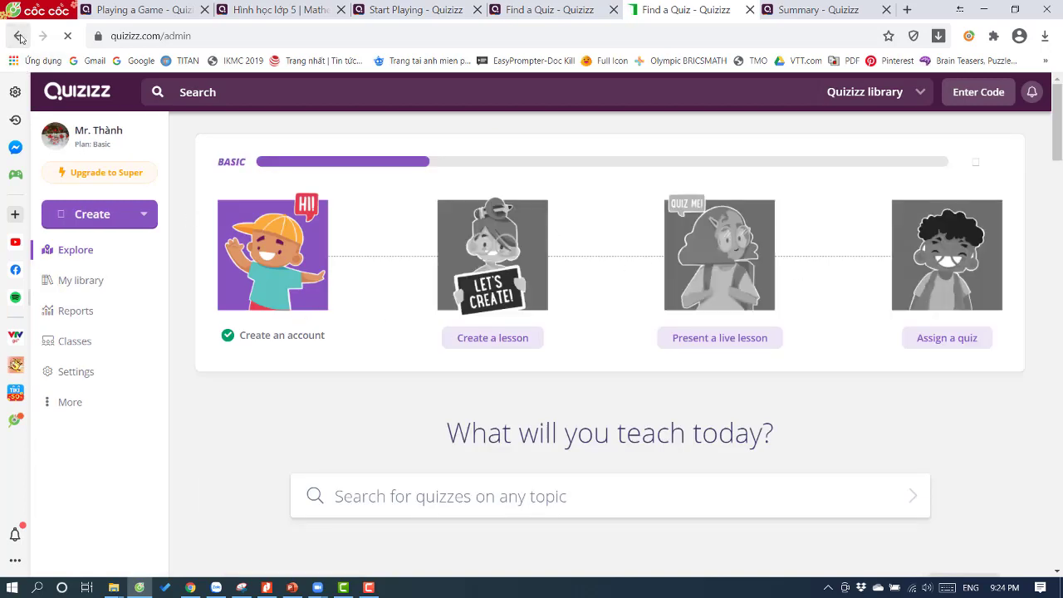
left_click(20, 38)
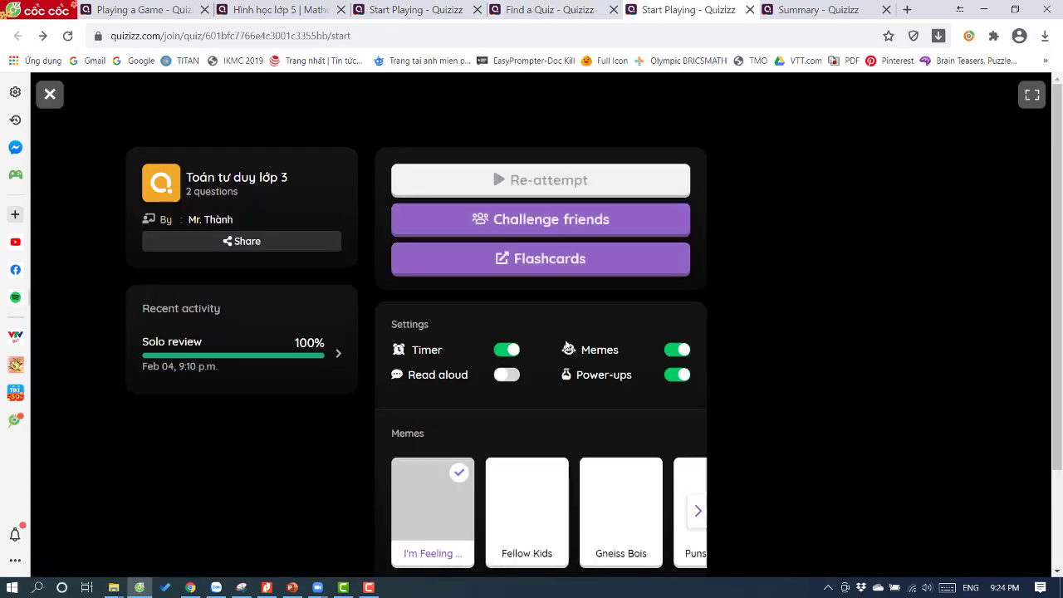
left_click(550, 9)
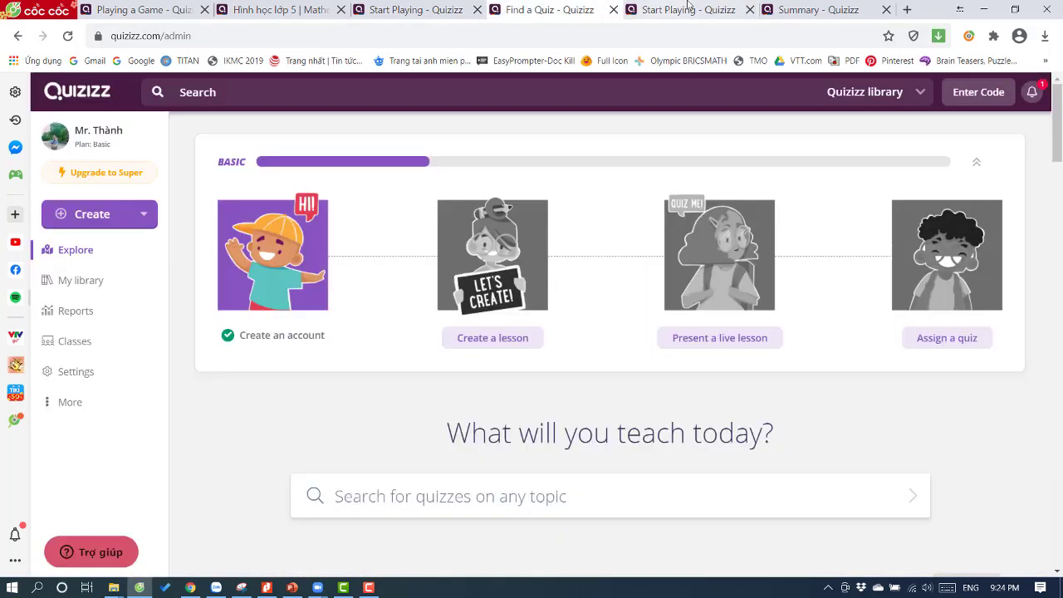
- Leave the finished game's summary and open the "Toán tư duy lớp 3" quiz from My library
left_click(793, 8)
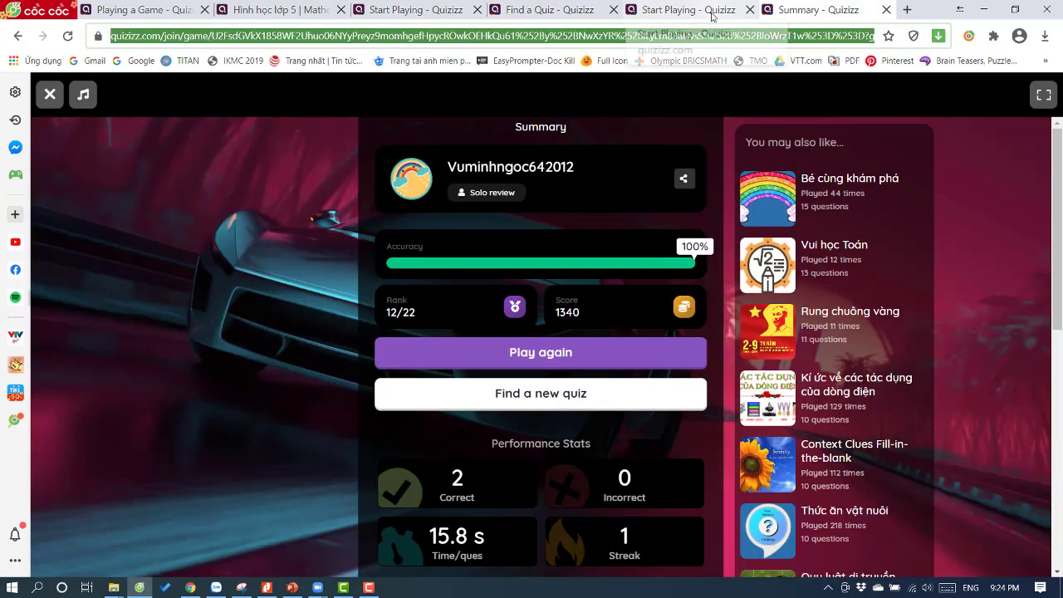
left_click(50, 94)
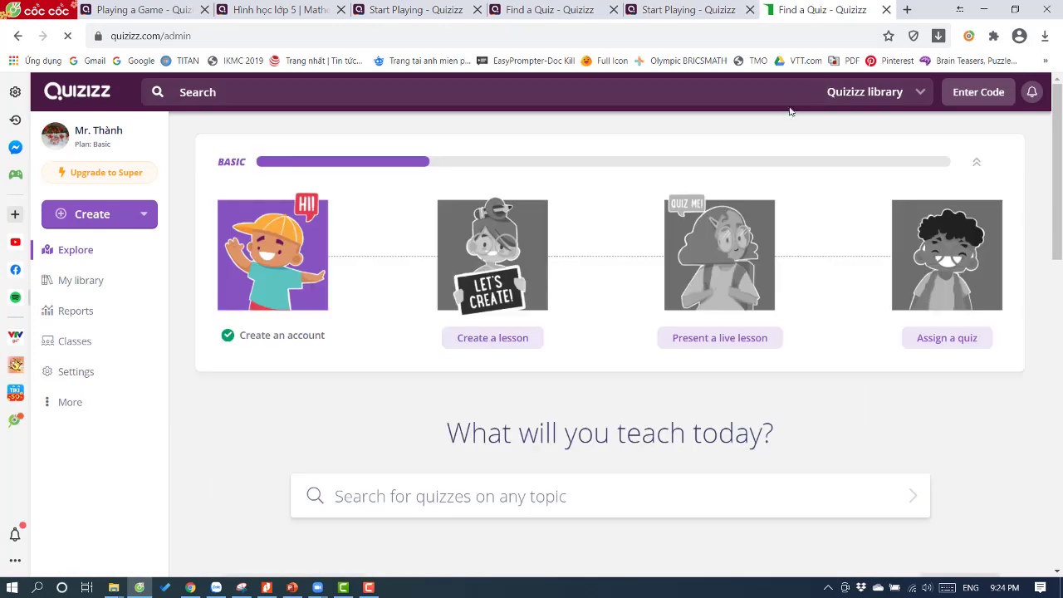
left_click(63, 280)
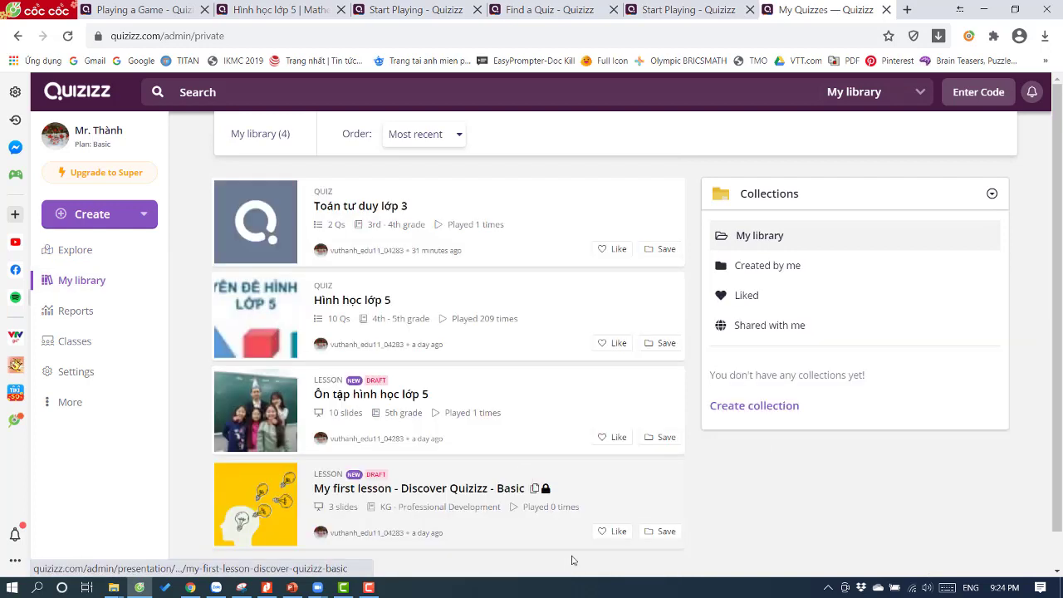
left_click(526, 198)
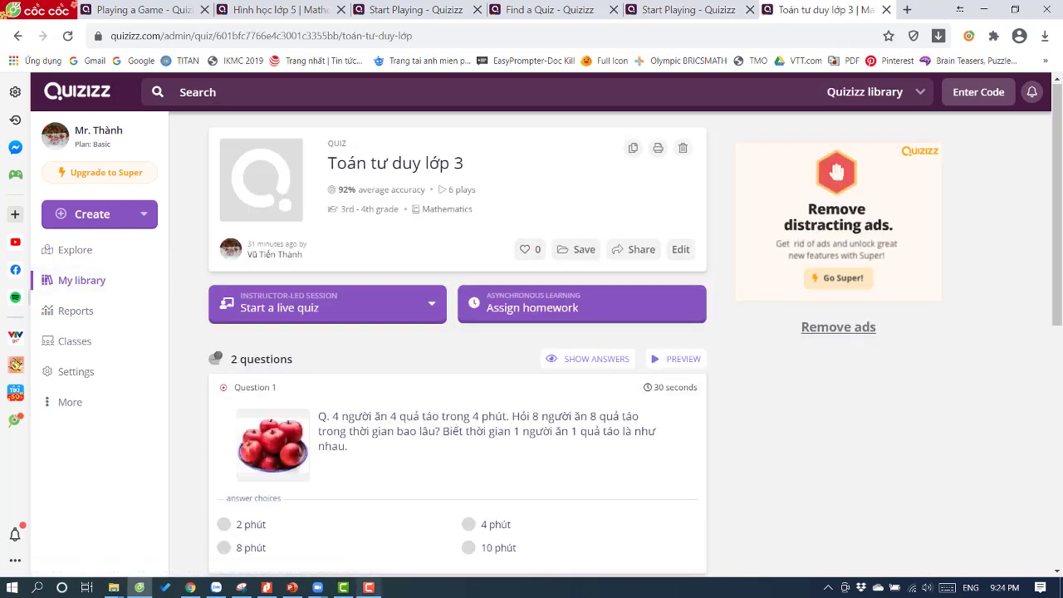
- Return to the Zoom meeting, close its chat window and share the screen showing the quiz page
left_click(321, 592)
left_click(374, 524)
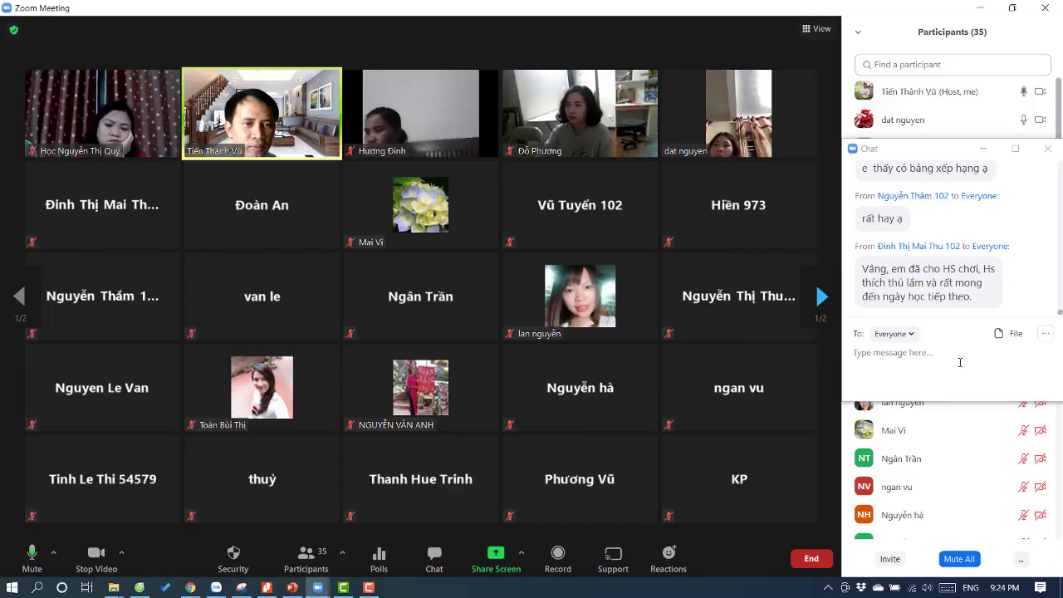
mouse_move(1041, 122)
left_click(1052, 151)
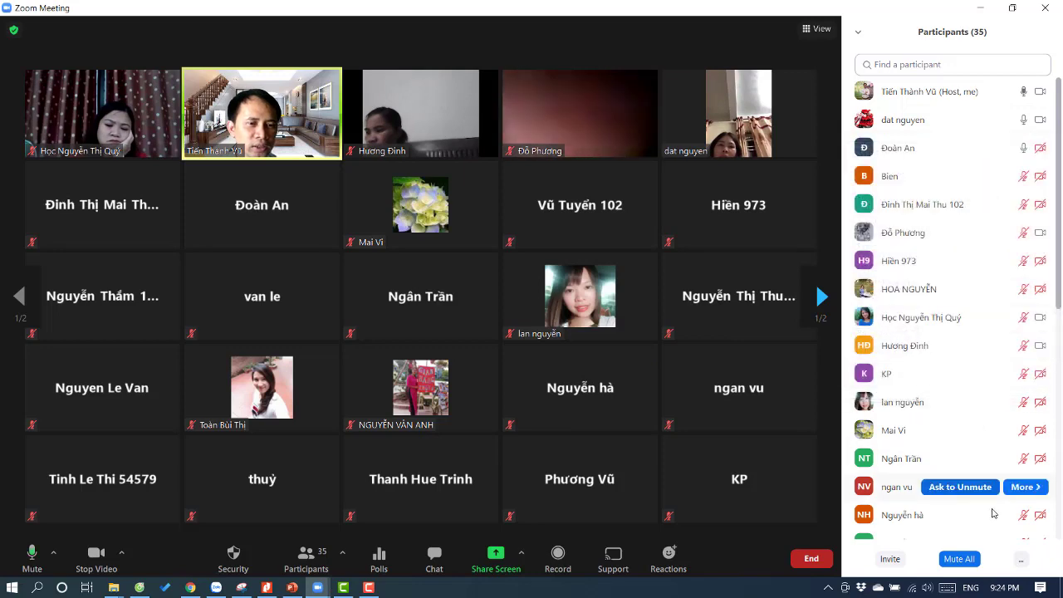
left_click(496, 559)
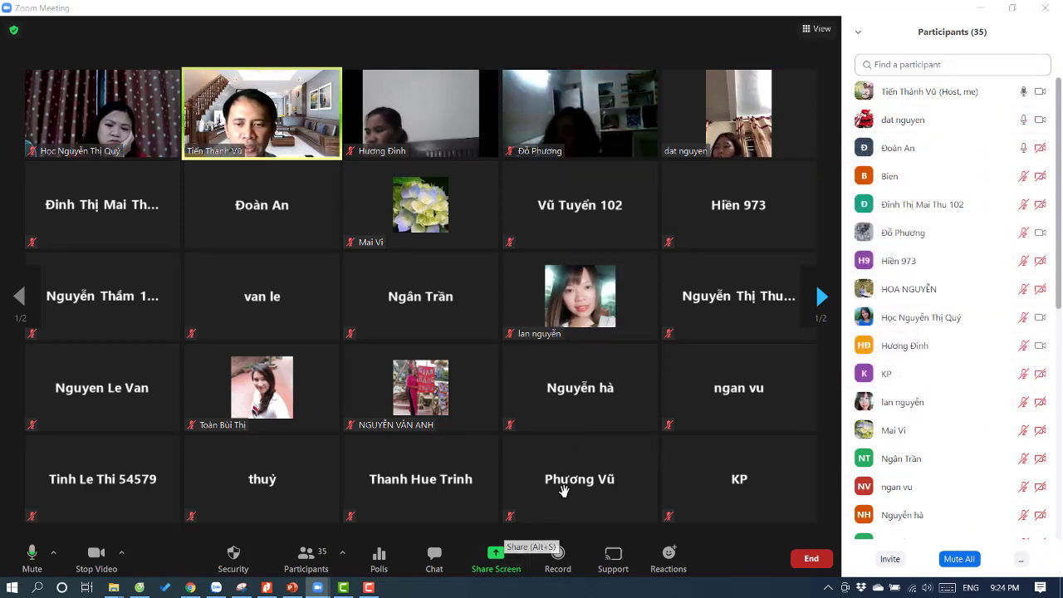
left_click(822, 485)
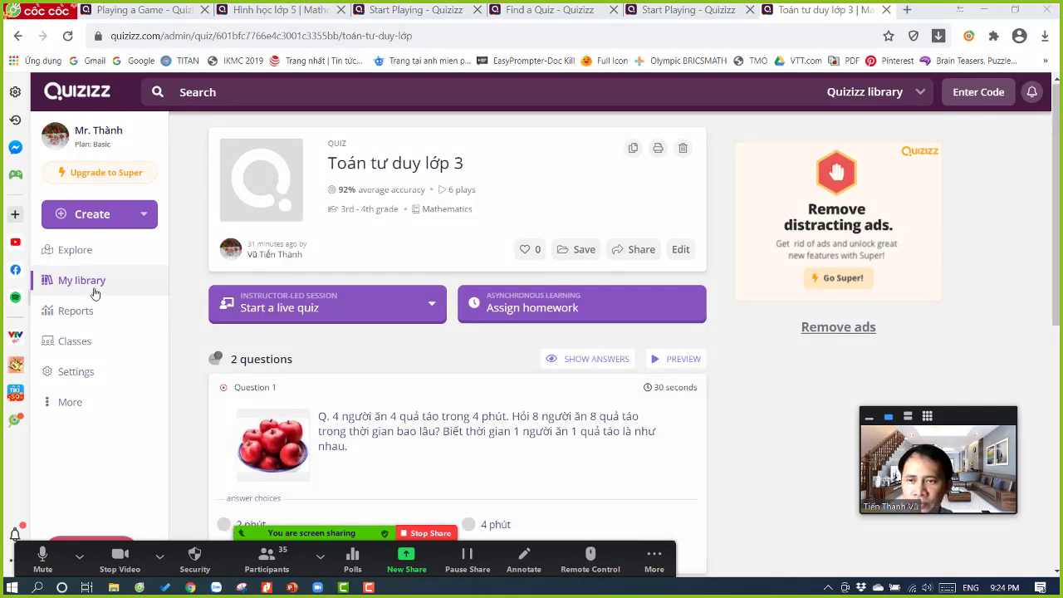
- Reopen the meeting chat during the screen share and adjust its position beside the quiz page
left_click(655, 558)
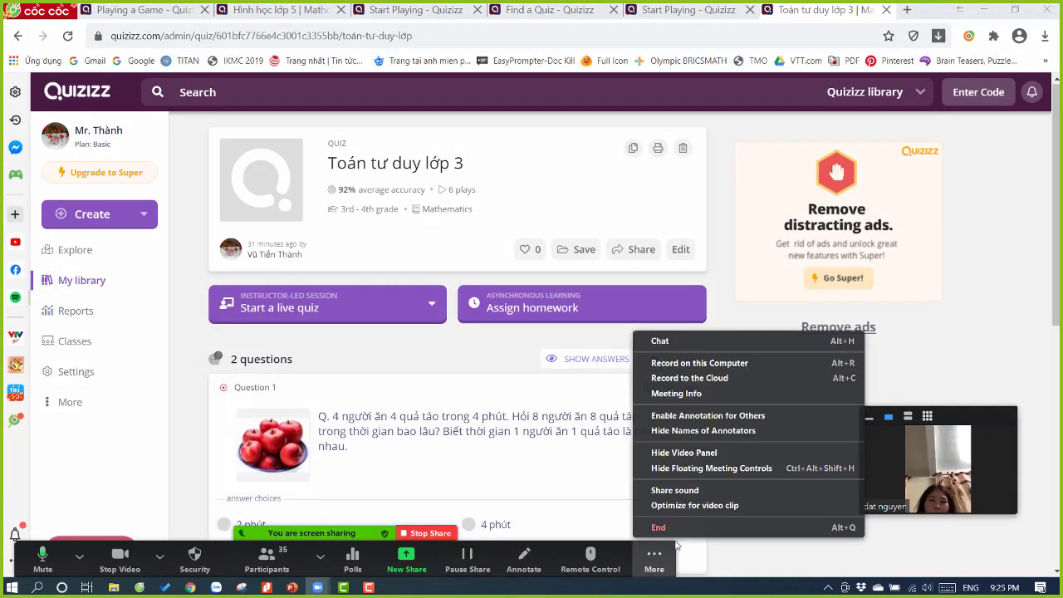
left_click(673, 341)
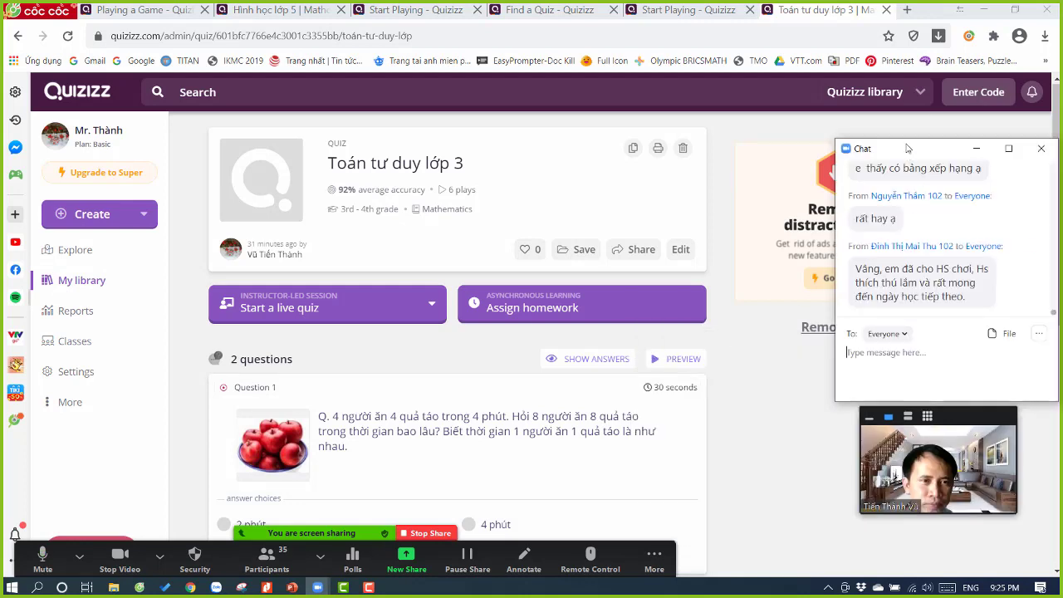
left_click_drag(911, 139, 914, 105)
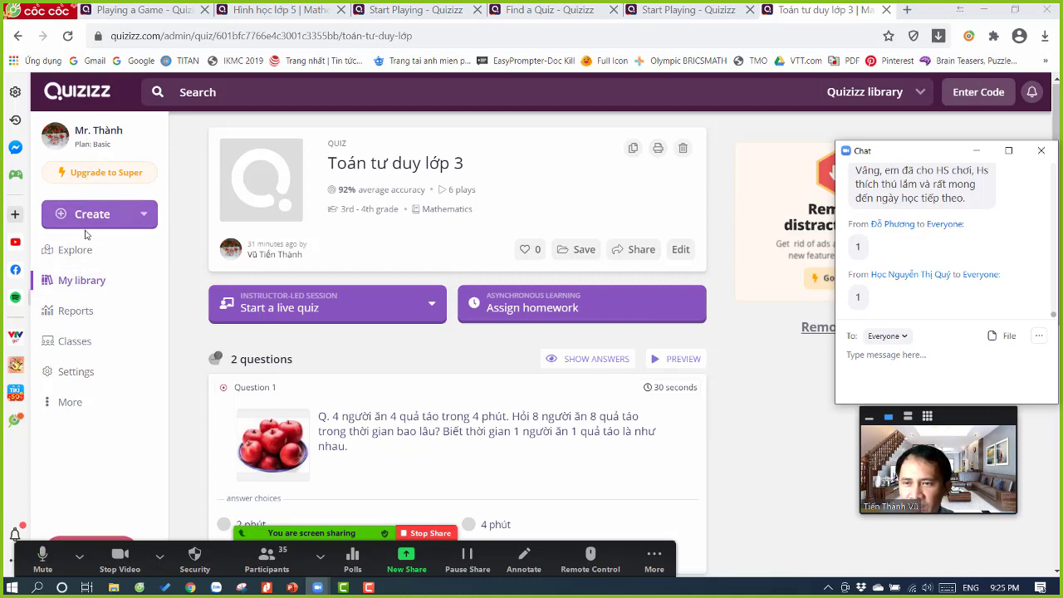
- Show the quizzes and lessons in My library and reopen the "Toán tư duy lớp 3" quiz
left_click(113, 286)
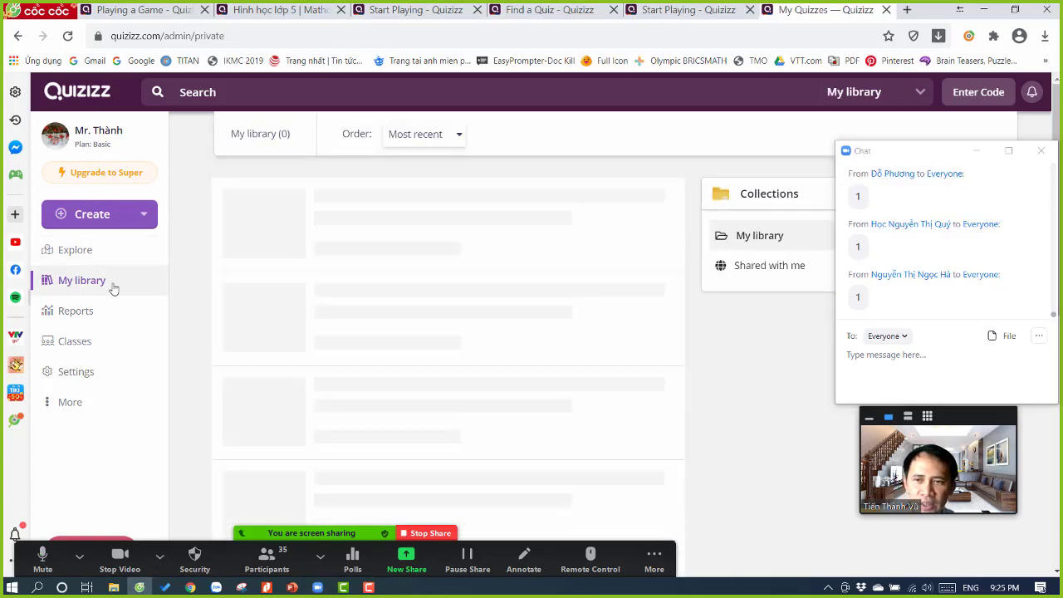
scroll(432, 379, "down", 1)
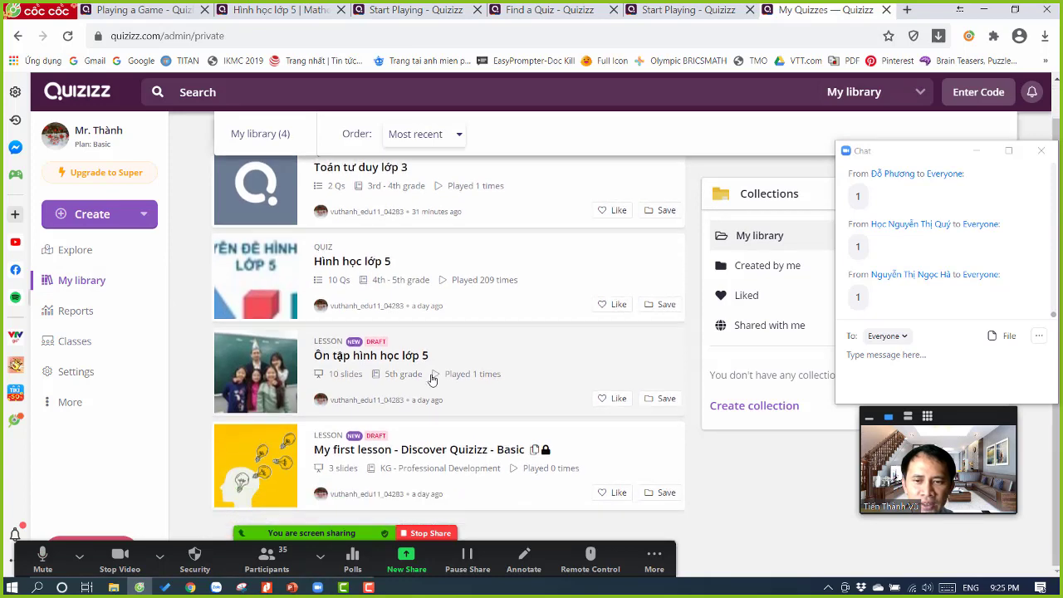
scroll(432, 379, "up", 1)
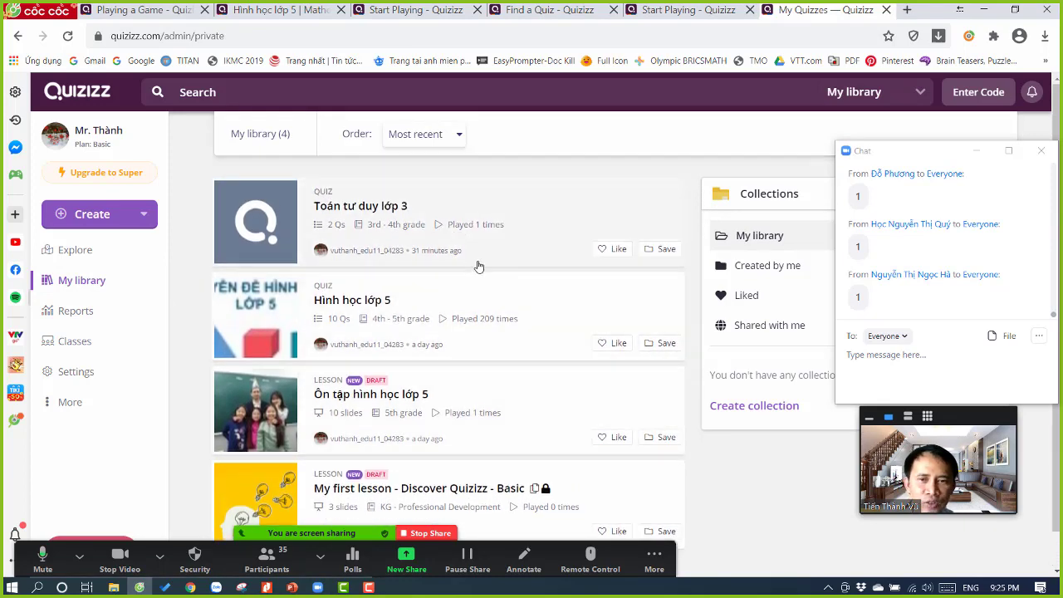
left_click_drag(915, 151, 924, 127)
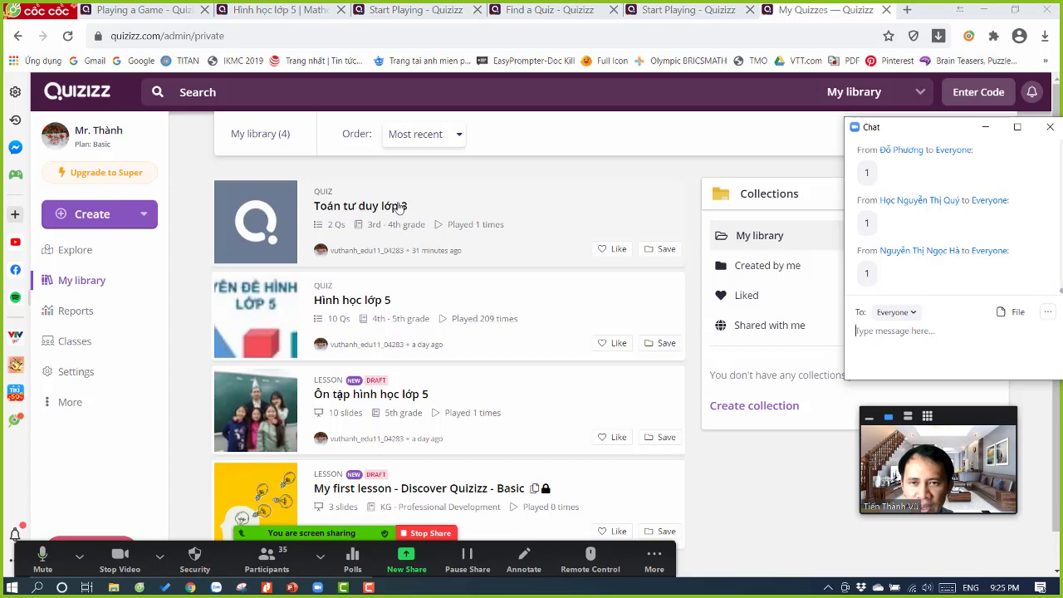
left_click(542, 215)
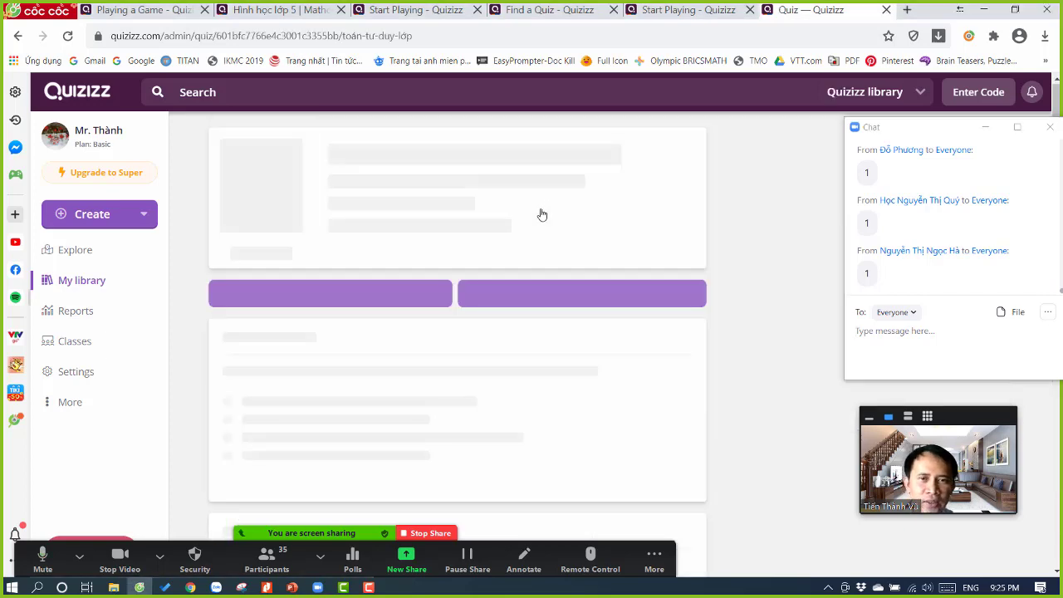
- Move the chat window lower and launch the preview of the "Toán tư duy lớp 3" quiz
left_click_drag(938, 133, 903, 209)
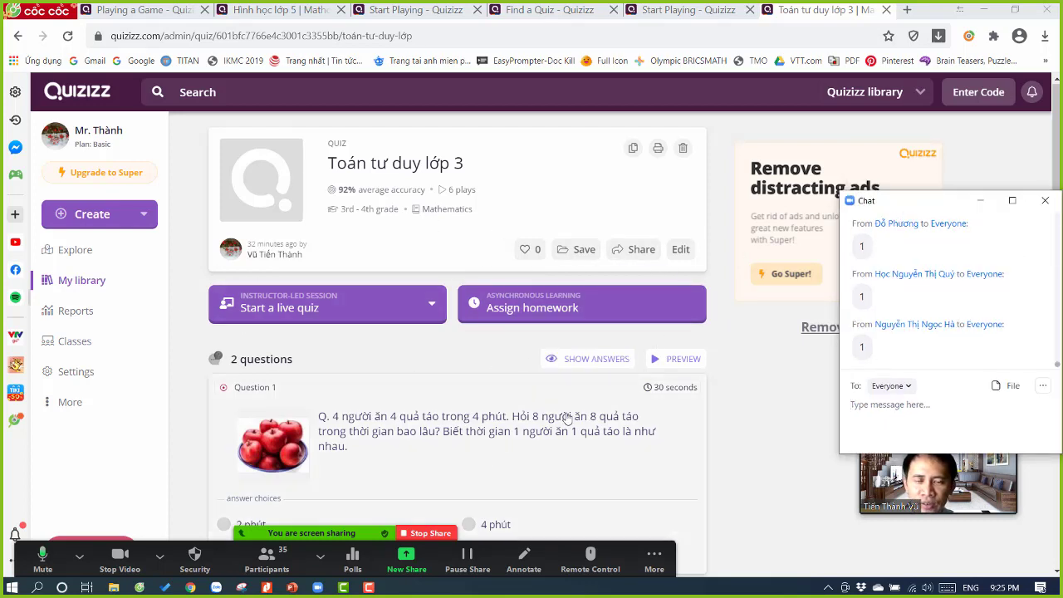
scroll(570, 412, "down", 1)
scroll(569, 412, "up", 1)
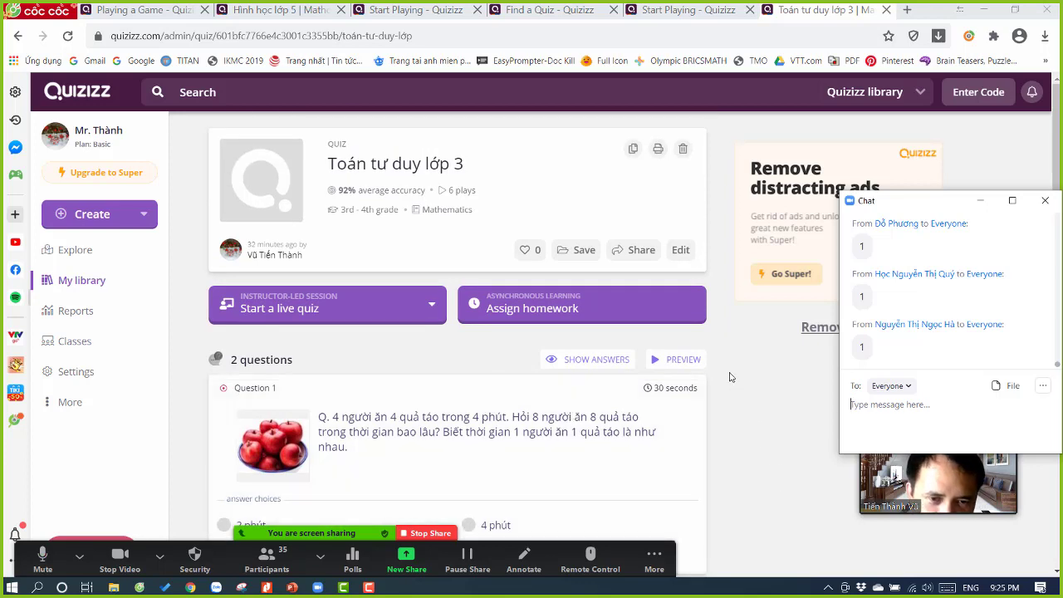
left_click(683, 363)
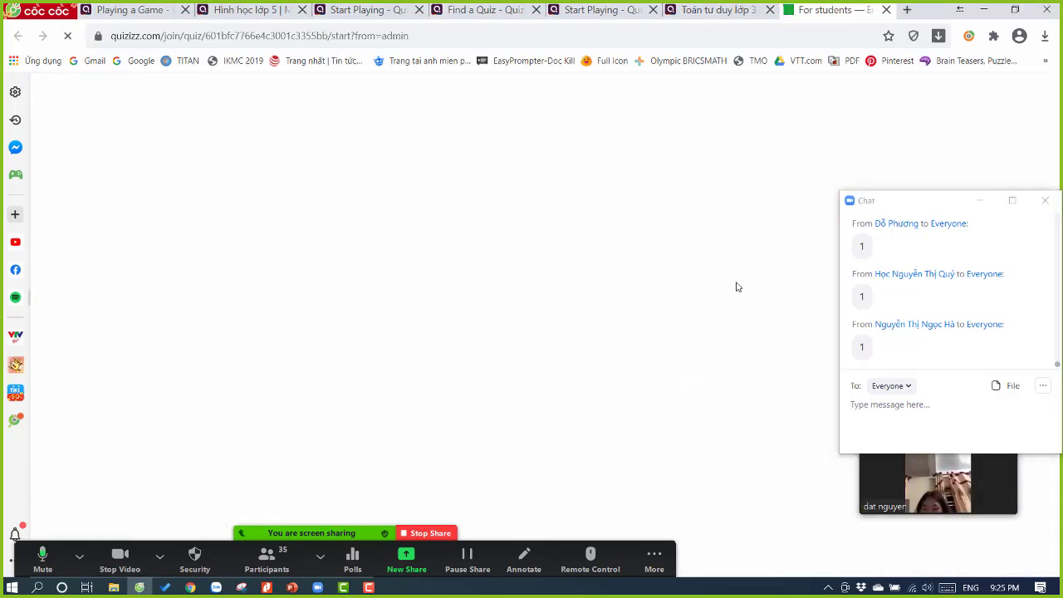